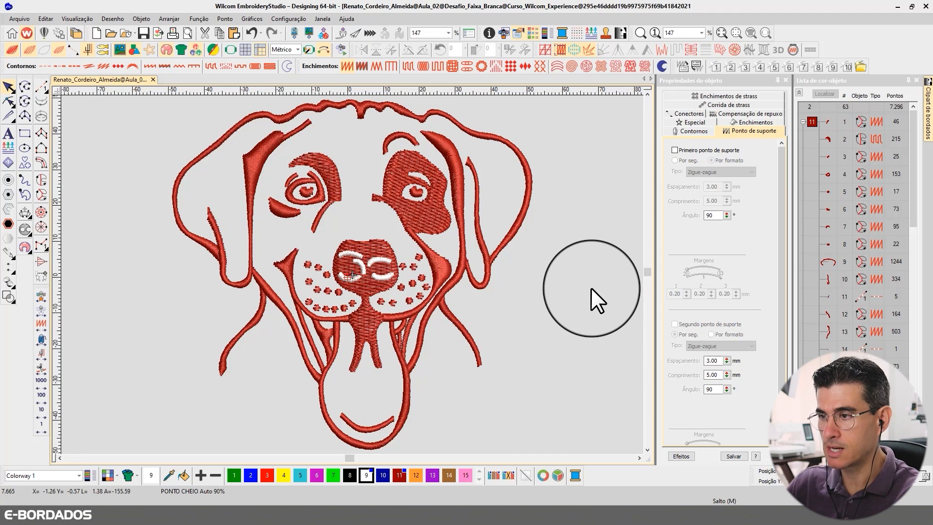
Play the stitch-out simulation of the dog design and inspect the objects in its two colour groups, 11 and 9.
key(shift+r)
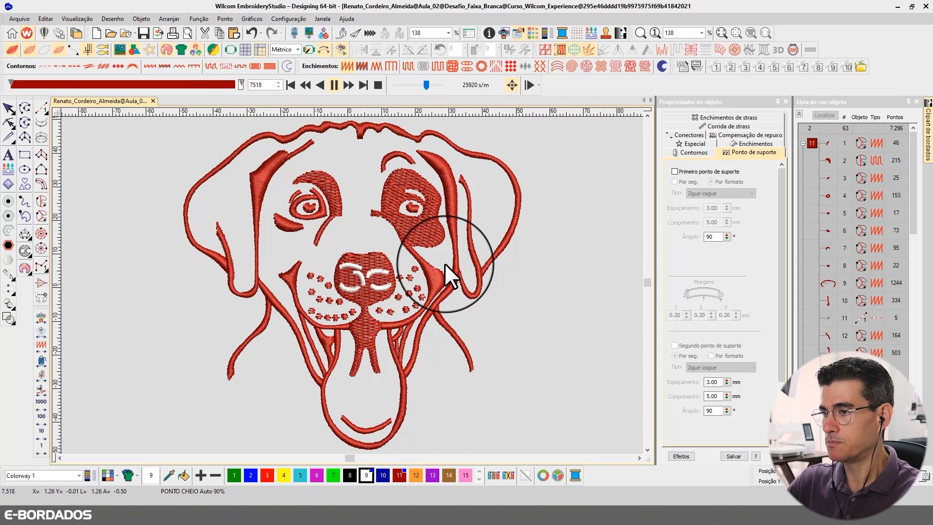
click(8, 109)
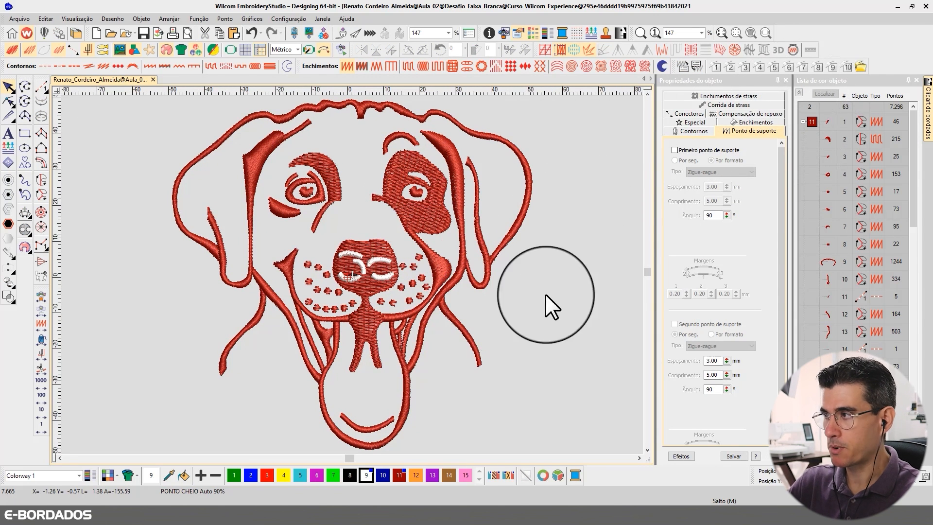
click(799, 92)
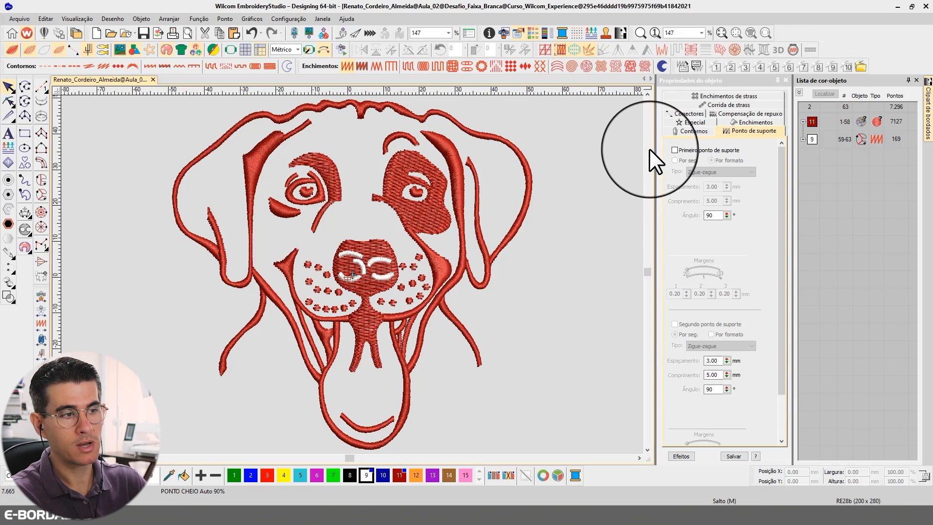
click(808, 138)
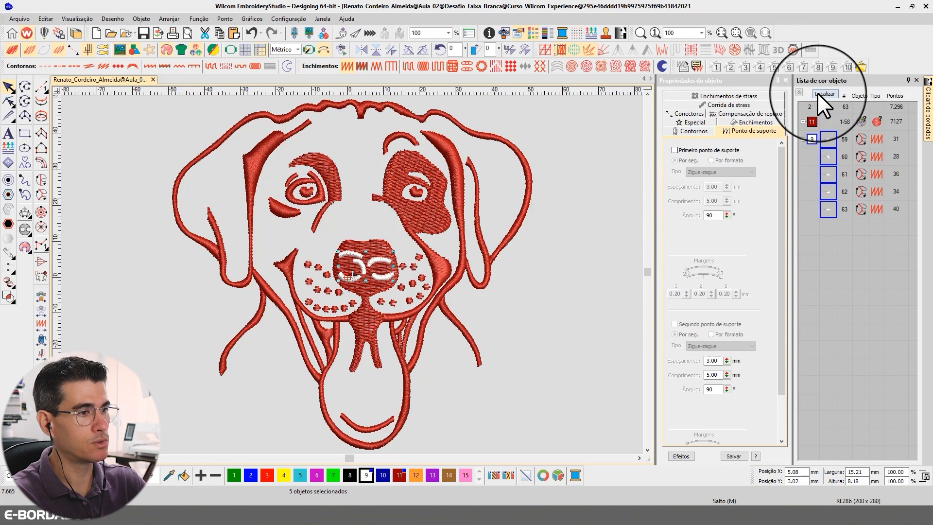
click(818, 93)
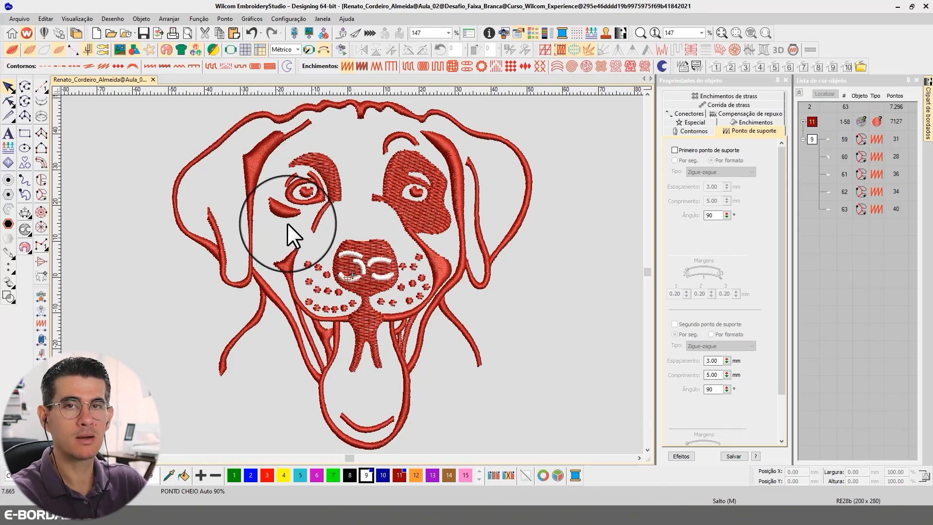
click(812, 121)
click(540, 278)
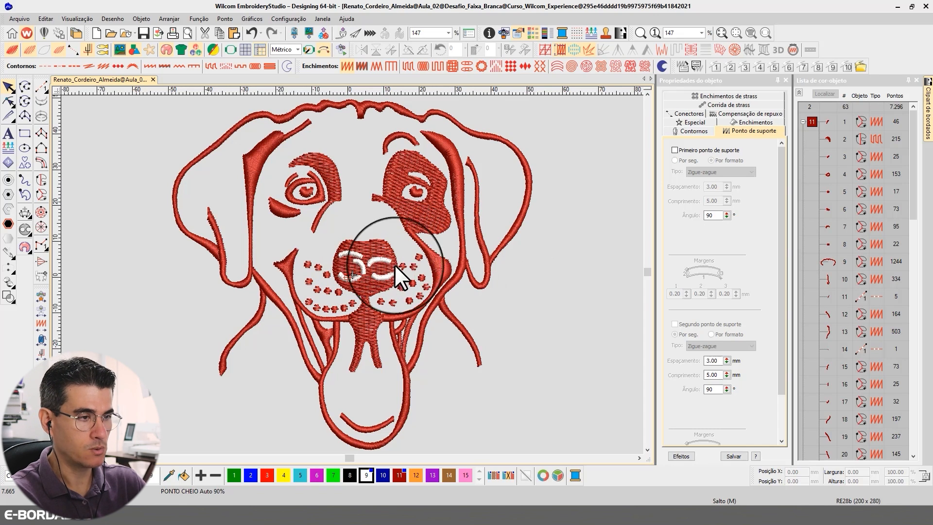
Remove the overlaps beneath the five white highlight objects on the dog's nose, keeping the default overlap settings.
key(z)
drag(386, 281, 458, 322)
click(315, 211)
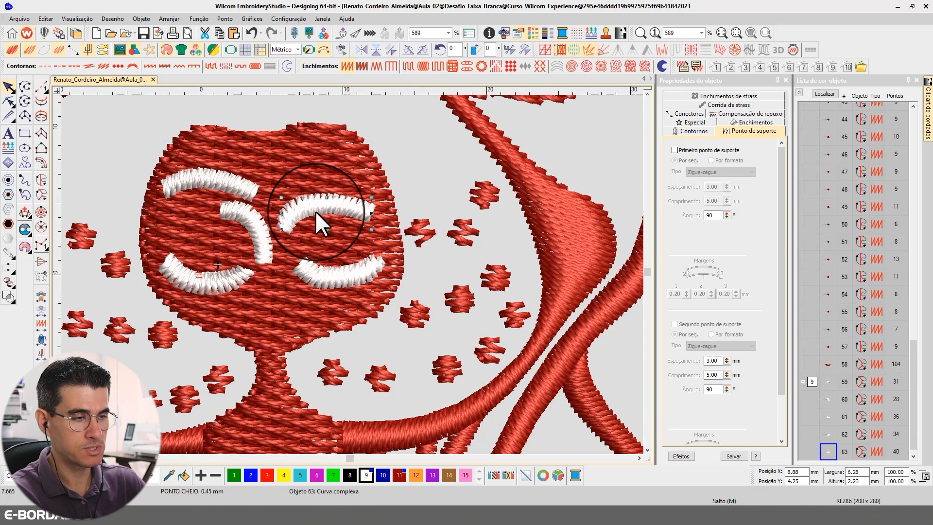
key(t)
key(t)
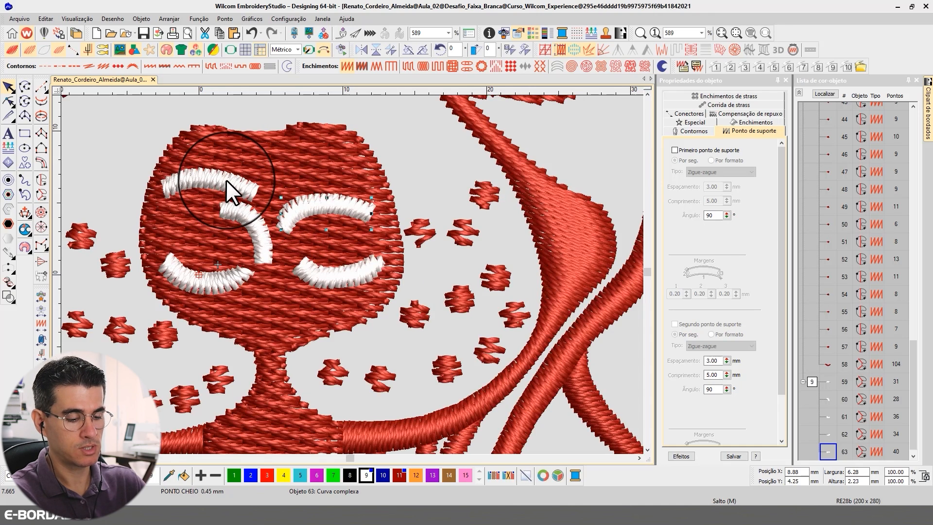
key(t)
ctrl+click(224, 179)
ctrl+click(241, 219)
ctrl+click(231, 275)
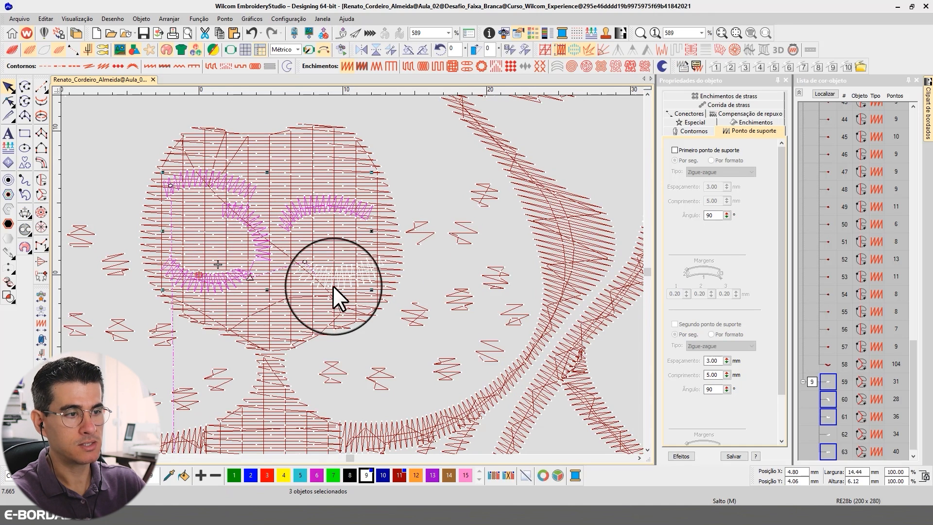
ctrl+click(337, 282)
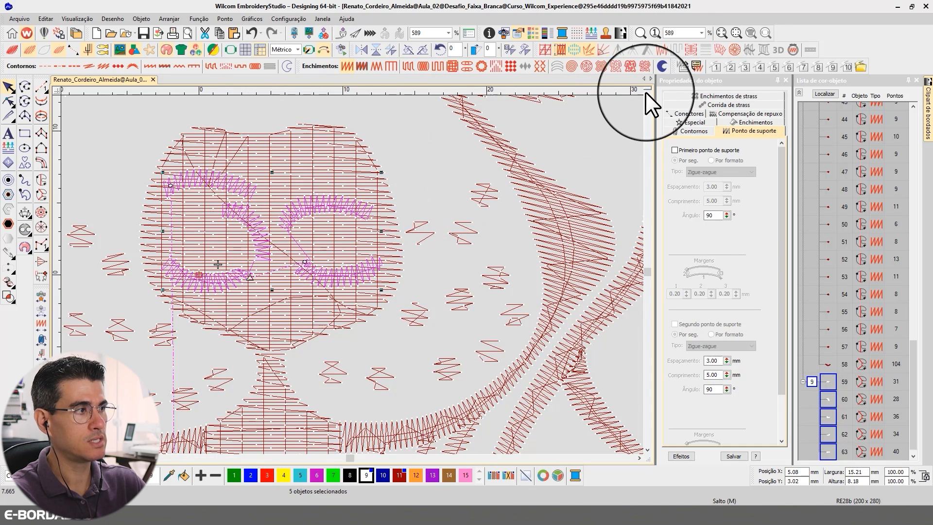
click(648, 94)
click(648, 93)
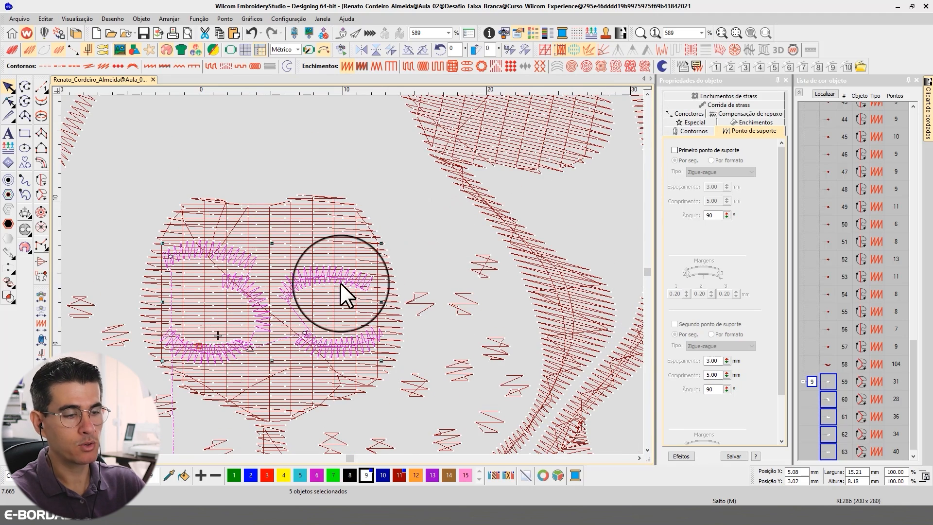
key(t)
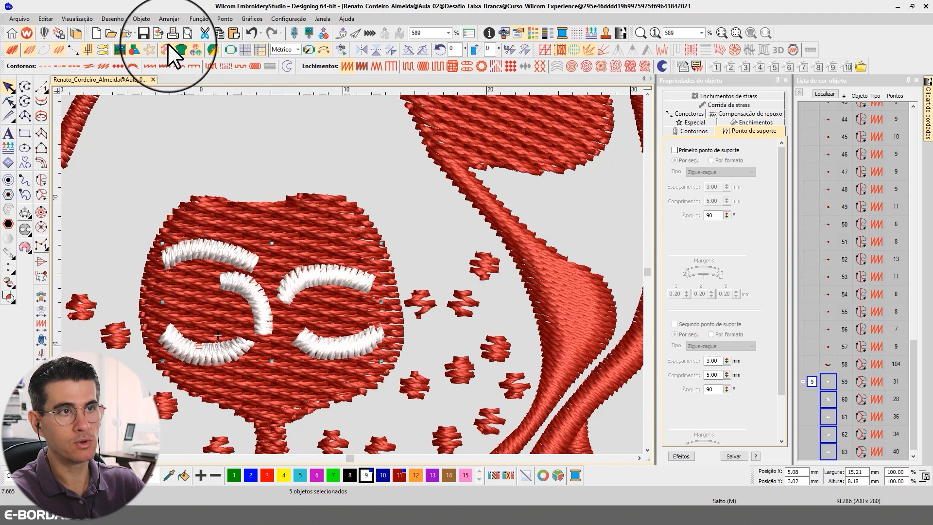
click(141, 18)
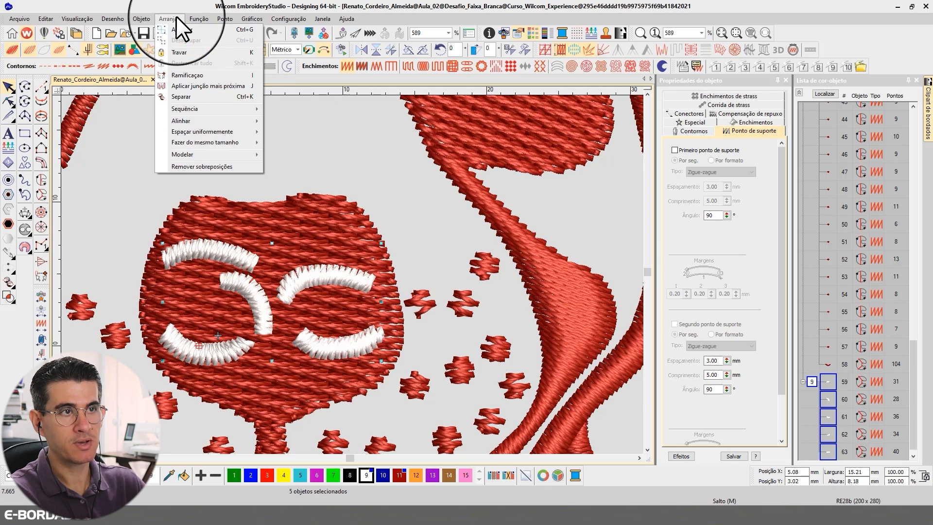
click(197, 167)
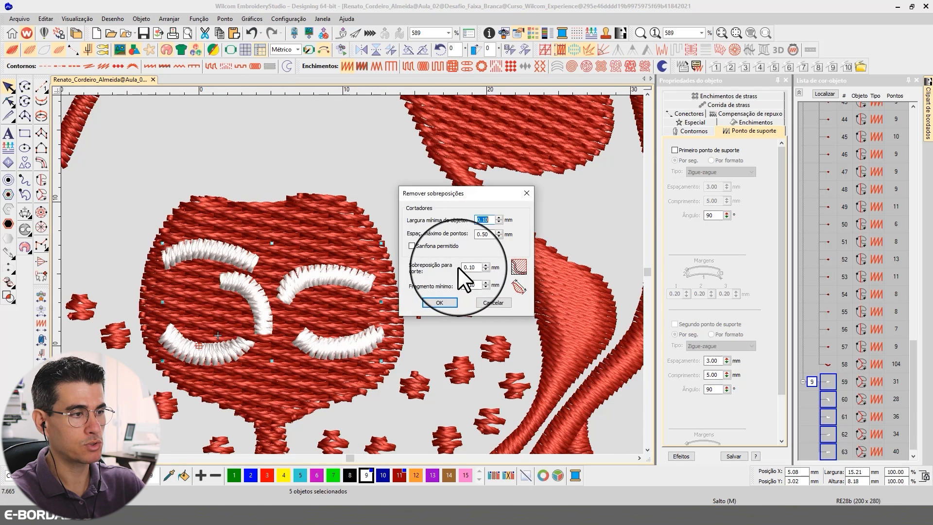
click(439, 302)
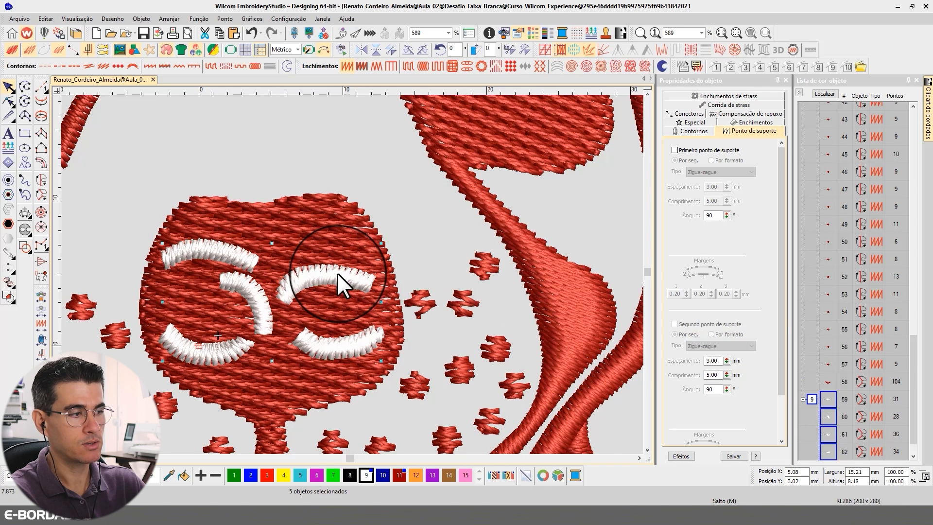
Delete the five white highlight objects and examine the cut-outs in the red nose fill.
key(Delete)
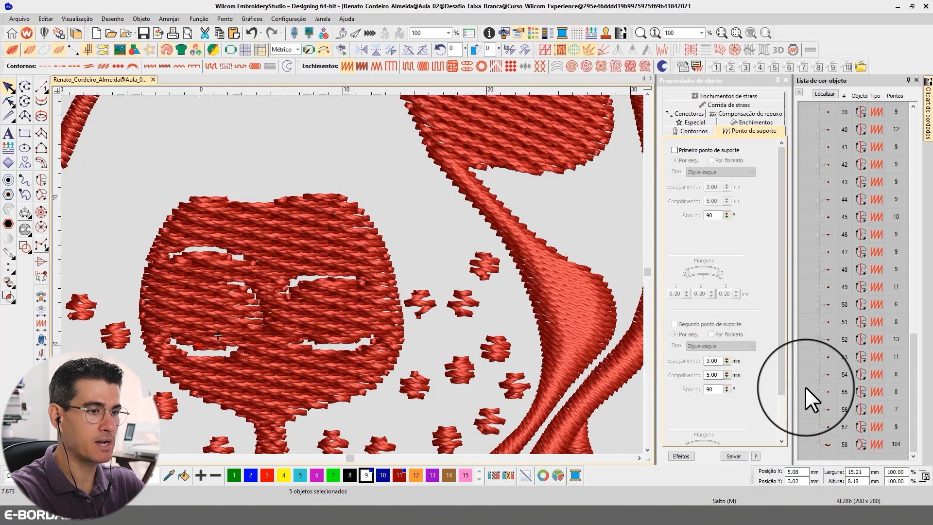
key(b)
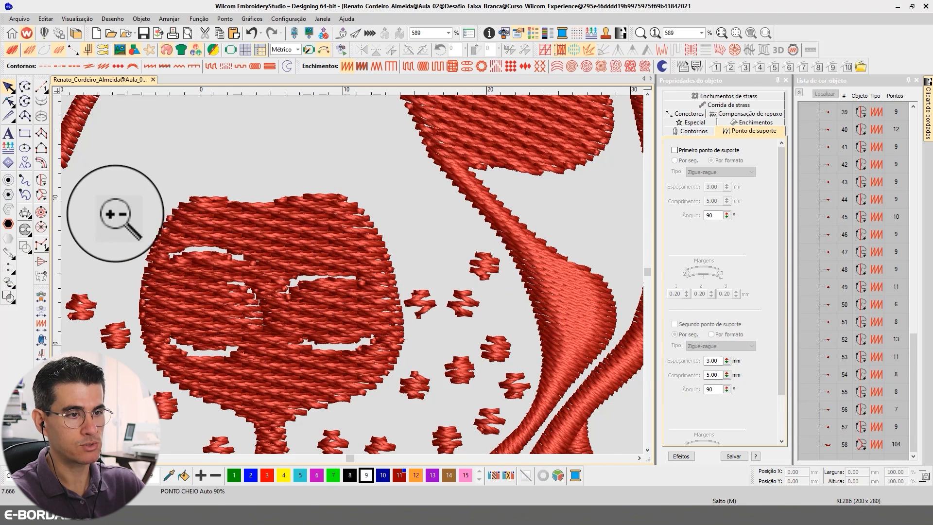
drag(115, 211, 432, 403)
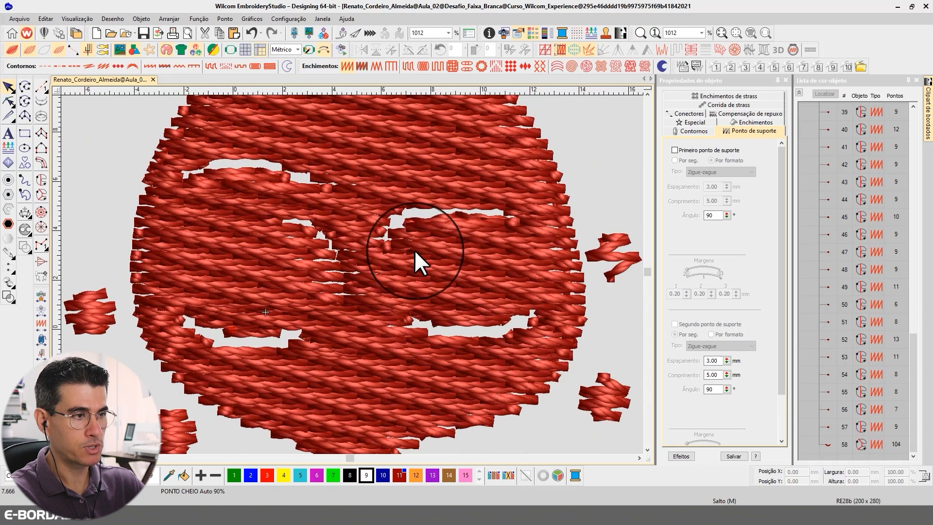
key(t)
Reshape the nose fill around the central curved cut-out, removing surplus nodes and widening its right edge down to the lower end.
click(382, 233)
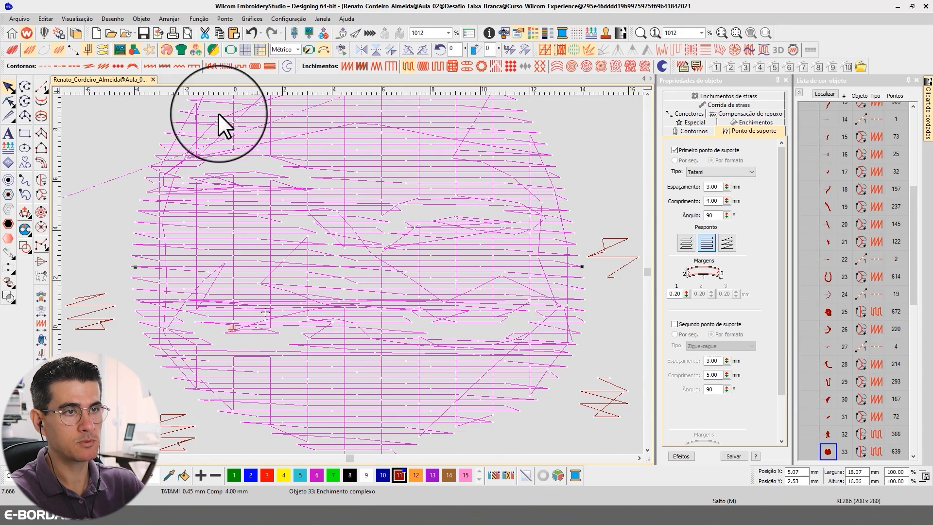
click(16, 51)
click(8, 101)
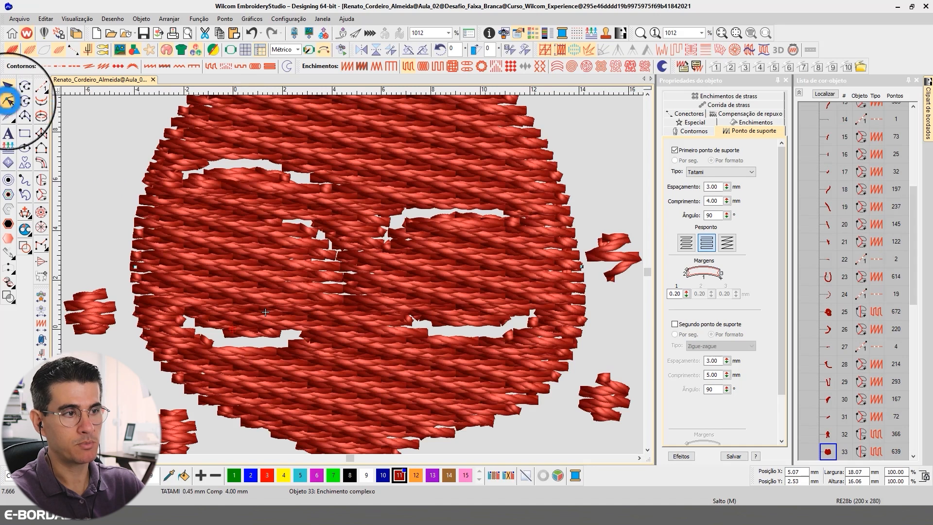
drag(277, 221, 327, 281)
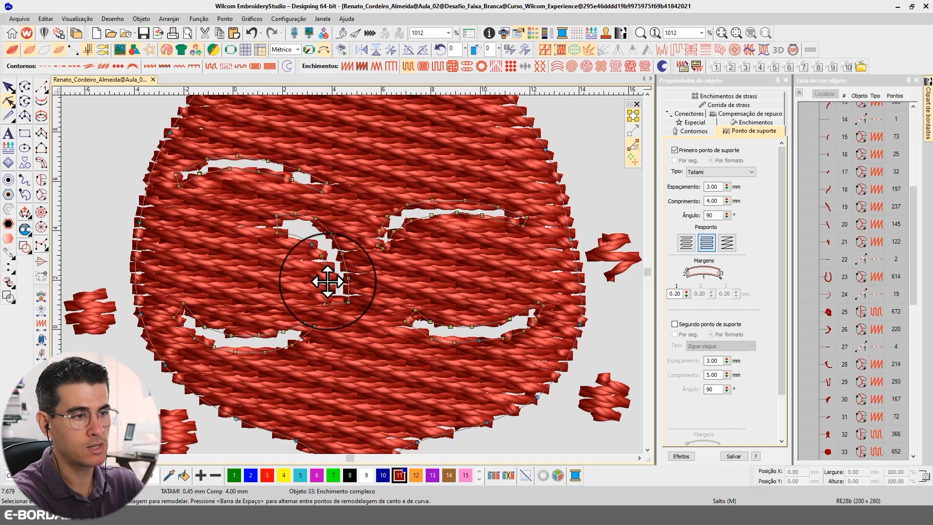
click(321, 257)
click(333, 232)
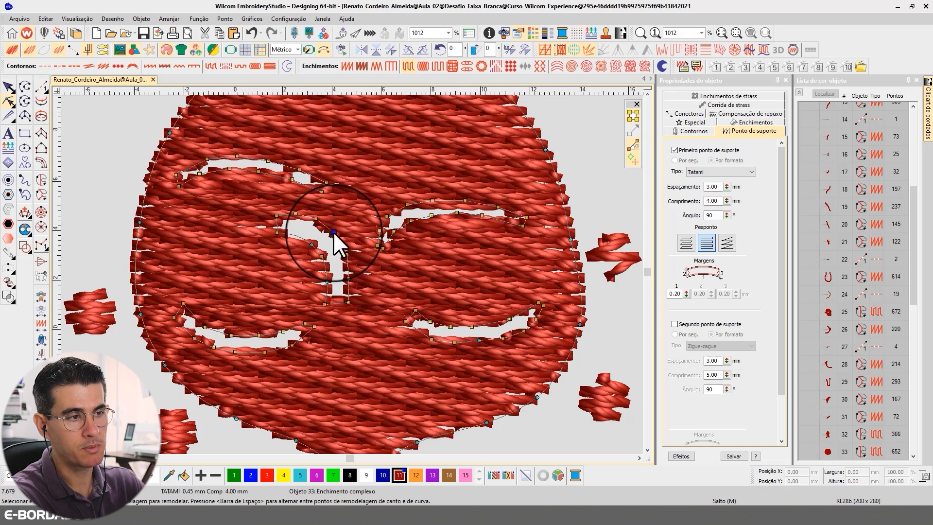
drag(333, 232, 336, 229)
drag(349, 302, 353, 279)
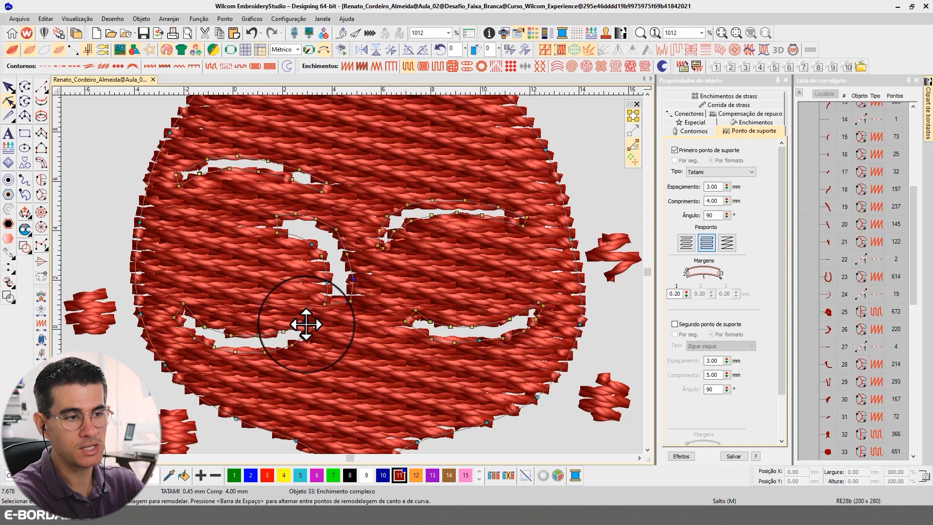
Reshape the upper edge of the nose's lower-left cut-out by raising its left tip and replacing surplus nodes with a smooth curve.
drag(305, 324, 196, 292)
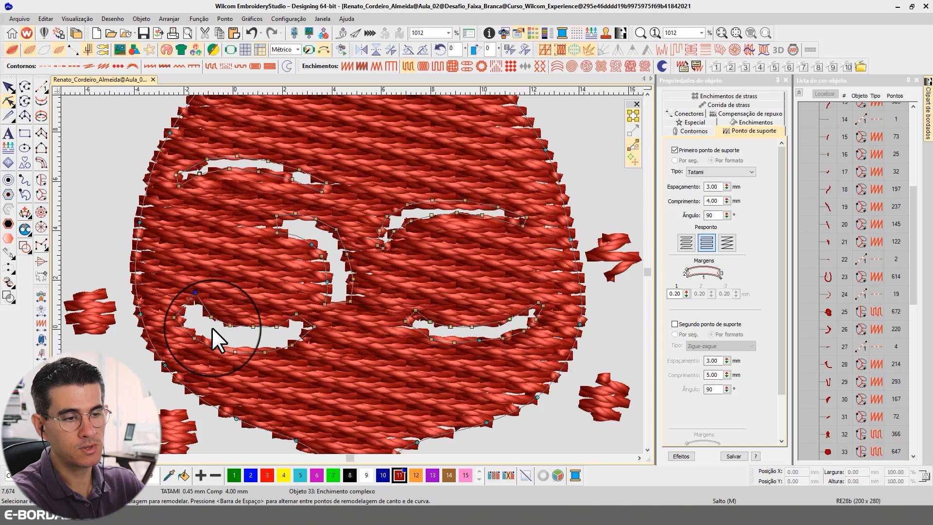
click(230, 325)
key(Delete)
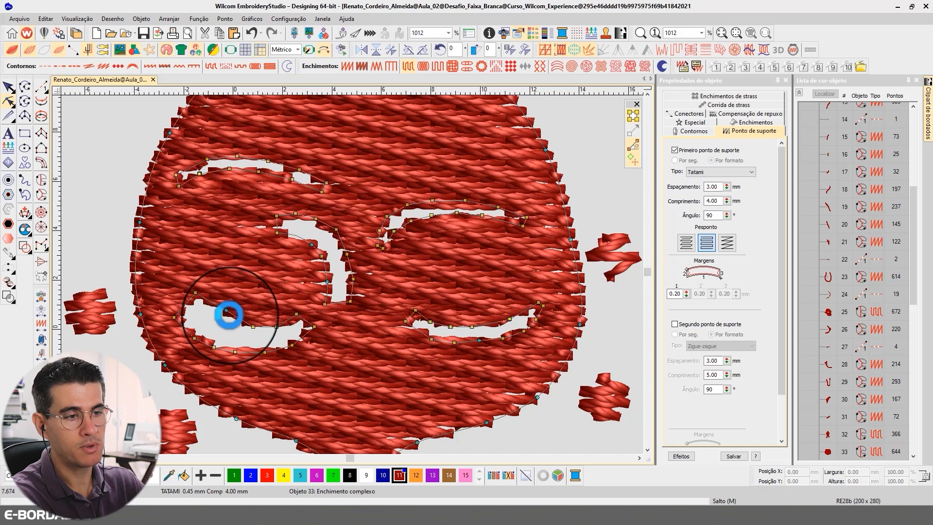
drag(211, 317, 281, 319)
key(space)
key(Delete)
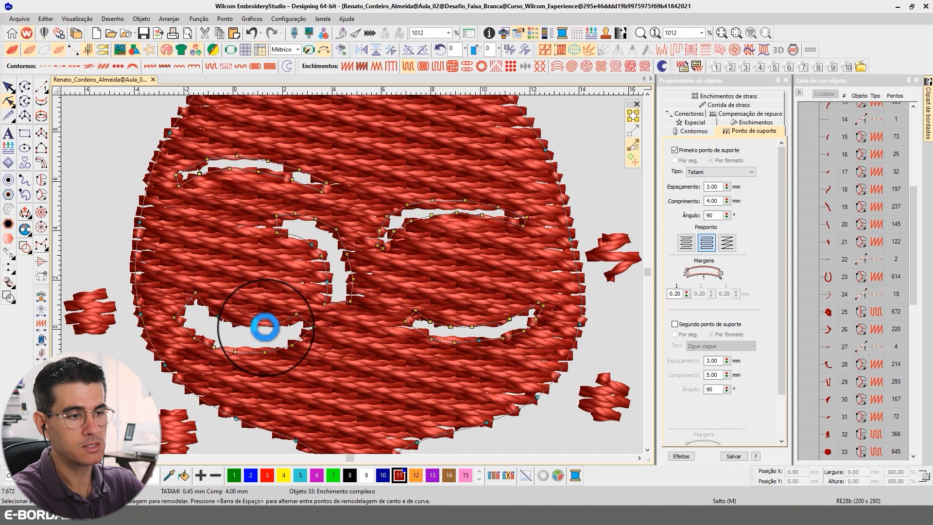
Simplify the lower edge of the nose's lower-left cut-out by deleting surplus nodes and extend its right tip slightly outward.
click(245, 352)
drag(181, 363, 305, 365)
key(Delete)
click(245, 352)
key(Delete)
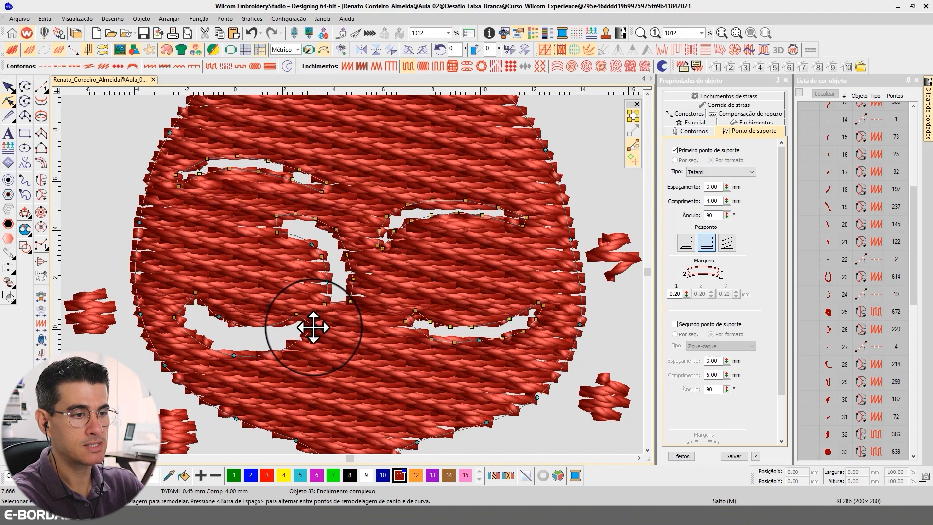
drag(315, 327, 318, 330)
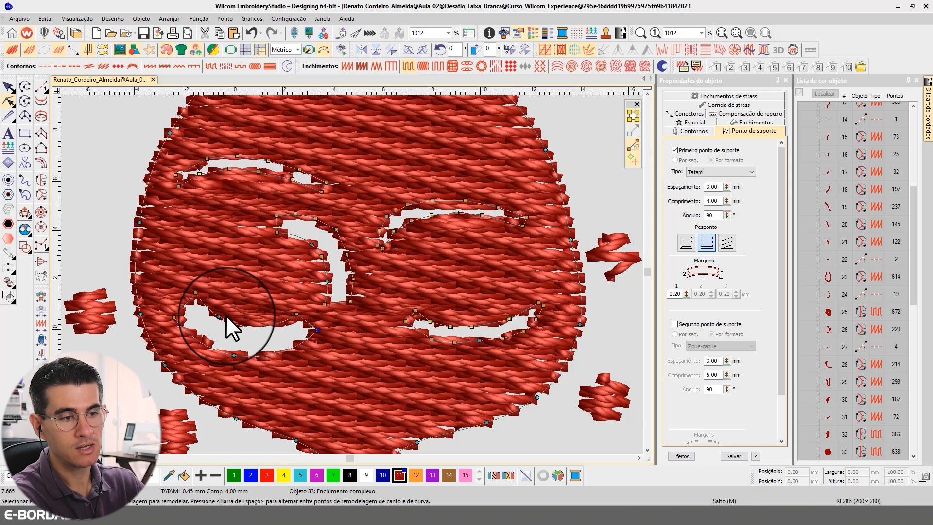
click(220, 317)
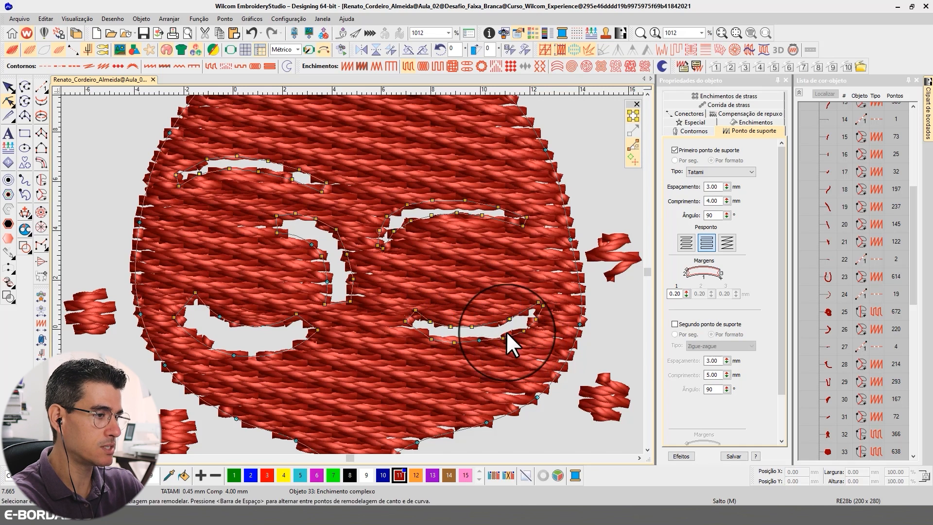
Replace the surplus nodes along the upper edge of the nose's lower-right cut-out with a single smooth curve point.
drag(491, 312, 525, 336)
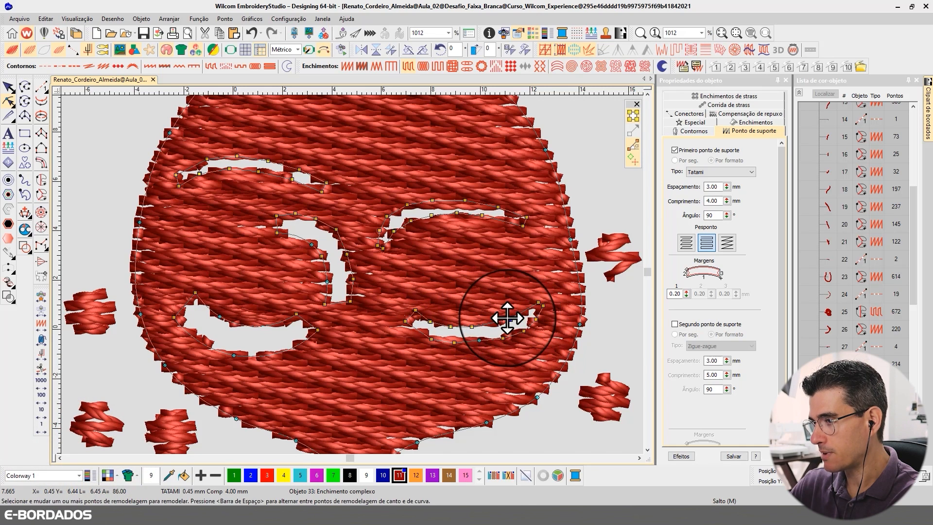
click(9, 101)
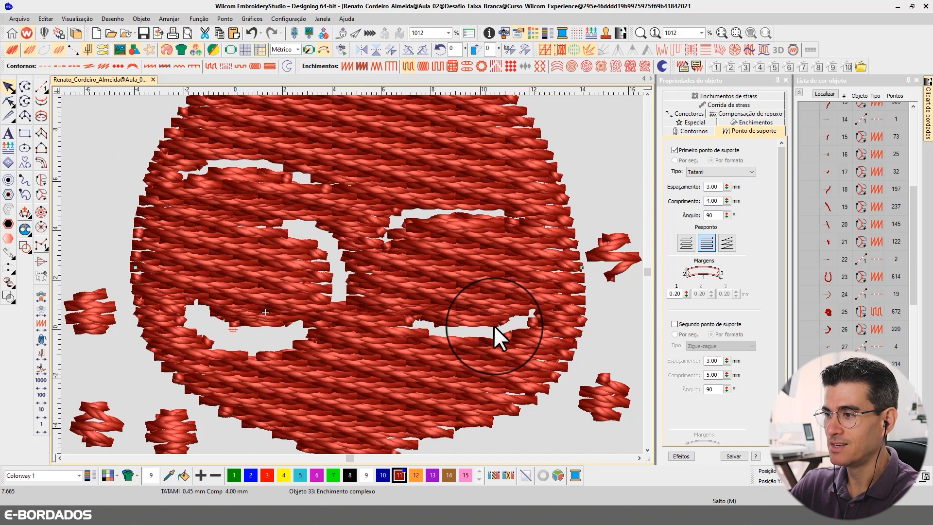
click(11, 101)
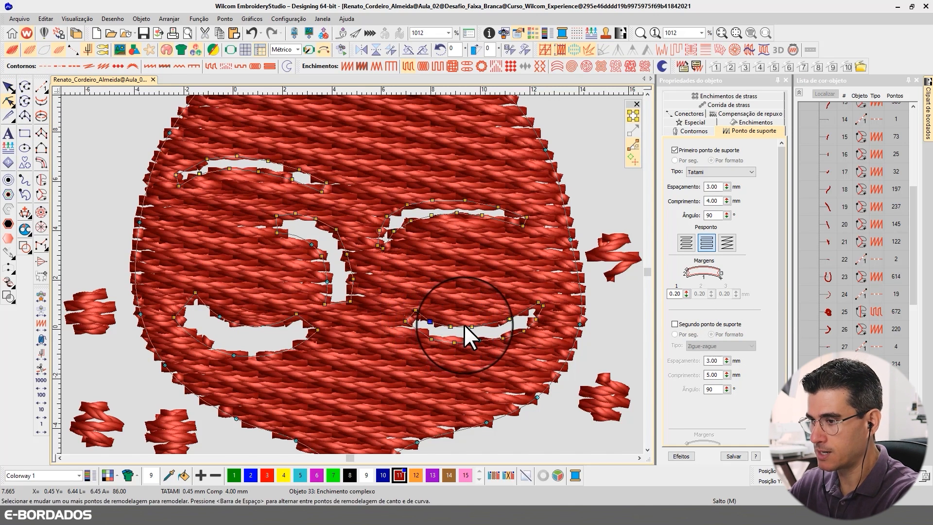
key(Delete)
key(Delete)
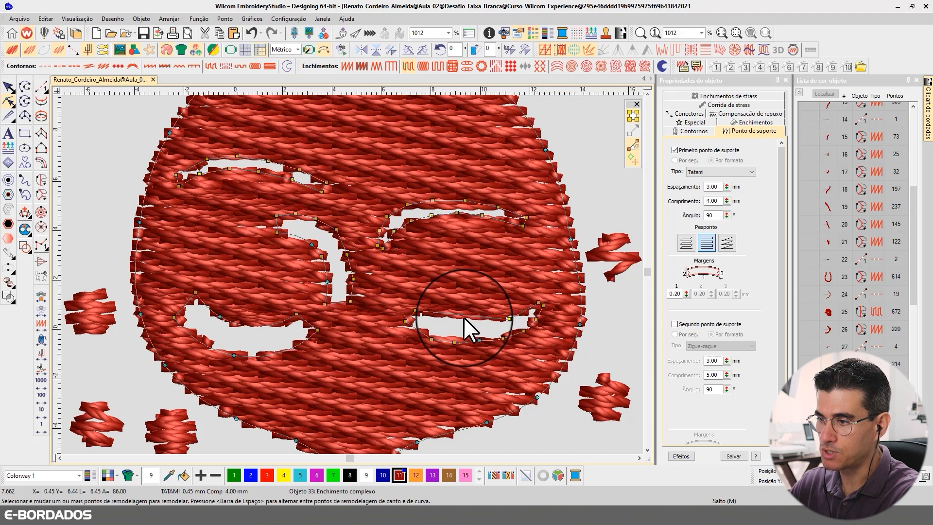
right_click(468, 315)
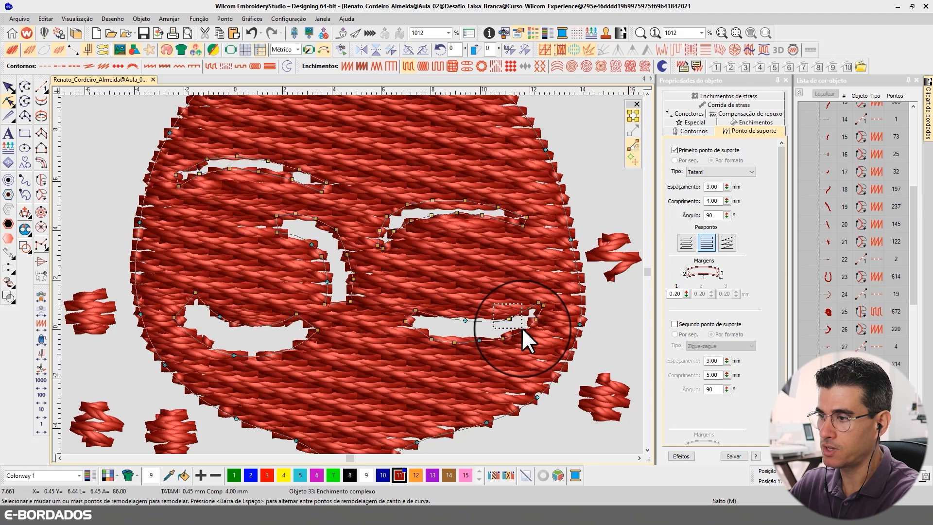
Remove surplus nodes at the right end of the lower-right cut-out, extend its right tip outward and lower its bottom curve.
drag(500, 325, 539, 352)
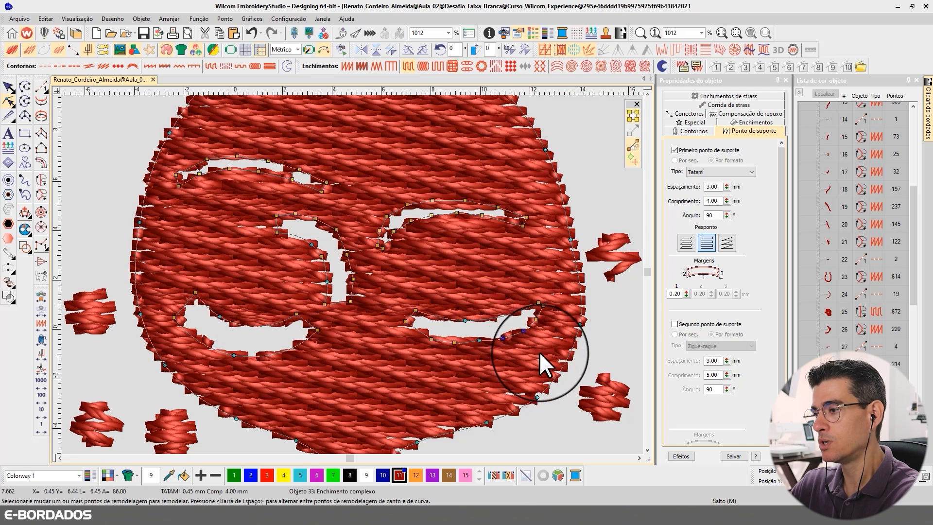
key(Delete)
click(536, 320)
key(Delete)
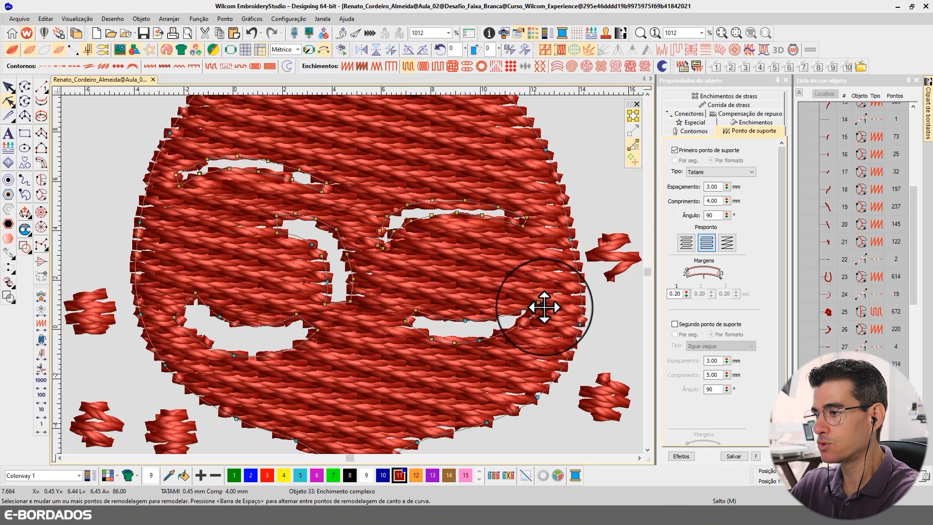
drag(542, 305, 554, 319)
drag(480, 340, 488, 348)
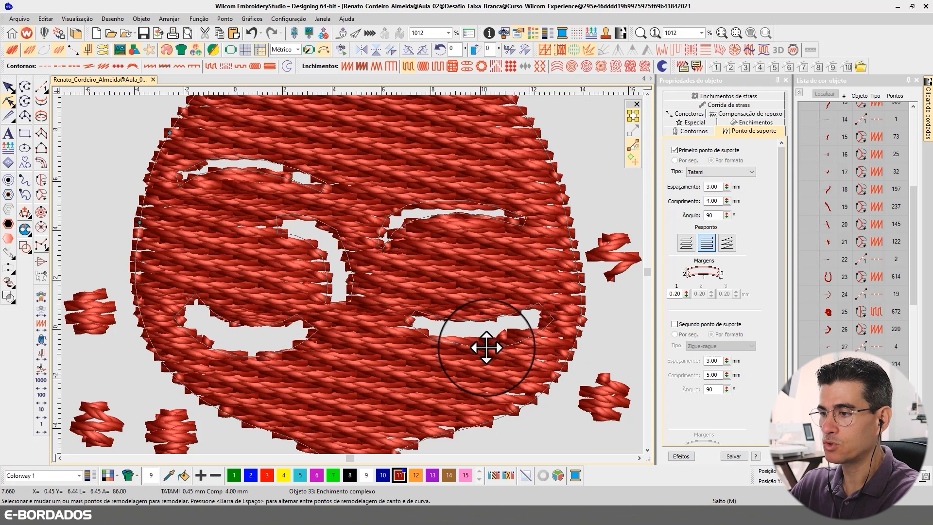
Delete the surplus nodes at the left end of the lower-right cut-out and extend its left tip outward.
click(431, 339)
key(Delete)
drag(406, 321, 400, 333)
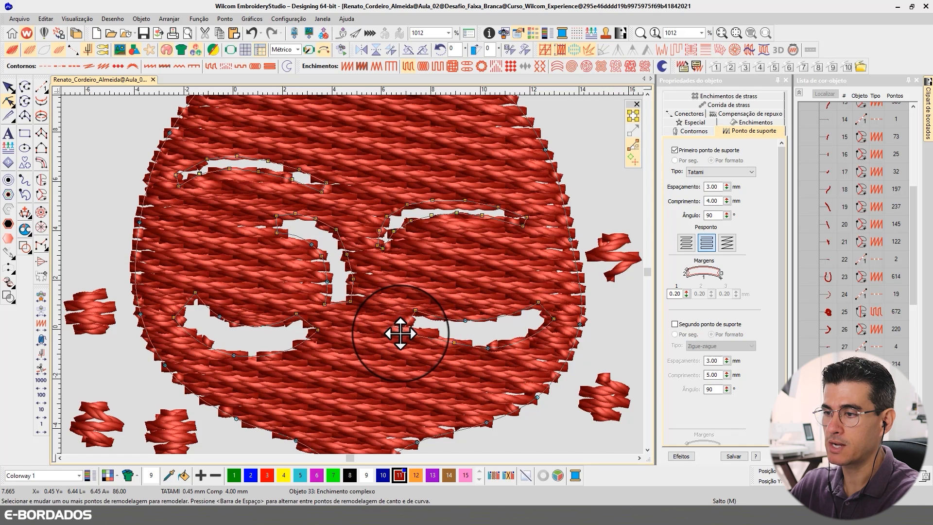
key(Delete)
click(488, 348)
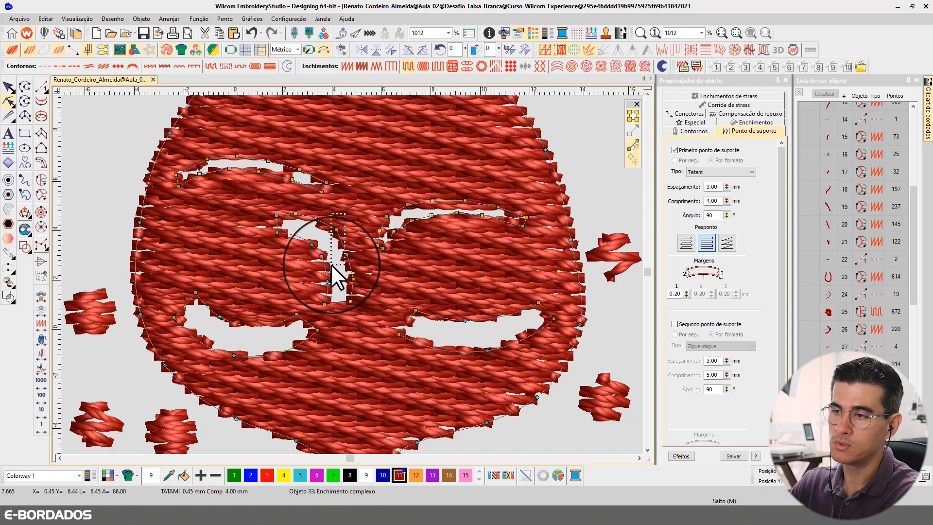
Simplify the upper outer edge of the central curved cut-out by replacing its surplus nodes with one curve point.
click(349, 249)
click(332, 238)
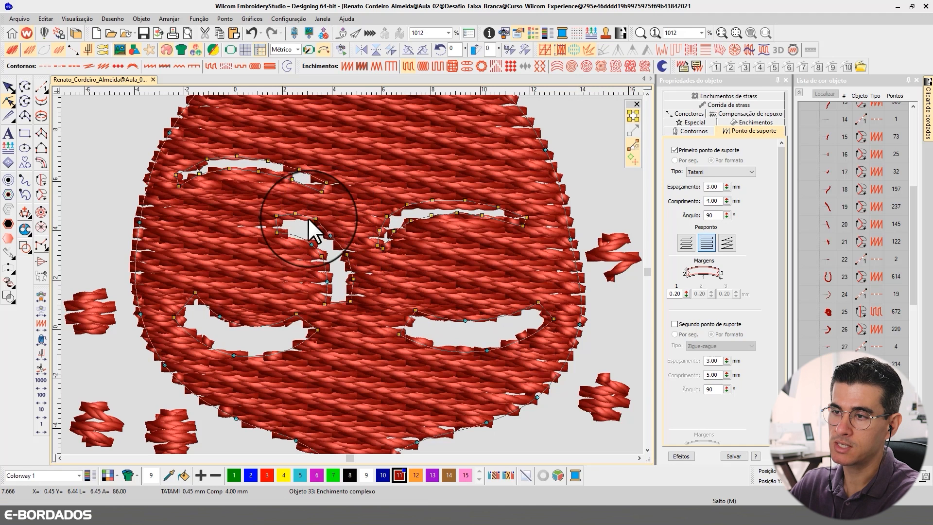
click(316, 219)
key(Delete)
click(295, 214)
key(Delete)
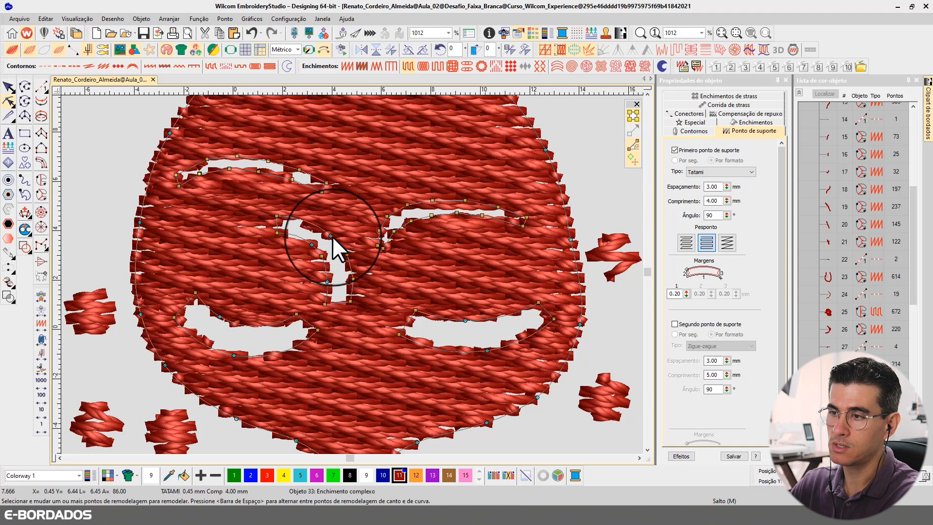
Raise the upper edge of the central curved cut-out and widen its lower right end outward.
drag(332, 235, 332, 226)
drag(277, 216, 277, 212)
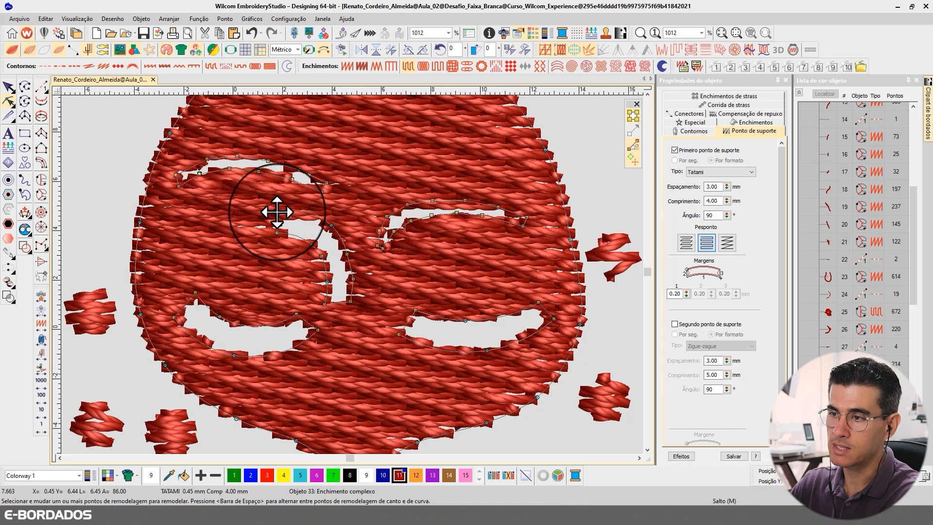
drag(335, 246, 358, 298)
key(Delete)
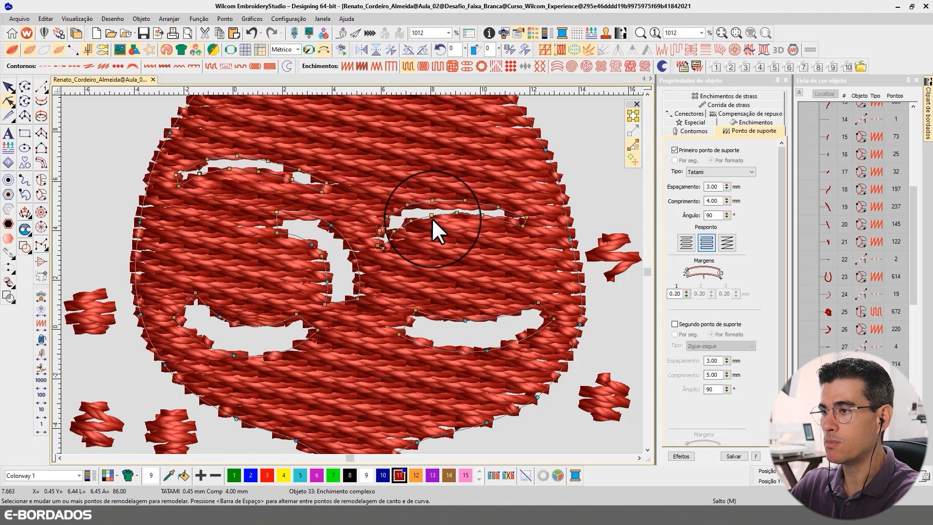
Lower the bottom edge of the nose's upper-right cut-out, replacing its surplus nodes with a smooth arch.
click(432, 215)
drag(451, 206, 514, 246)
key(Delete)
drag(445, 215, 402, 256)
key(Delete)
key(Delete)
key(Delete)
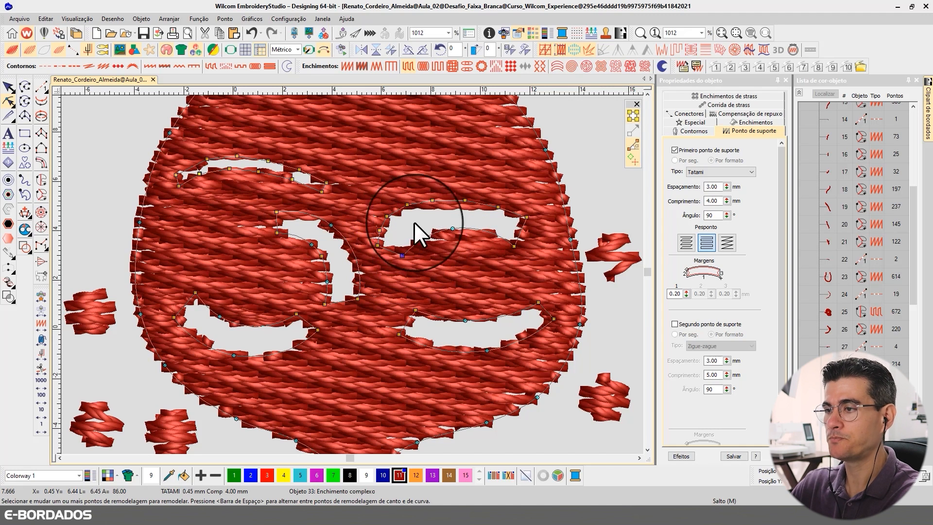
Replace surplus nodes on the top edge of the upper-right cut-out with a raised smooth curve and extend its left tip.
click(402, 184)
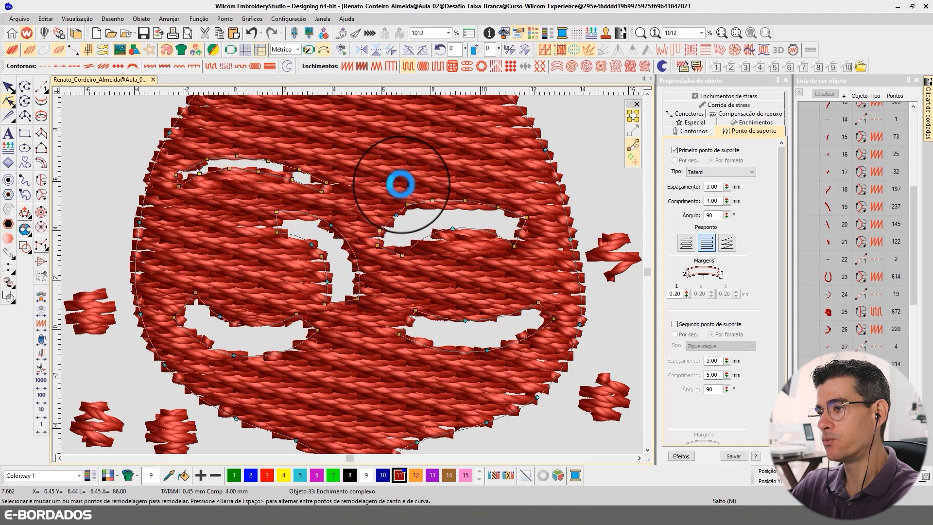
drag(464, 212, 483, 215)
key(Delete)
key(Delete)
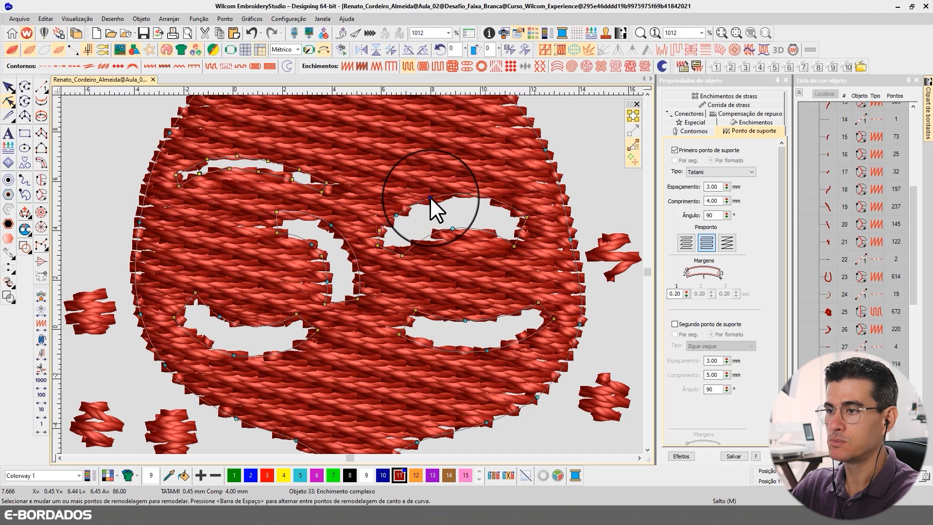
click(430, 197)
click(374, 244)
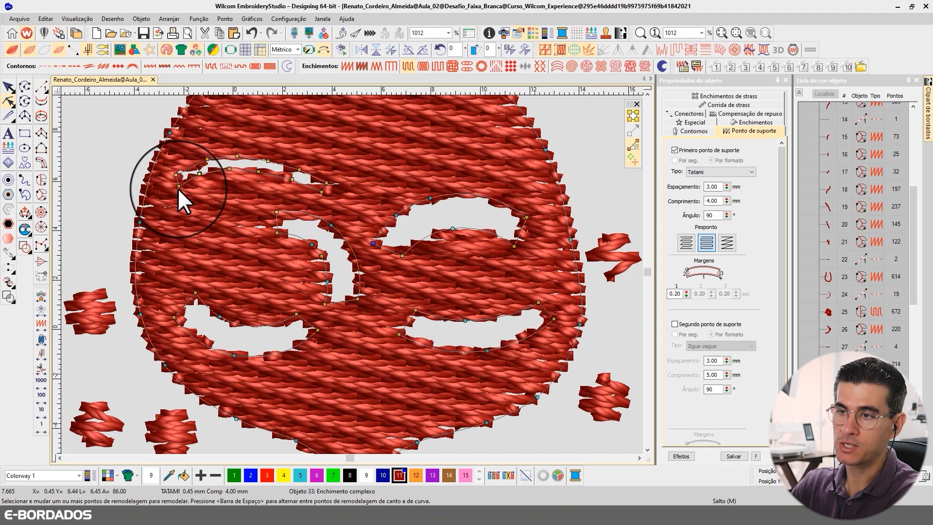
Widen the nose's upper-left cut-out by lowering its bottom edge, raising its right end and smoothing both edges into curves.
drag(178, 186, 184, 204)
drag(199, 173, 242, 169)
key(space)
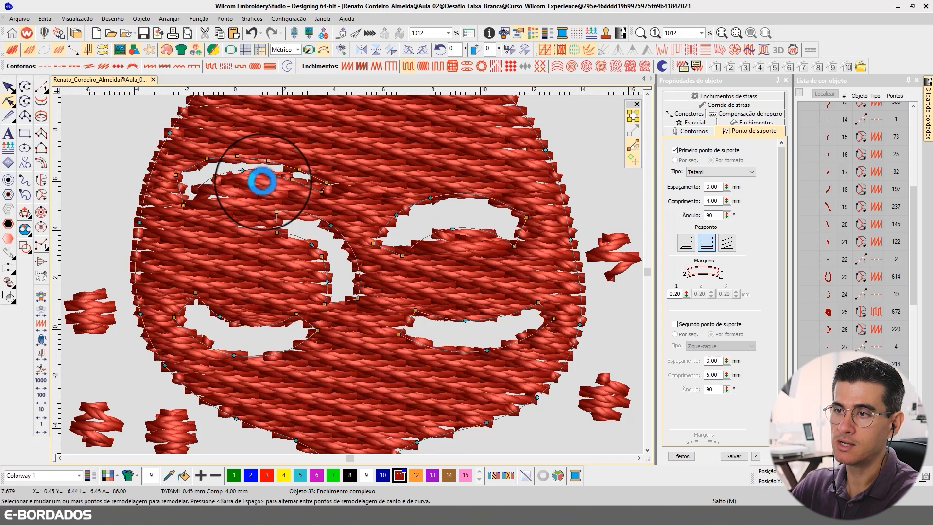
drag(322, 192, 333, 172)
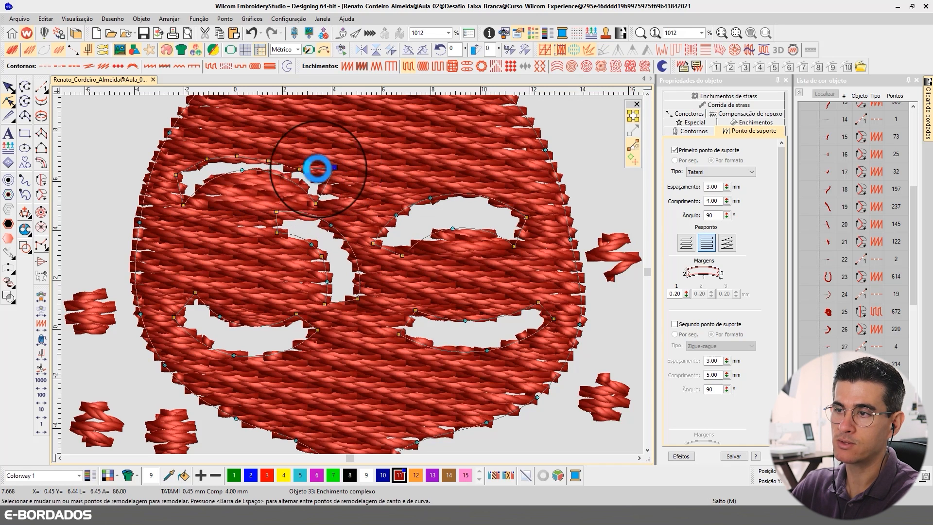
drag(242, 172, 252, 148)
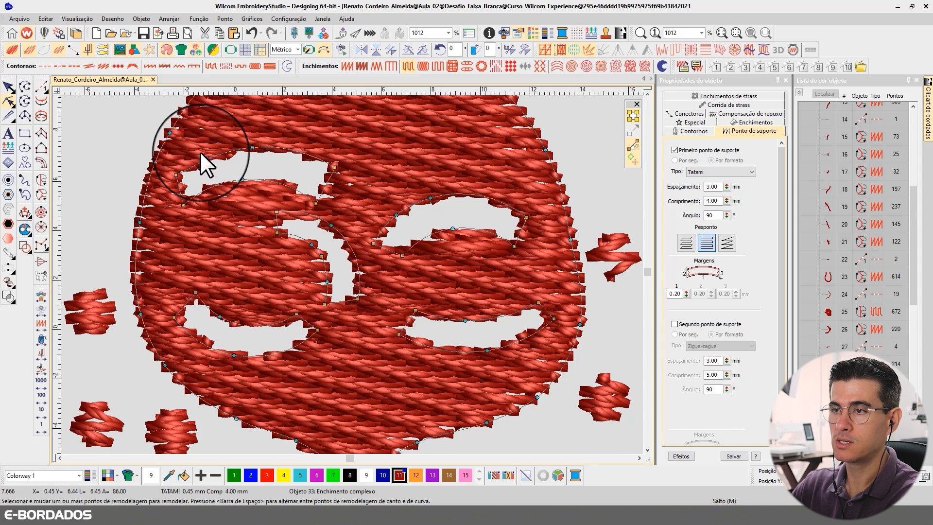
Adjust the inner edge of the central curved cut-out and the right end of the lower-left cut-out.
scroll(351, 273, down, 1)
scroll(351, 273, down, 2)
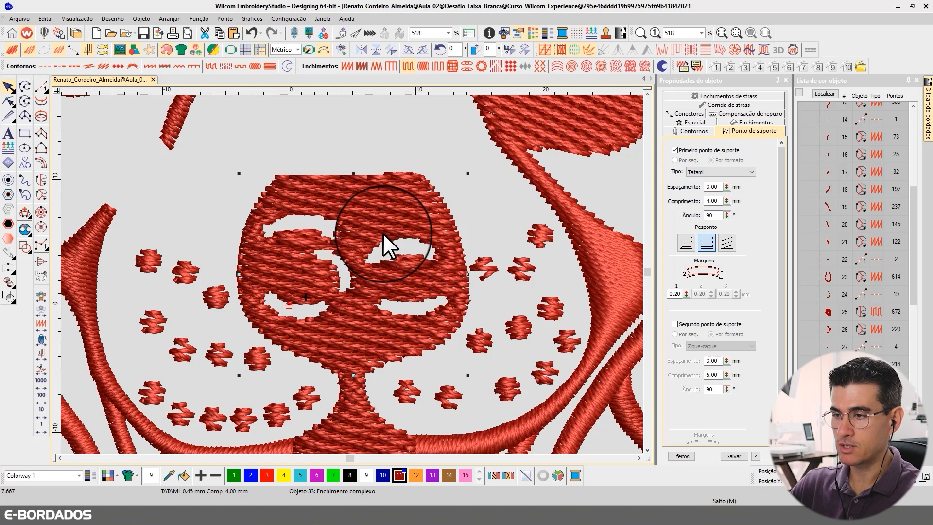
click(8, 102)
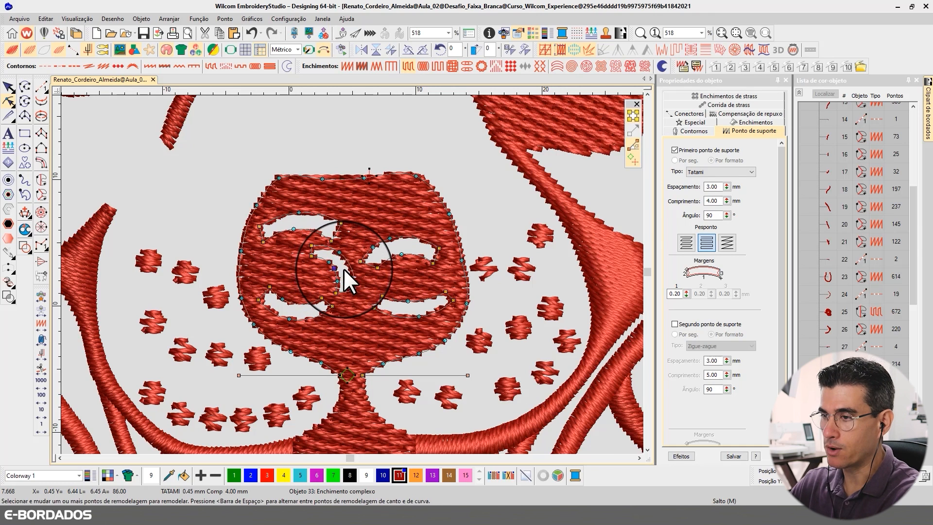
click(312, 255)
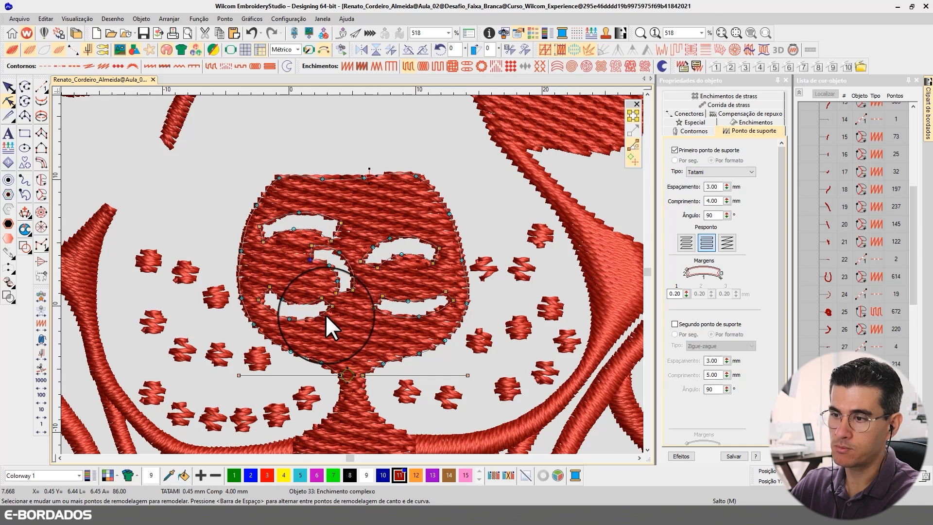
click(338, 317)
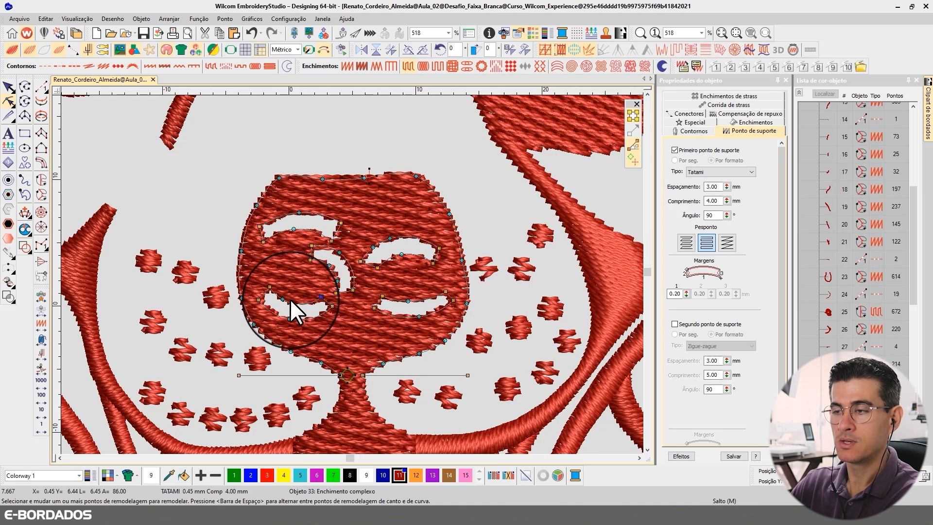
click(9, 87)
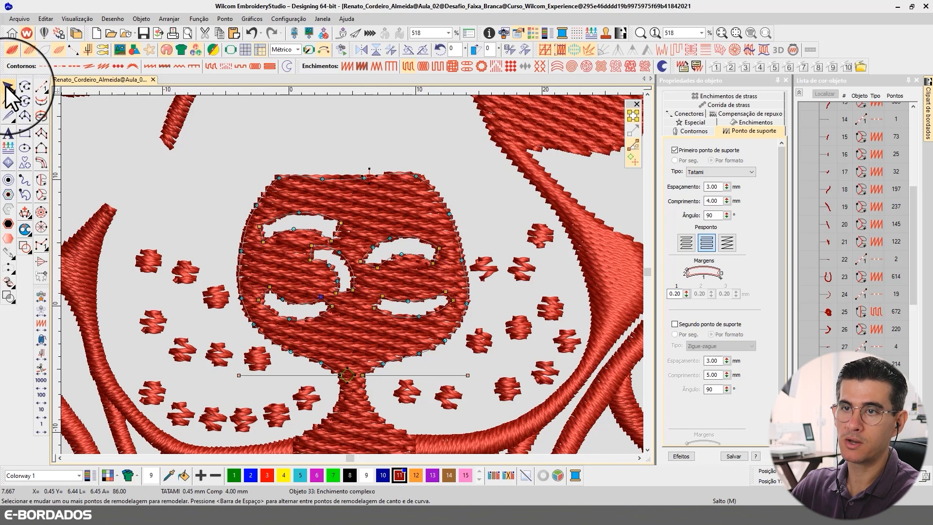
Rotate the nose fill's stitch direction to a vertical angle of 90 degrees.
scroll(354, 271, down, 2)
scroll(355, 270, down, 2)
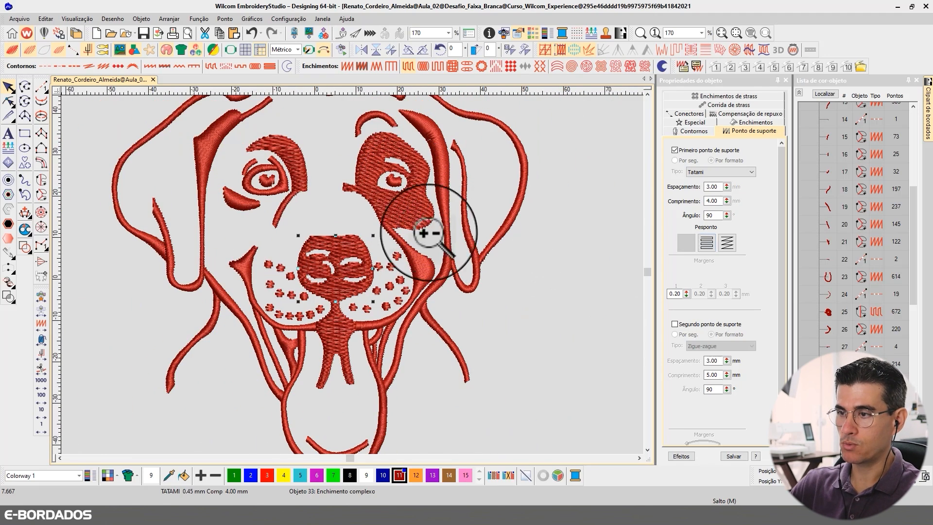
scroll(362, 271, up, 3)
click(338, 223)
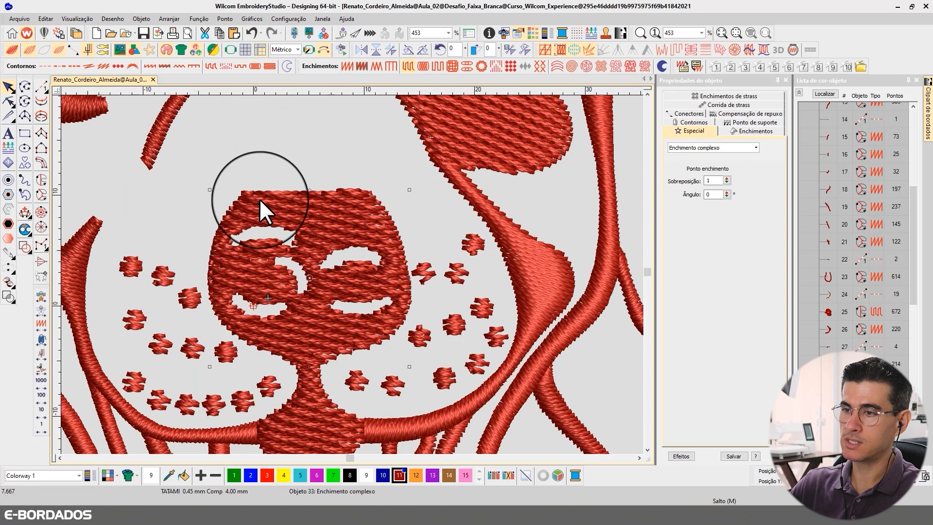
click(9, 102)
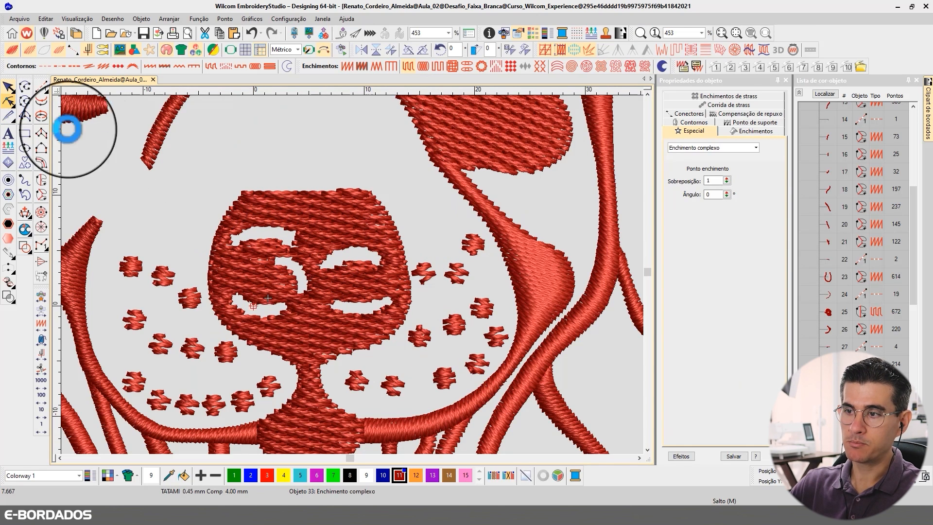
drag(266, 266, 287, 176)
click(8, 88)
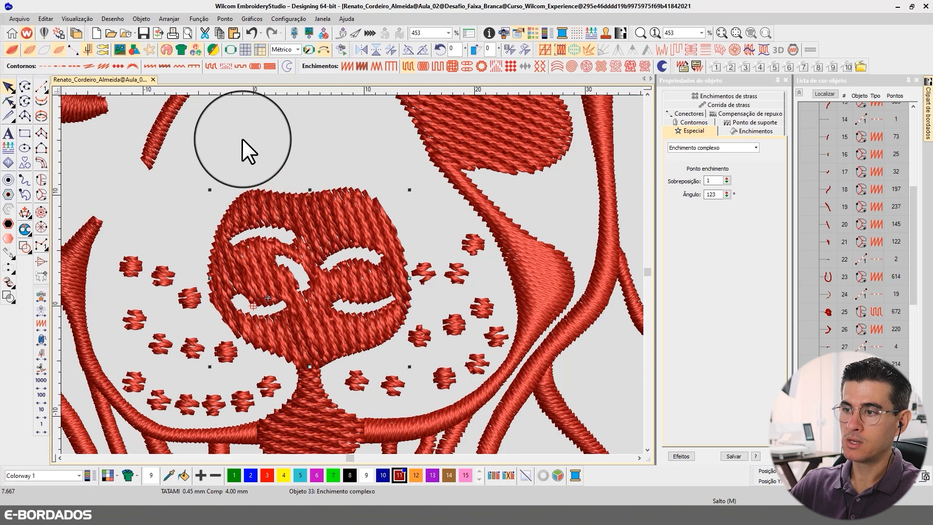
click(8, 101)
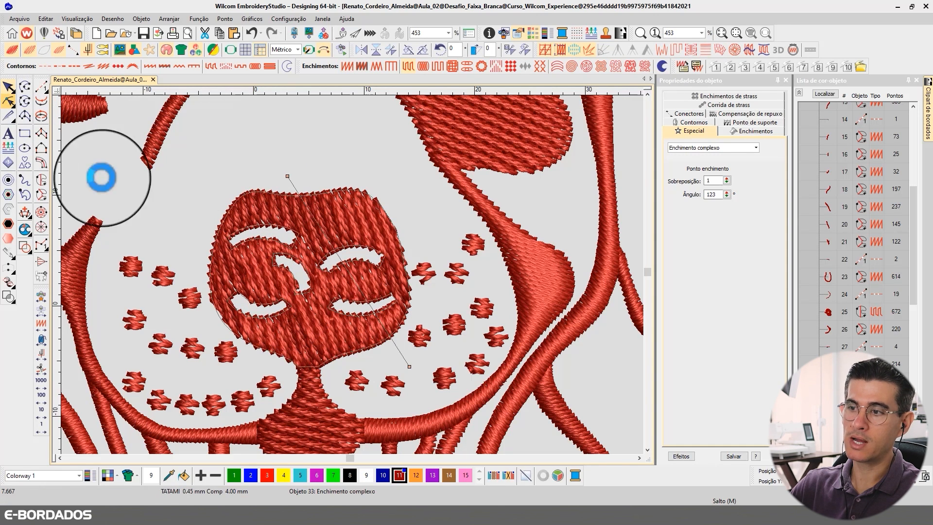
drag(409, 370, 287, 381)
click(9, 87)
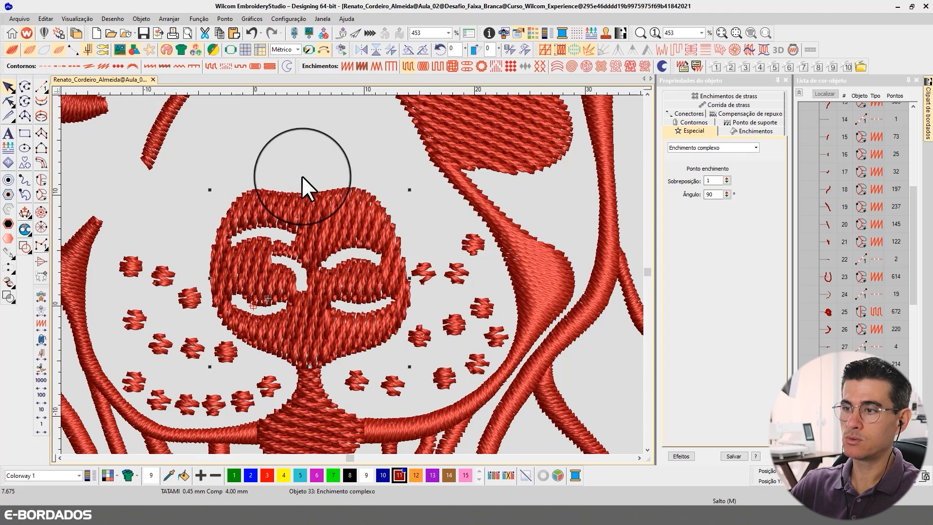
Deselect the nose fill and examine the whole dog design at different magnifications.
click(424, 364)
scroll(350, 272, down, 5)
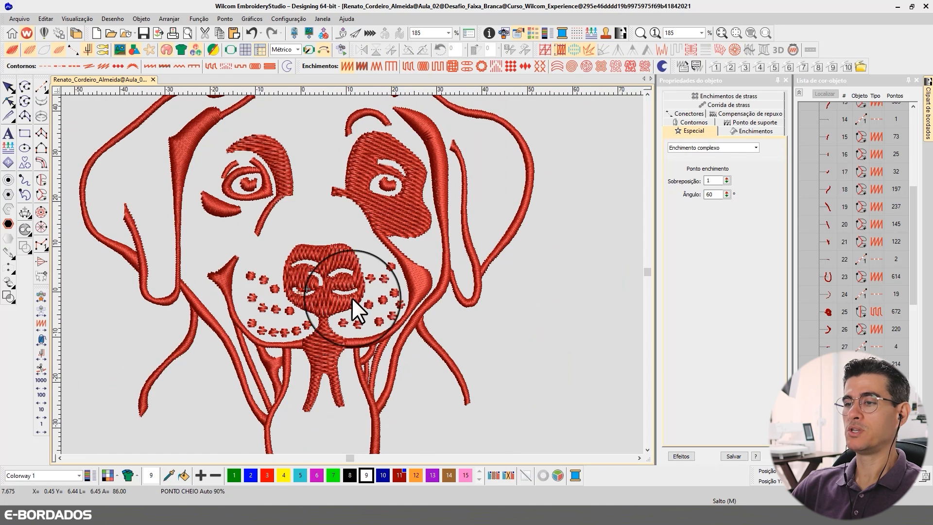
scroll(352, 273, down, 2)
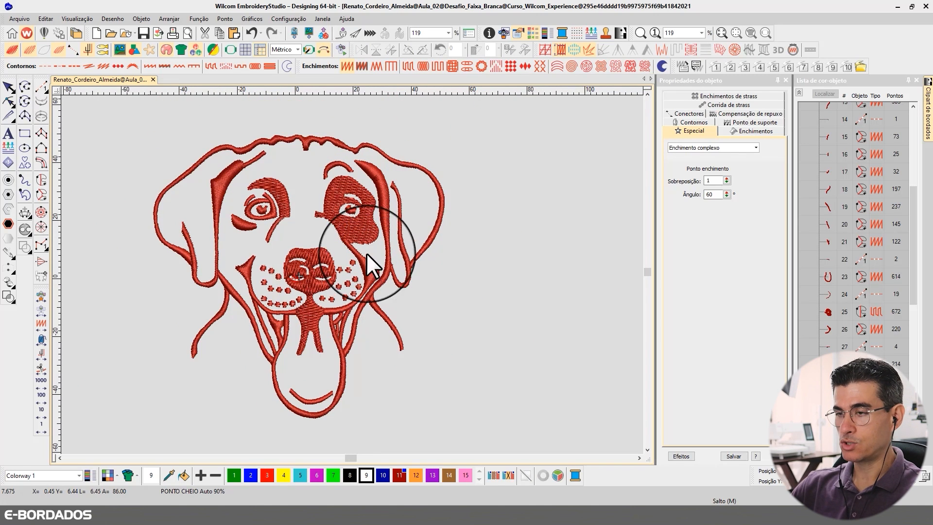
key(b)
drag(153, 123, 444, 365)
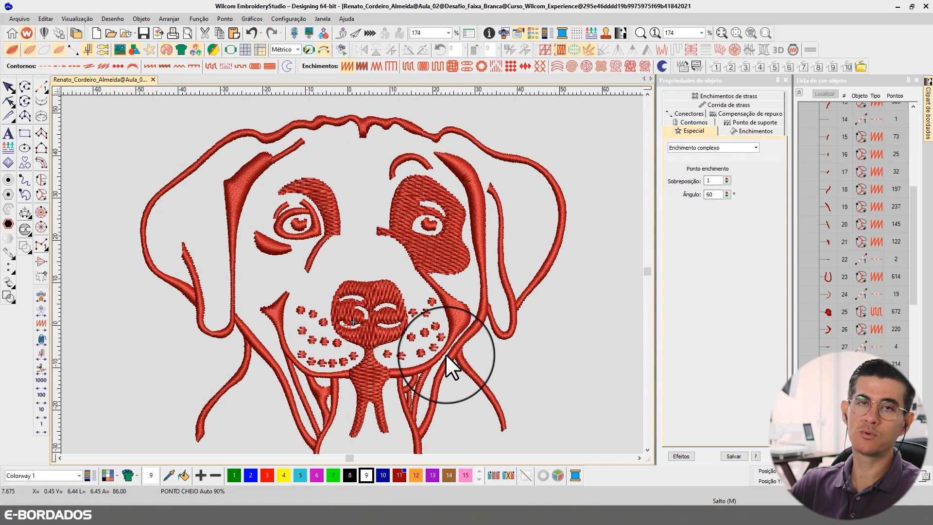
Collapse the object sequence to its single colour block and examine the dog's face in realistic and plain stitch views.
click(799, 92)
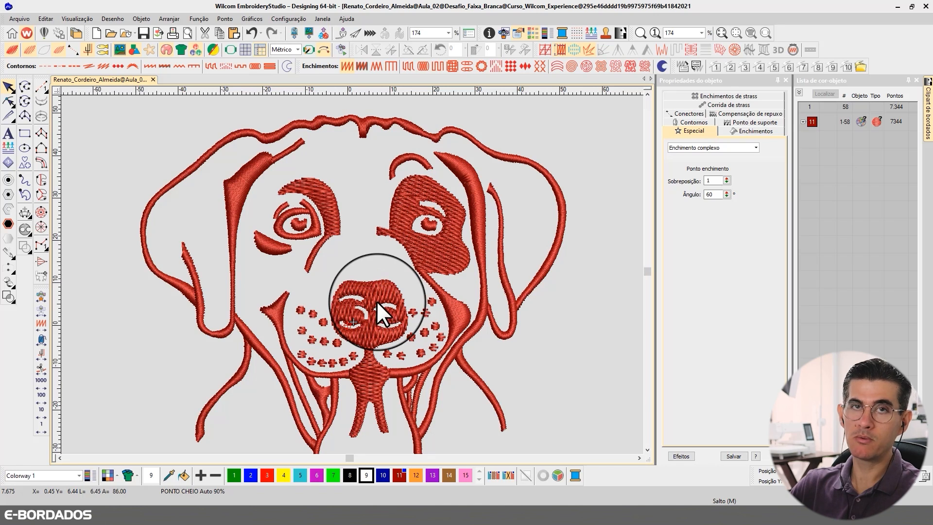
click(647, 449)
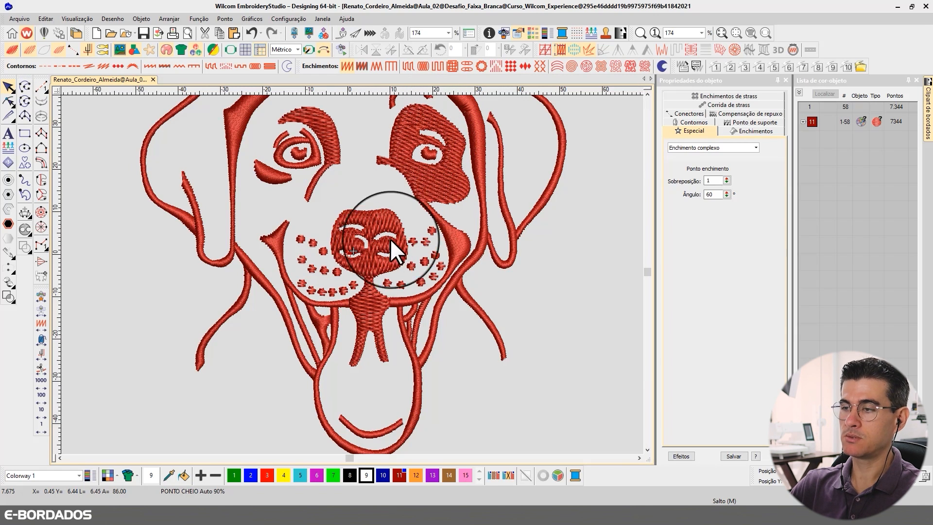
key(t)
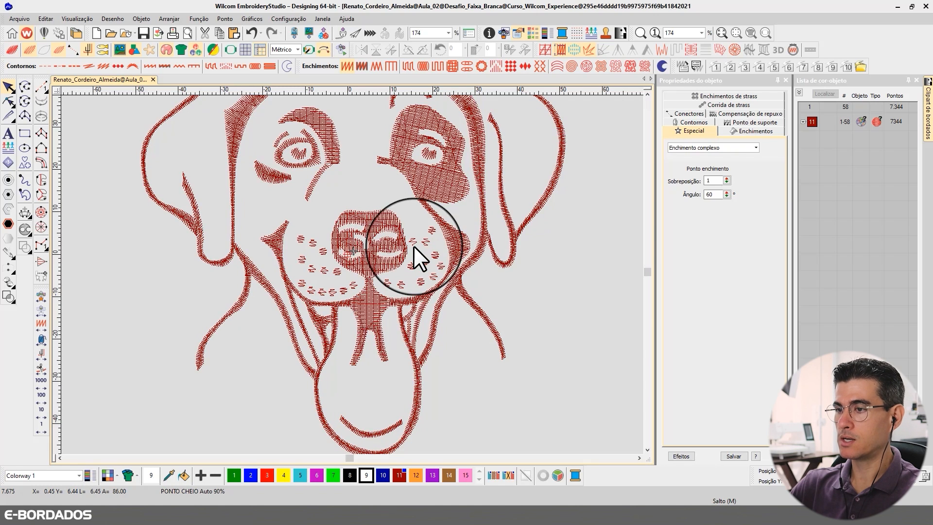
key(t)
click(648, 93)
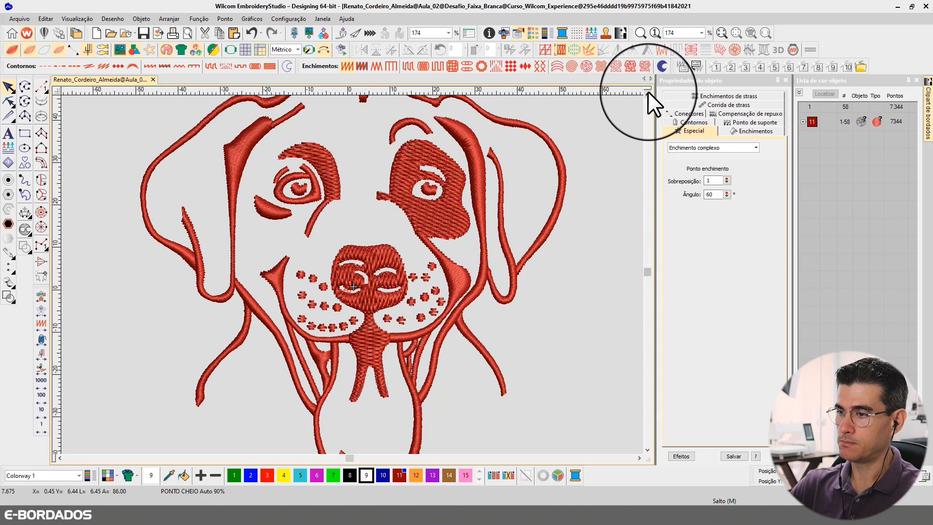
click(649, 93)
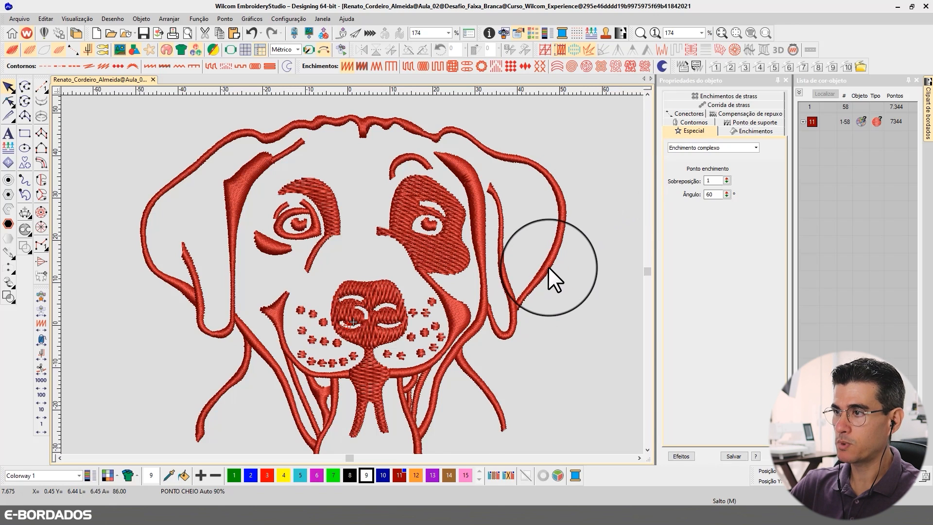
click(647, 450)
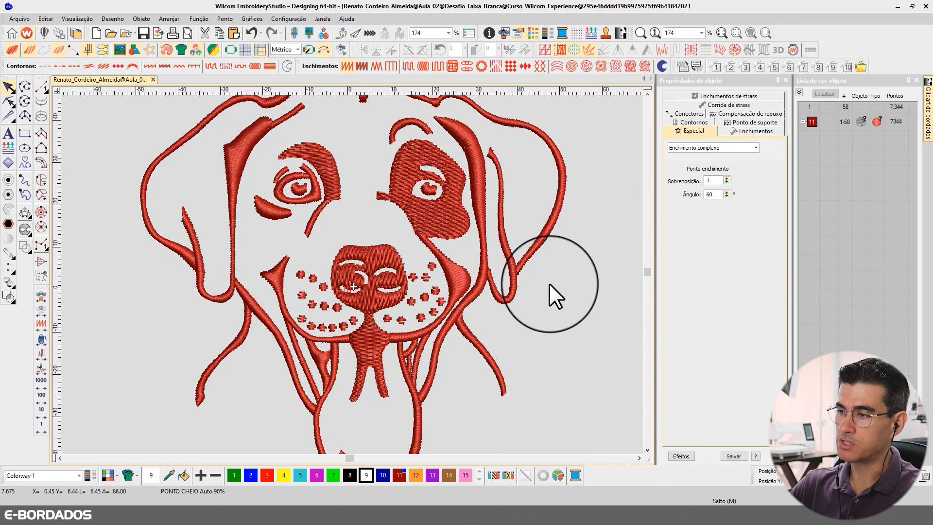
Select the head outline, ear, mouth and neck lines one after another to examine how the satin objects meet.
click(532, 255)
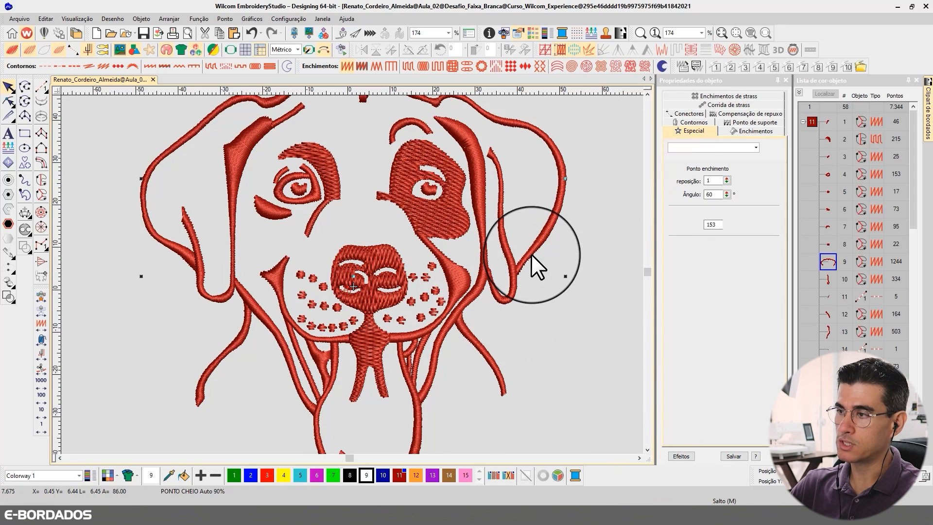
click(499, 281)
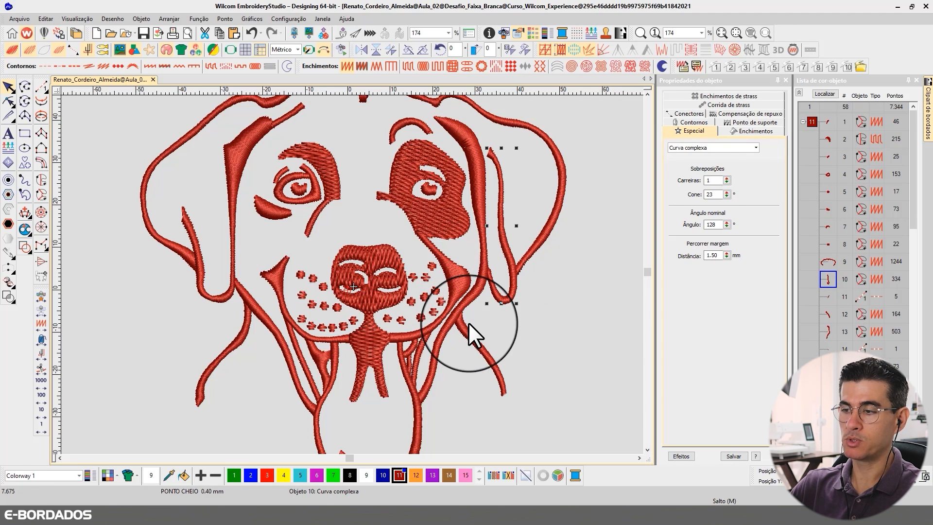
scroll(325, 389, up, 2)
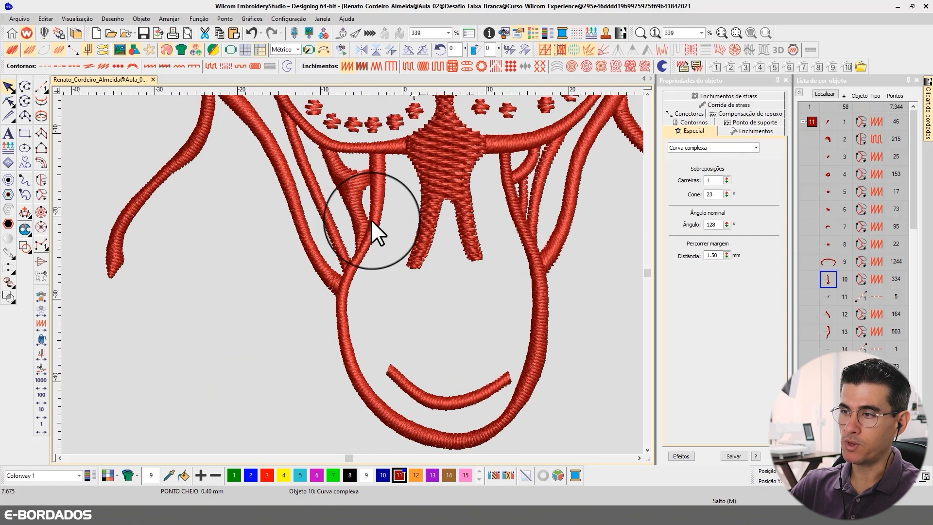
click(354, 228)
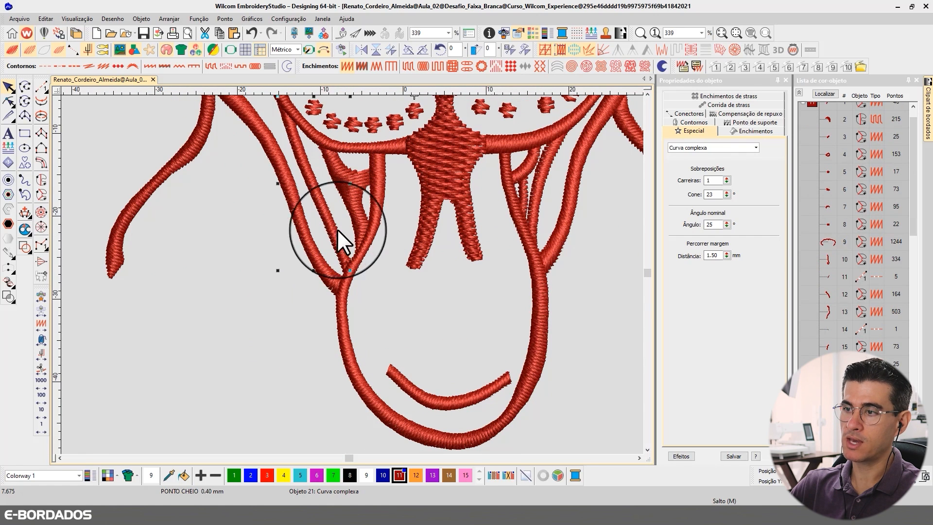
click(324, 273)
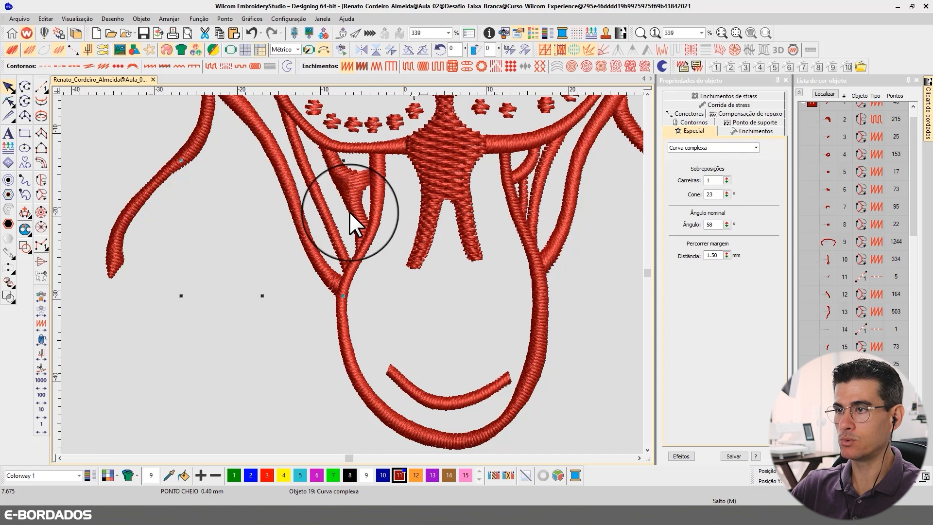
scroll(337, 238, down, 1)
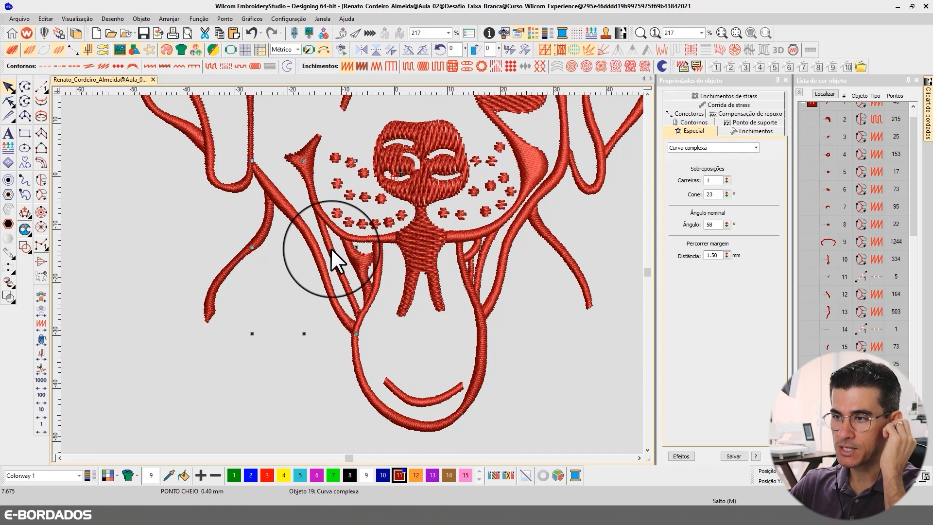
click(331, 248)
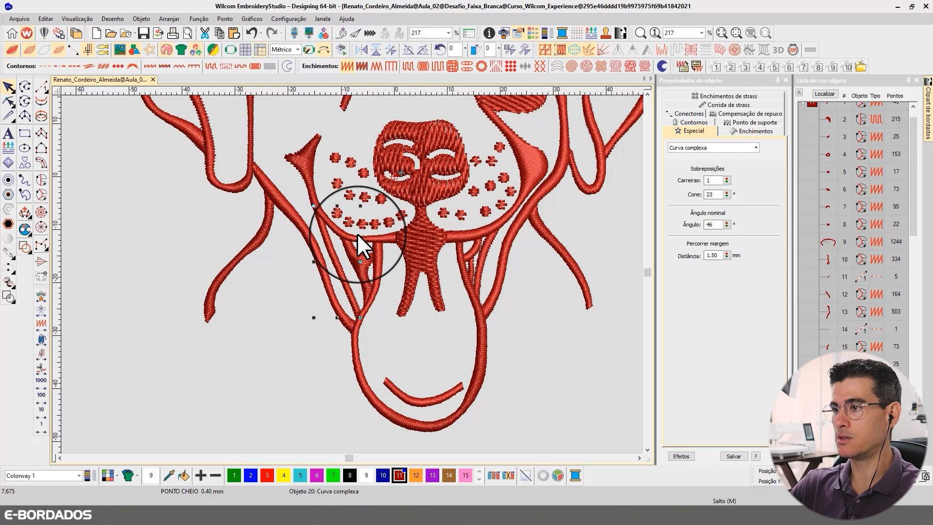
click(264, 232)
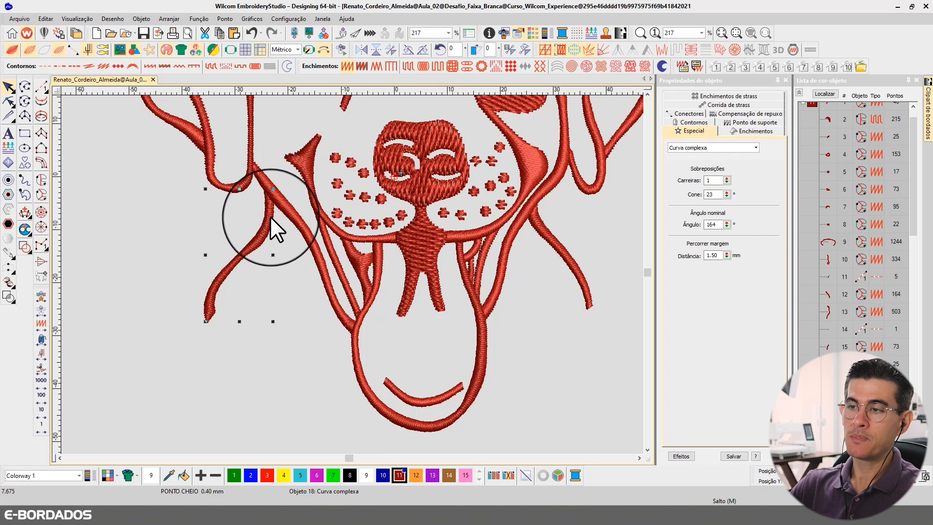
click(267, 229)
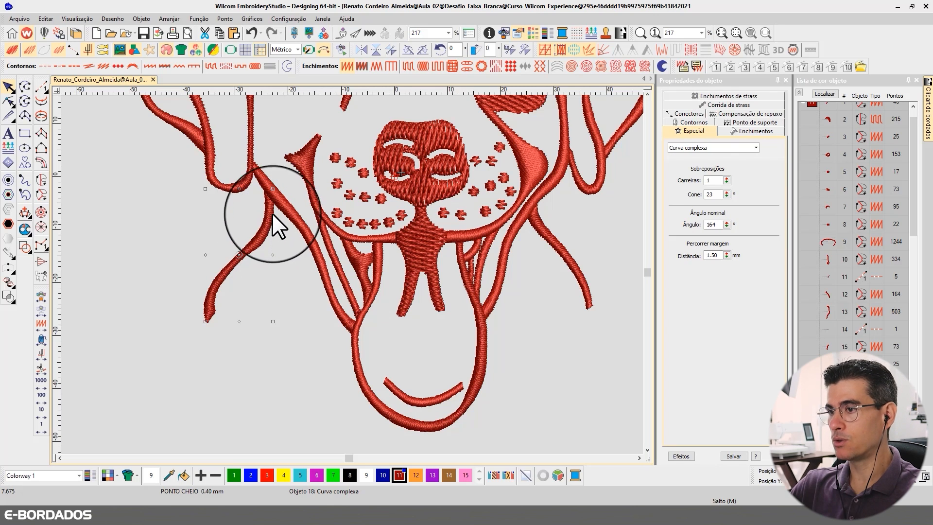
click(254, 150)
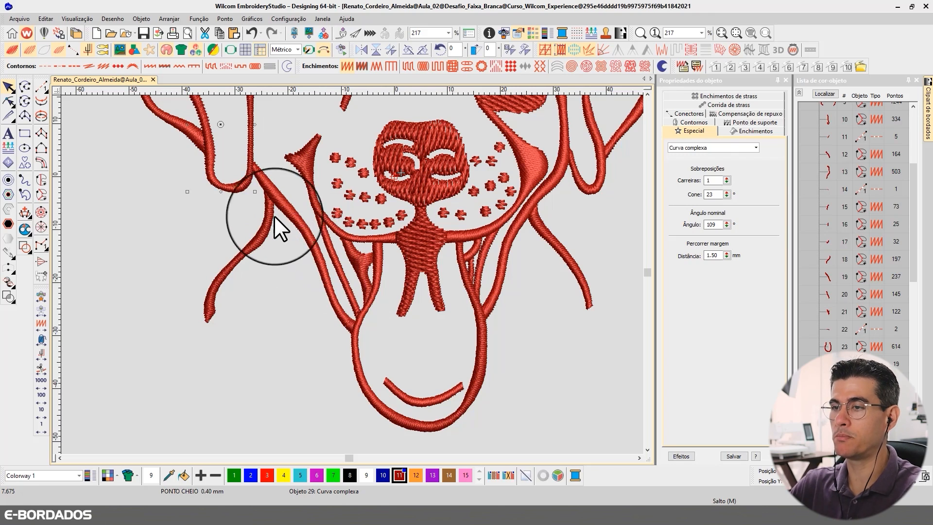
Clear the ear selection and inspect the whole dog design from the top of the head to the tongue.
click(648, 92)
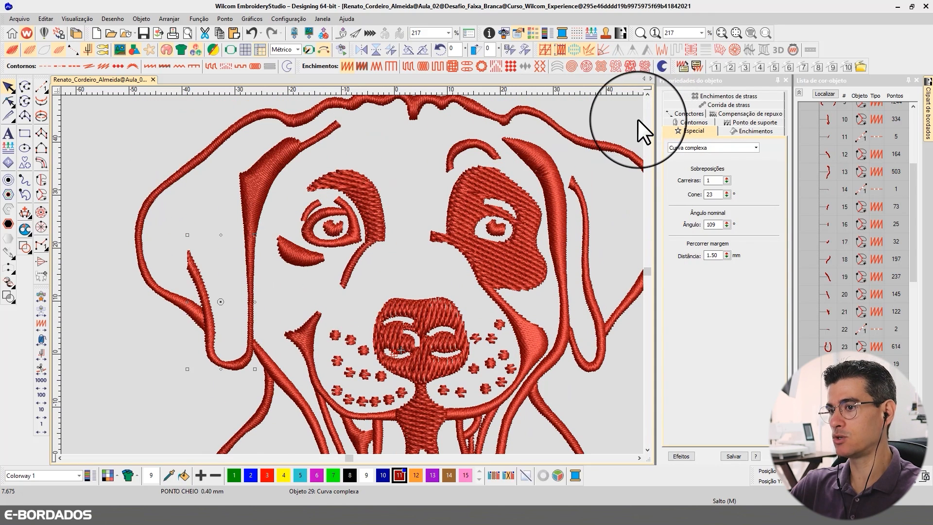
click(208, 243)
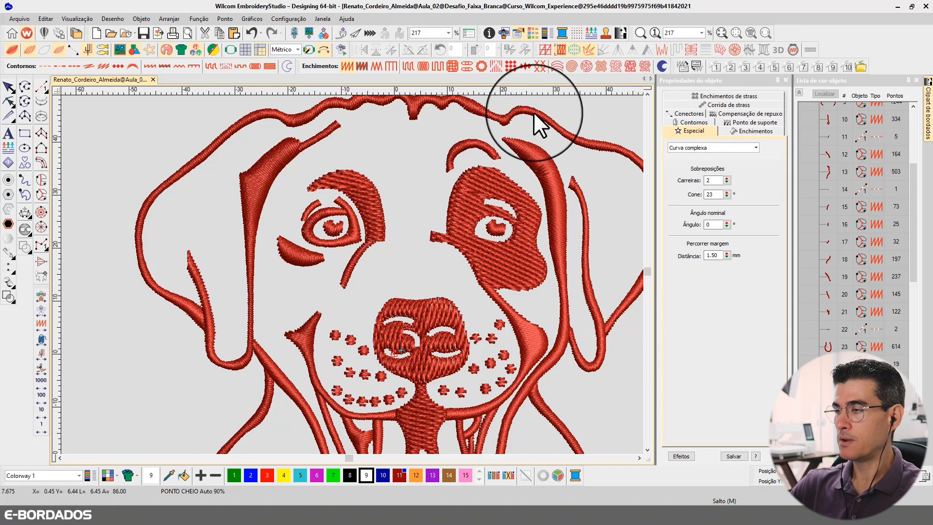
click(647, 93)
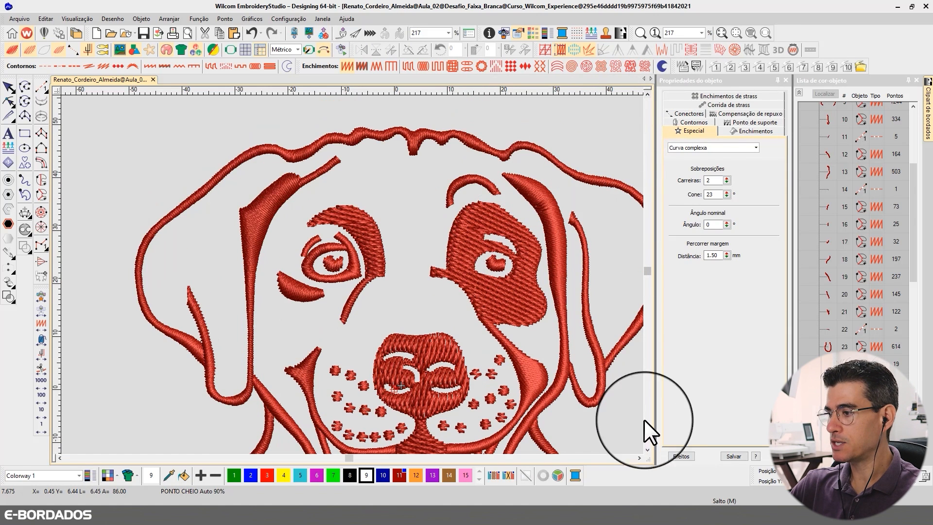
click(639, 458)
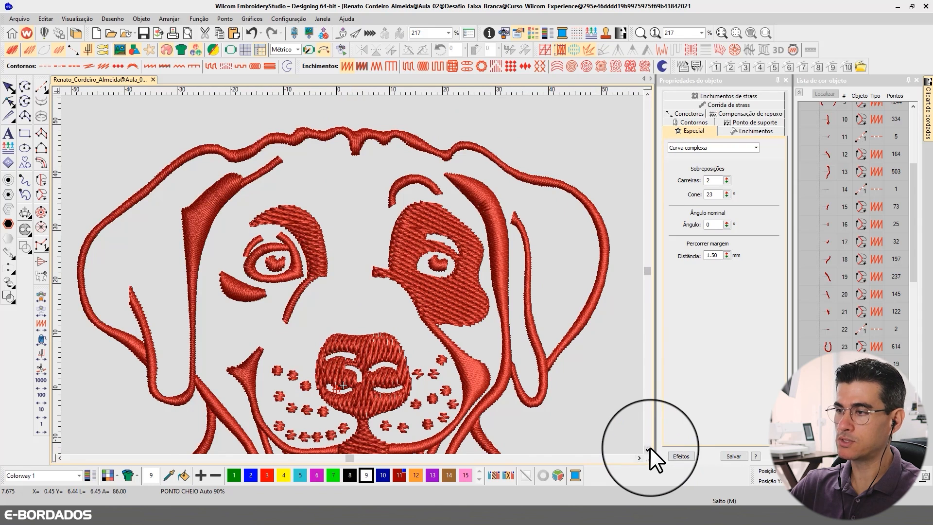
click(647, 449)
click(647, 449)
click(647, 449)
click(648, 448)
click(649, 449)
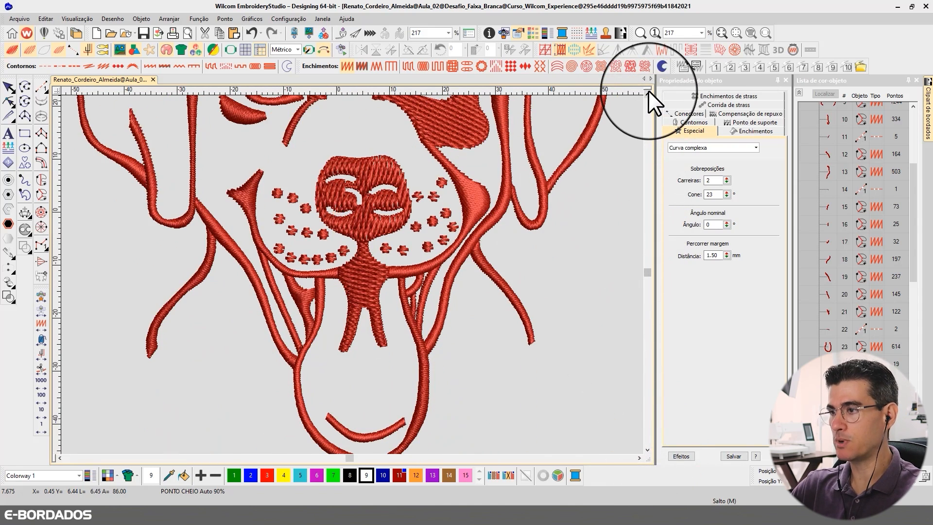
Compare the nose and mouth in plain stitch and realistic views, and recheck the head and tongue.
key(t)
key(t)
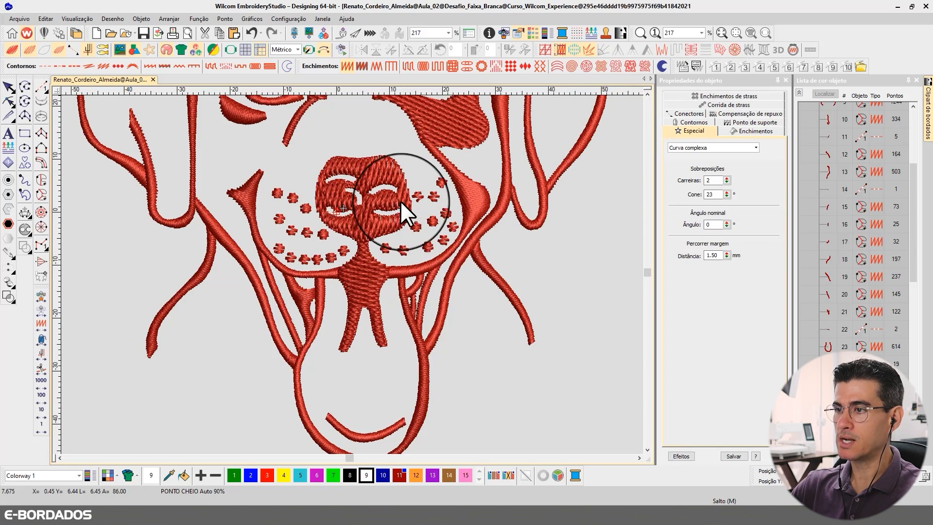
key(t)
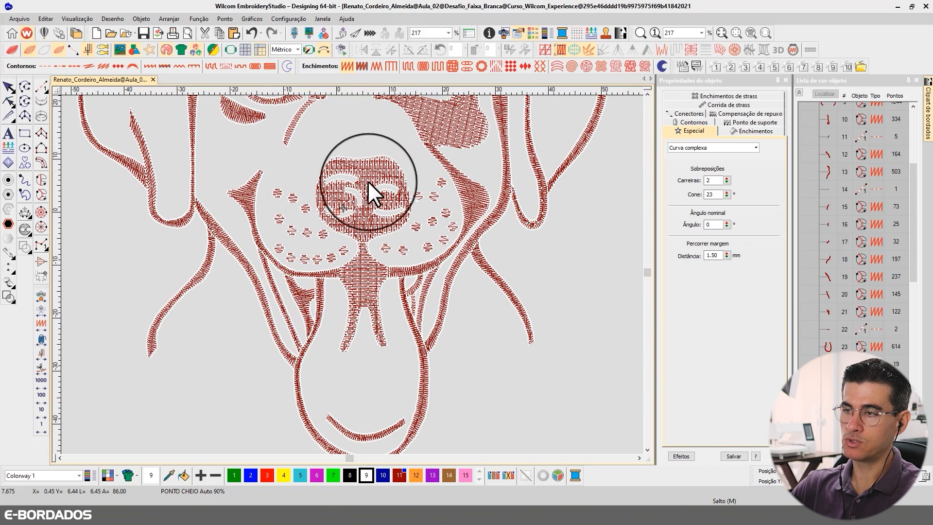
key(t)
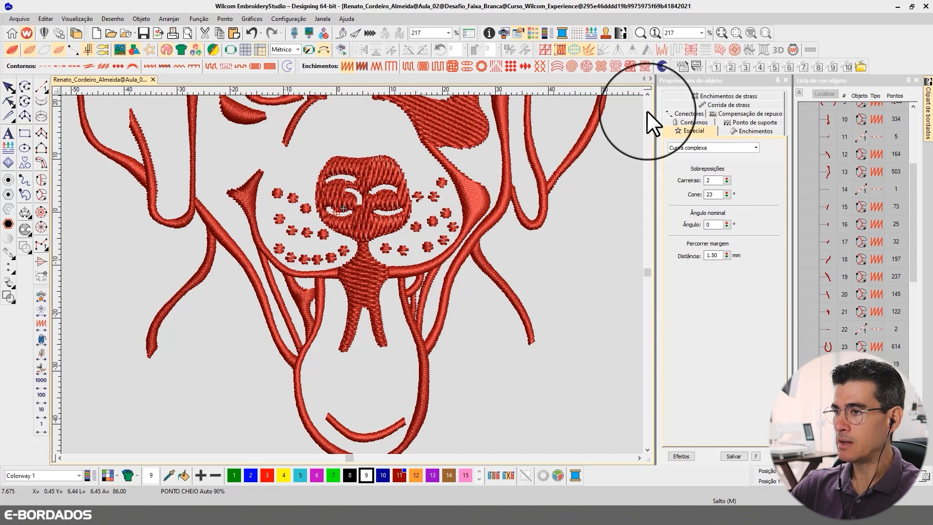
scroll(645, 93, up, 3)
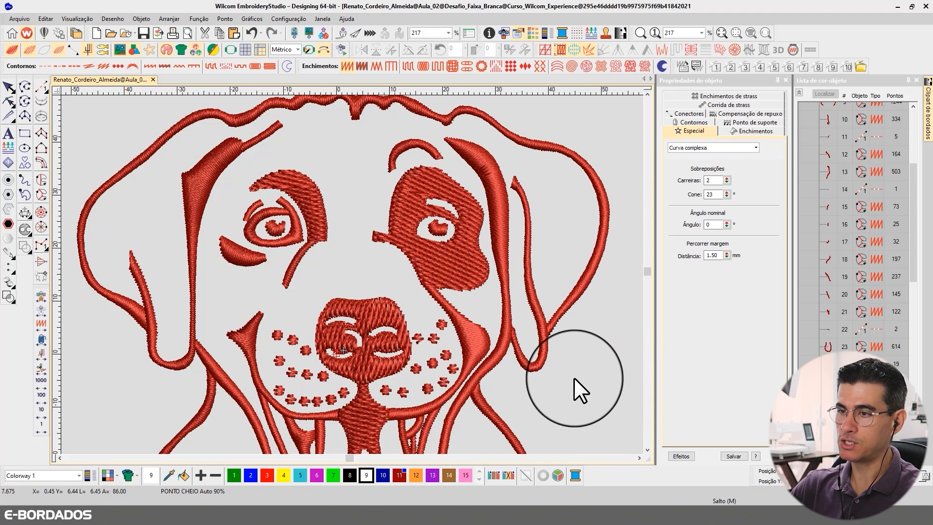
scroll(647, 450, down, 2)
scroll(647, 450, down, 3)
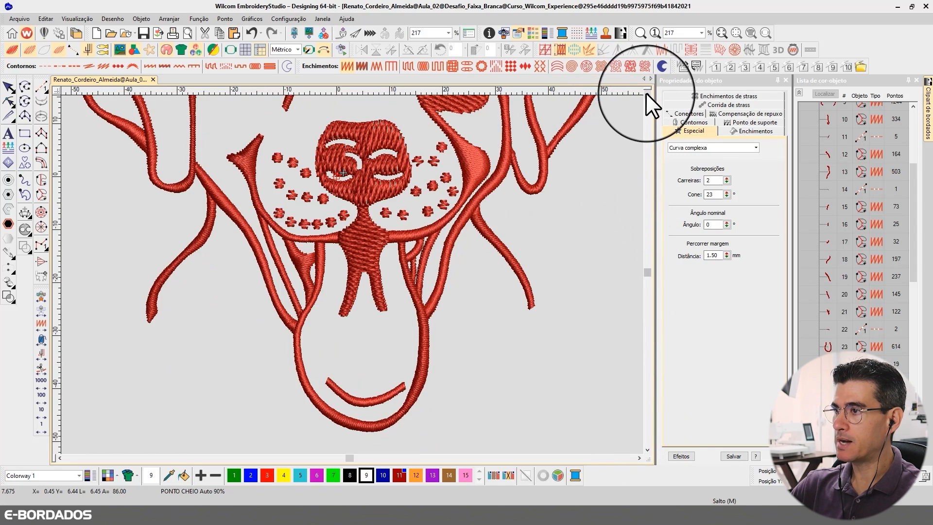
scroll(647, 93, up, 5)
Reshape the curved line below the left eye by moving its upper end up into the eye patch.
click(300, 261)
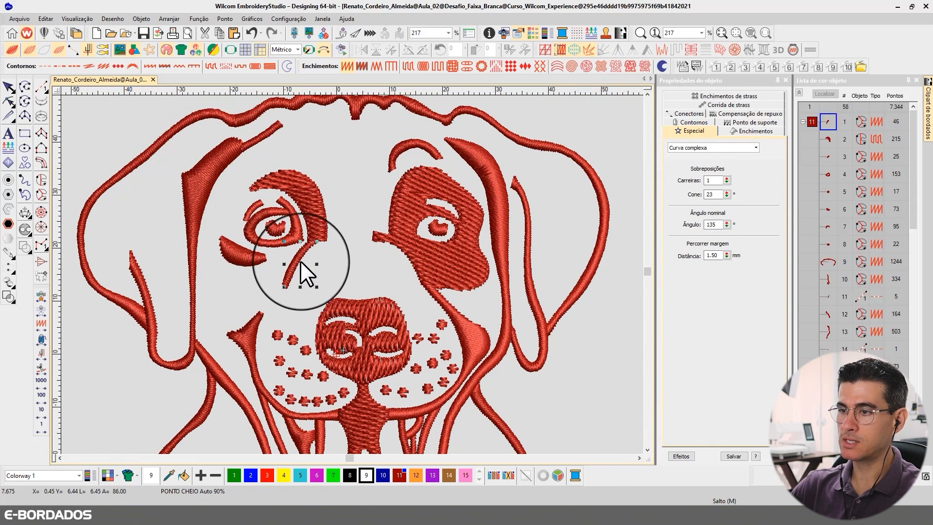
key(z)
drag(245, 196, 385, 333)
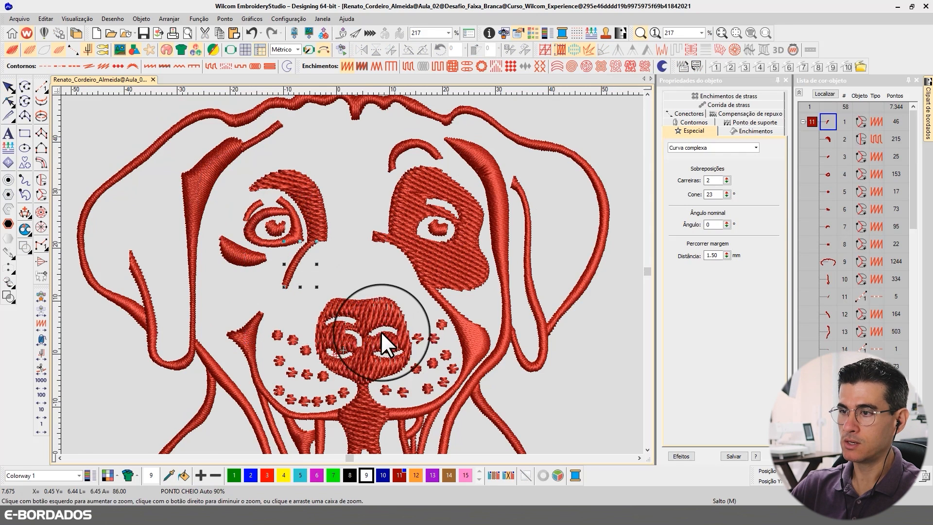
click(9, 102)
mouse_move(370, 205)
mouse_down()
mouse_move(342, 204)
mouse_move(379, 194)
mouse_move(350, 186)
mouse_move(374, 192)
mouse_move(364, 189)
mouse_up()
right_click(328, 220)
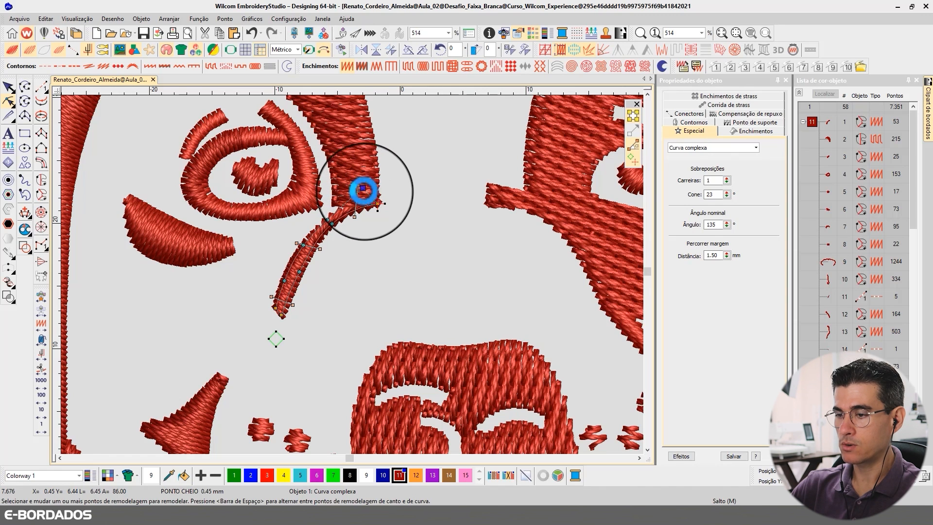
Extend the curved line's upper end to the outer edge of the eye patch and adjust the nodes at its bend.
key(b)
drag(265, 162, 422, 320)
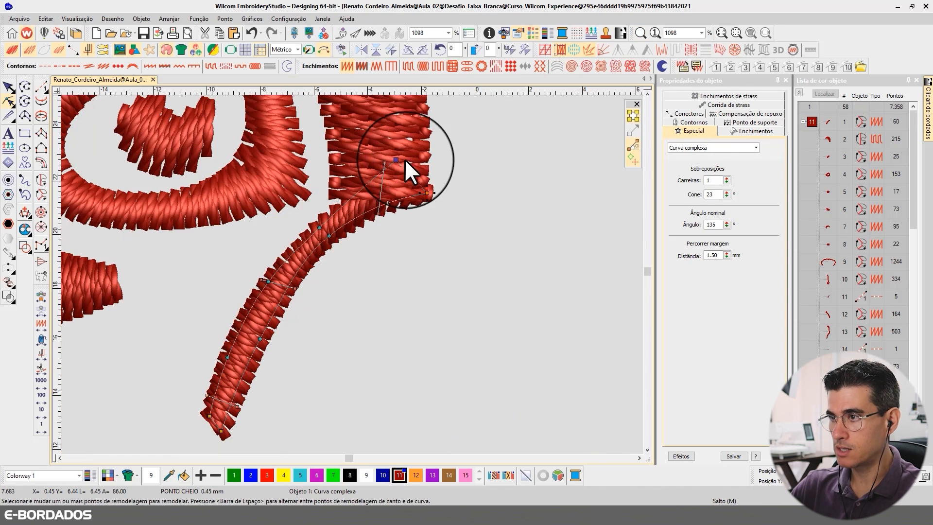
click(429, 158)
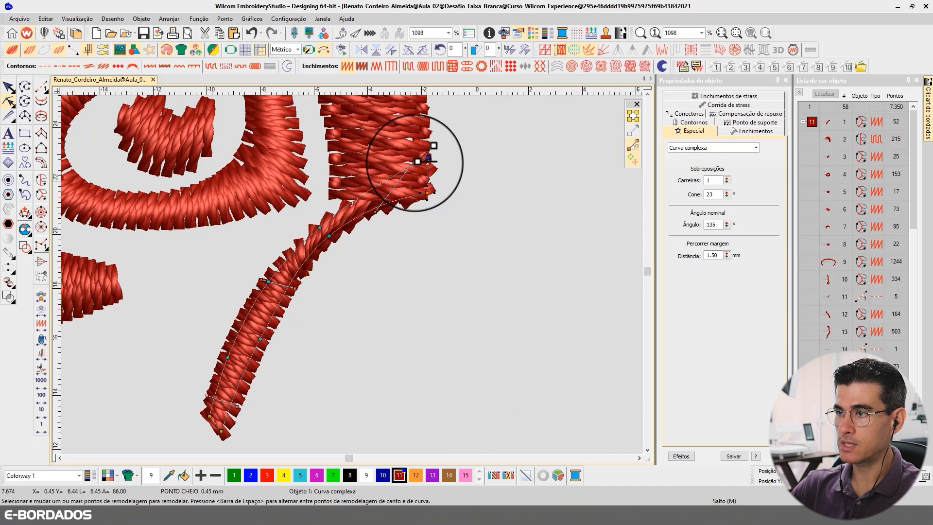
drag(318, 228, 334, 238)
click(7, 89)
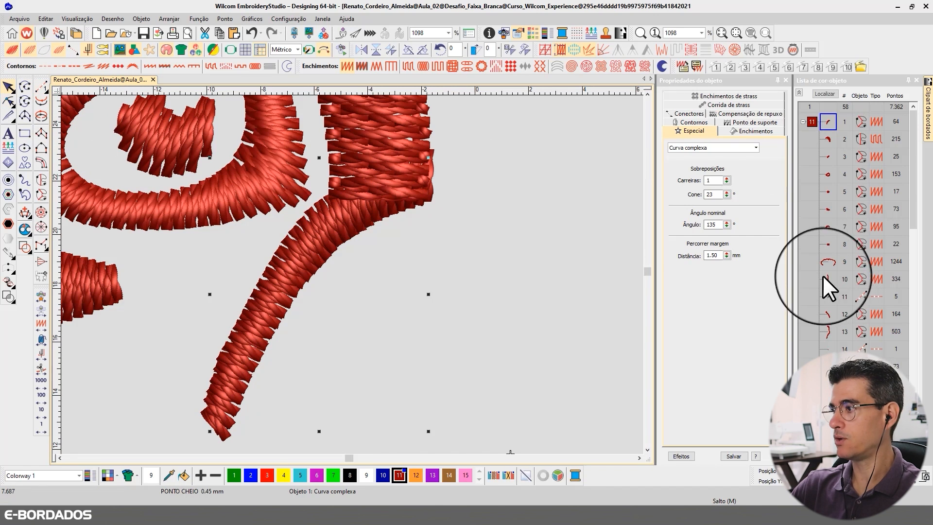
Move the left eye patch ahead of the curved line beneath it in the stitching sequence.
click(827, 141)
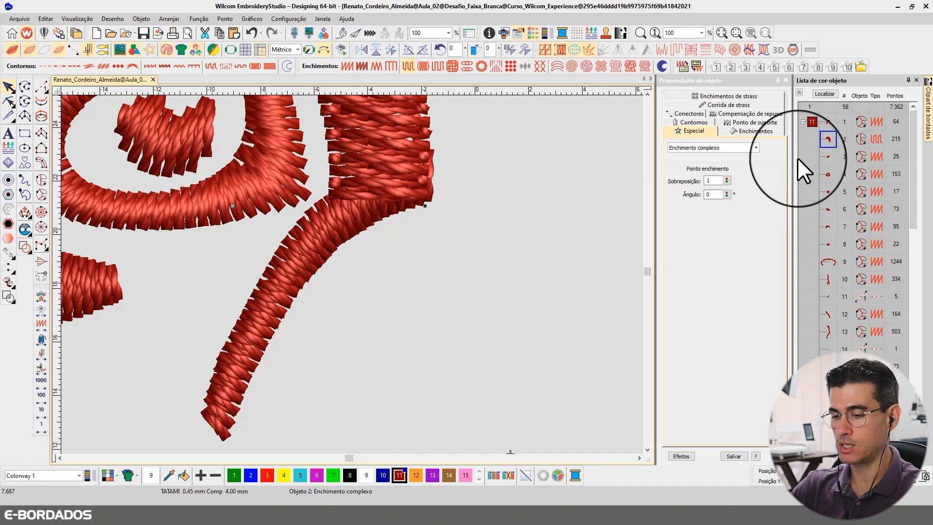
key(0)
click(544, 161)
key(b)
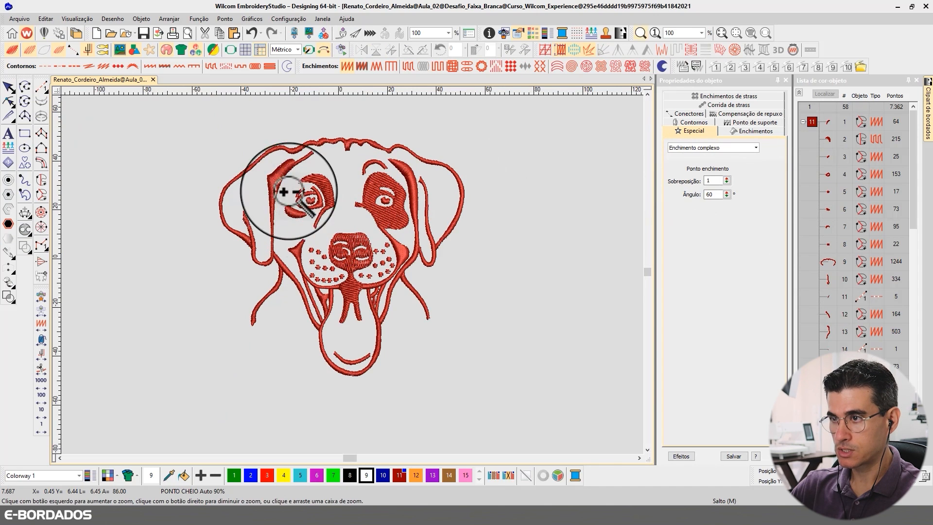
drag(284, 154, 354, 228)
click(821, 122)
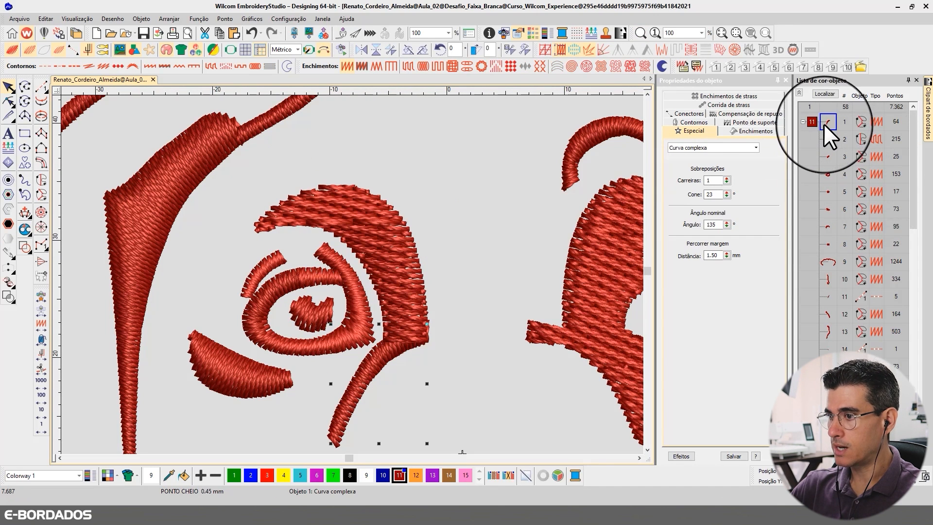
click(825, 93)
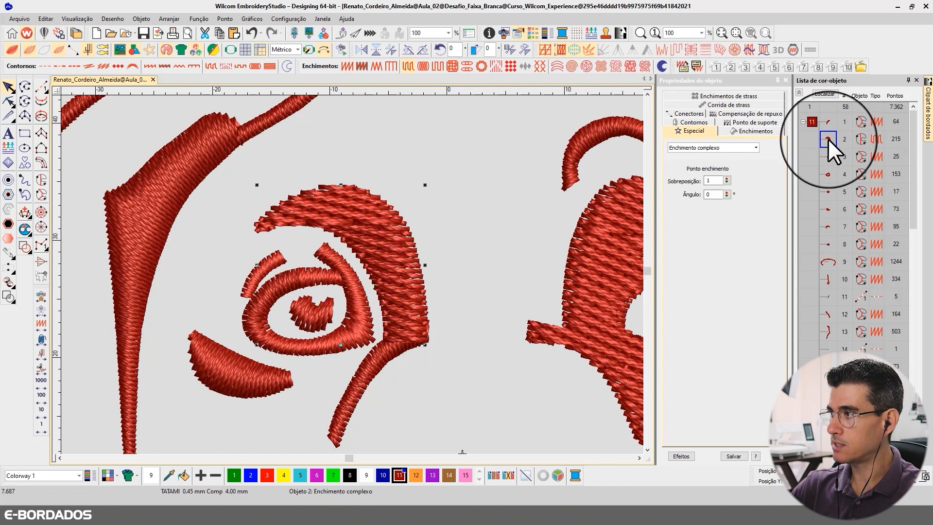
drag(828, 139, 826, 115)
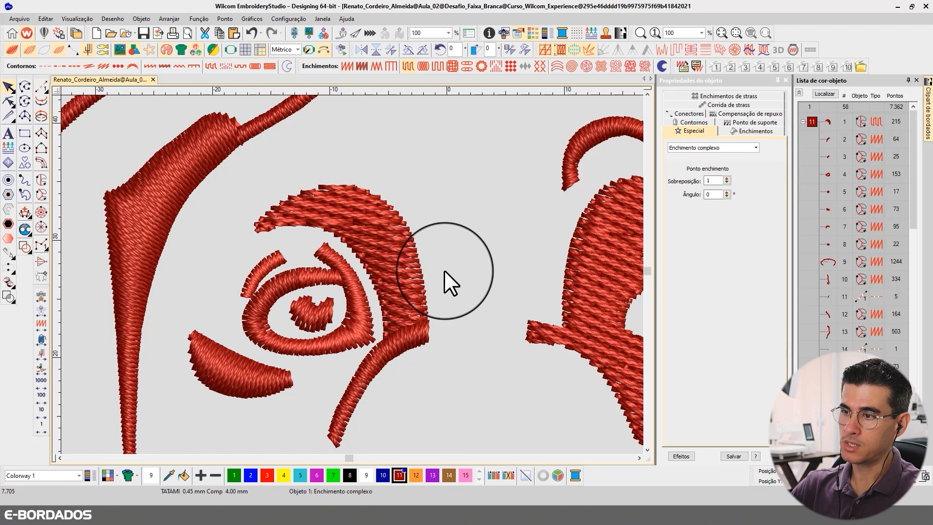
Move the left eye patch's exit point down beside the curved line and its entry point above the patch's upper edge.
click(9, 101)
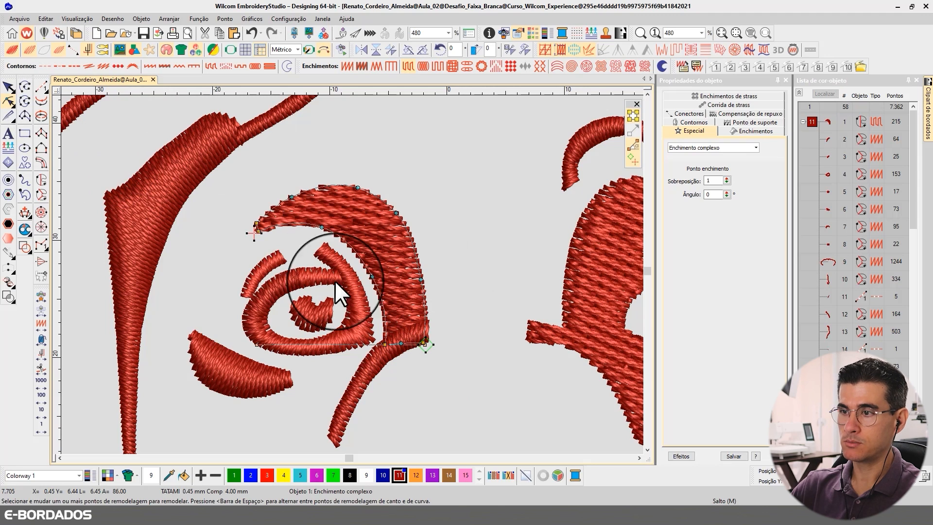
drag(430, 391, 430, 392)
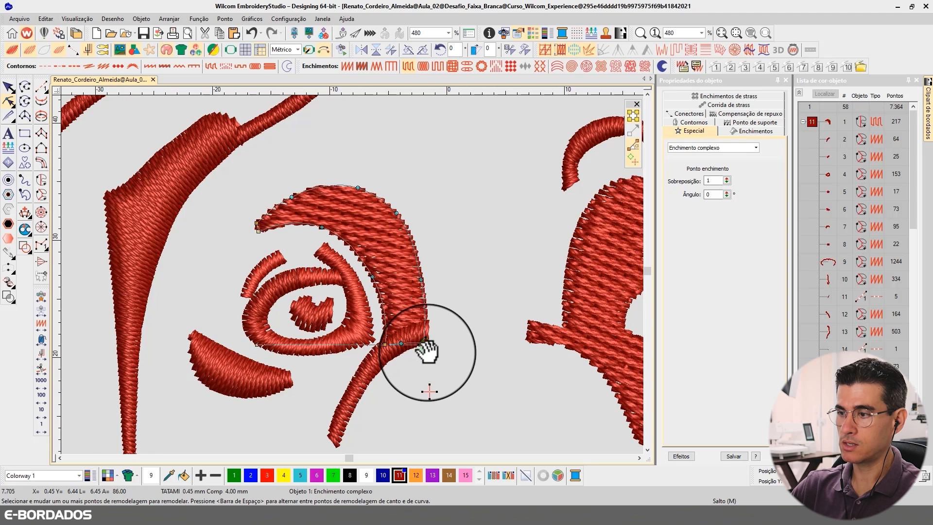
drag(427, 351, 344, 173)
click(9, 89)
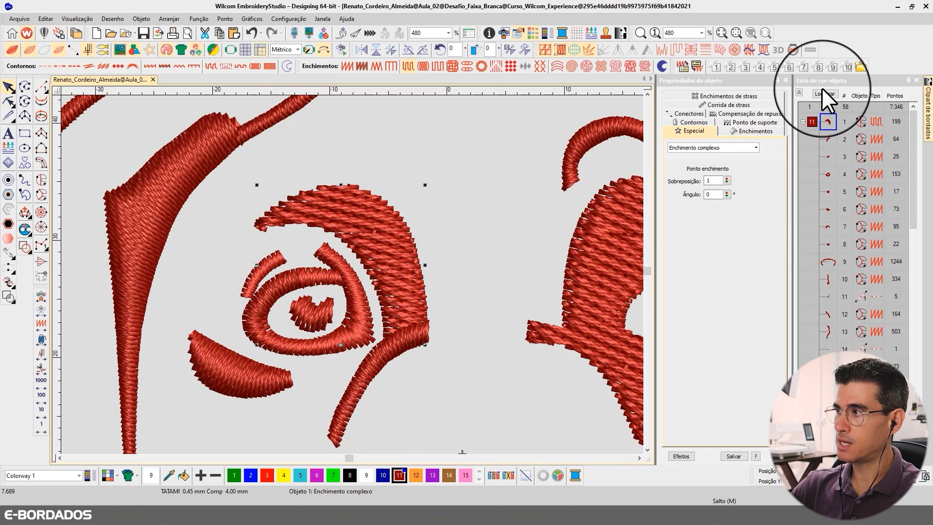
Place the exit point of the curved line below the left eye just beyond the line's lower end.
click(829, 139)
click(9, 102)
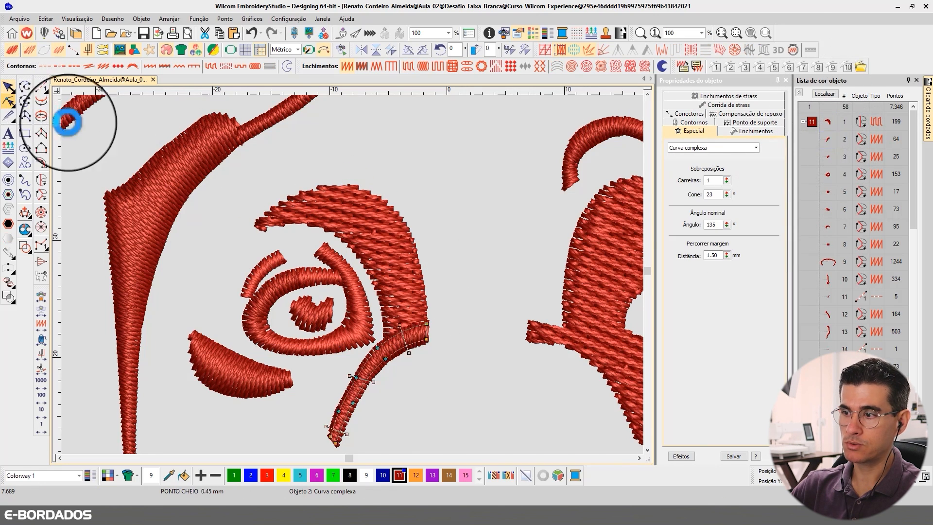
scroll(329, 374, down, 3)
click(324, 367)
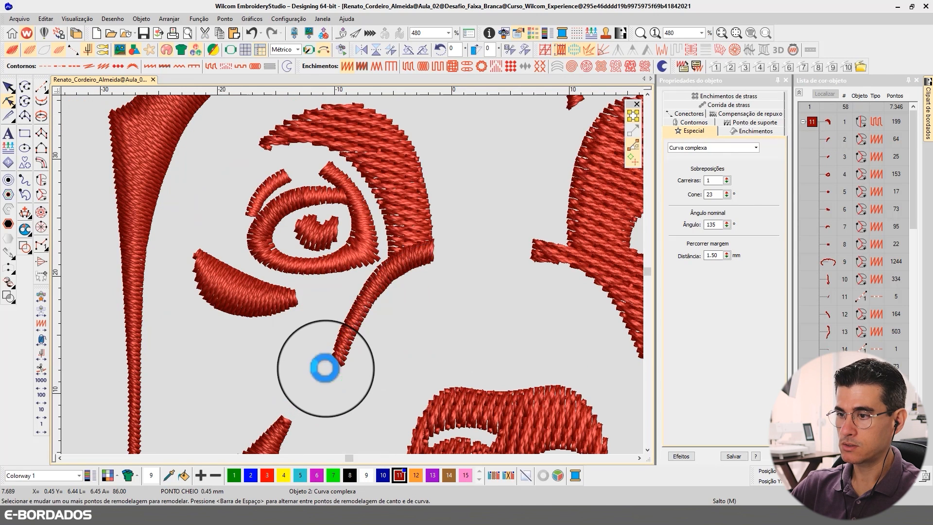
click(9, 87)
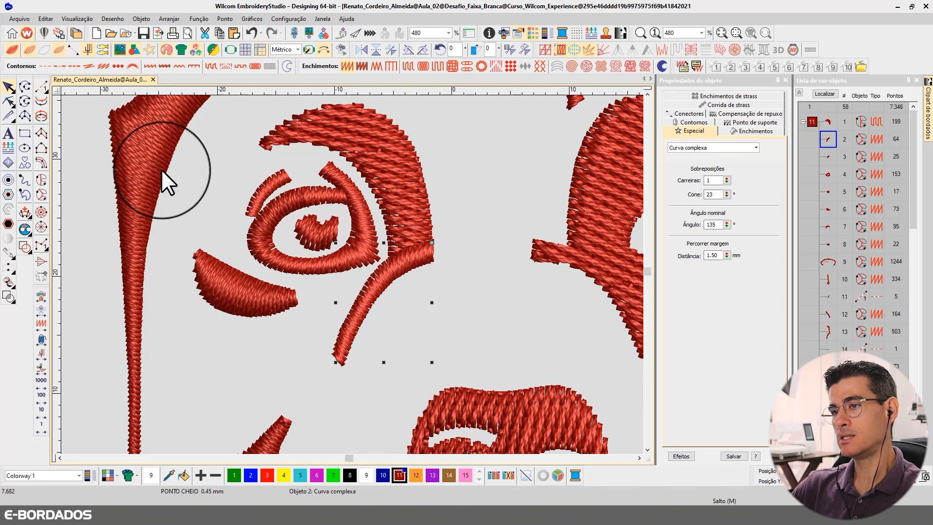
Fine-tune the edge nodes of the curved line below the left eye and check its join with the eye patch.
click(9, 101)
drag(385, 267, 386, 270)
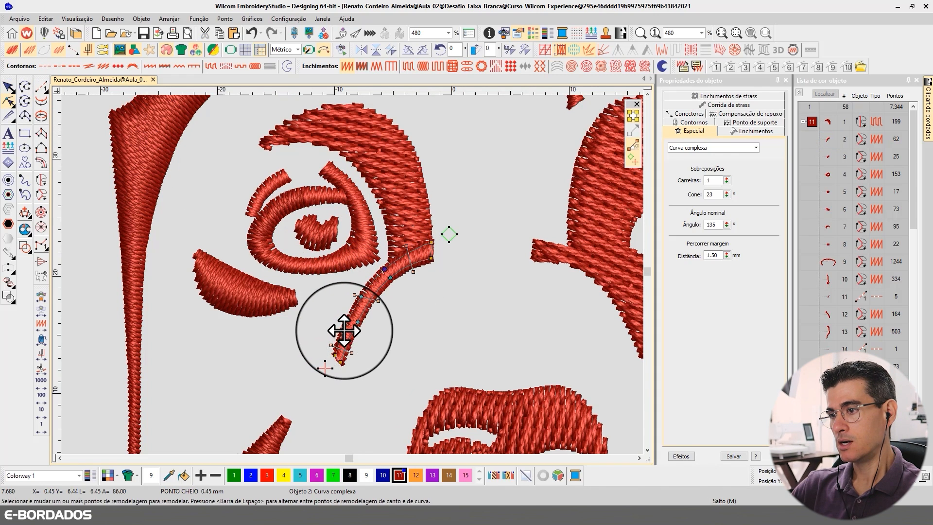
drag(343, 330, 346, 330)
click(7, 89)
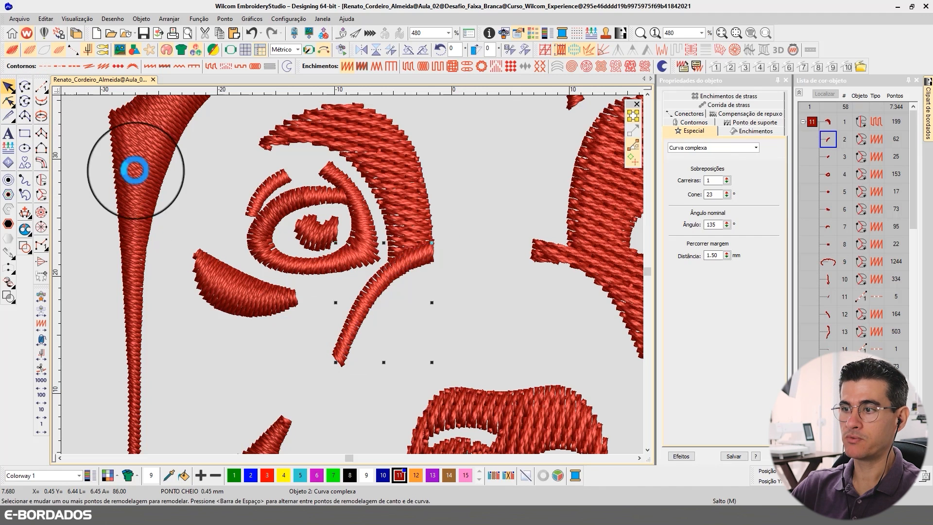
click(489, 302)
scroll(536, 306, down, 2)
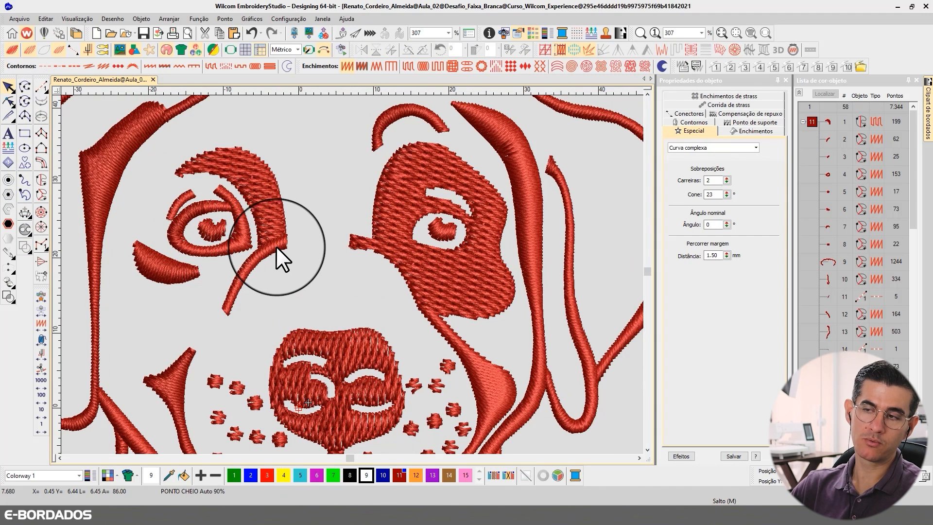
click(277, 244)
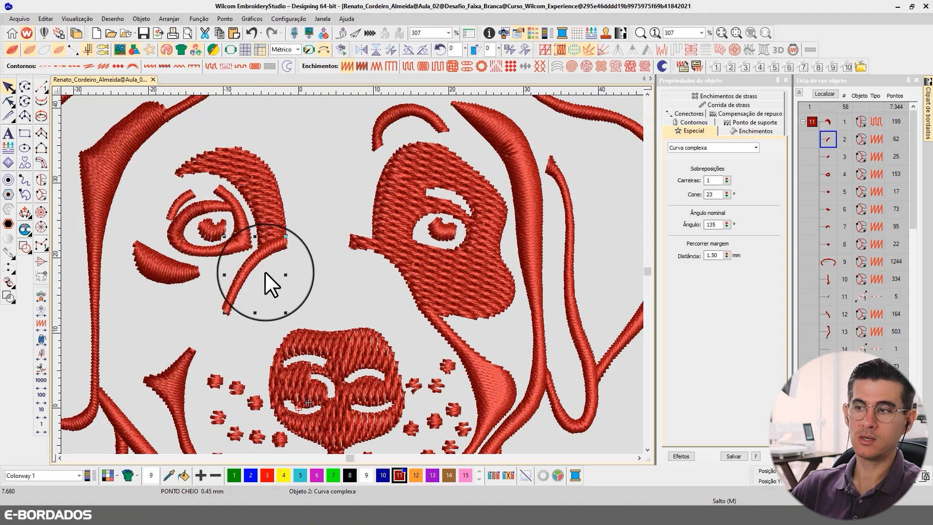
click(287, 256)
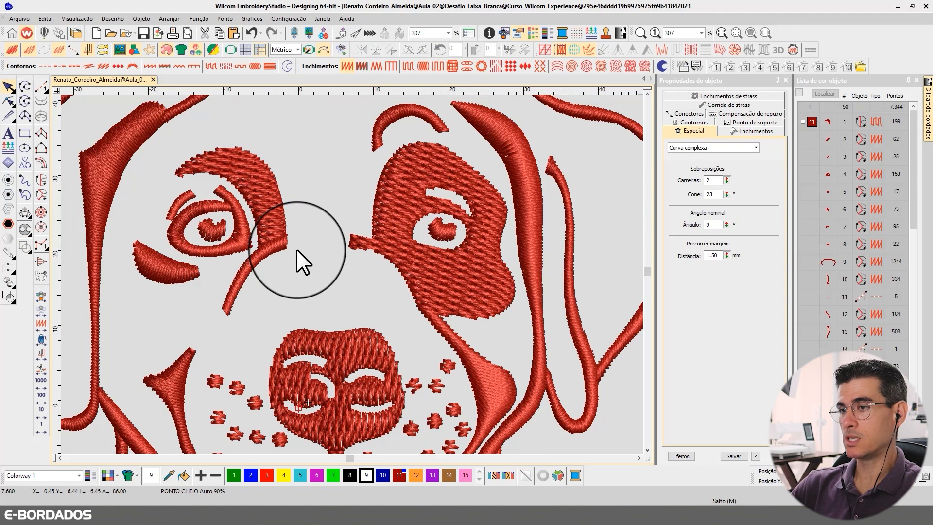
click(267, 244)
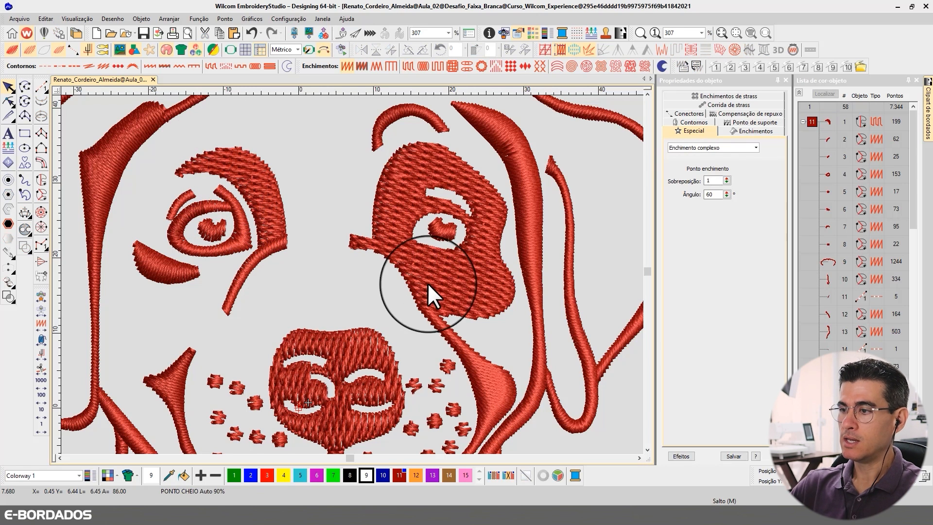
Extend the upper end of the right cheek line along the right eye patch to the tip of the patch's inner corner.
click(456, 337)
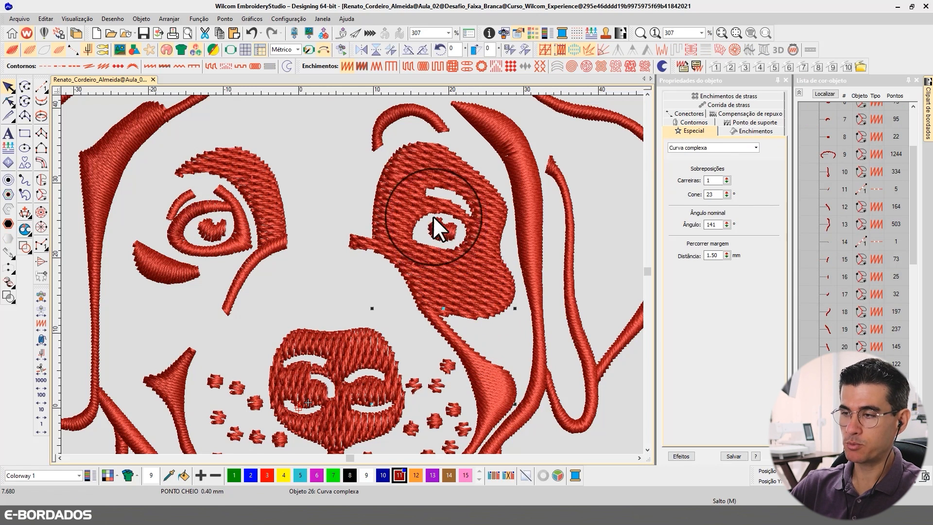
key(b)
drag(245, 150, 557, 400)
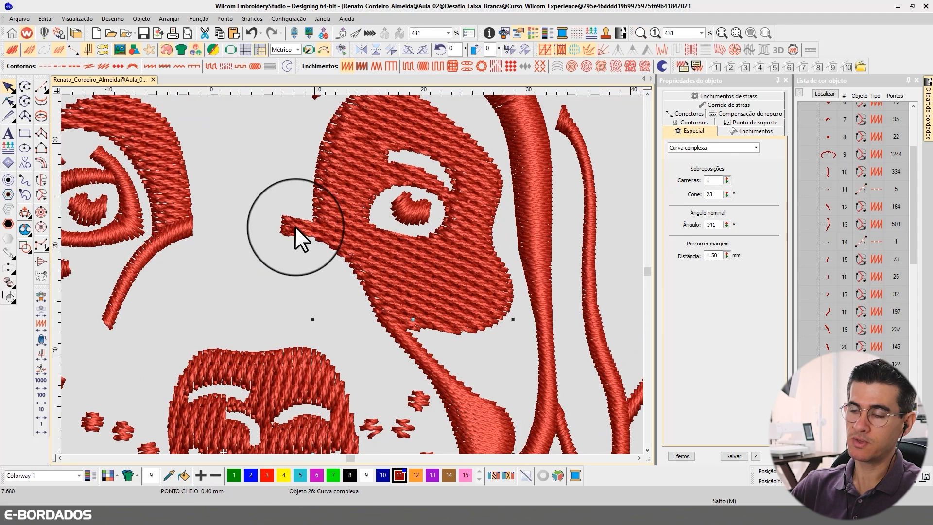
click(348, 246)
click(413, 350)
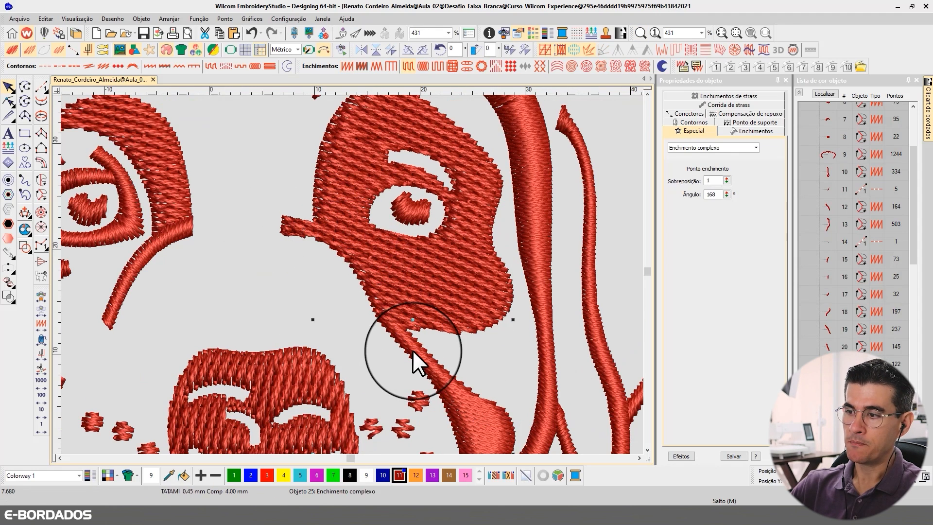
click(9, 101)
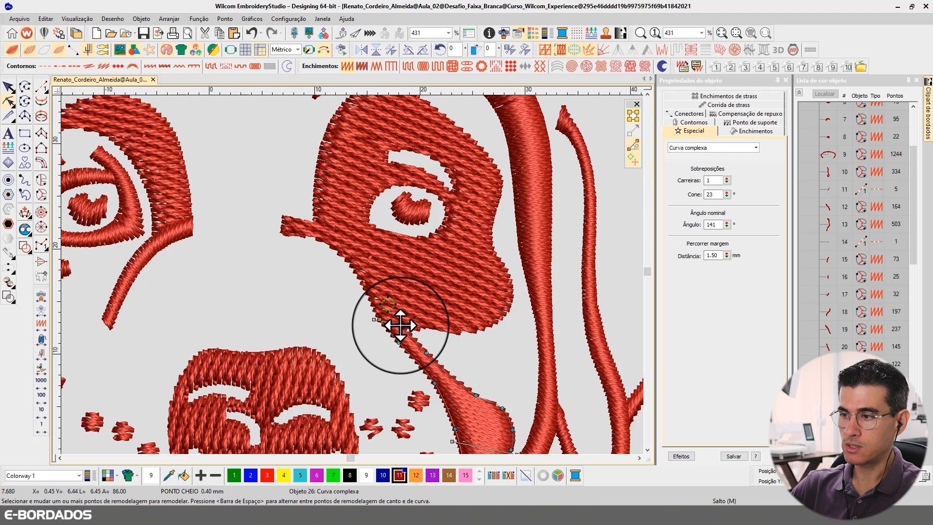
drag(402, 328, 371, 277)
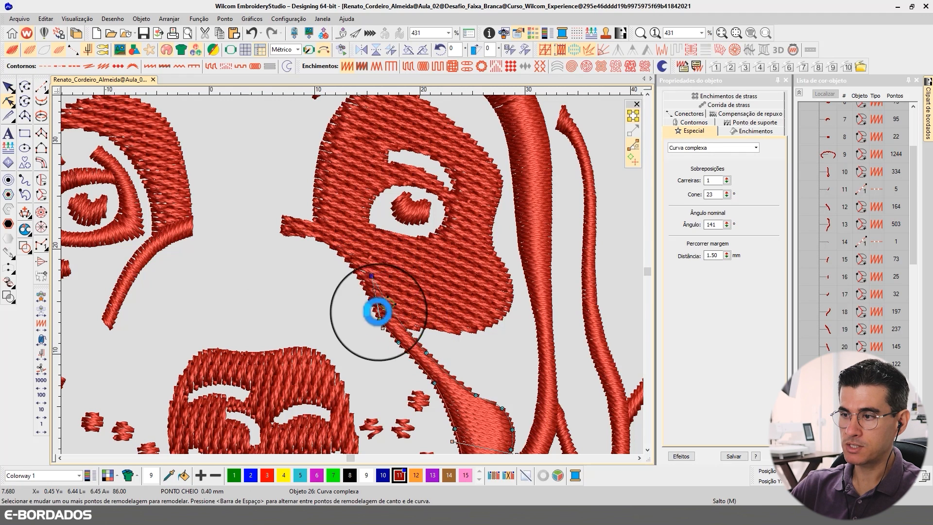
drag(376, 316, 282, 232)
drag(373, 276, 287, 216)
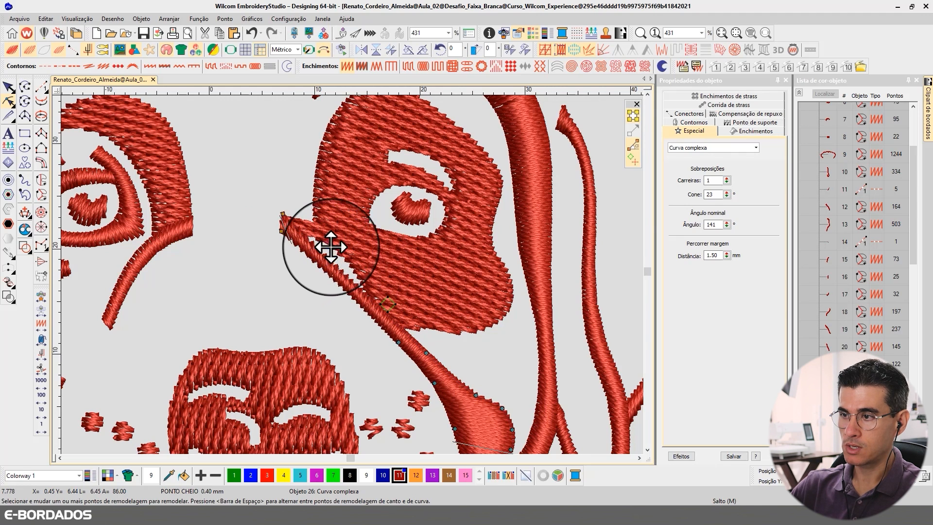
Bend both edges of the extended cheek line along the eye patch's contour and turn the stitch angle across its tip.
drag(331, 246, 344, 239)
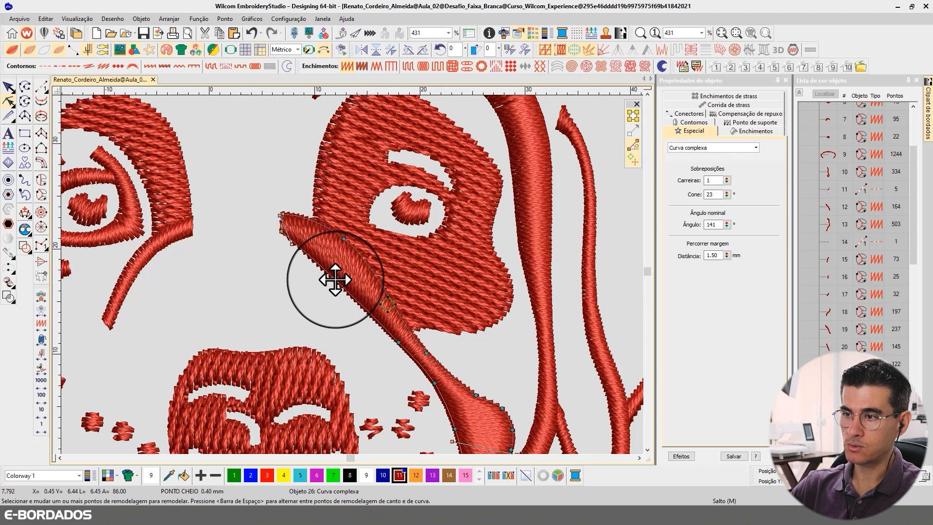
drag(335, 279, 343, 265)
mouse_move(296, 238)
mouse_down()
mouse_move(282, 249)
mouse_move(293, 248)
mouse_up()
drag(278, 217, 298, 206)
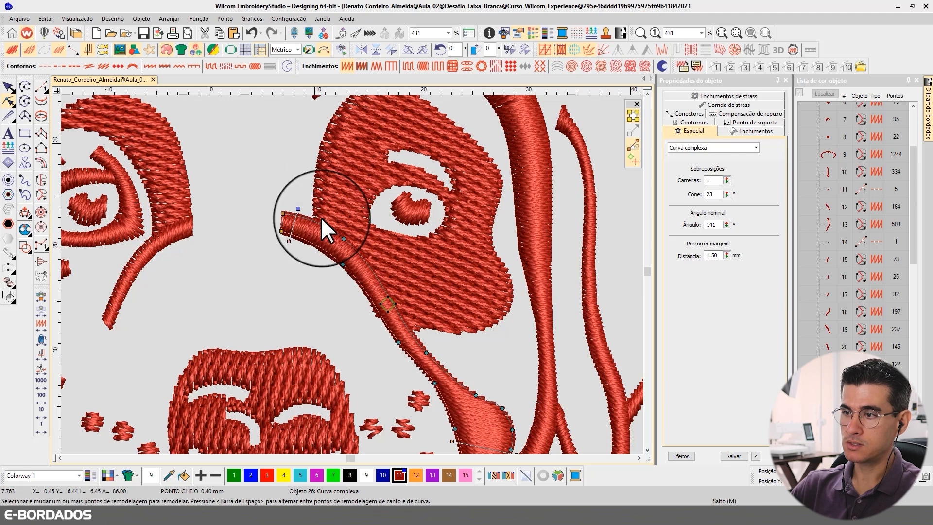
click(338, 240)
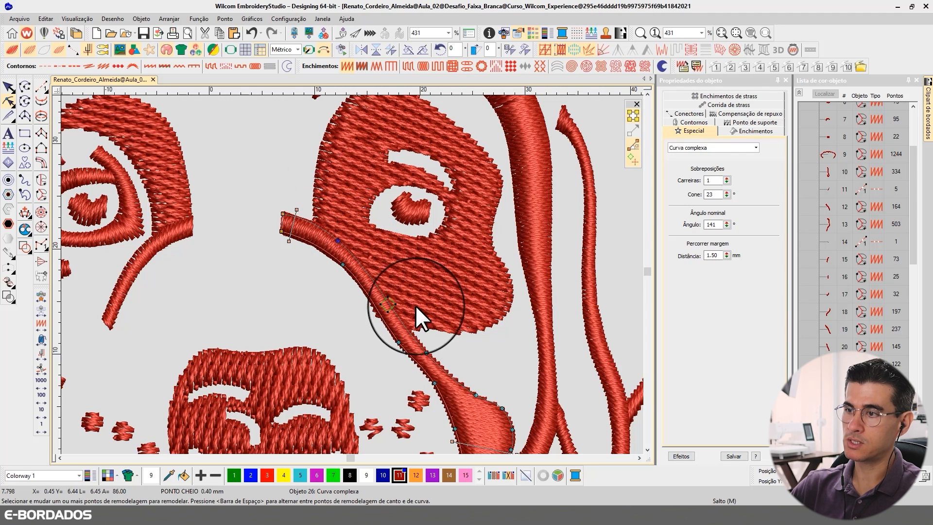
Add a node on the cheek line's inner edge just below the right eye patch and delete the neighbouring node above it.
right_click(415, 360)
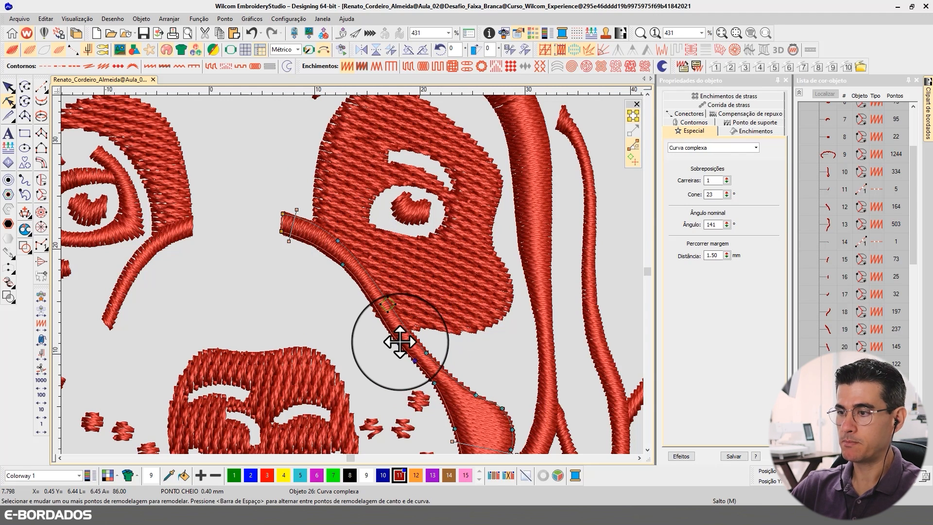
click(398, 342)
key(Delete)
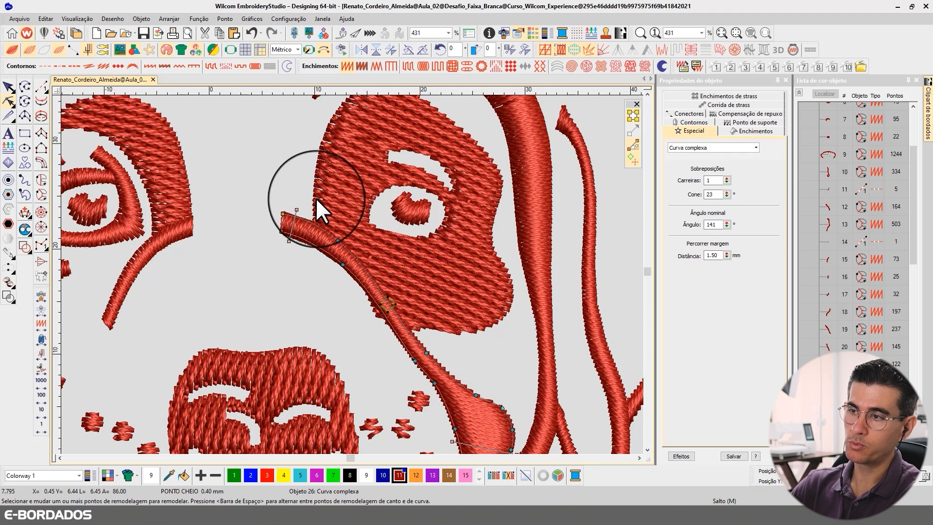
Pull the right eye patch's lower inner edge back beneath the cheek line by adjusting its nodes and deleting the surplus ones.
click(315, 198)
click(350, 264)
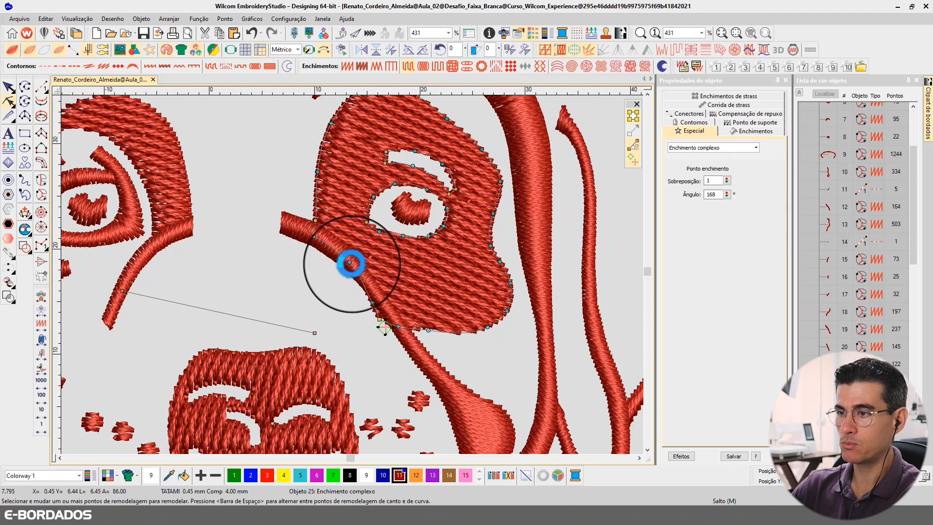
drag(381, 321, 383, 293)
key(Delete)
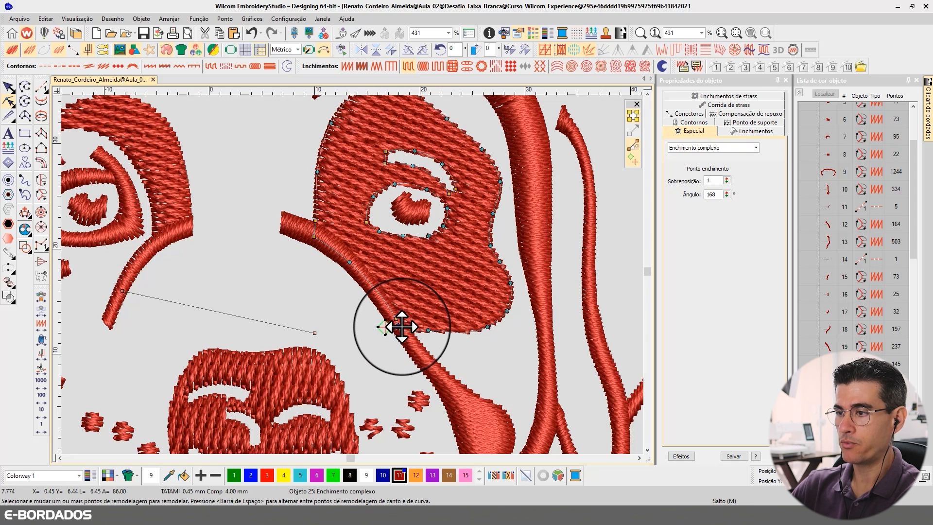
Add a curve node on the cheek line's lower edge near its upper tip and nudge it to smooth the bend.
click(294, 238)
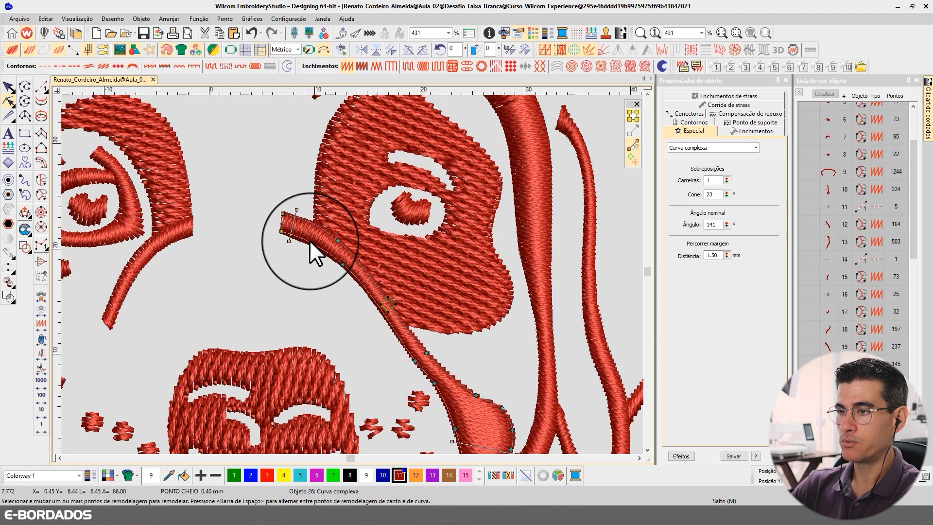
right_click(310, 242)
drag(307, 240, 306, 239)
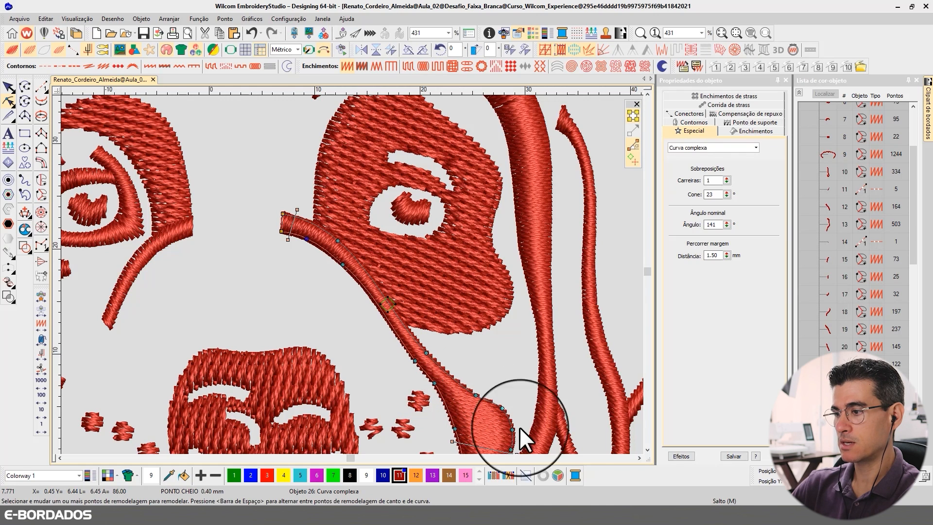
Rotate the stitch angle line across the widest part of the right cheek shape so its outer end sits higher.
click(647, 449)
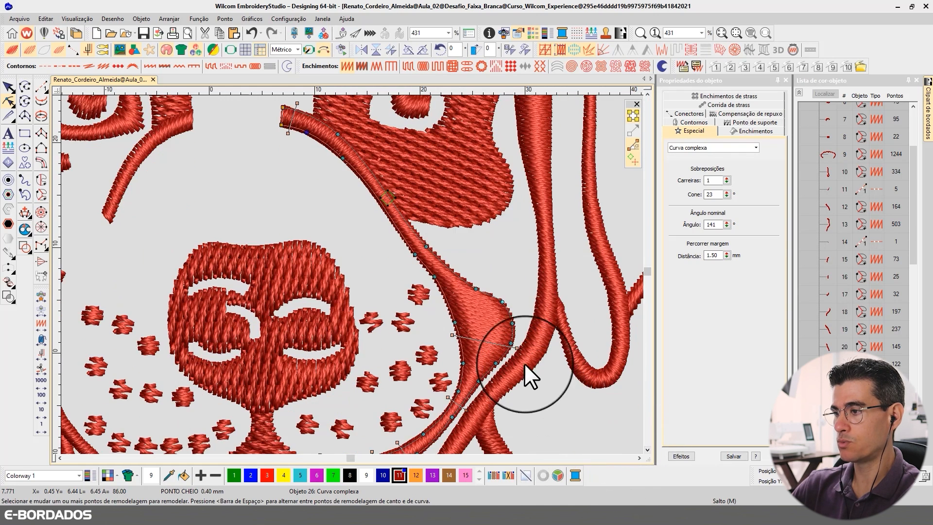
drag(521, 346, 521, 322)
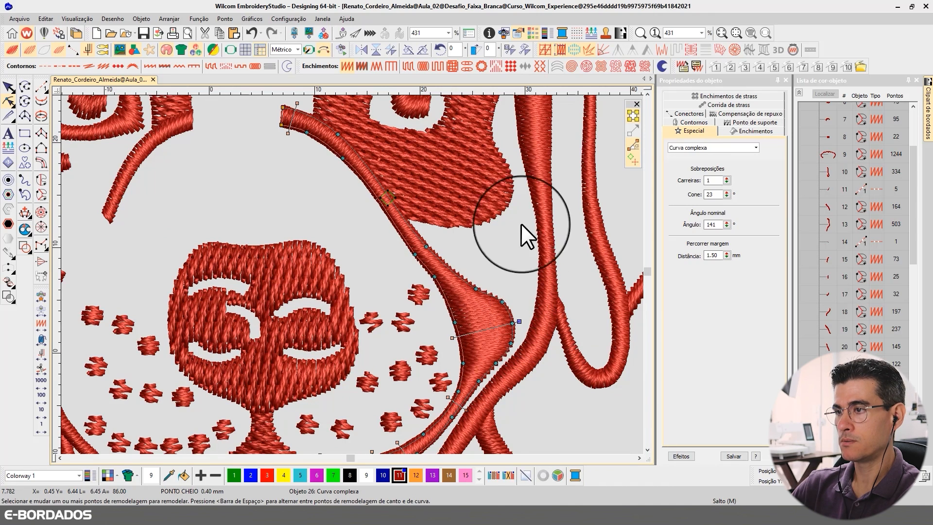
click(647, 90)
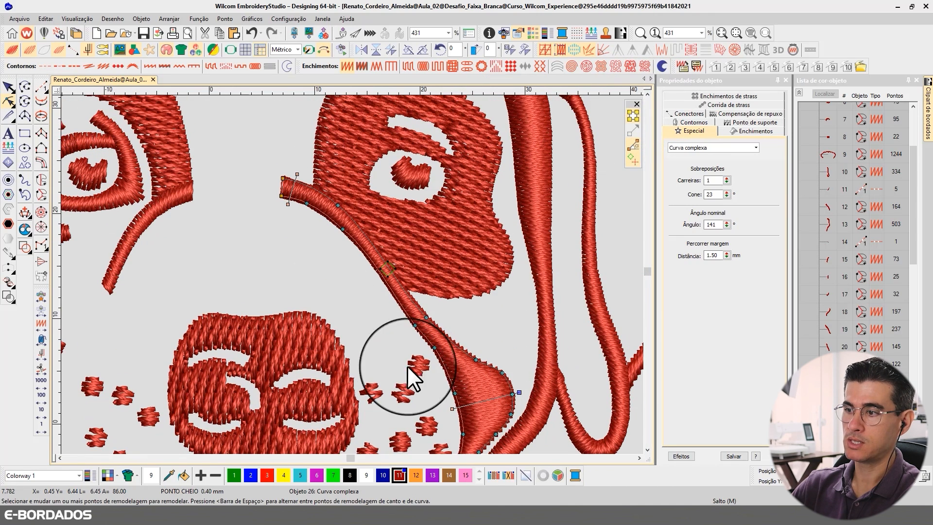
Add a curve node on the cheek line's inner edge beside the right eye patch's lower end and finish reshaping.
right_click(397, 297)
click(426, 323)
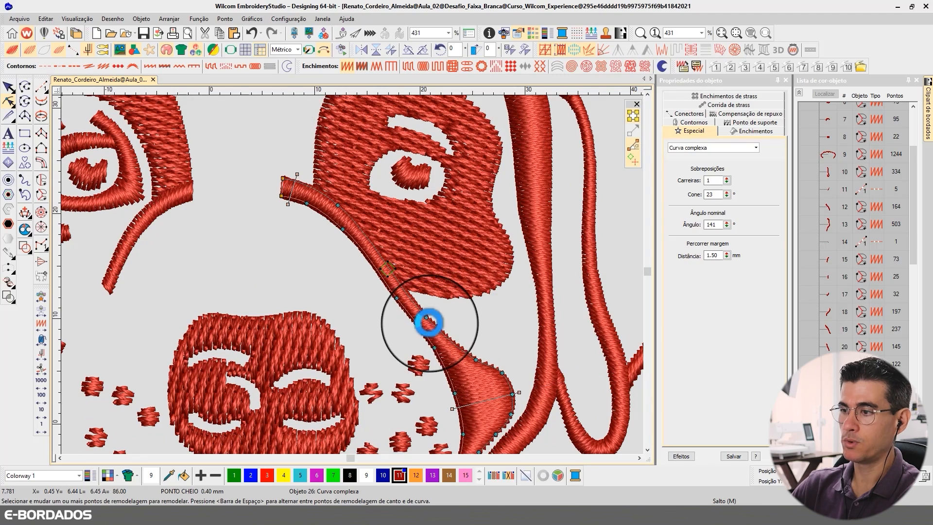
click(9, 88)
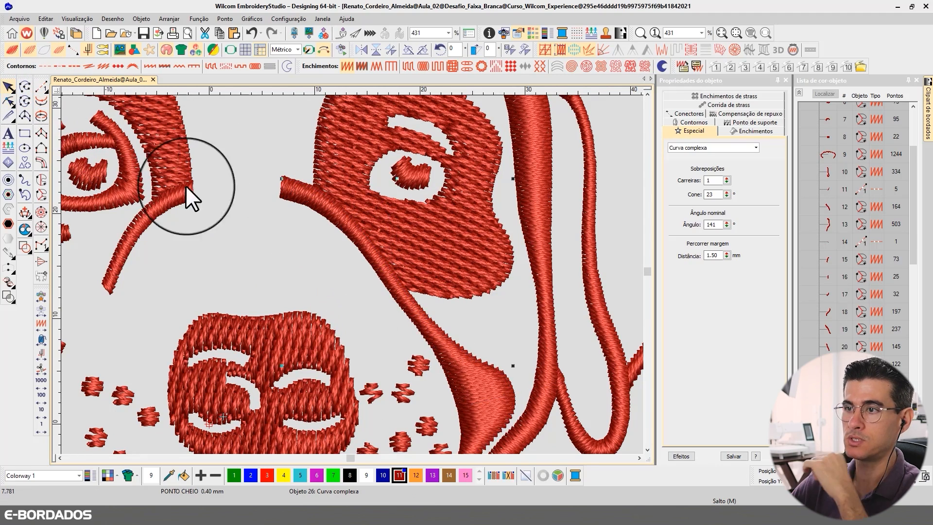
scroll(352, 274, down, 5)
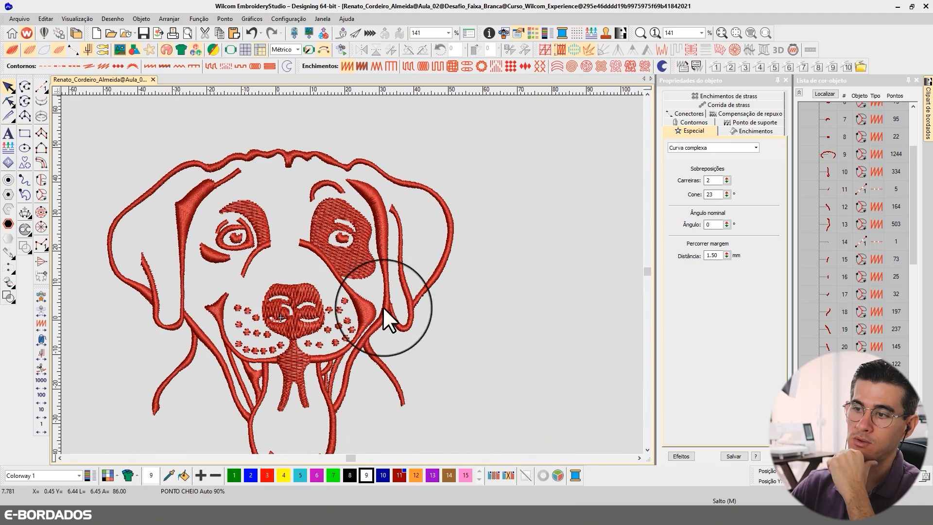
key(Escape)
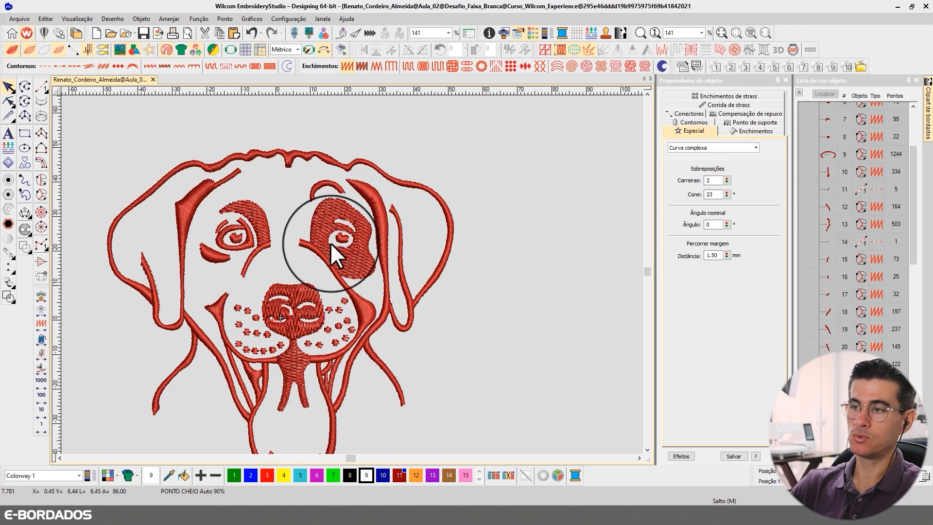
Inspect how the right eye patch meets the cheek line, both in realistic view and as plain stitches.
click(342, 252)
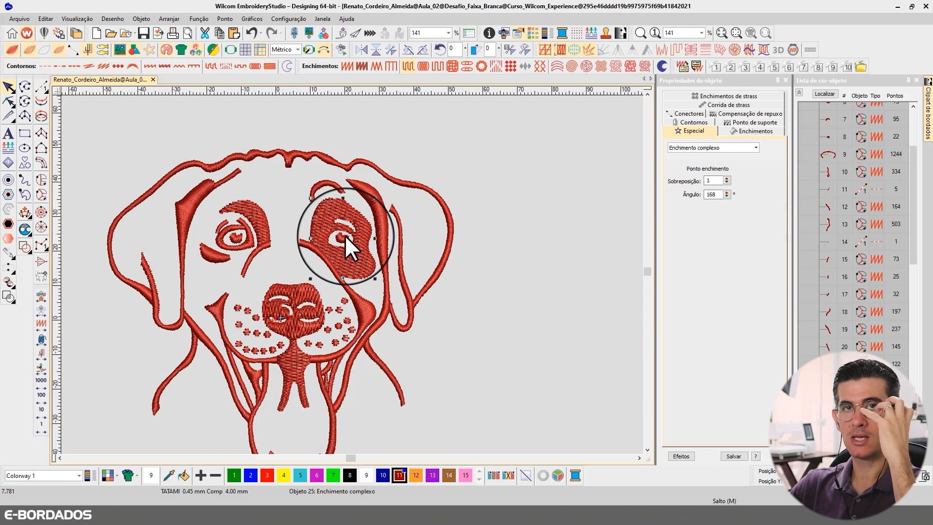
key(b)
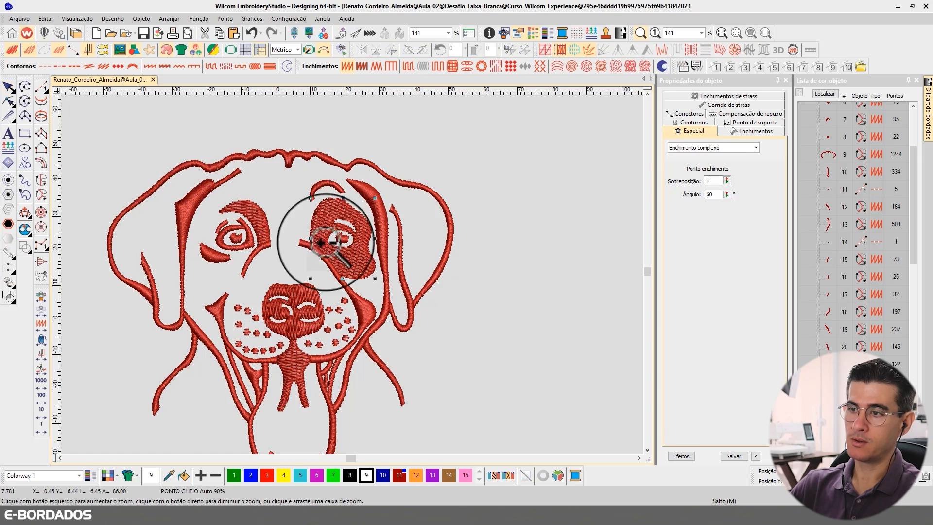
drag(319, 241, 486, 351)
key(Escape)
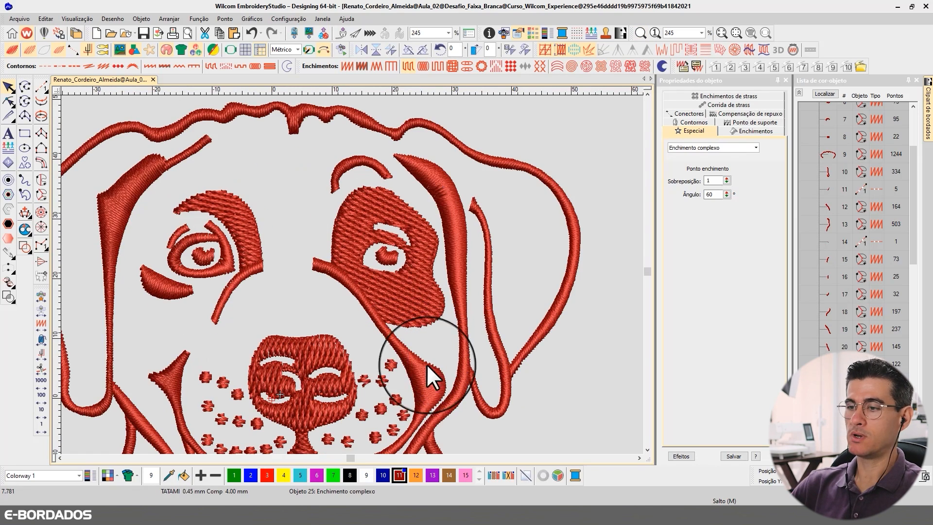
key(t)
click(395, 324)
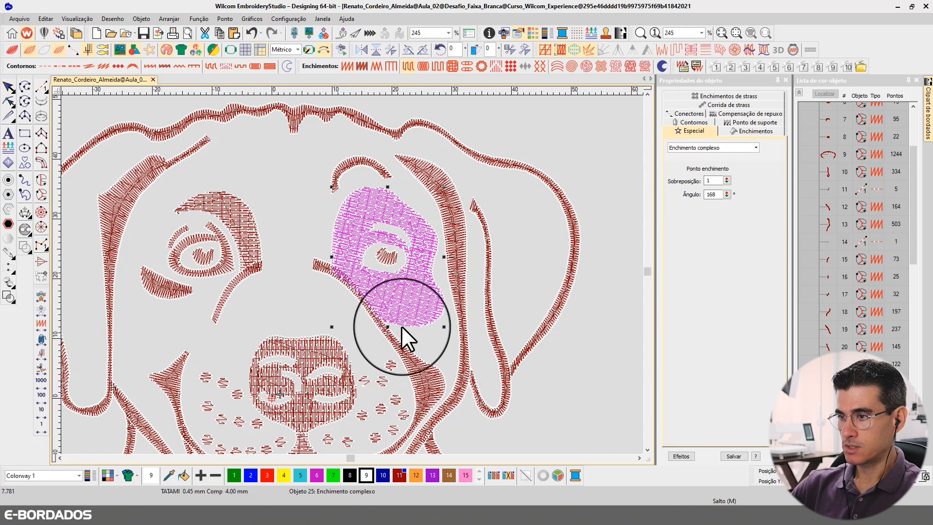
key(t)
scroll(513, 317, down, 3)
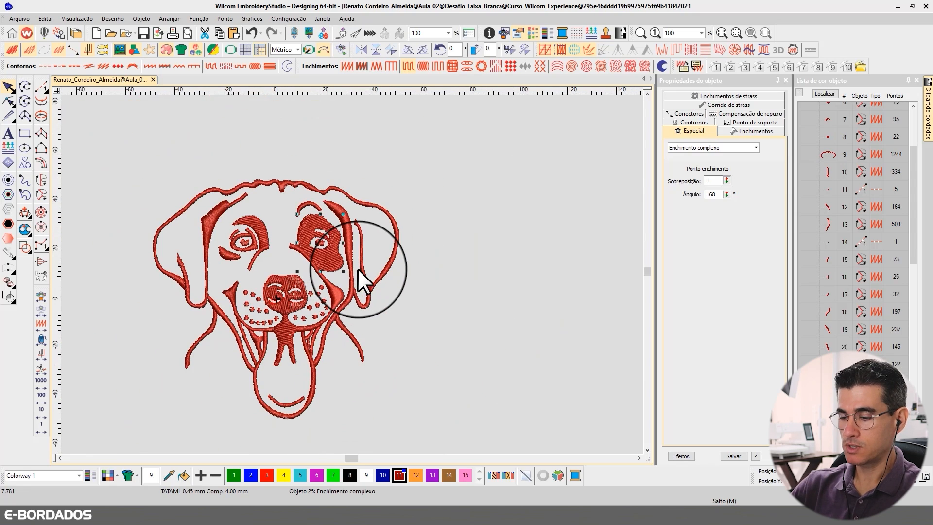
Compare the whole dog design with the realistic stitch view on and off.
scroll(359, 262, down, 2)
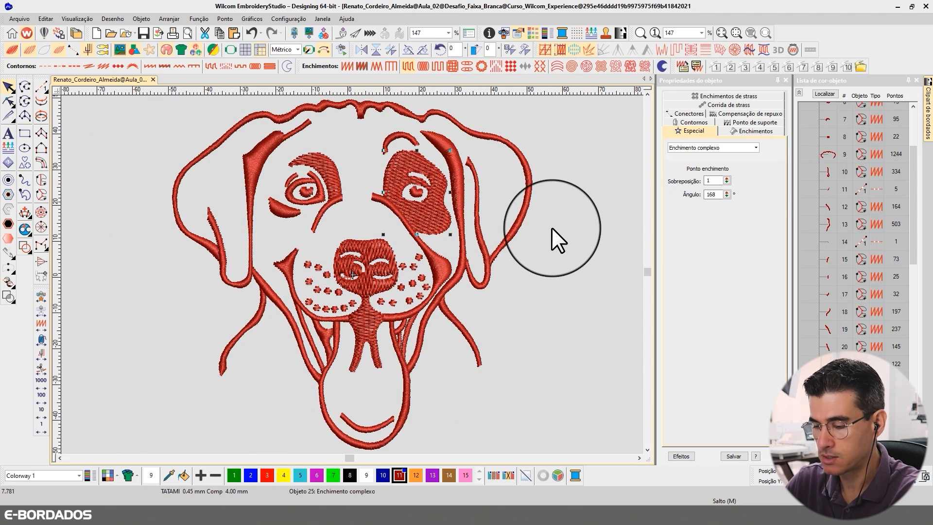
key(t)
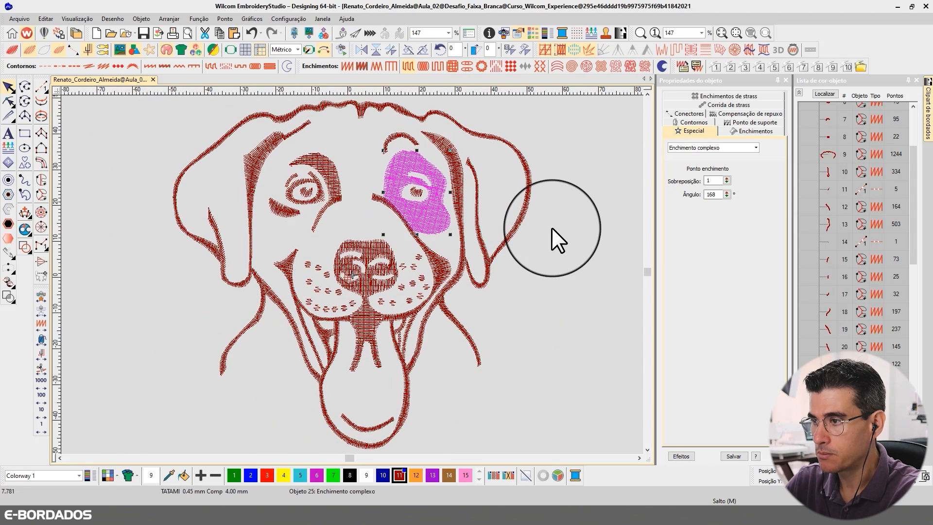
click(11, 48)
click(10, 42)
click(11, 43)
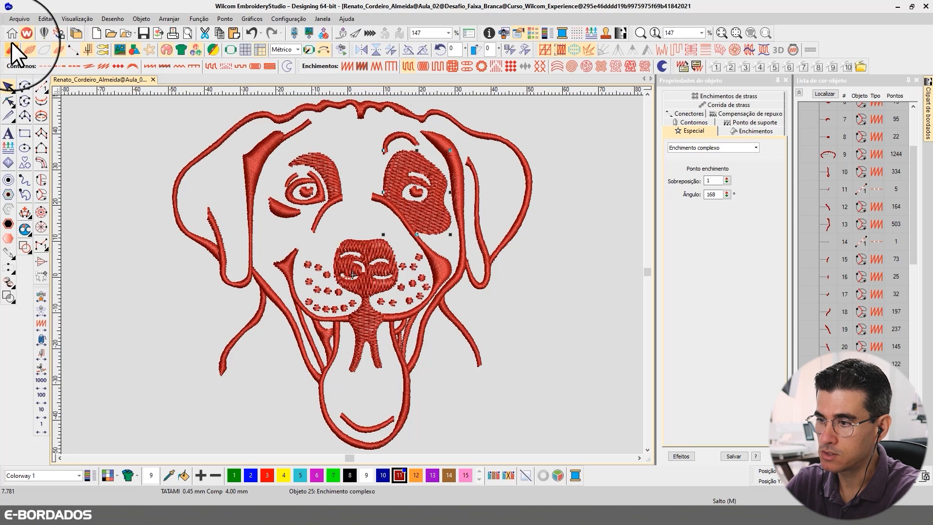
click(10, 43)
key(t)
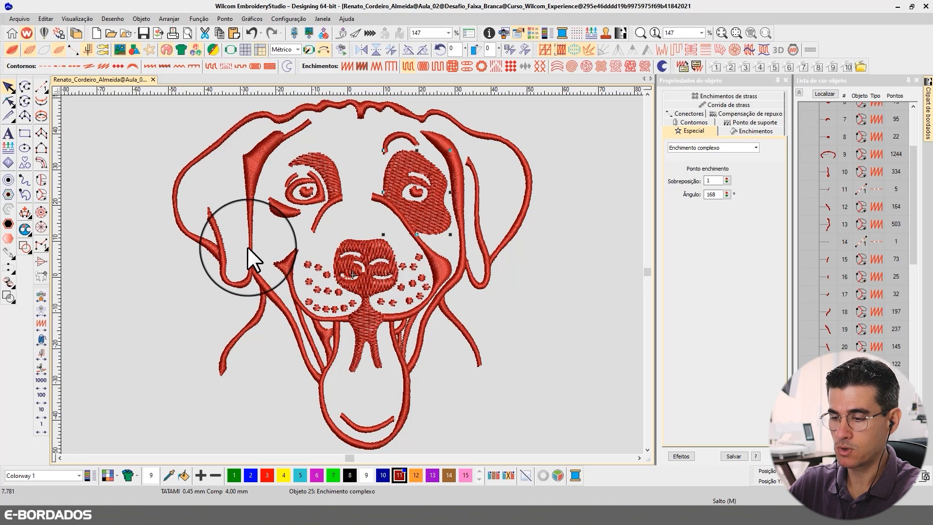
Show the deselected design as plain stitches and travel back by 100 and 1000 stitches to its start.
key(t)
click(89, 373)
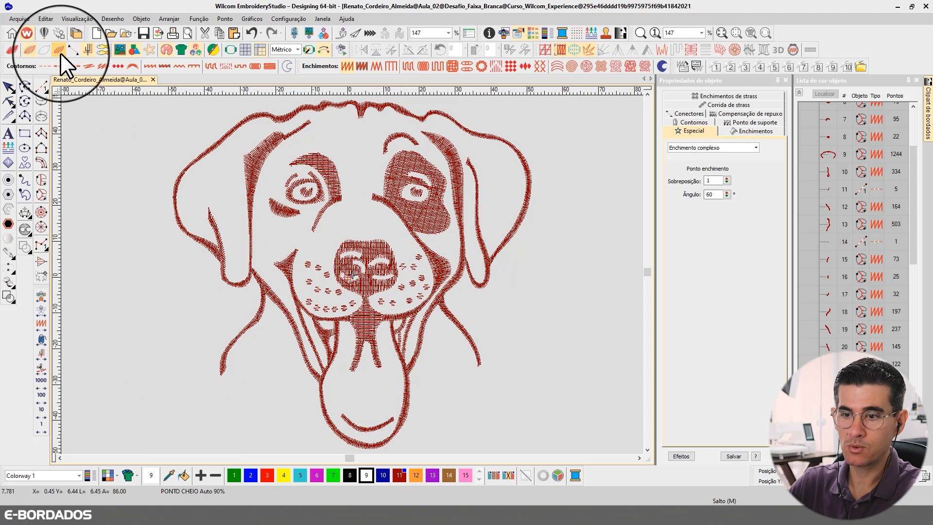
click(41, 397)
click(41, 397)
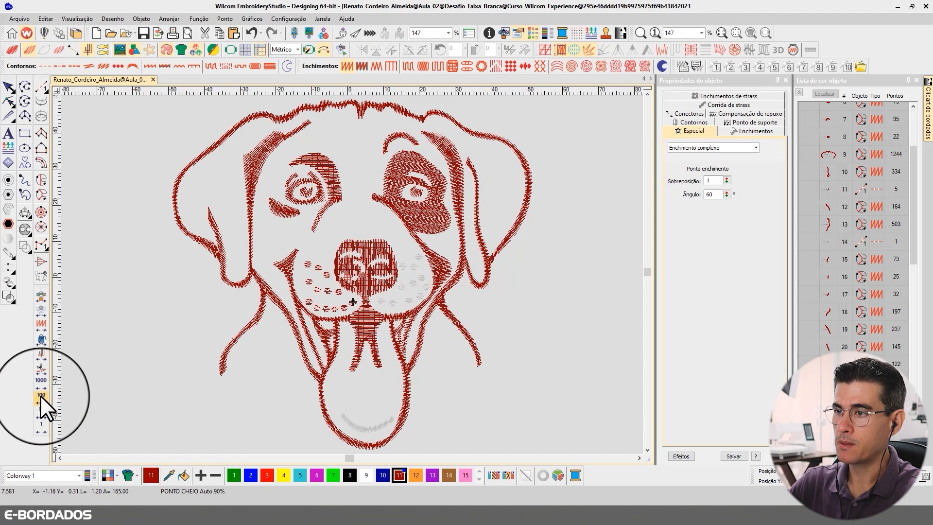
click(41, 397)
click(41, 397)
click(41, 397)
click(40, 397)
click(41, 396)
click(40, 395)
click(40, 396)
click(40, 396)
click(40, 396)
click(40, 396)
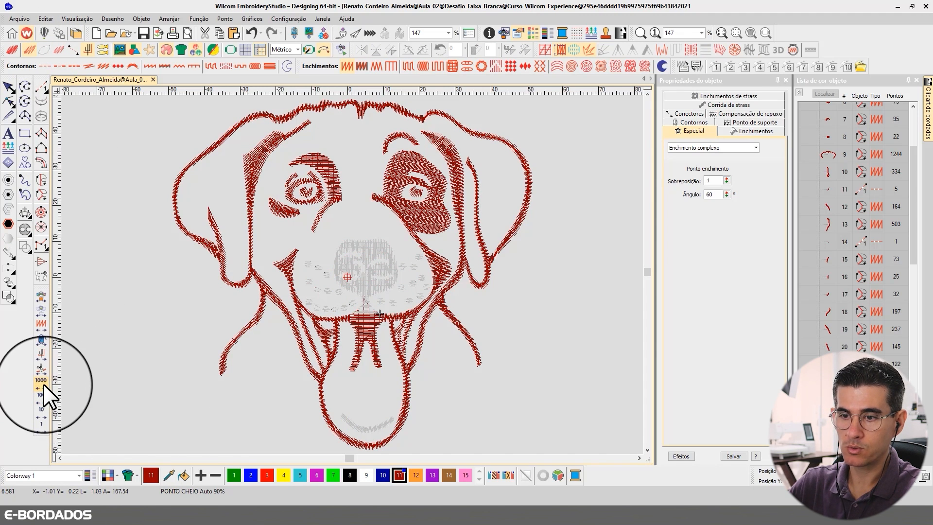
click(44, 383)
click(44, 384)
click(44, 384)
click(44, 385)
click(43, 385)
click(44, 385)
click(44, 385)
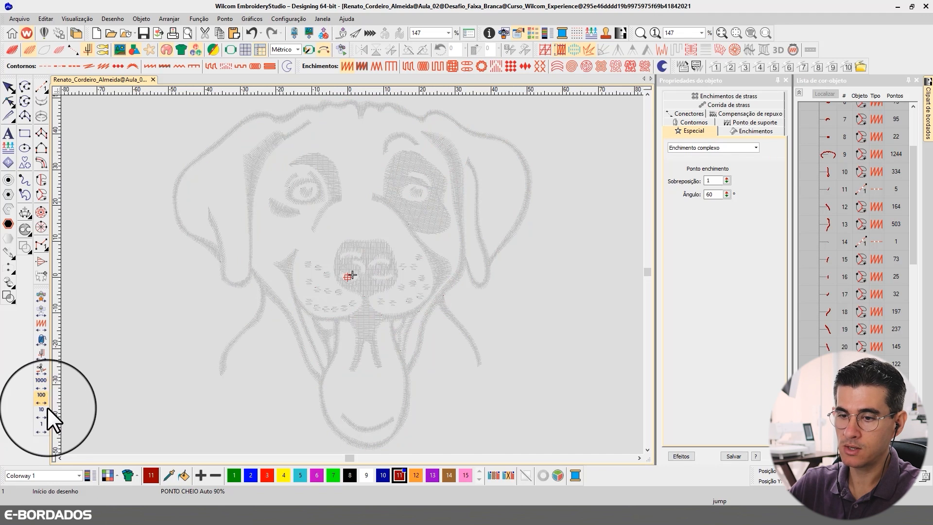
Travel forward 100 stitches at a time through the whole design to check the sewing sequence, and restore the realistic view.
click(42, 397)
click(43, 397)
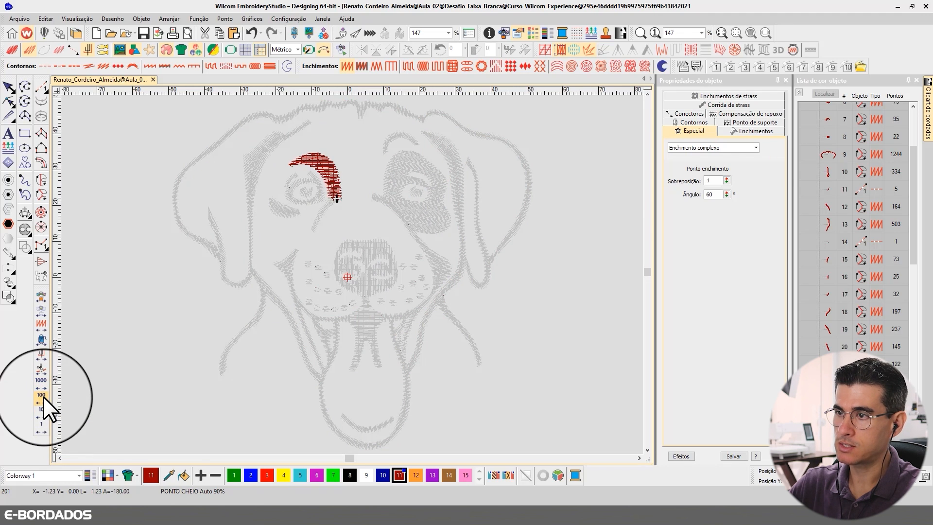
click(42, 396)
click(43, 397)
click(42, 396)
click(43, 396)
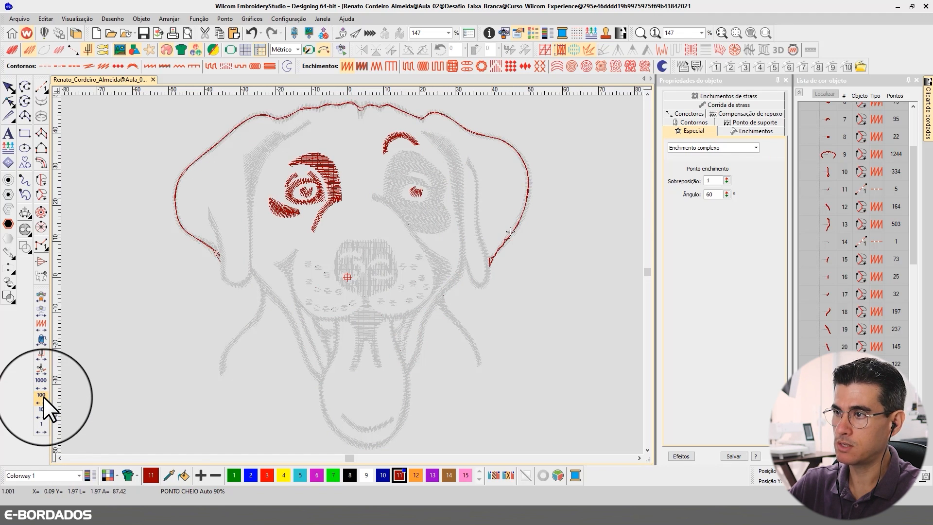
right_click(42, 396)
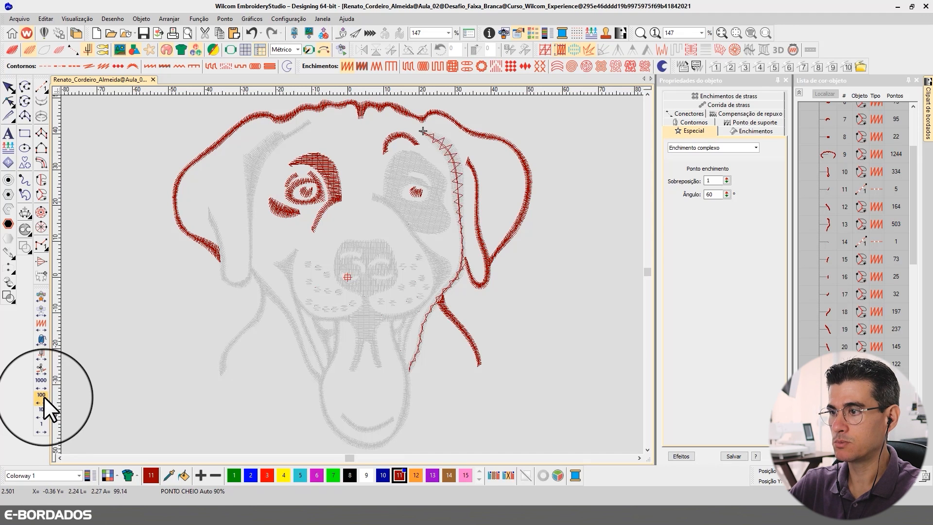
click(43, 397)
click(43, 397)
click(43, 397)
click(44, 396)
click(43, 397)
click(44, 397)
click(43, 397)
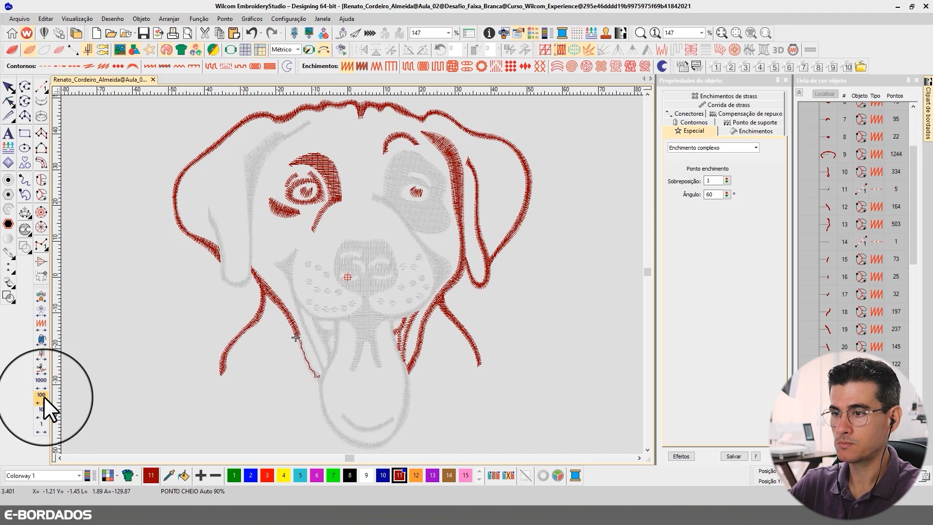
click(44, 397)
click(43, 396)
click(44, 397)
click(43, 396)
click(44, 397)
click(44, 396)
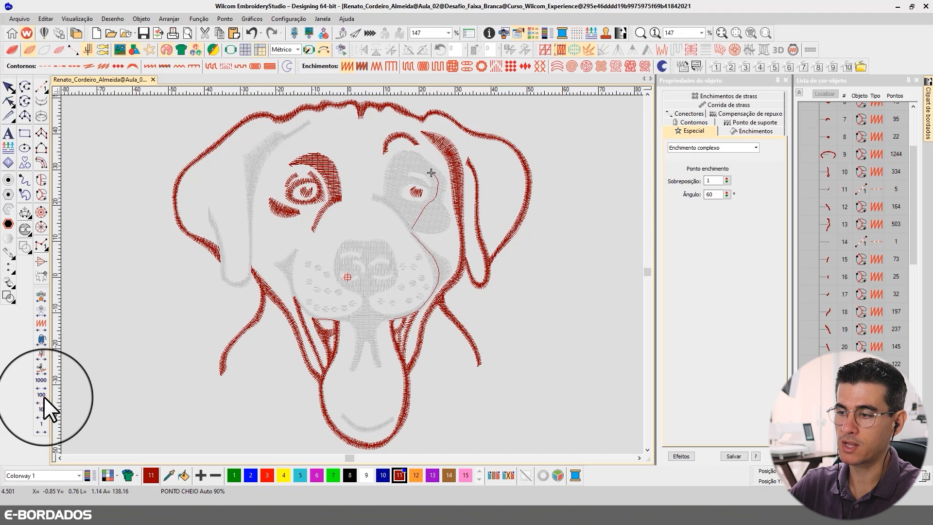
double_click(43, 396)
click(44, 397)
click(44, 397)
click(43, 396)
click(44, 396)
click(43, 396)
click(44, 397)
click(44, 396)
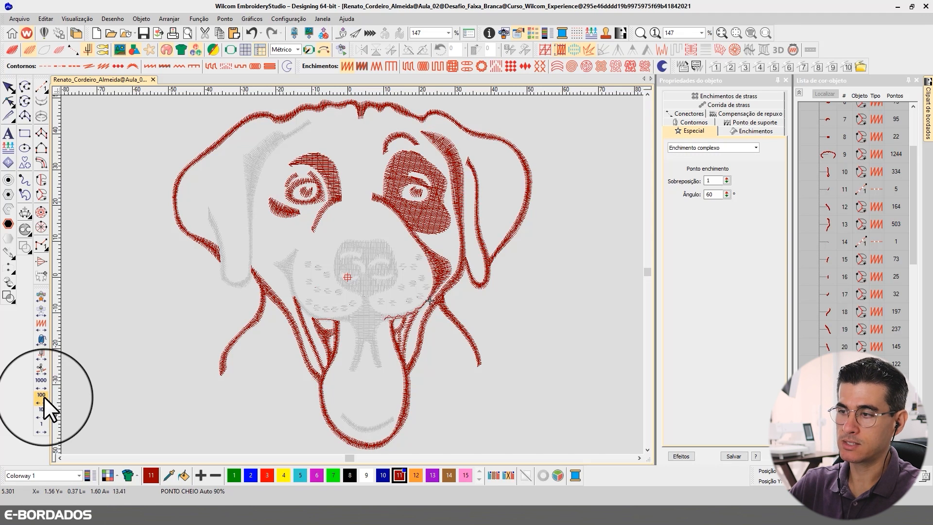
click(44, 397)
click(44, 397)
click(44, 396)
click(44, 397)
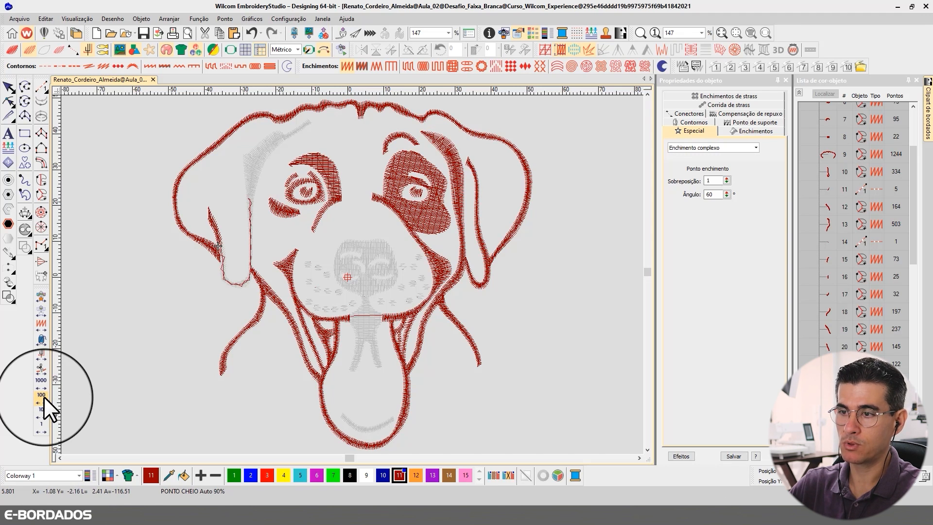
click(44, 397)
click(43, 396)
click(44, 396)
click(44, 396)
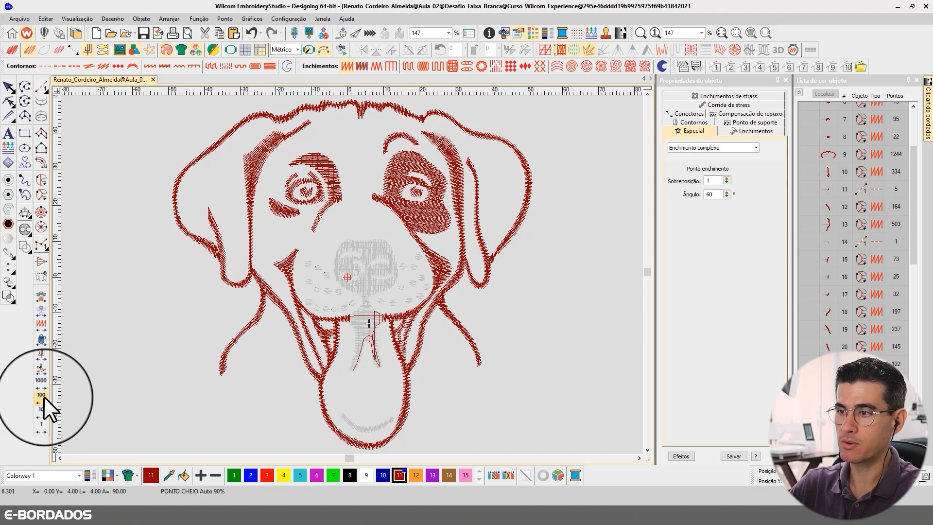
click(44, 397)
click(44, 396)
click(43, 397)
click(43, 396)
click(44, 396)
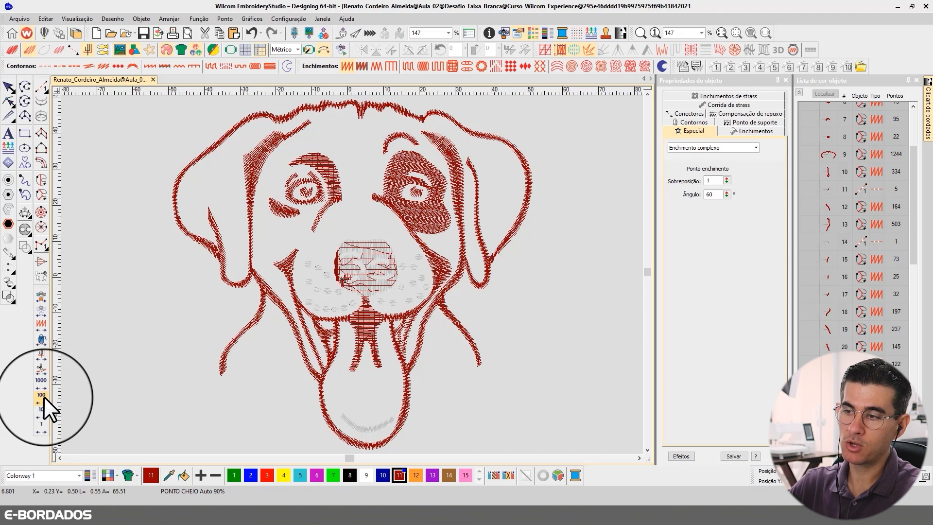
click(44, 397)
click(44, 397)
click(44, 396)
click(44, 397)
click(43, 396)
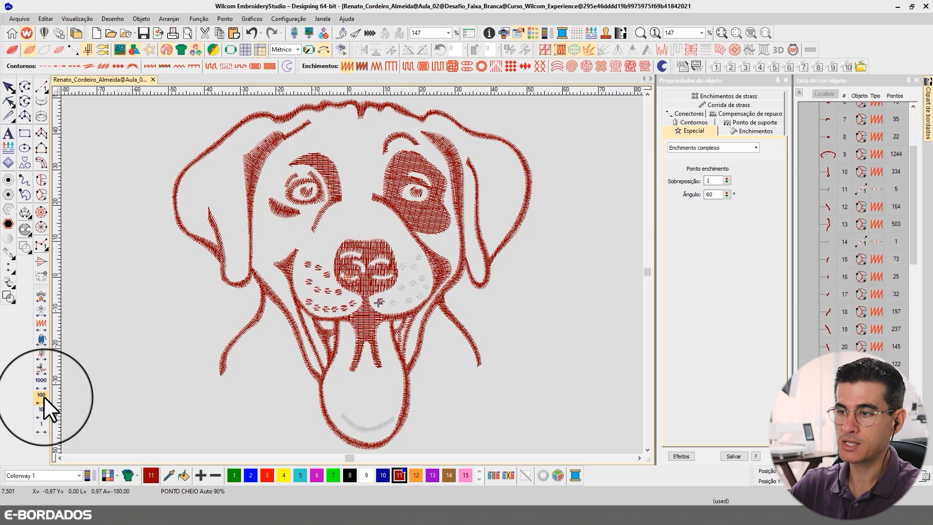
click(43, 396)
click(44, 397)
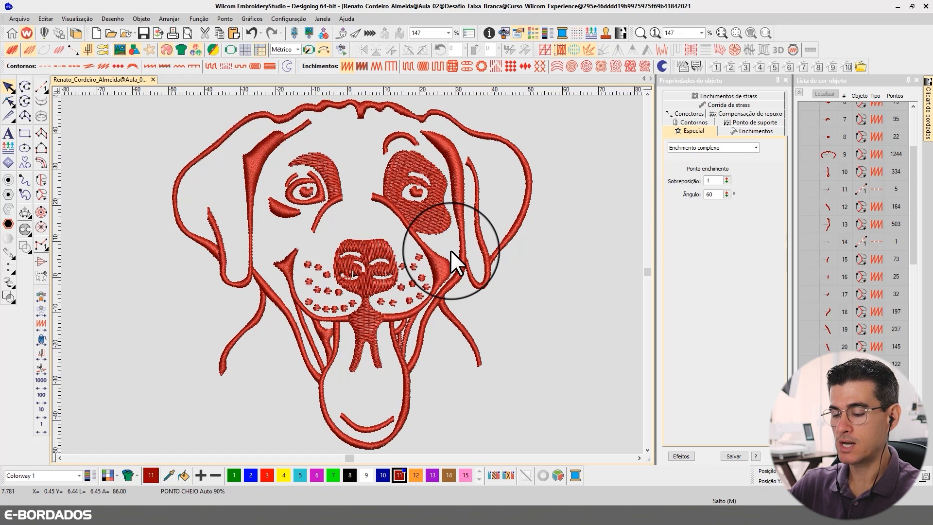
key(t)
key(t)
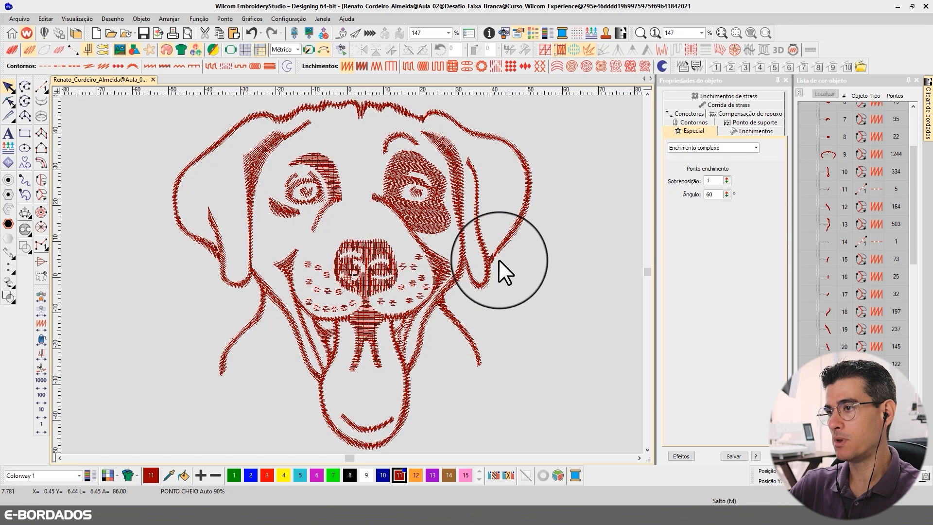
key(t)
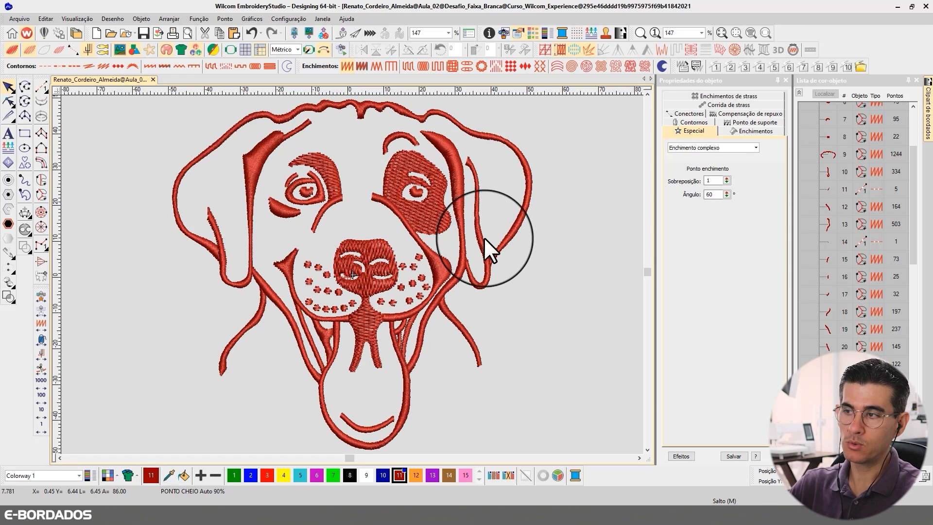
Rotate the stitch angle of the curved fill above the left eye to 35°.
key(z)
drag(400, 188, 483, 267)
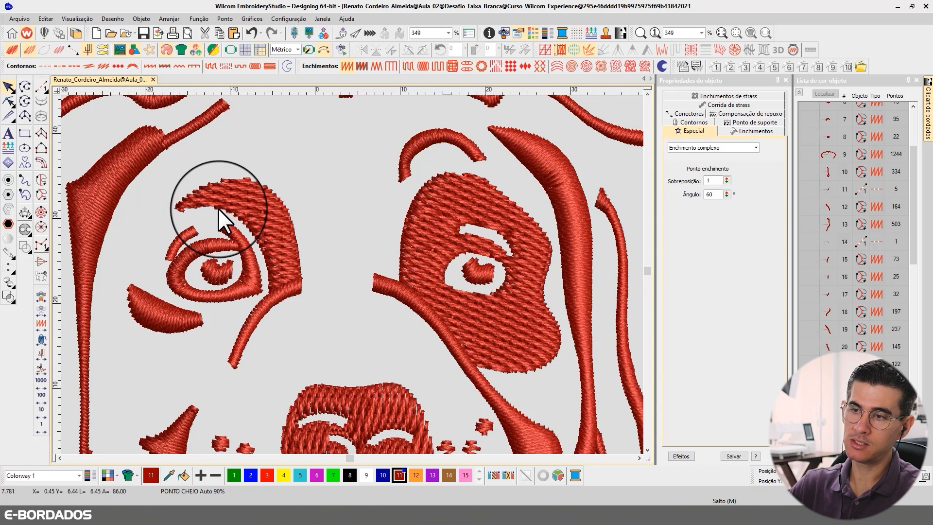
click(237, 210)
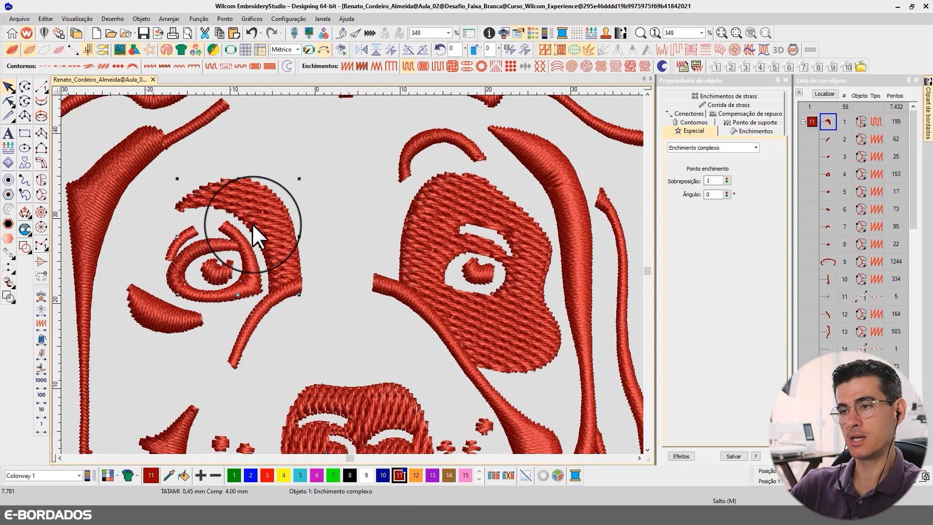
click(8, 101)
drag(298, 293, 203, 359)
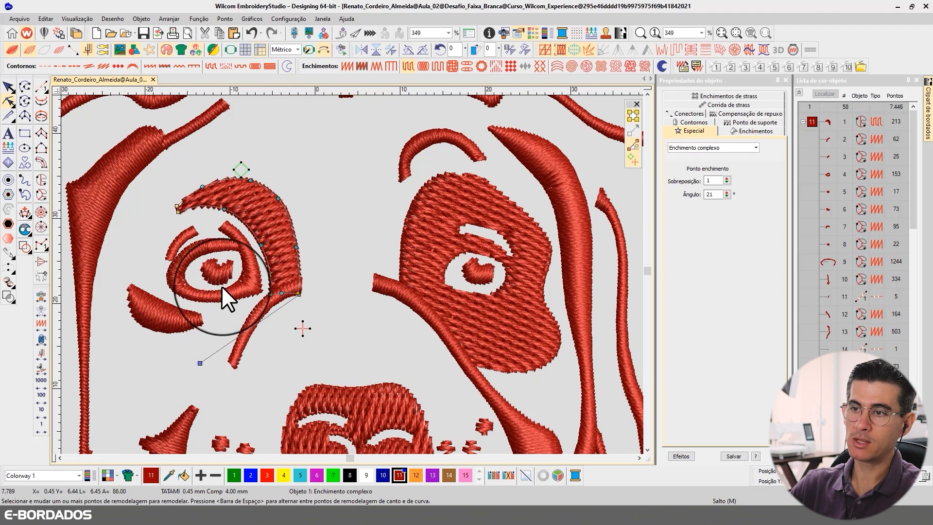
click(8, 86)
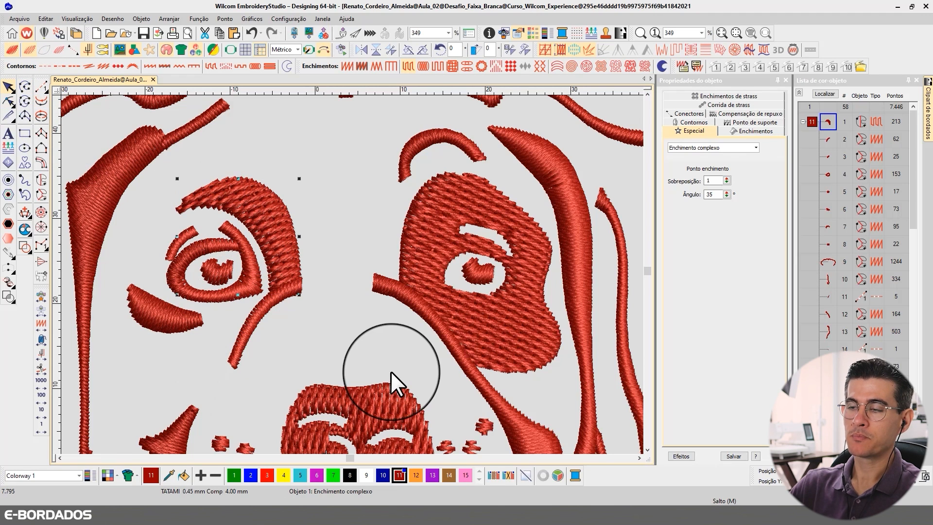
click(25, 212)
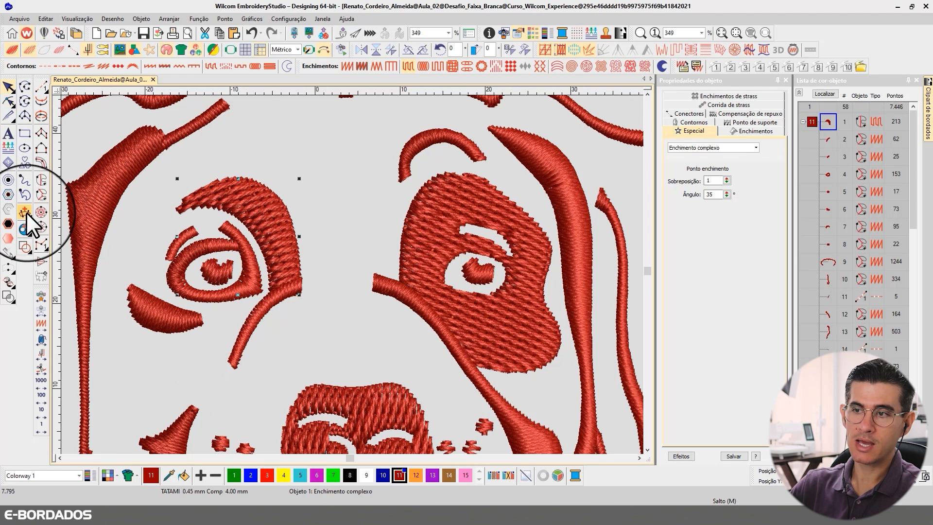
Add stitch angle lines along the curved fill above the left eye so its stitches turn with the shape.
click(182, 211)
click(206, 151)
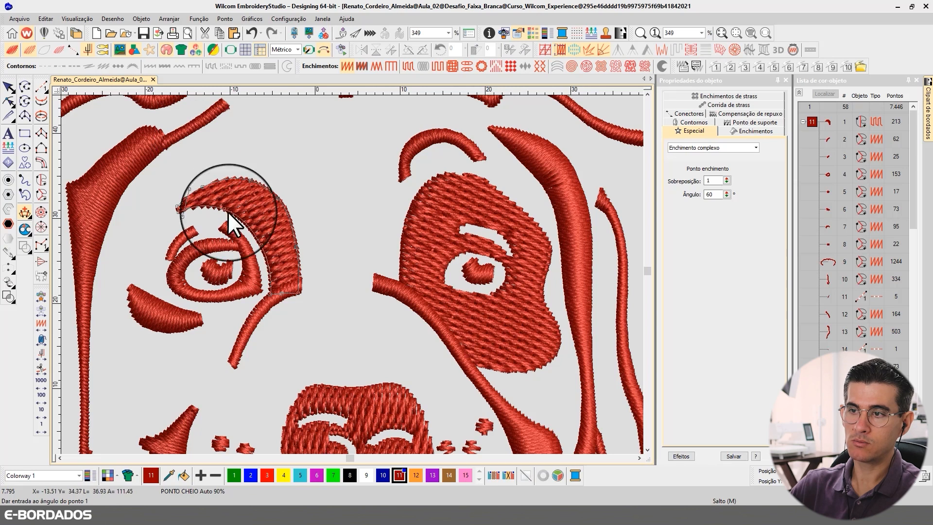
key(Return)
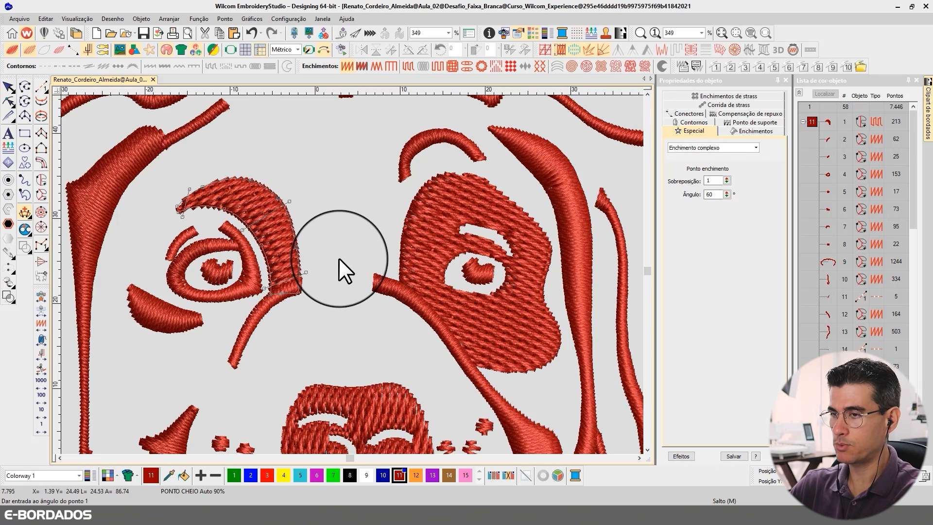
click(8, 86)
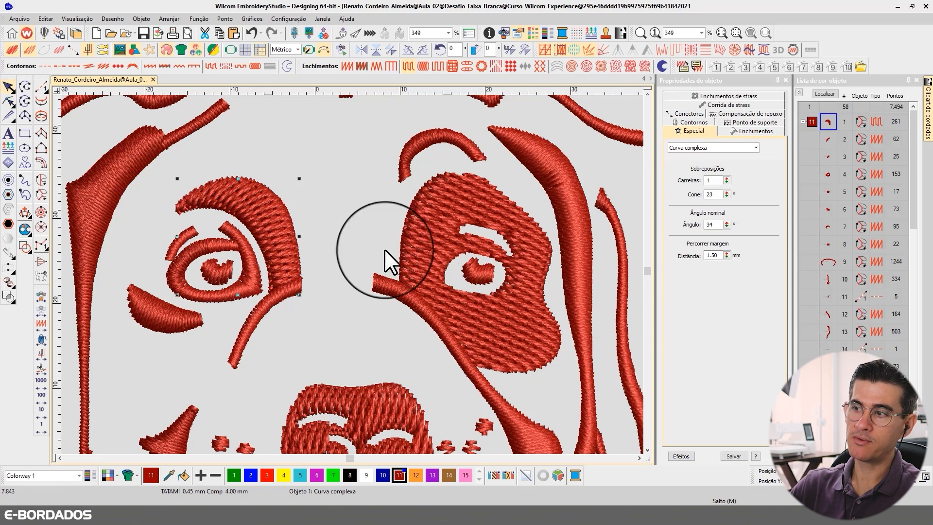
Rotate the stitch angle of the fill patch around the right eye to 27°.
click(437, 223)
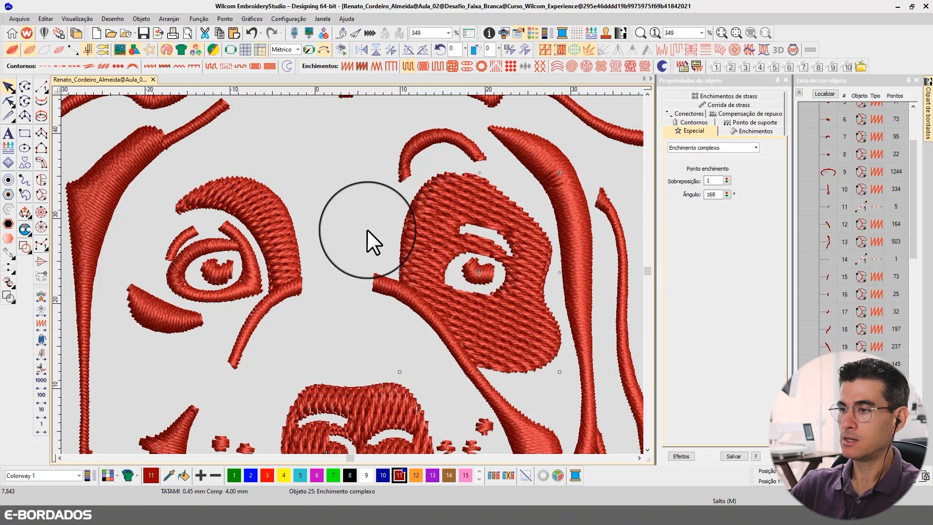
click(461, 238)
click(9, 103)
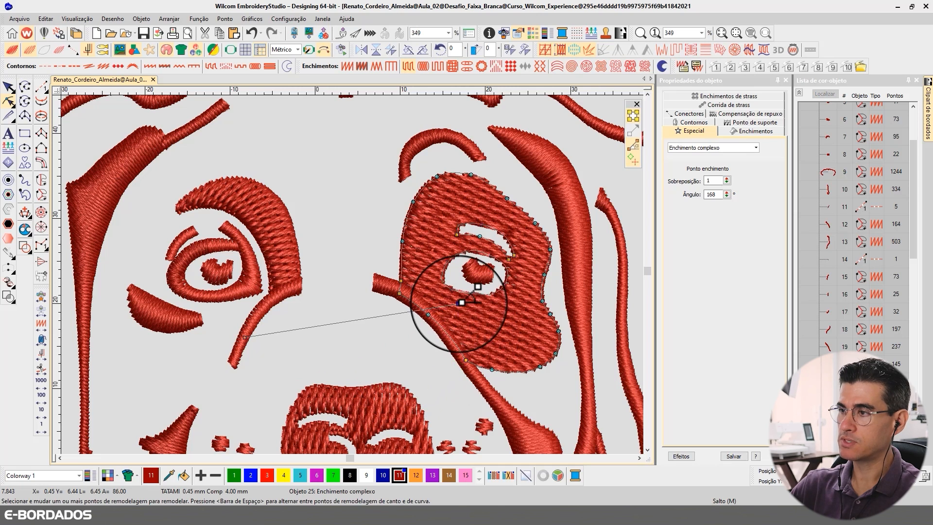
click(458, 304)
click(8, 89)
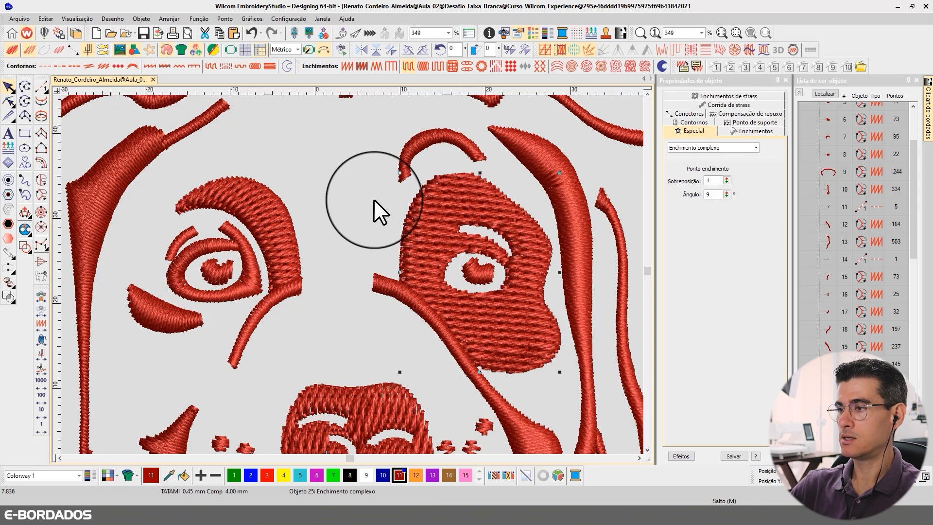
click(480, 253)
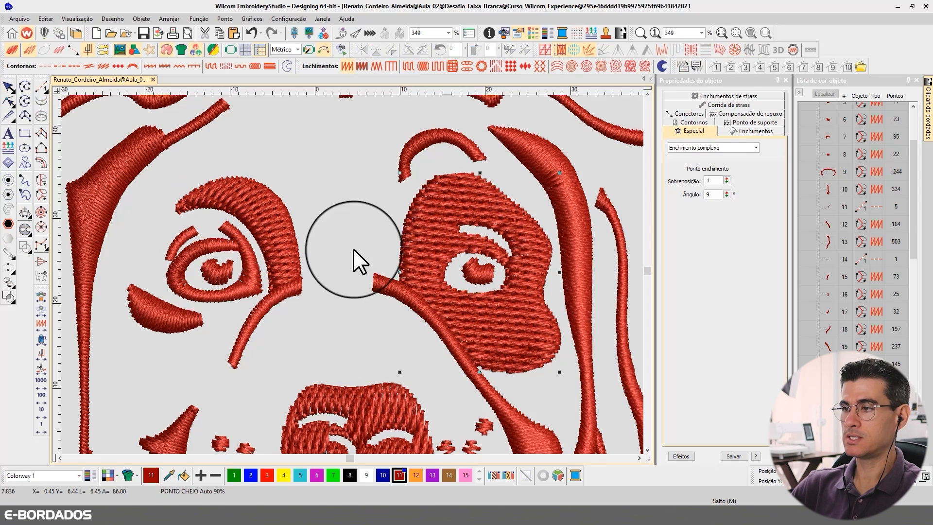
click(8, 102)
drag(245, 336, 256, 354)
click(8, 88)
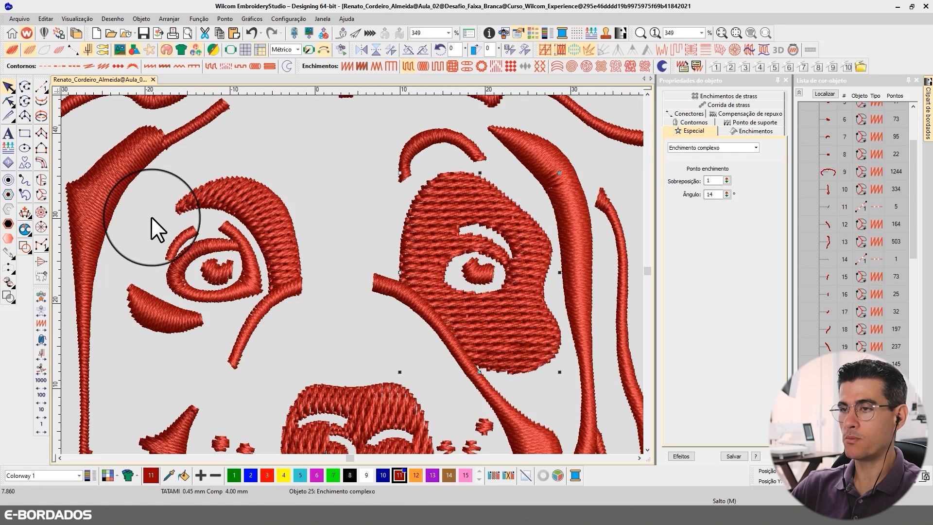
click(8, 102)
drag(256, 355, 295, 386)
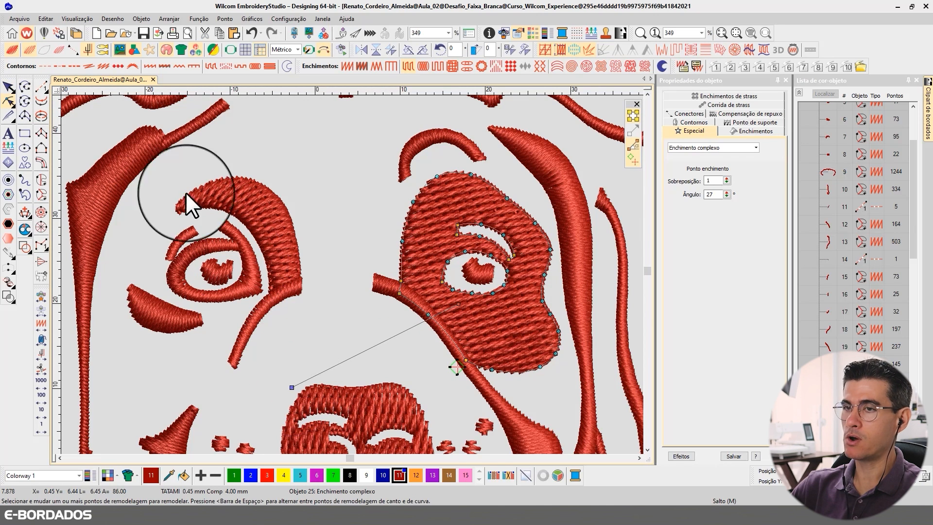
click(9, 88)
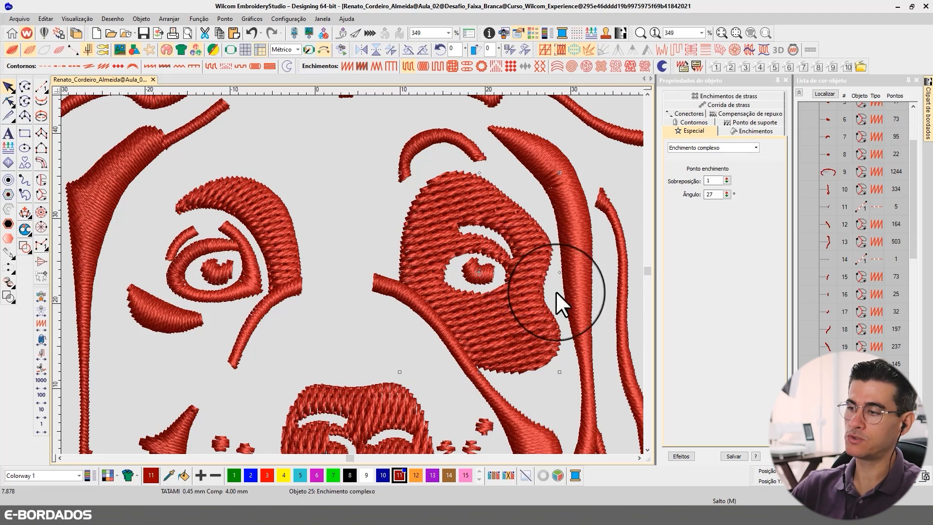
Apply the Trapunto effect to the right eye patch and inspect it up close as plain stitches.
scroll(352, 274, down, 4)
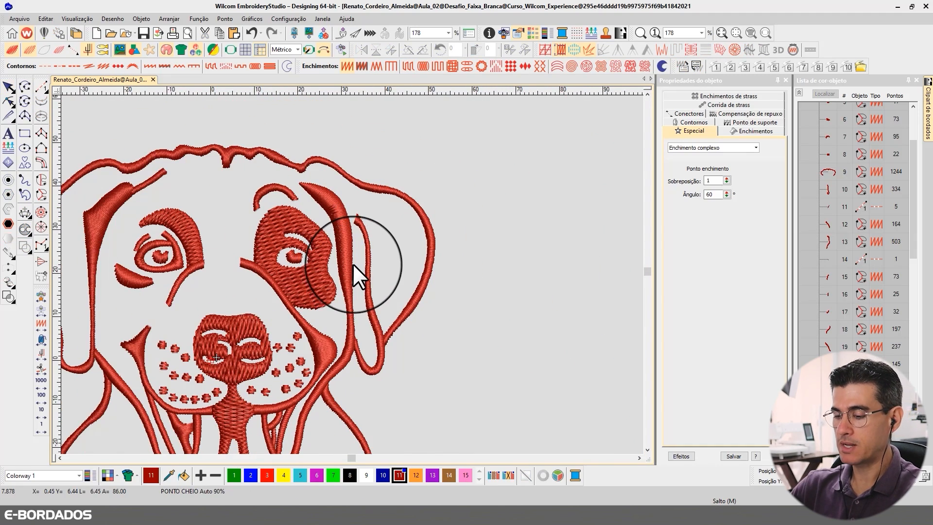
scroll(353, 262, down, 1)
key(z)
drag(256, 124, 481, 281)
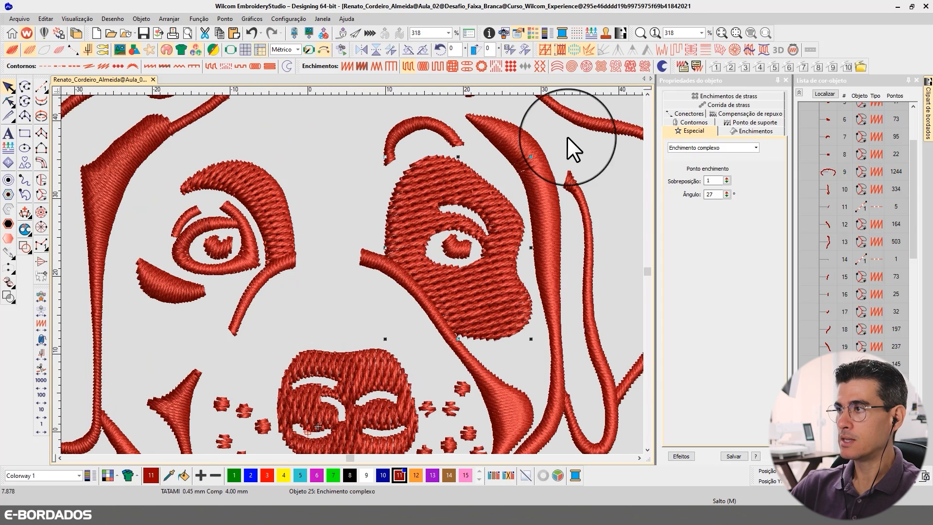
click(676, 49)
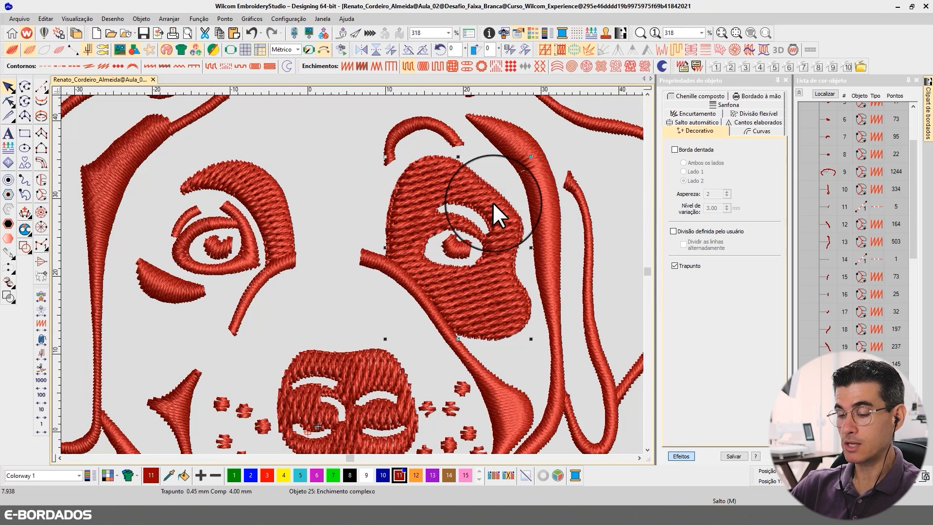
key(b)
drag(351, 155, 457, 300)
key(t)
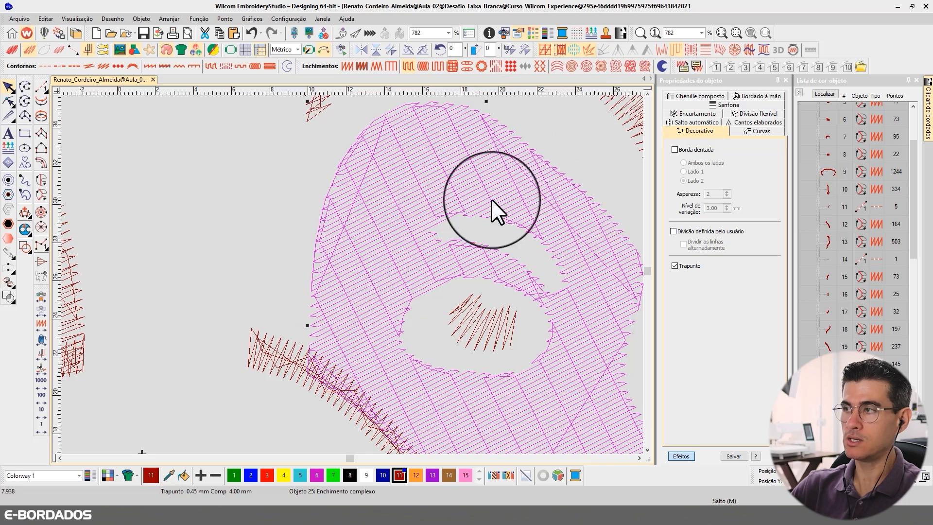
Switch Trapunto off and back on for the right eye patch, comparing its edges in plain and realistic stitch views.
click(677, 48)
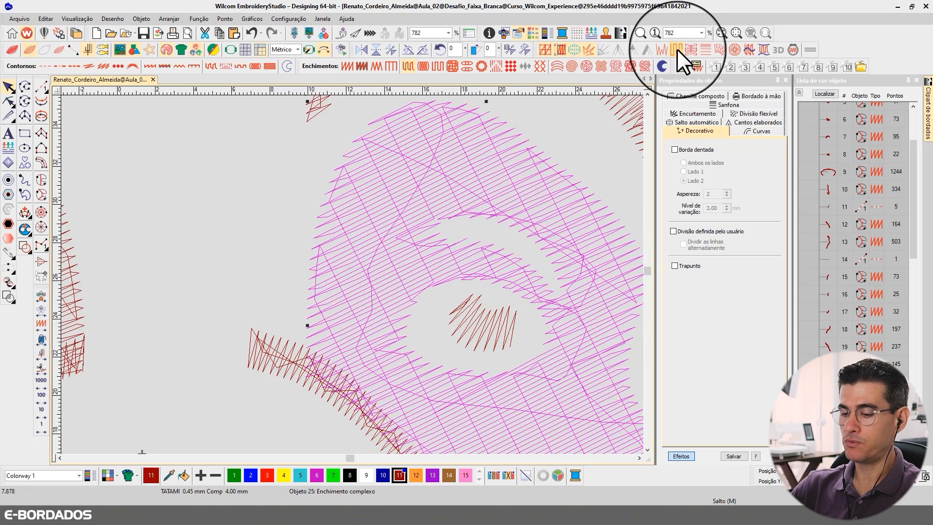
key(t)
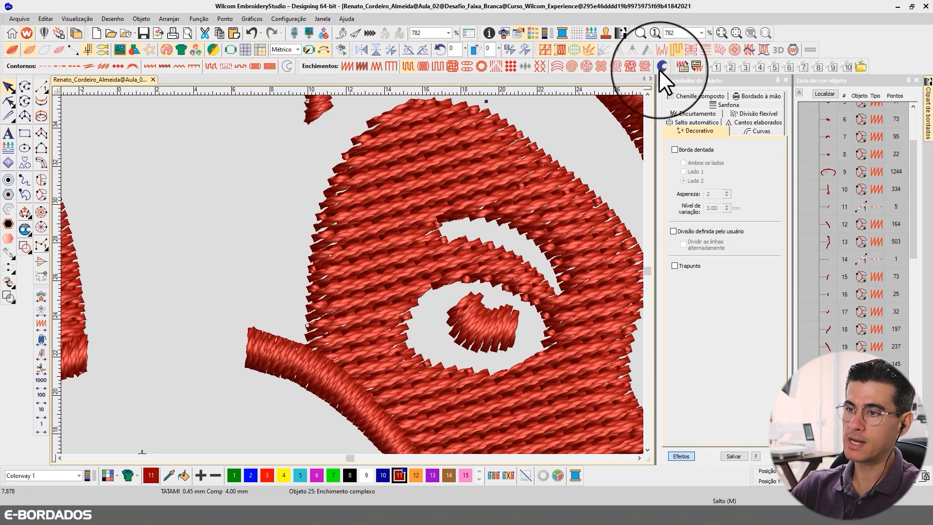
key(t)
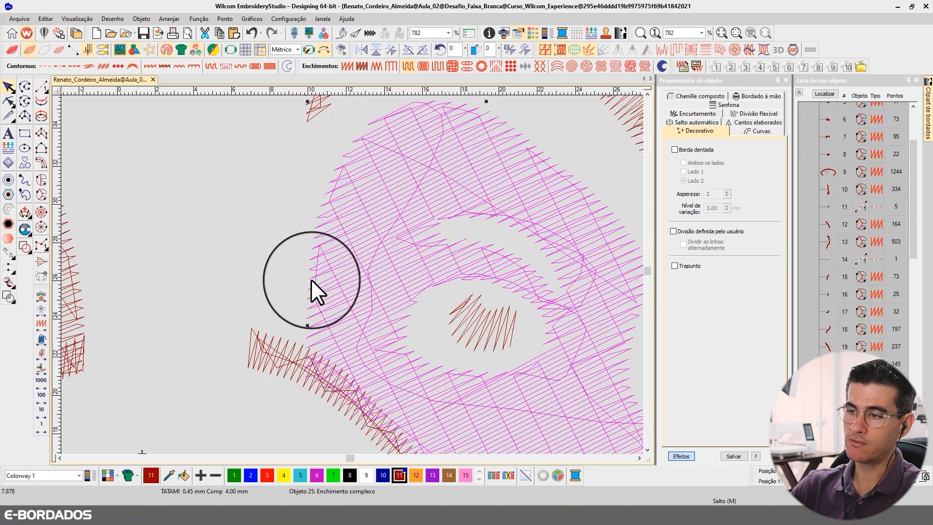
click(679, 49)
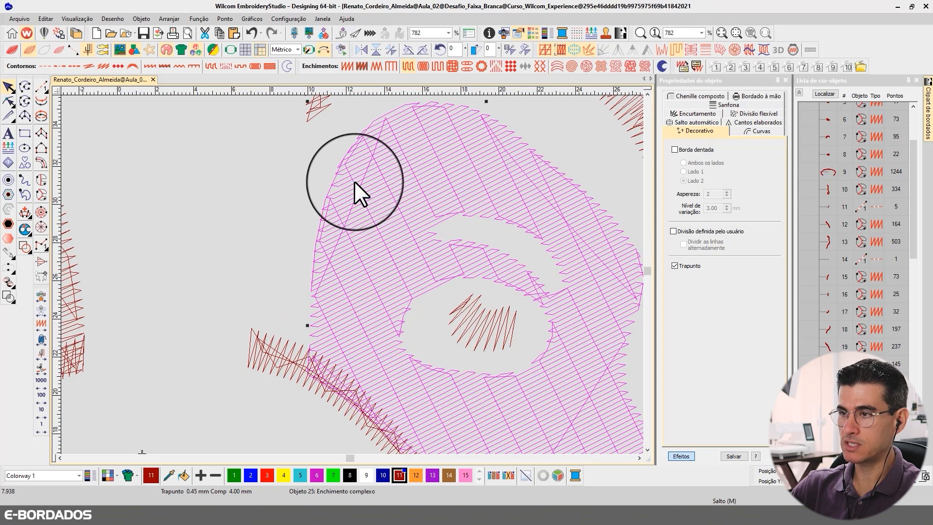
key(t)
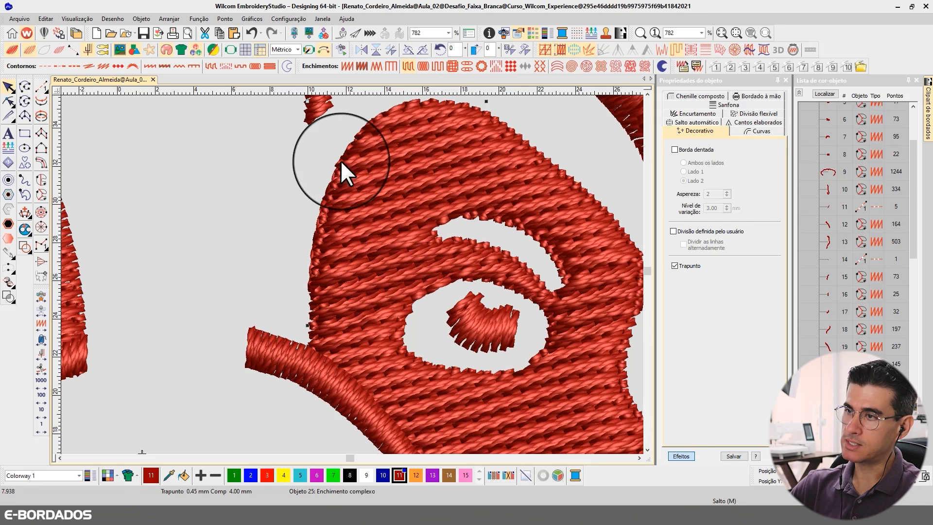
click(640, 457)
click(640, 457)
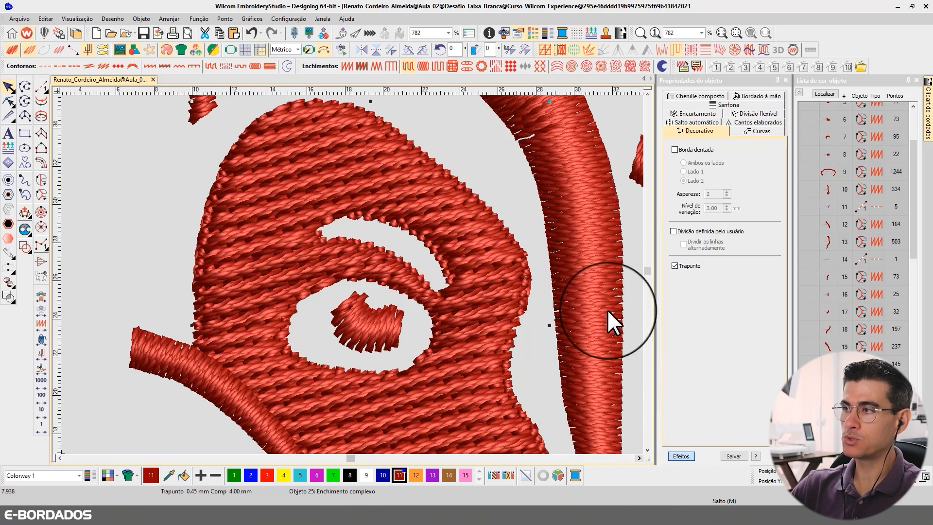
Remove Trapunto from the right eye patch and check the fill against the whole dog design.
click(677, 51)
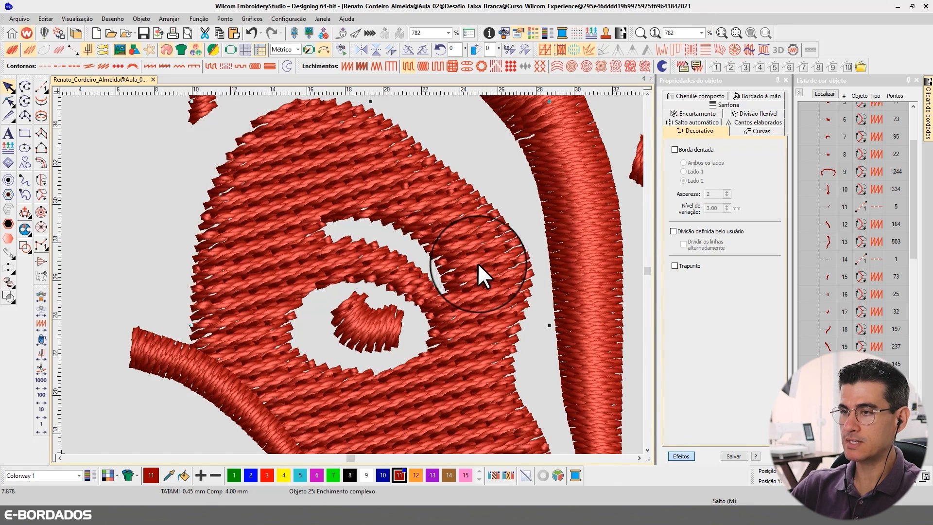
key(t)
key(t)
scroll(351, 273, down, 3)
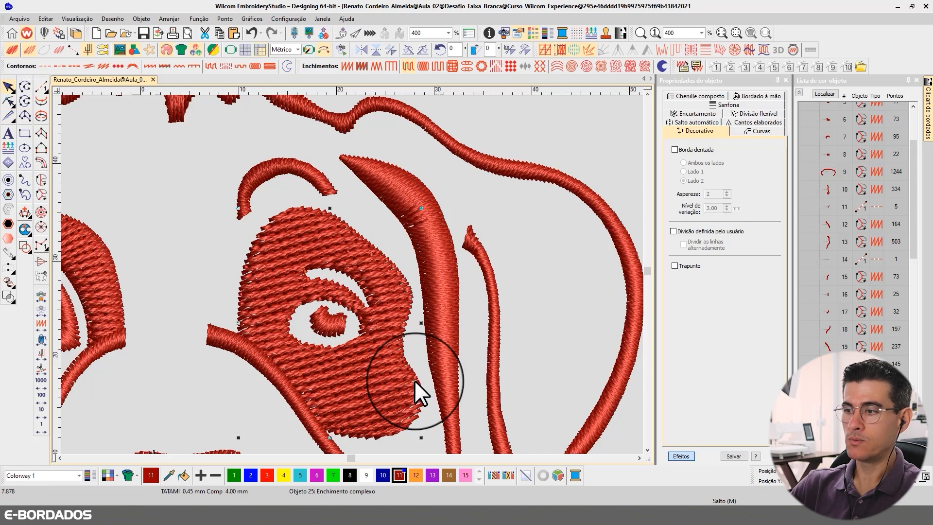
click(647, 449)
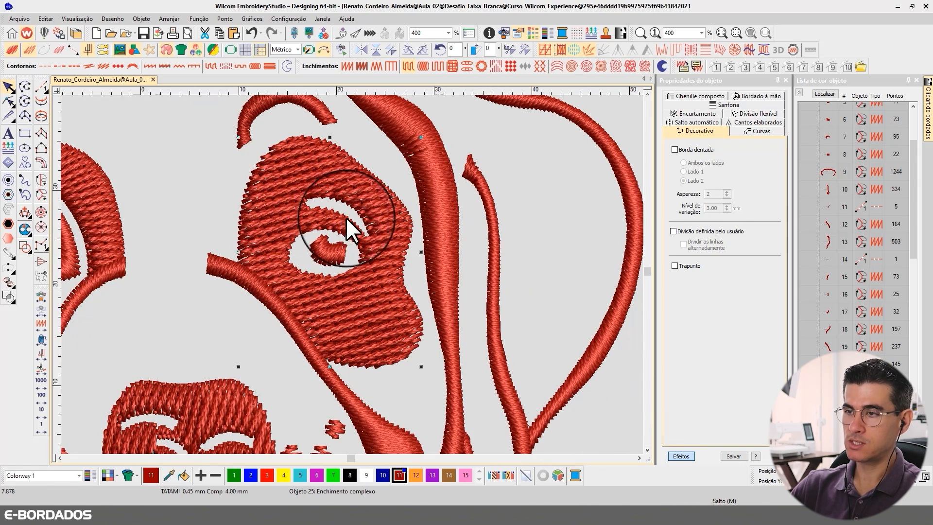
key(t)
key(t)
scroll(352, 273, down, 5)
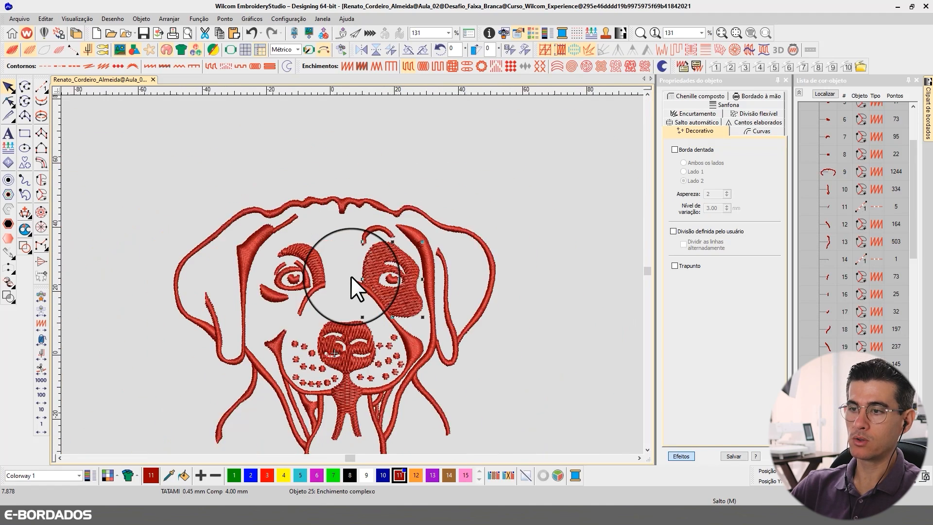
scroll(401, 293, up, 1)
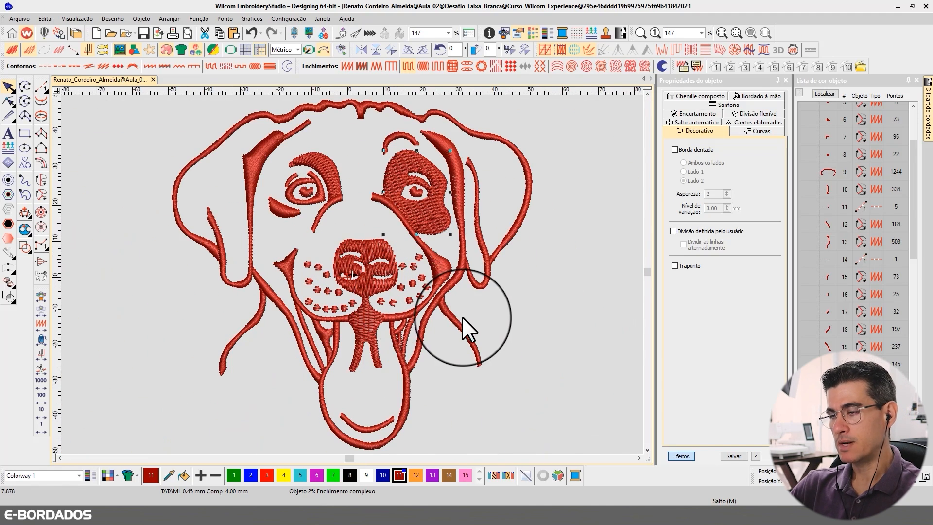
Recolour the entire dog design with black, colour 8, view it at 100%, and collapse the colour-object list.
key(ctrl+a)
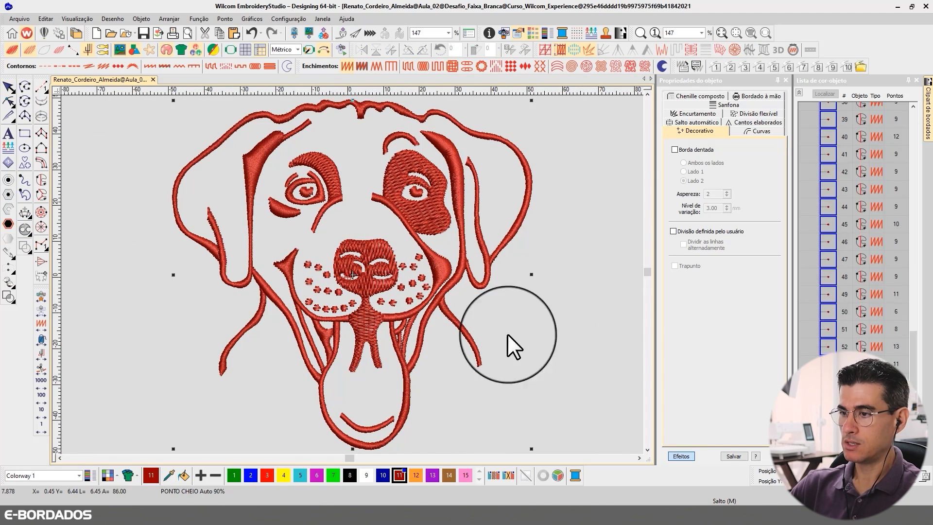
click(349, 475)
click(475, 374)
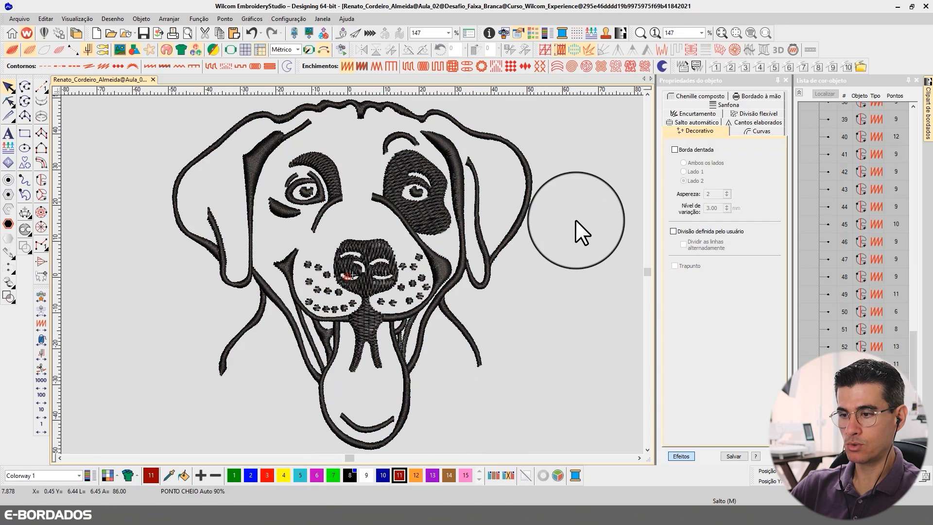
key(1)
click(799, 92)
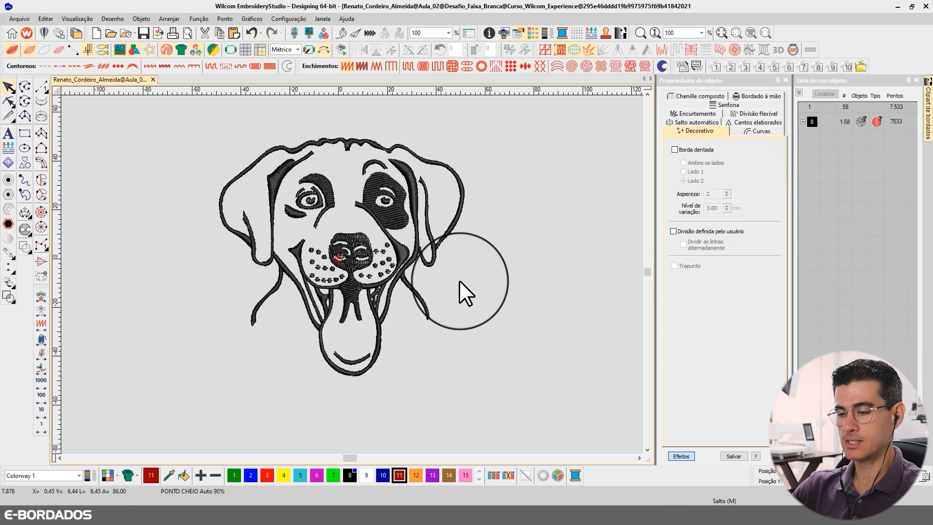
key(0)
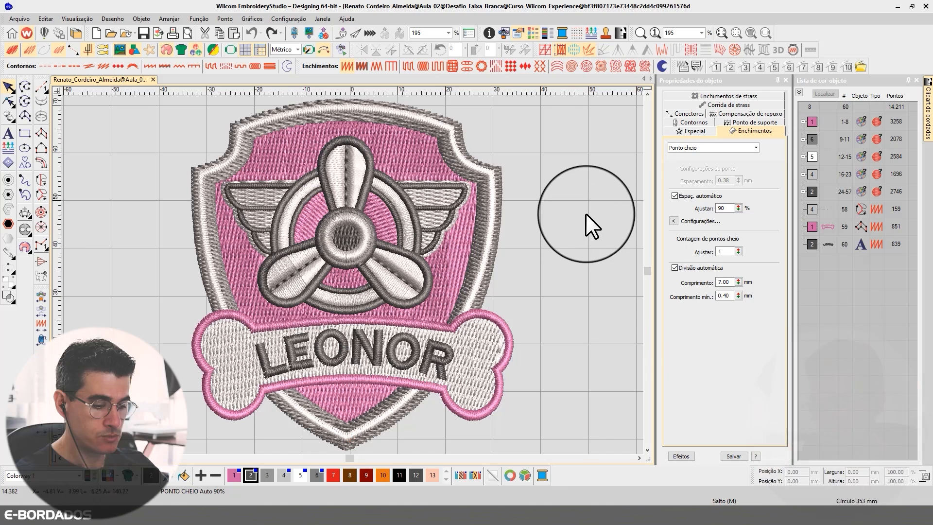
Select the whole shield badge design to check its width and height, deselect it, and view it at 100%.
key(ctrl+a)
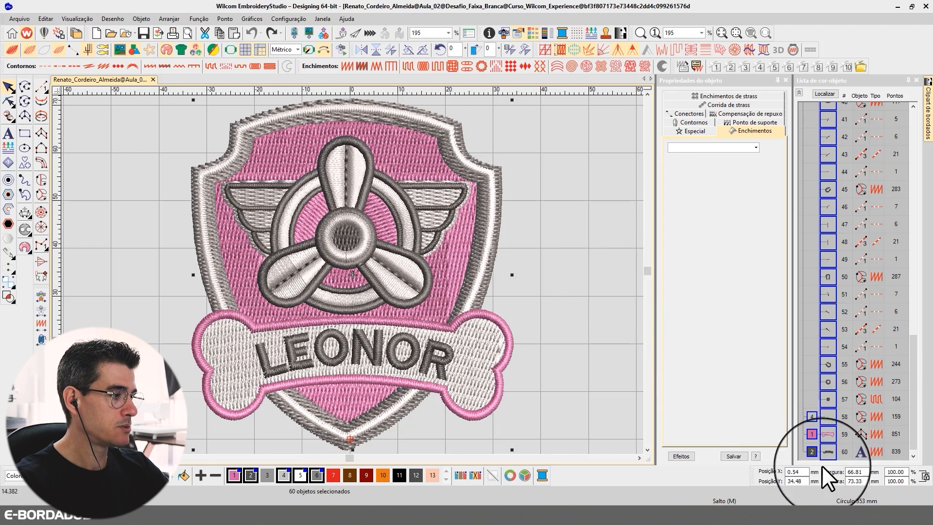
click(577, 242)
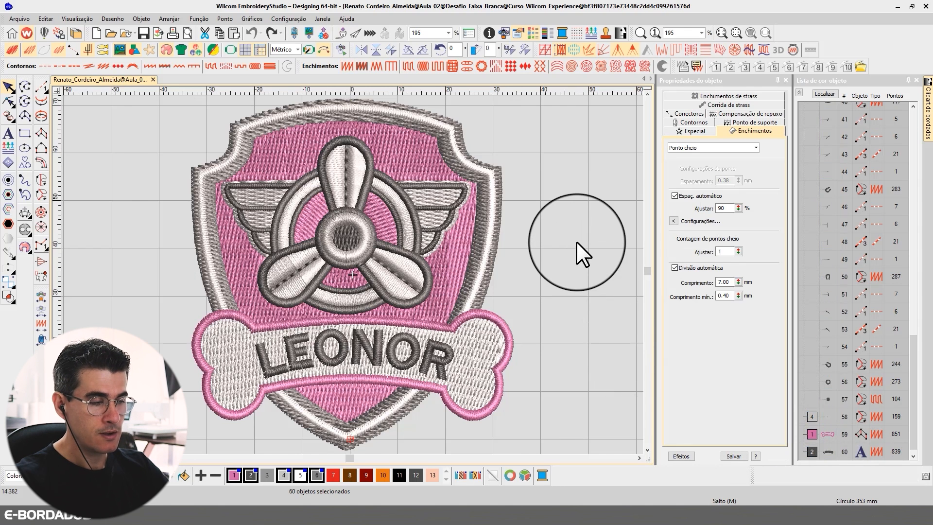
key(1)
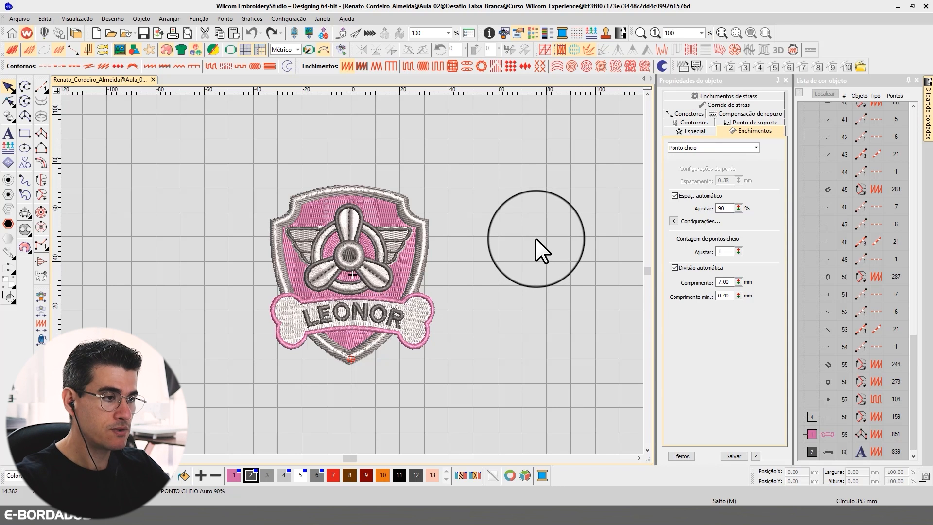
Open the stitch player for the shield badge, close it, and collapse the colour-object list.
key(ctrl+shift+r)
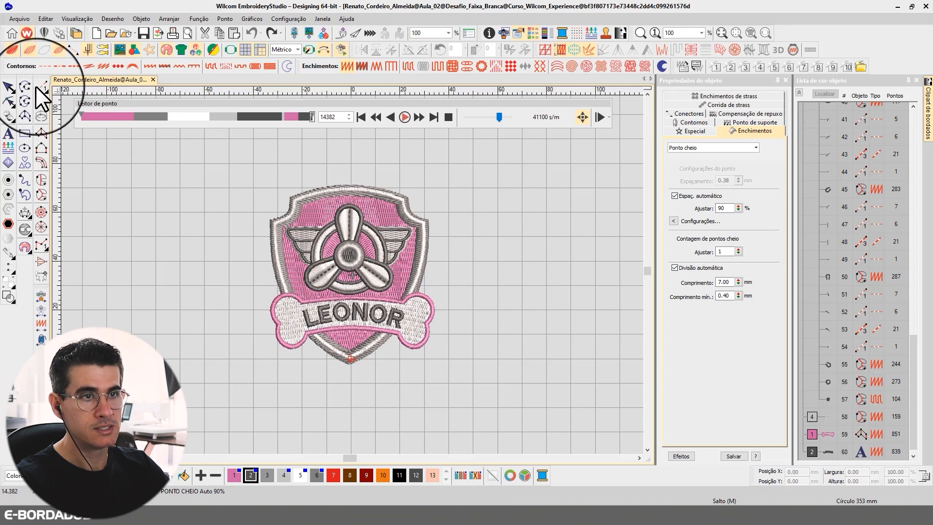
click(9, 86)
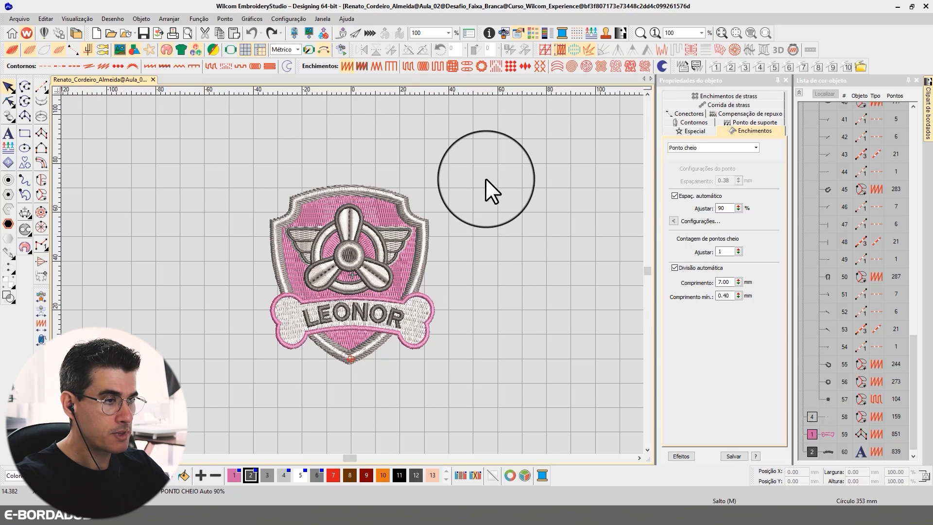
click(799, 92)
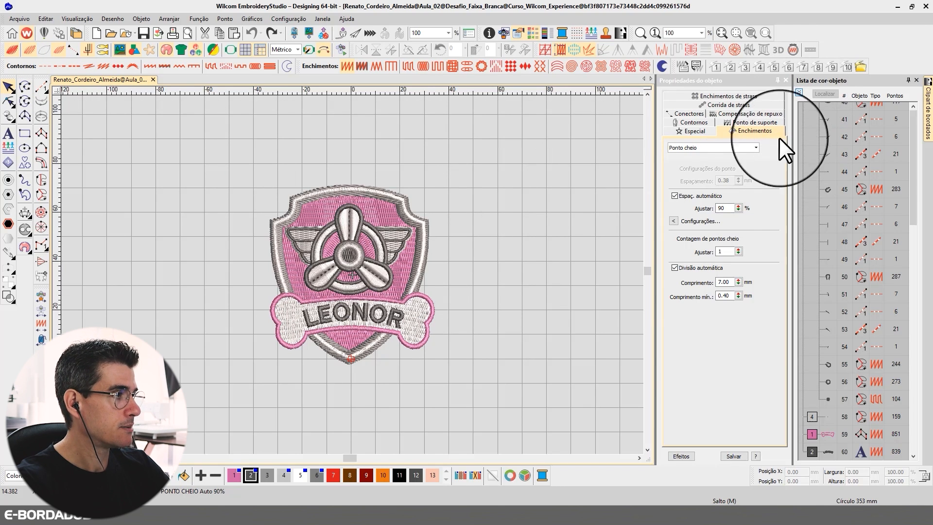
Fit the whole shield badge in view, select the upper grey border to examine its Tatami fill settings, and deselect it.
click(545, 212)
key(0)
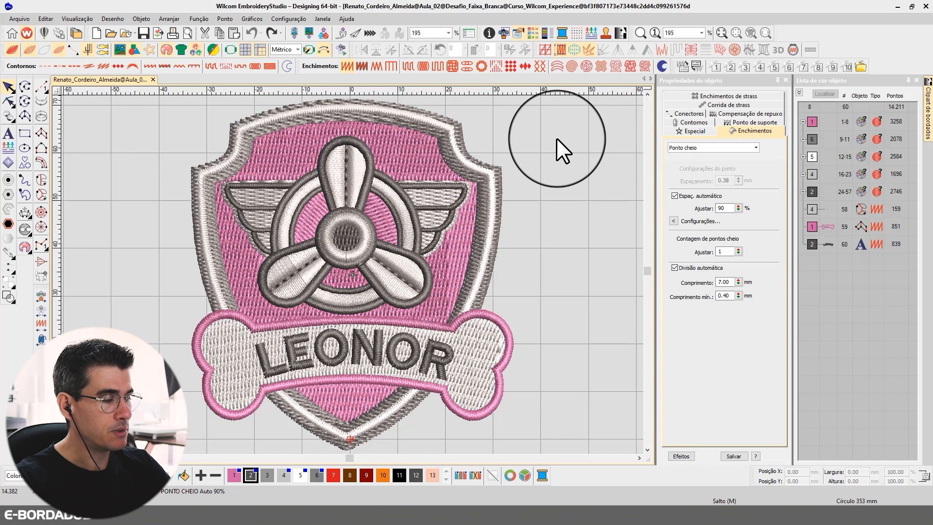
click(448, 115)
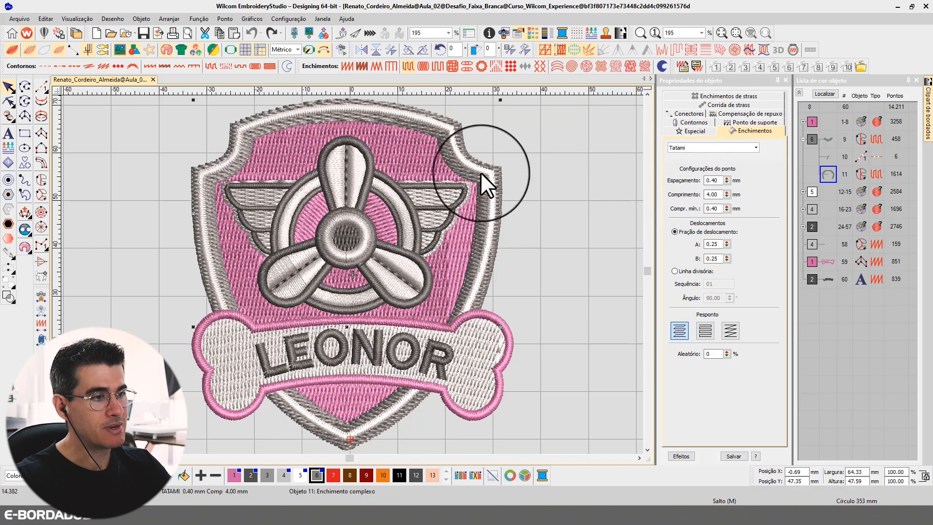
click(558, 189)
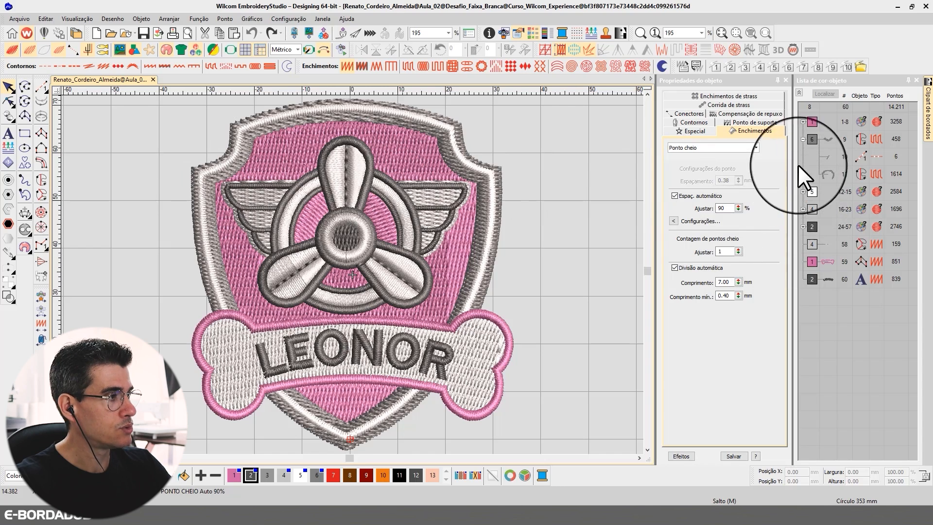
Isolate the colour 6 grey border objects with Localizar so only they are displayed, and clear the selection.
click(812, 140)
click(824, 94)
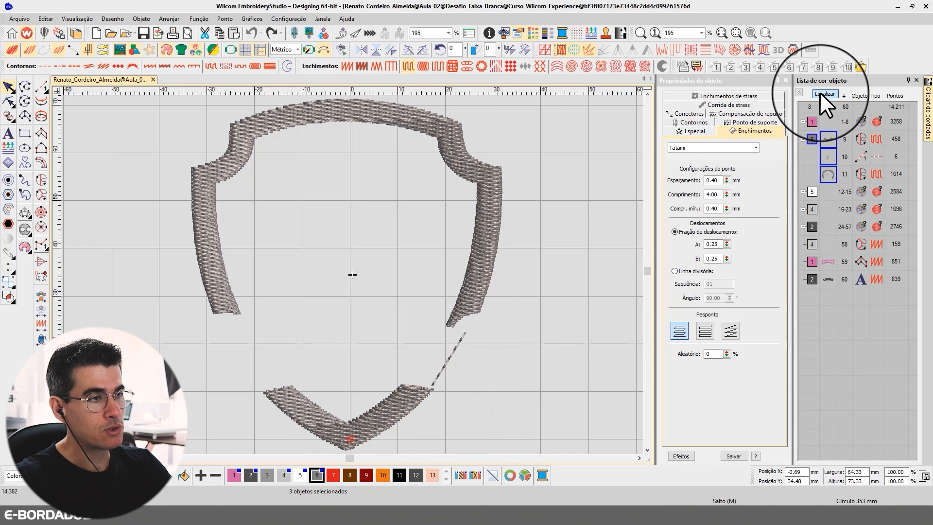
click(821, 92)
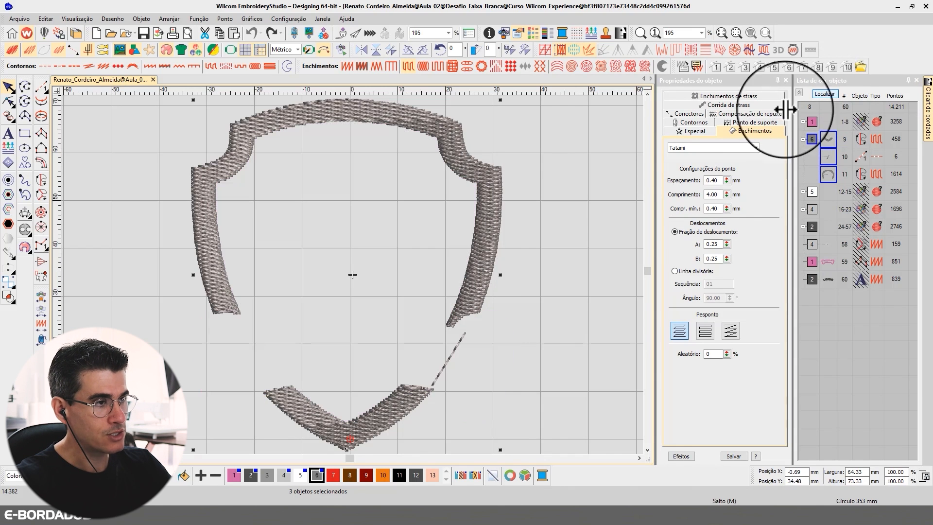
click(582, 188)
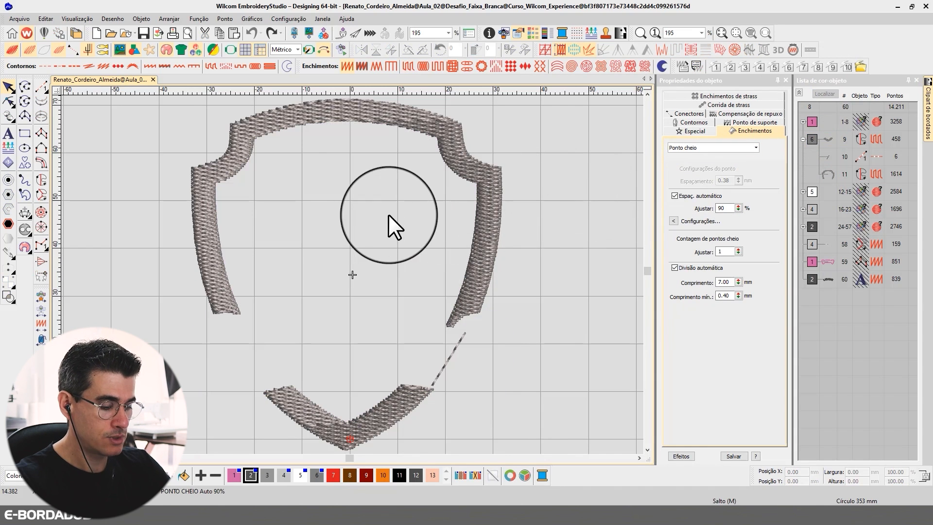
Measure the width of the grey border band on the shield's left side, just below its upper corner.
scroll(203, 214, up, 3)
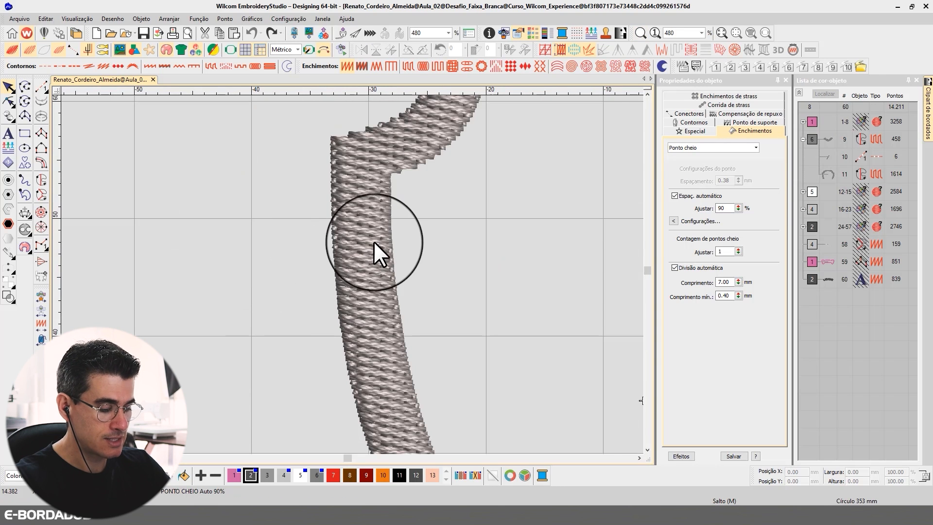
key(m)
click(391, 219)
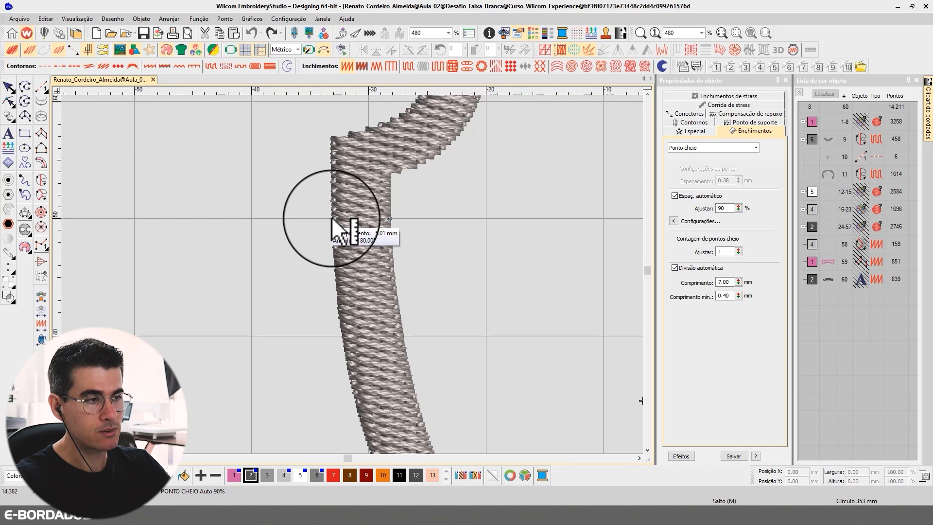
Convert the upper shield border and the lower V-shaped border piece to the satin fill (Ponto cheio).
scroll(362, 238, down, 3)
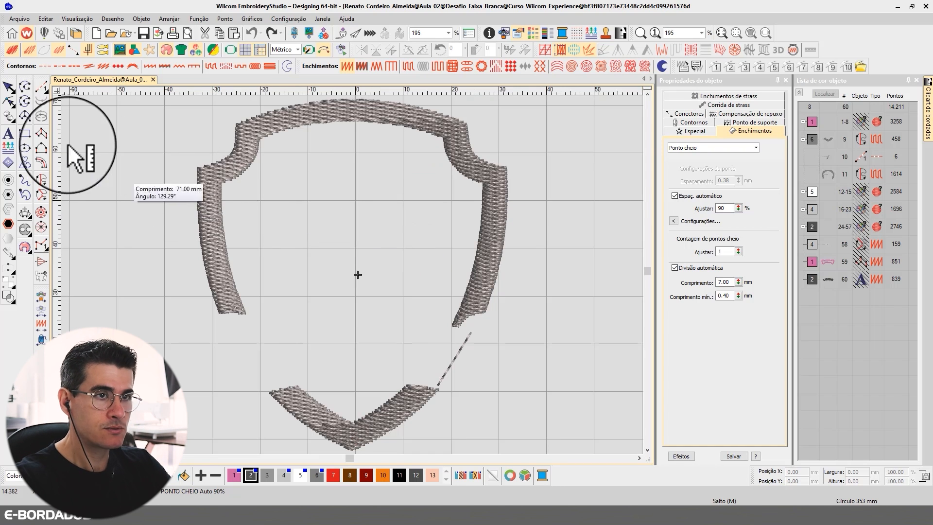
click(8, 87)
click(499, 225)
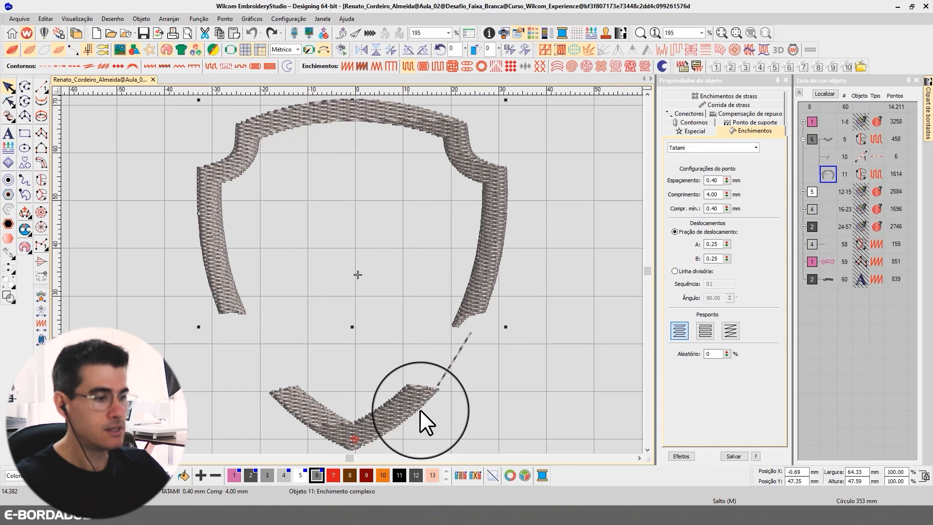
ctrl+click(401, 409)
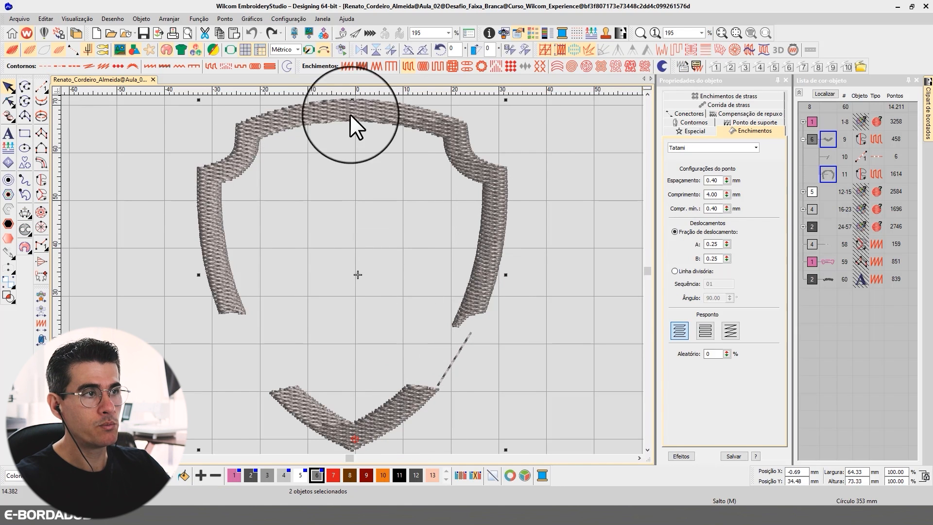
click(347, 66)
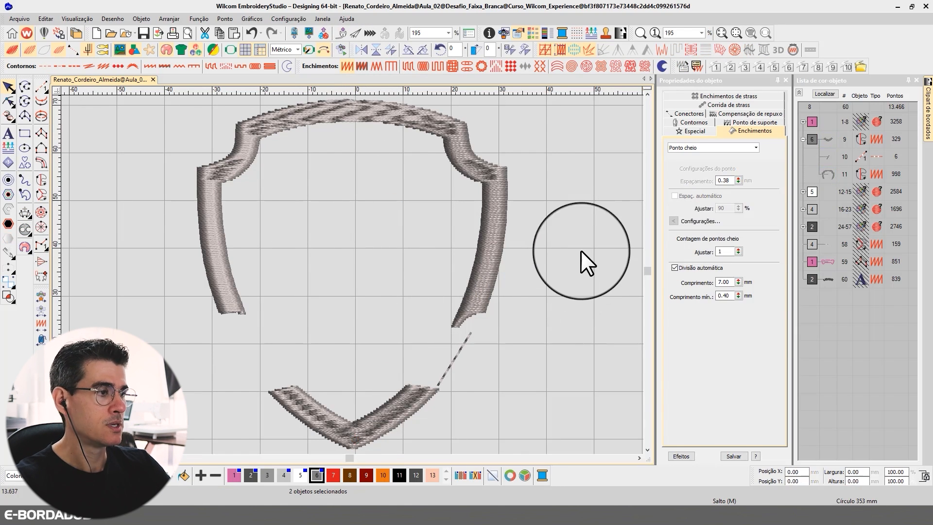
Add stitch angles across the upper shield border at its lower left arm, left shoulder corner and upper left corner.
click(498, 244)
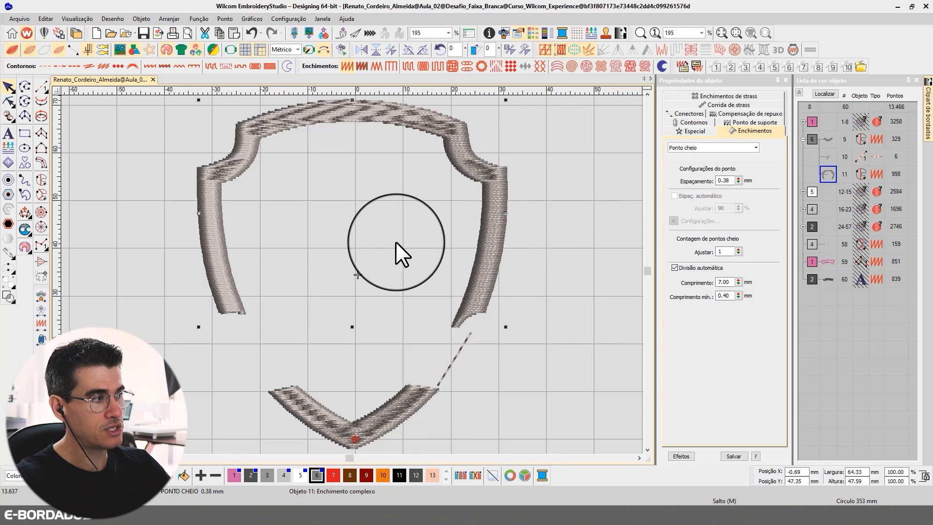
click(23, 212)
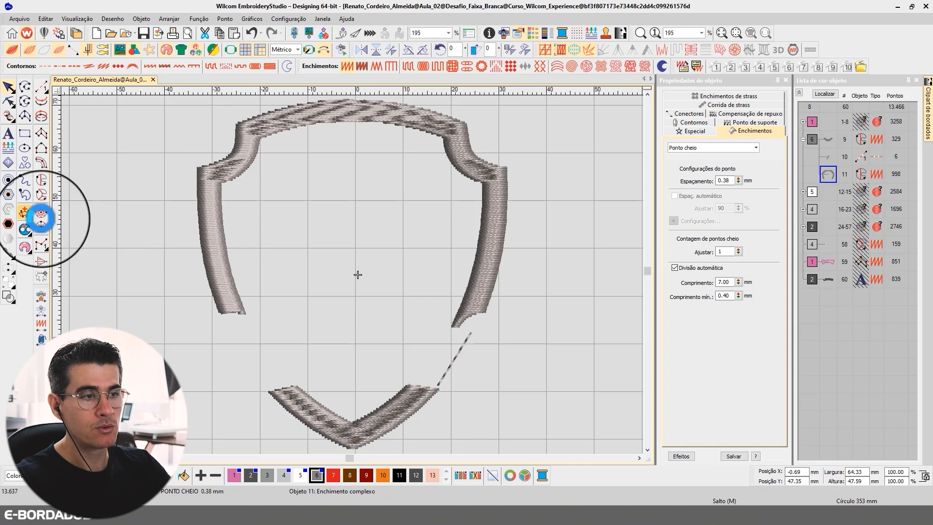
click(276, 293)
click(182, 293)
click(244, 194)
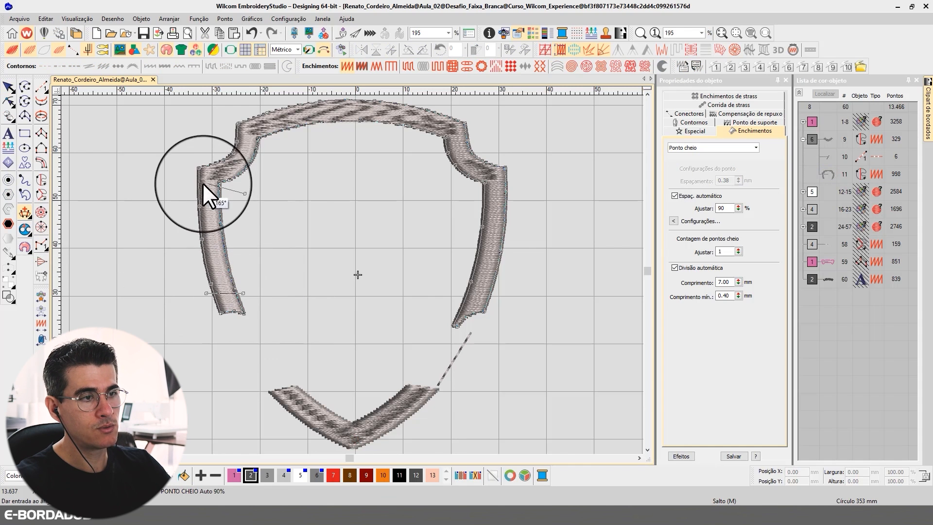
click(183, 171)
scroll(293, 191, up, 1)
click(292, 191)
click(345, 243)
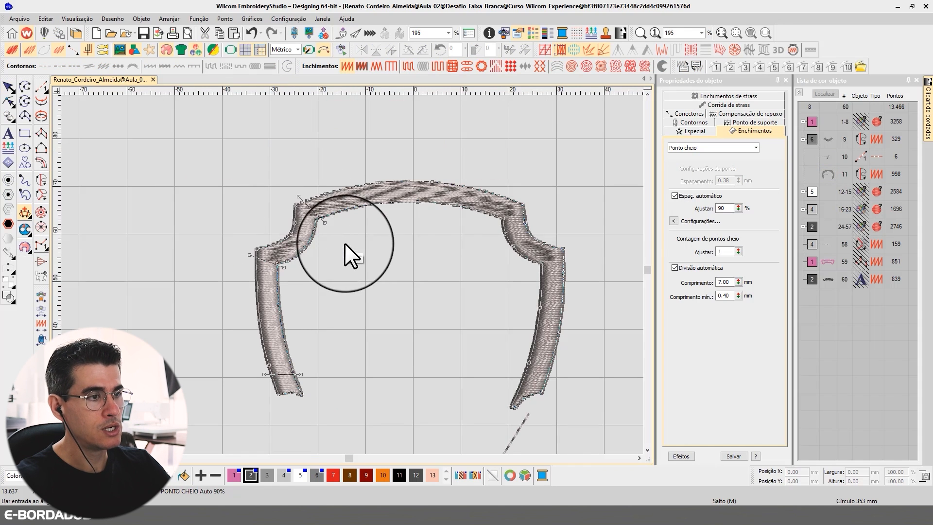
Add stitch angles across the border's top centre, upper right corner, right shoulder corner and lower right arm, and apply all angles.
click(412, 223)
click(410, 144)
click(529, 200)
click(496, 223)
click(536, 270)
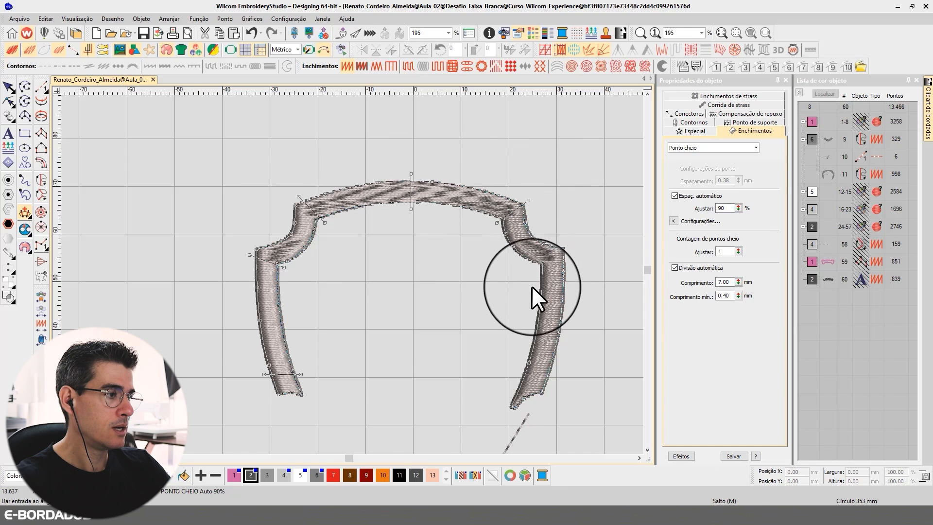
click(570, 254)
click(551, 386)
click(514, 386)
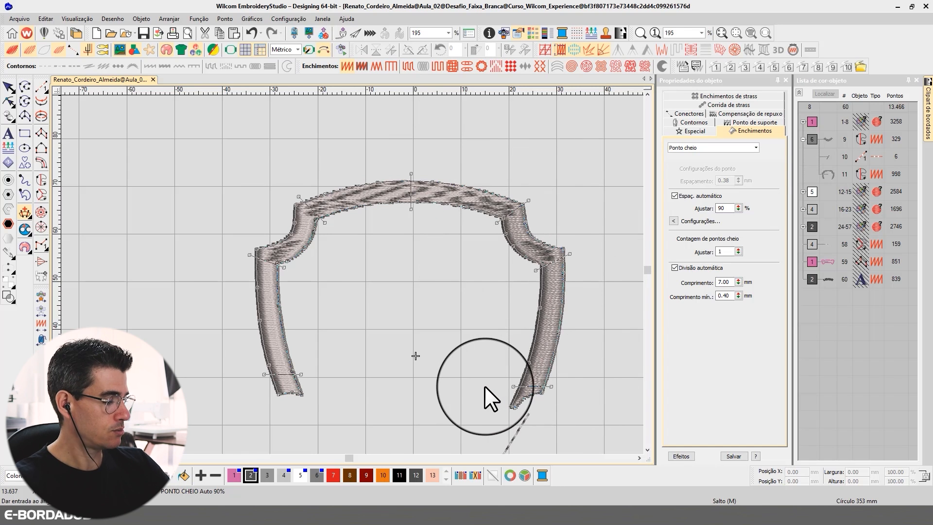
key(Return)
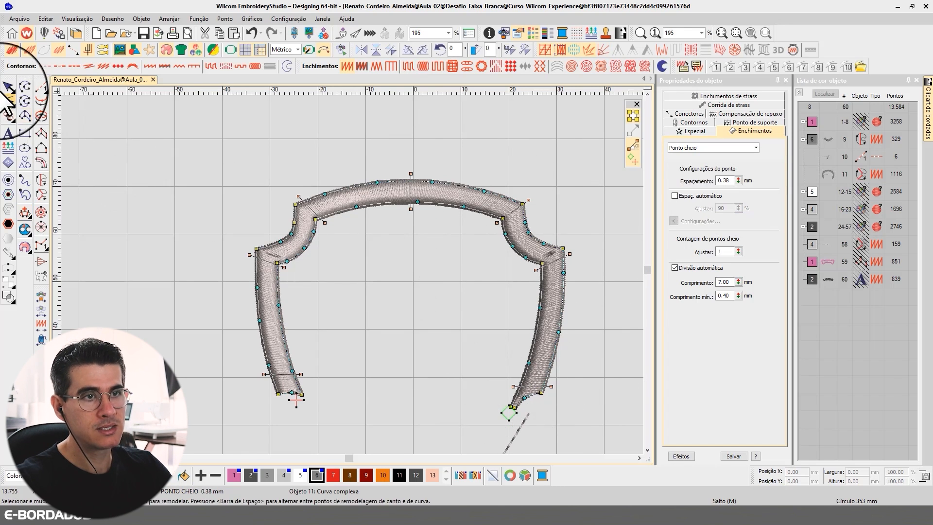
click(8, 87)
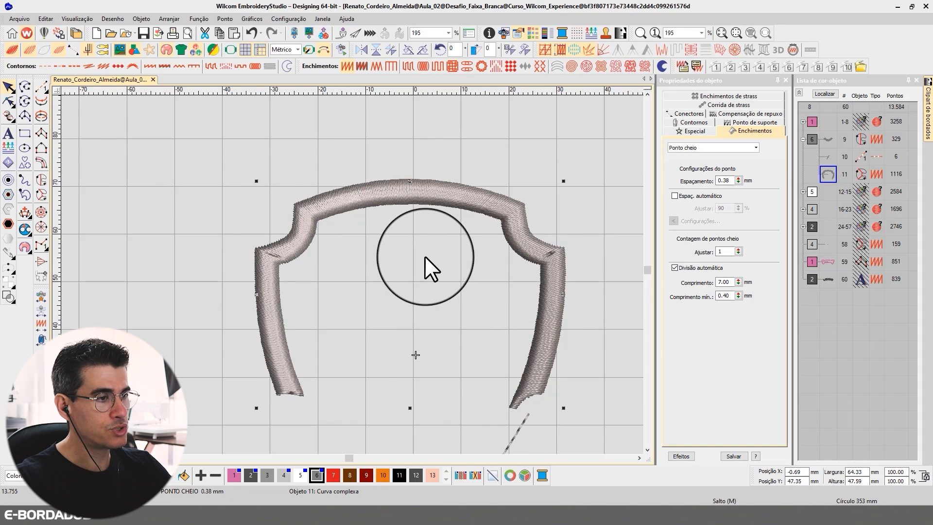
Try an automatic split length of 12 mm on the upper shield border and undo it.
double_click(724, 282)
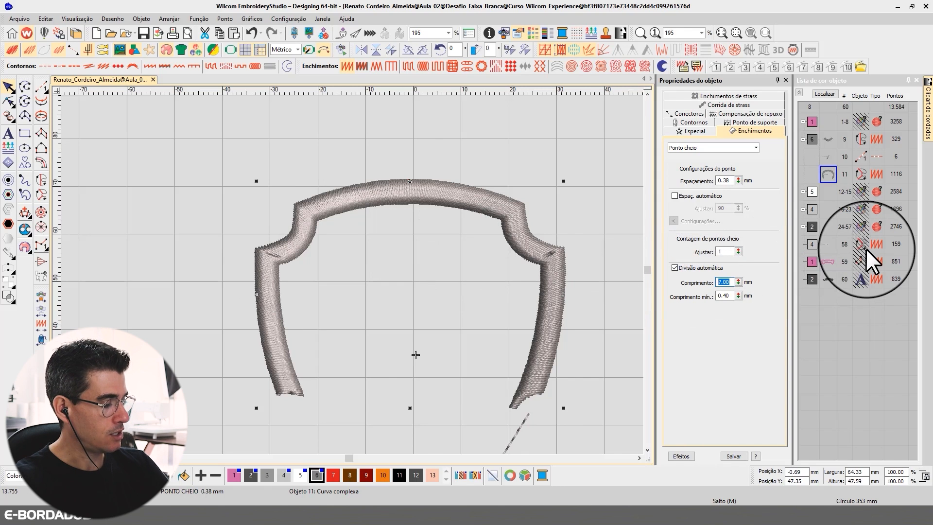
text(12)
key(Return)
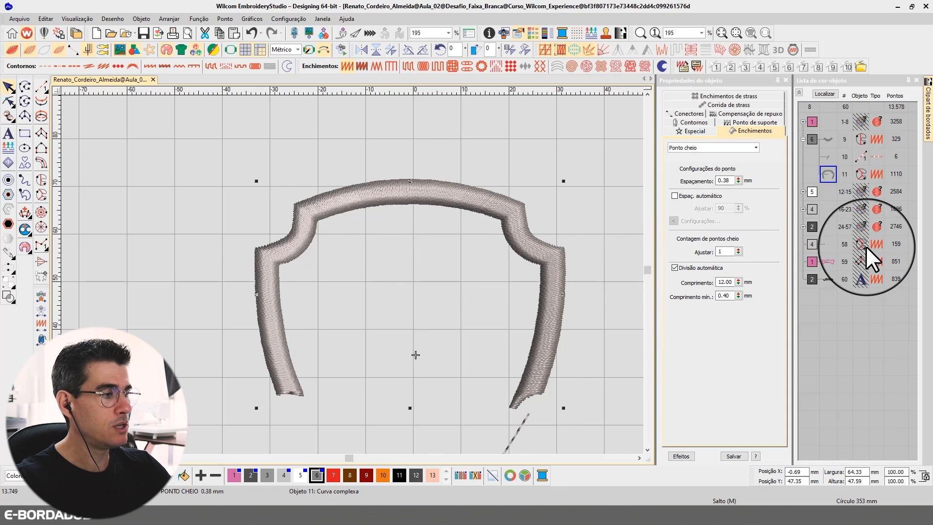
click(646, 449)
click(647, 449)
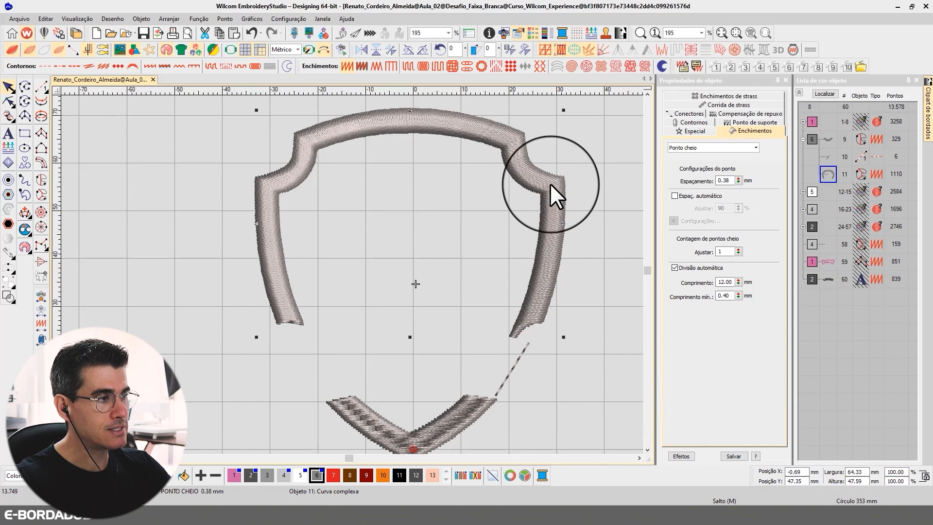
key(ctrl+z)
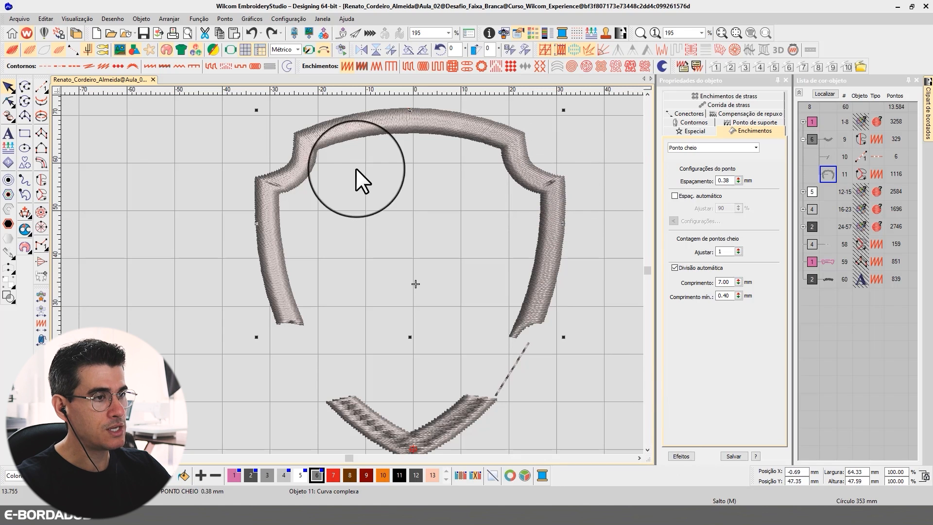
Set the upper shield border's automatic split length to 12 mm and deselect it.
double_click(723, 282)
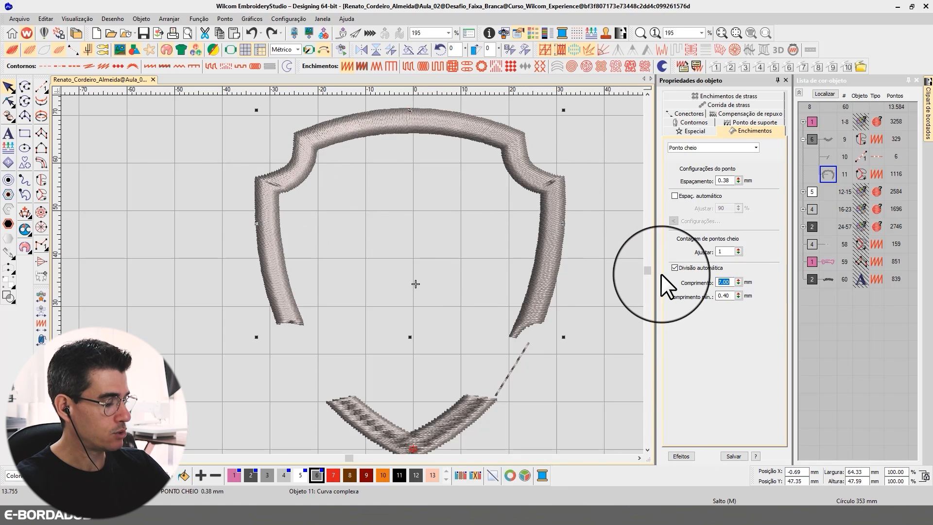
text(12)
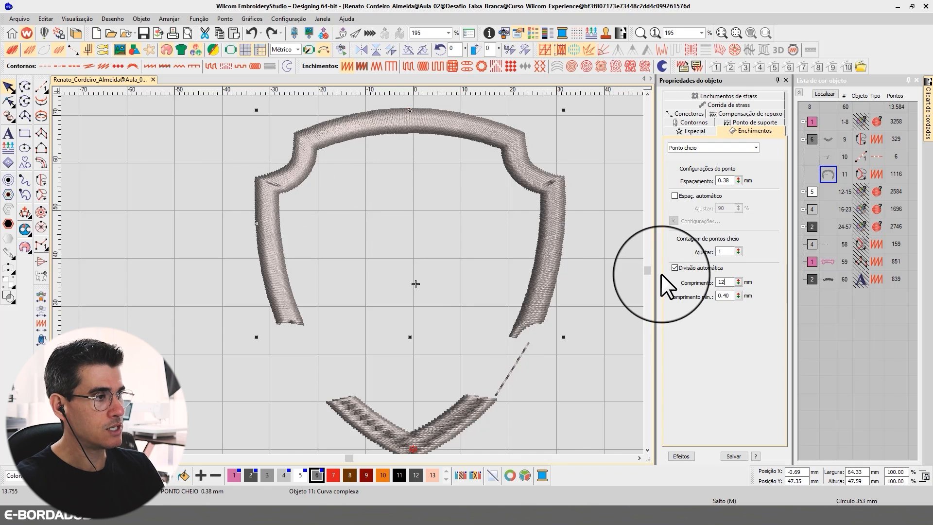
key(Return)
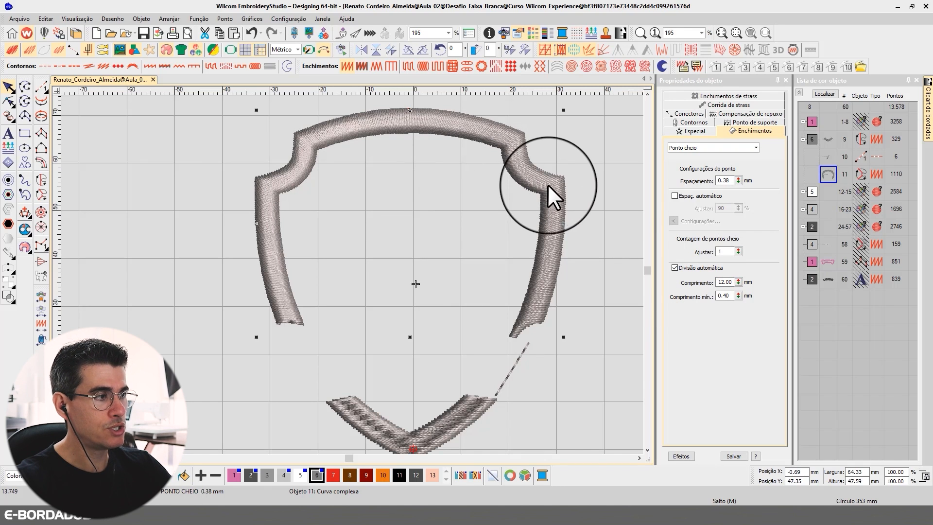
click(590, 269)
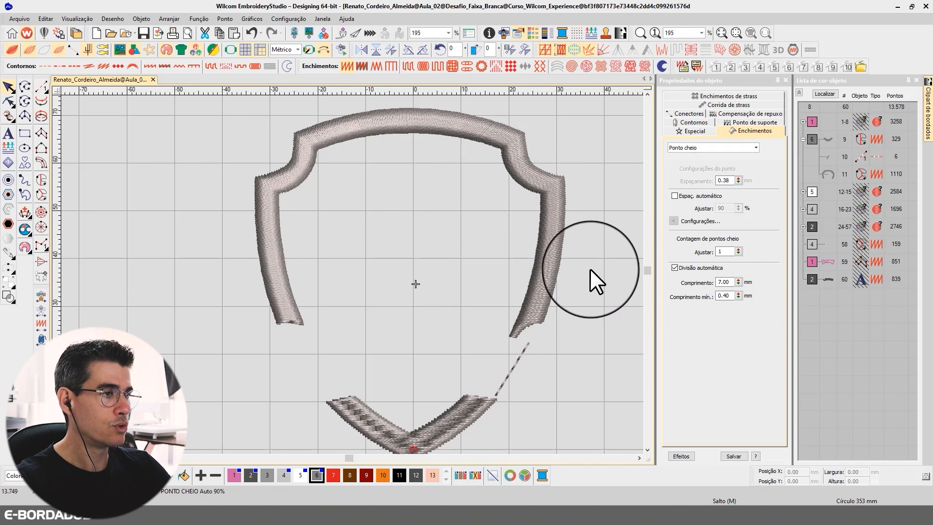
Set the automatic split length of the lower V-shaped border piece to 12 mm.
click(647, 450)
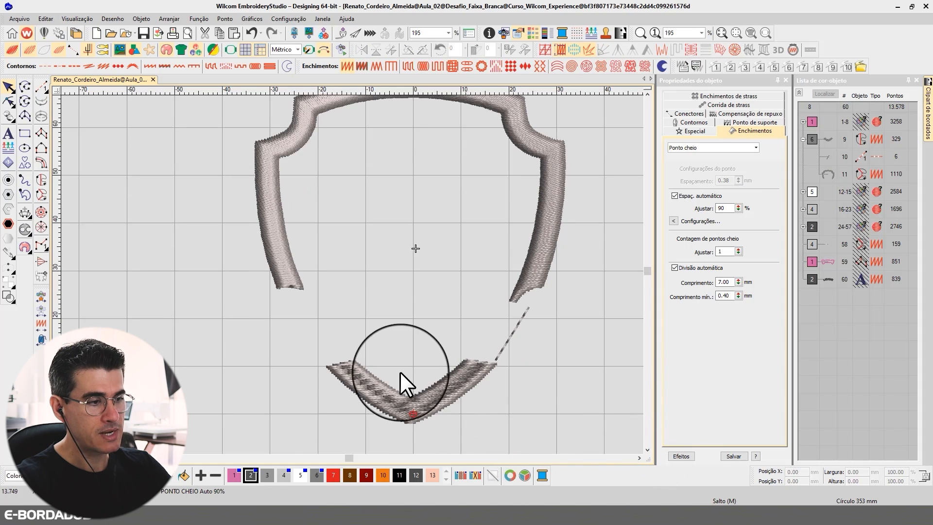
click(350, 375)
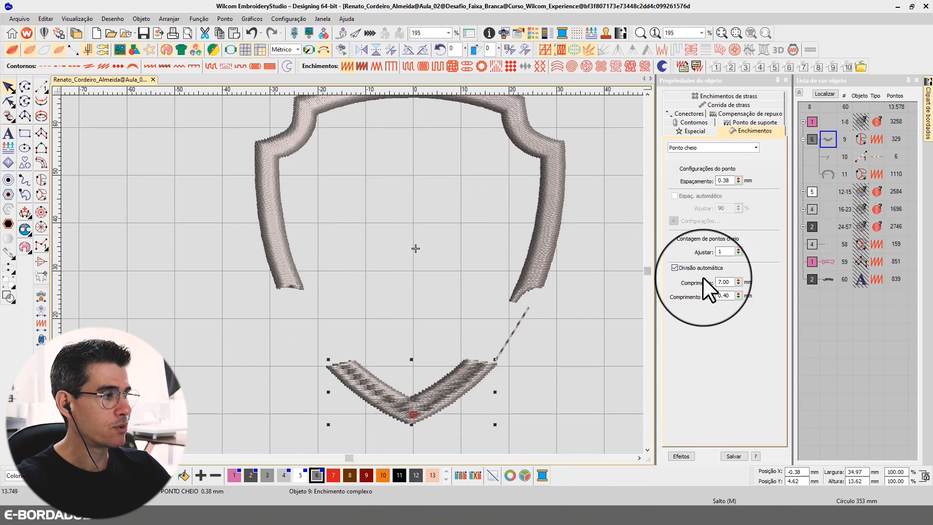
double_click(724, 282)
text(12)
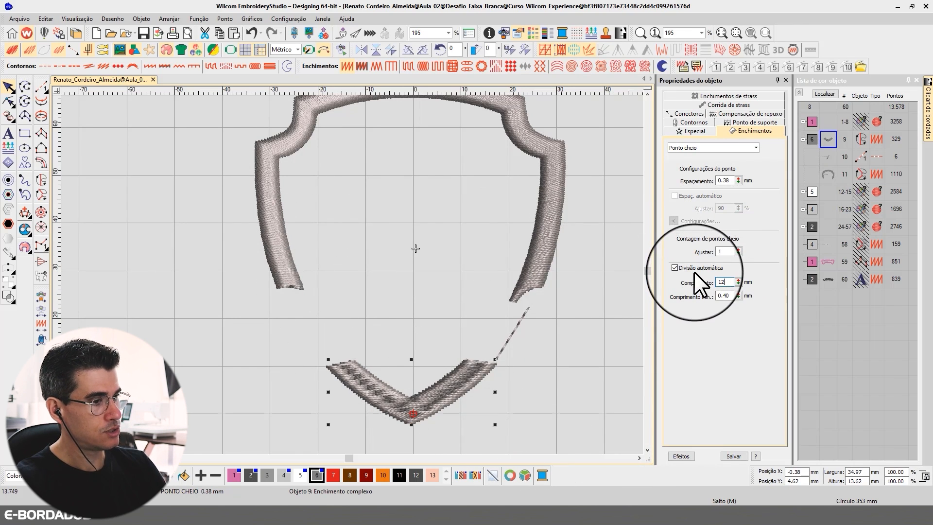
key(Return)
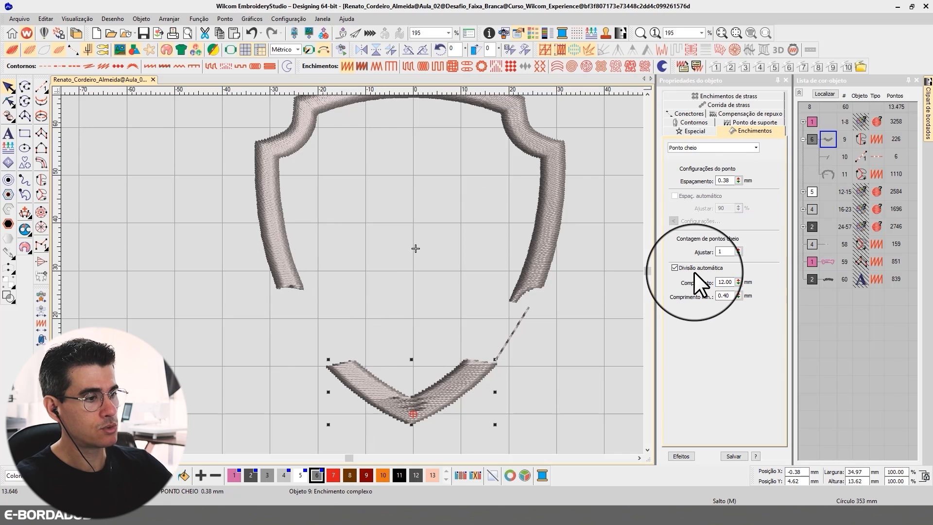
Add stitch angles across the left end, central point and right end of the lower V-shaped piece.
click(25, 213)
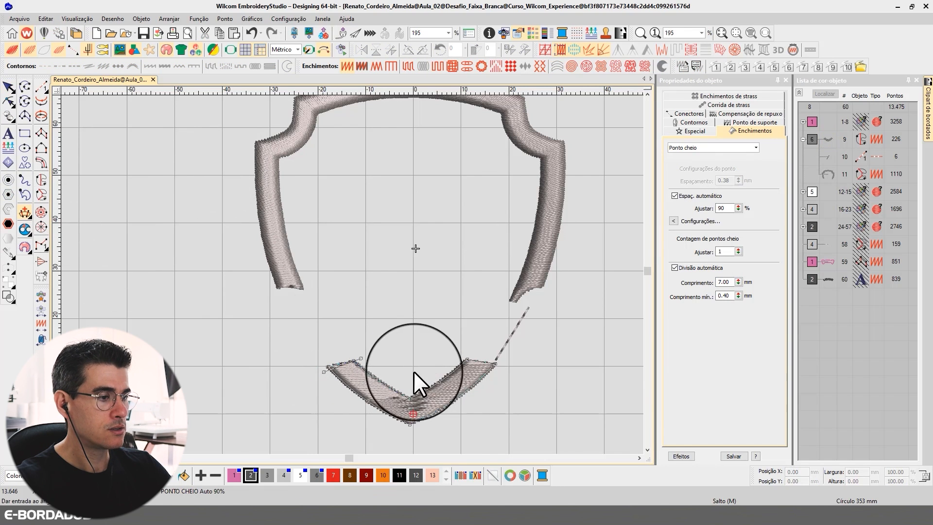
click(414, 272)
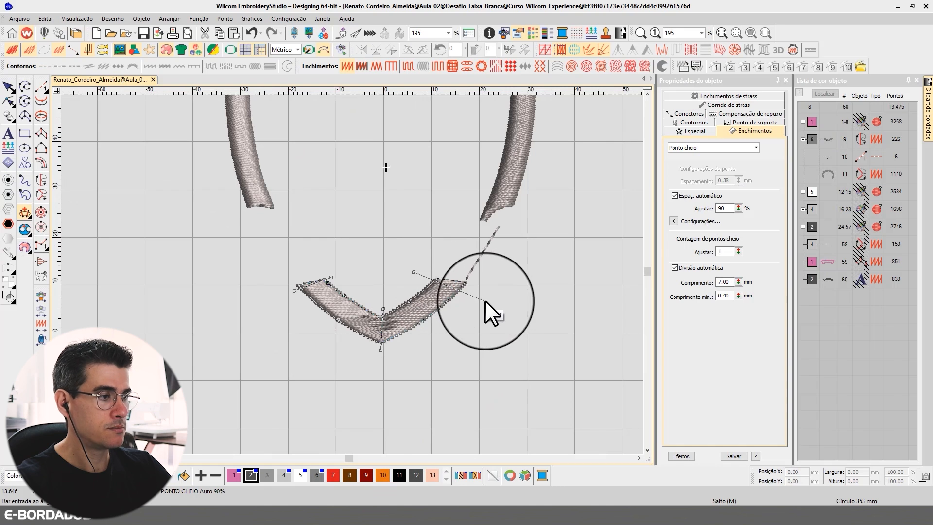
click(485, 299)
key(Return)
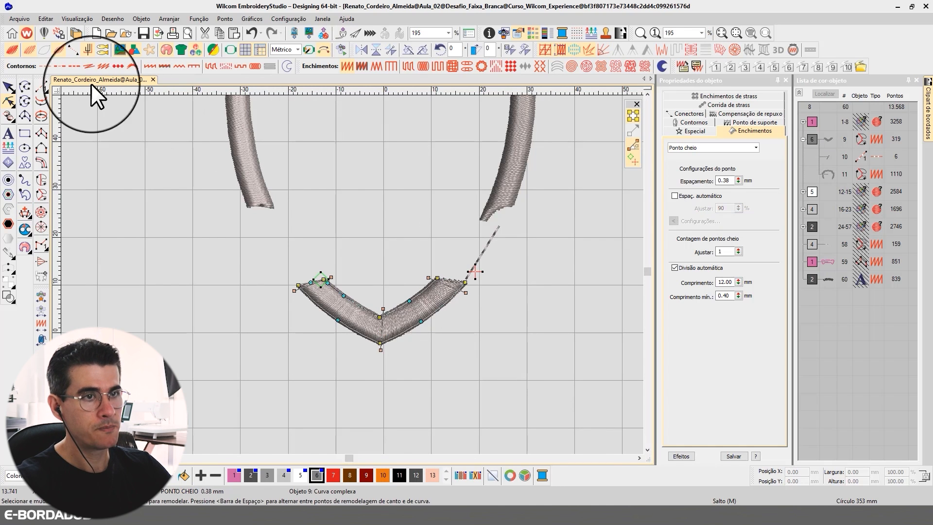
click(8, 86)
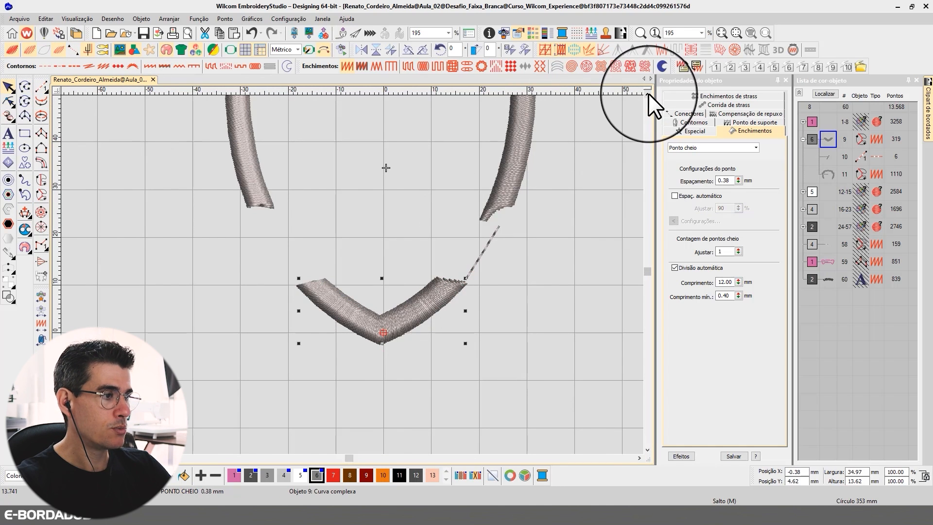
Switch off the realistic stitch view and set the first underlay of both border pieces to per-segment Zigue-zague duplo.
click(647, 93)
click(512, 163)
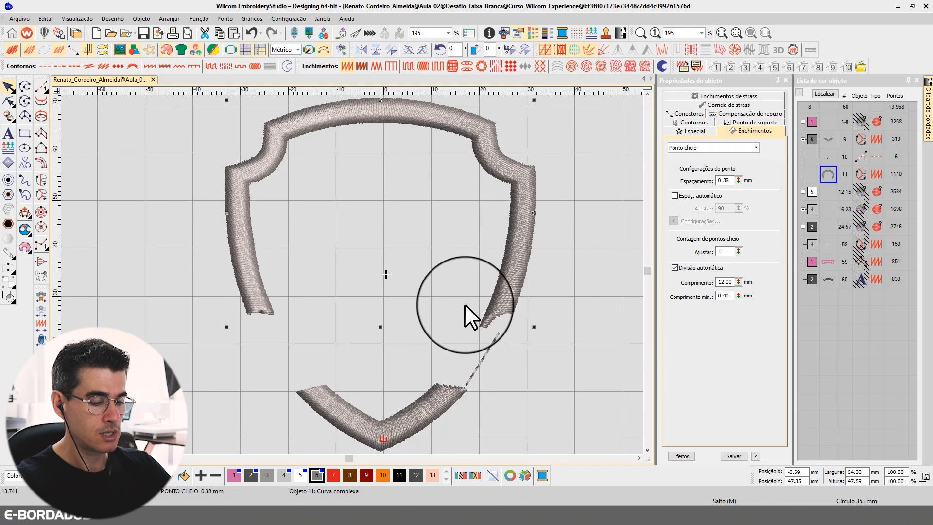
click(433, 404)
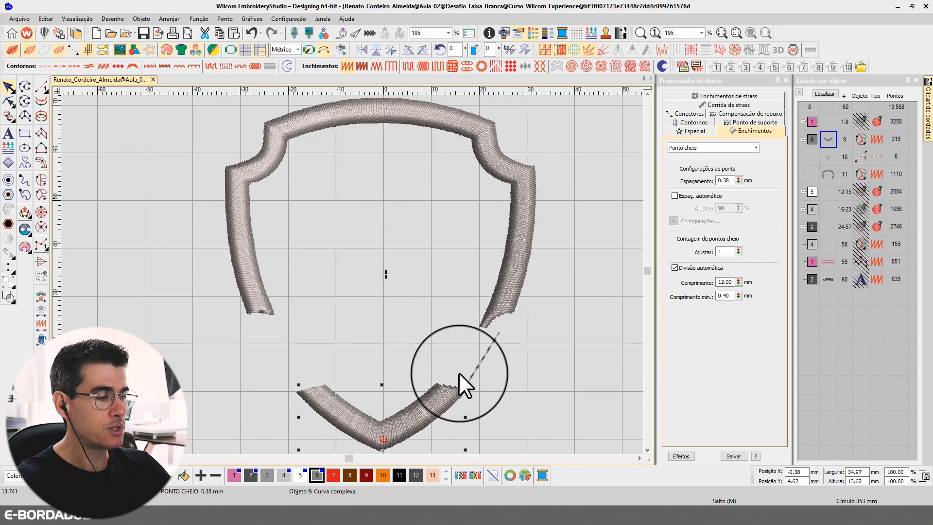
ctrl+click(508, 285)
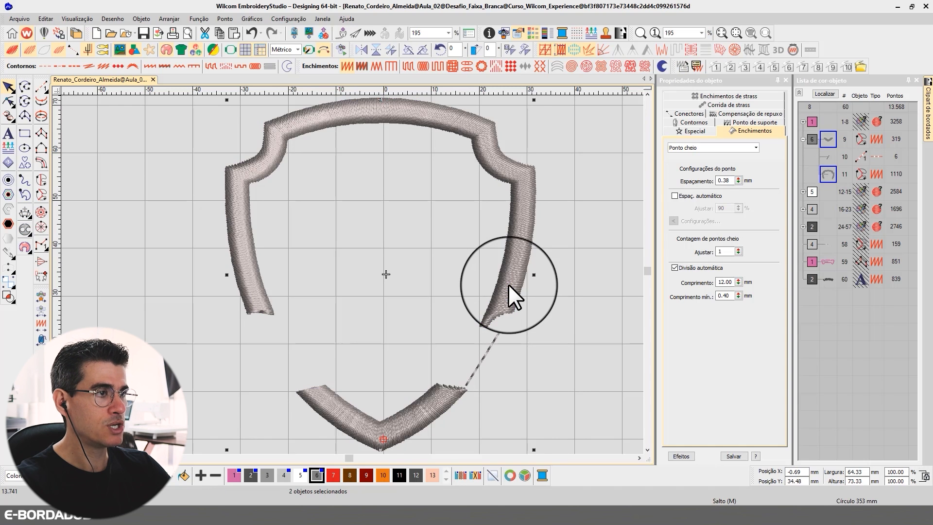
key(t)
click(737, 121)
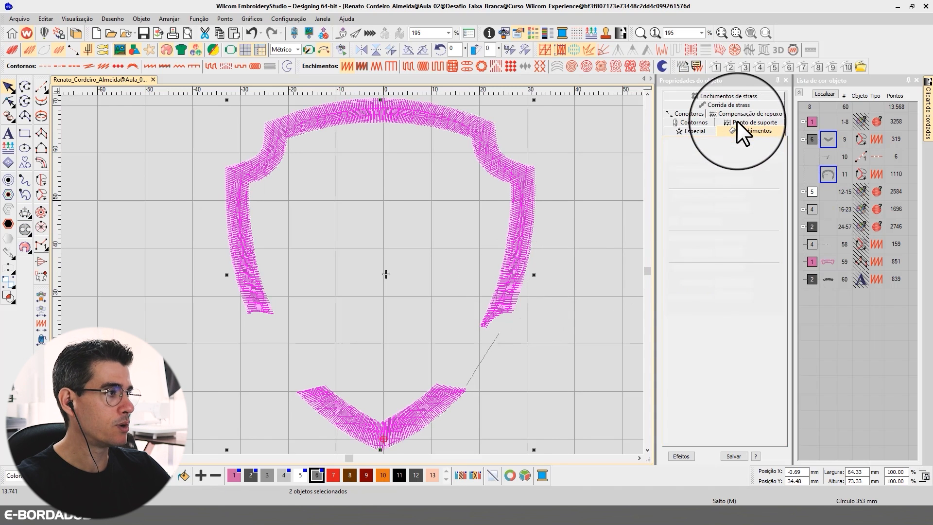
click(697, 174)
click(708, 179)
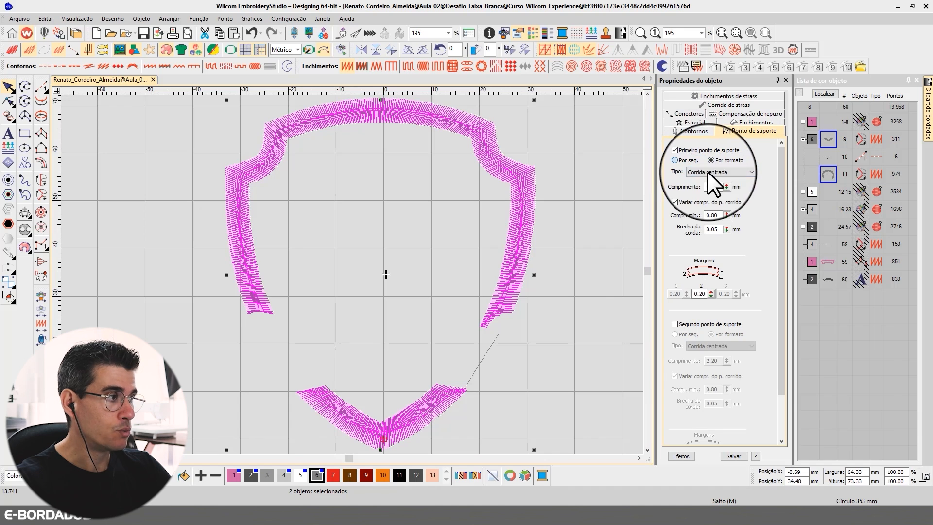
click(708, 171)
click(713, 193)
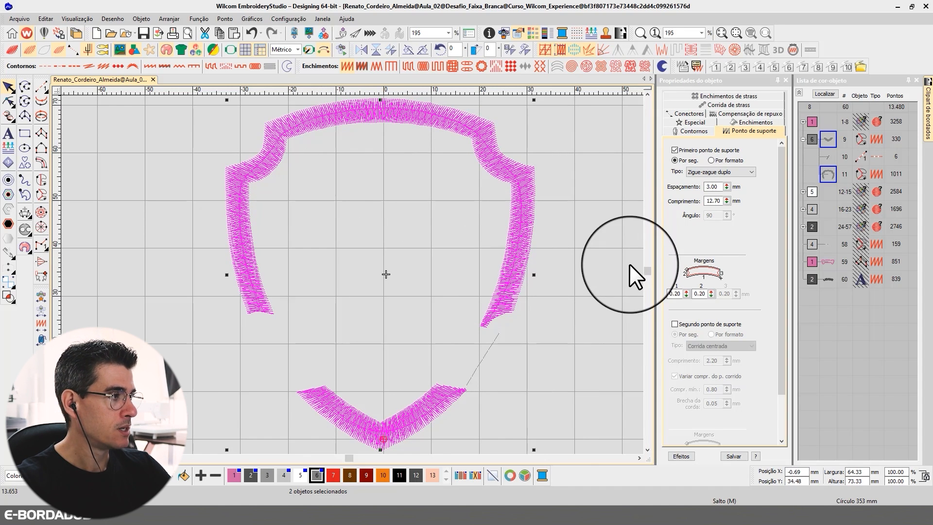
Set the satin stitch spacing of both shield border pieces to 0.35 mm, deselect them and switch the realistic stitch view back on.
click(738, 123)
drag(723, 181, 747, 181)
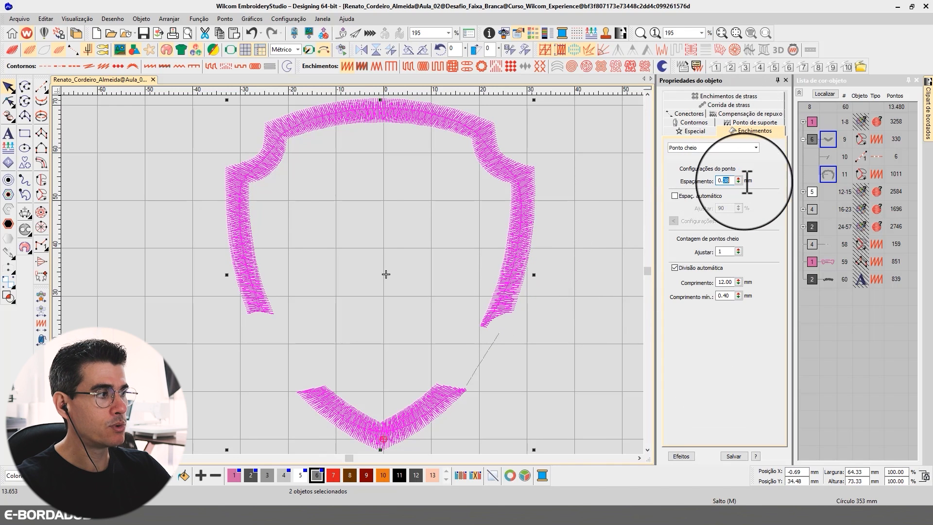
text(3)
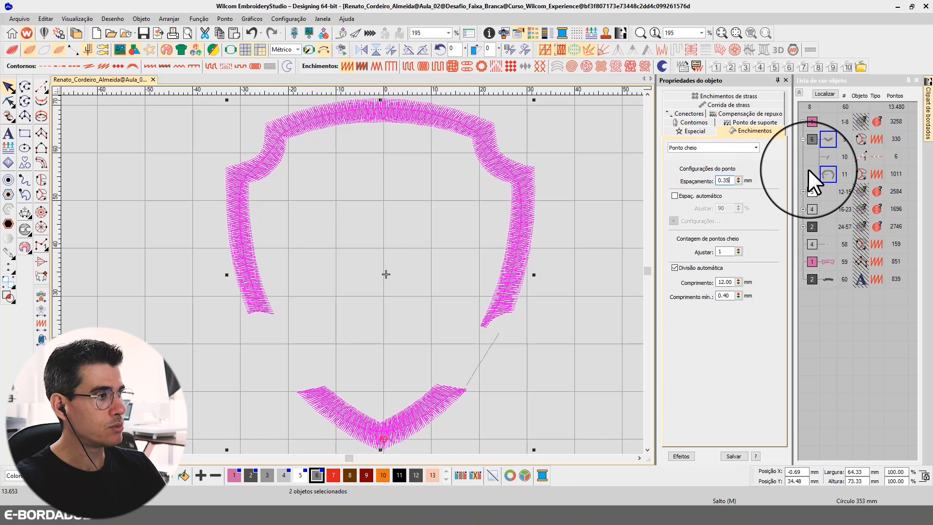
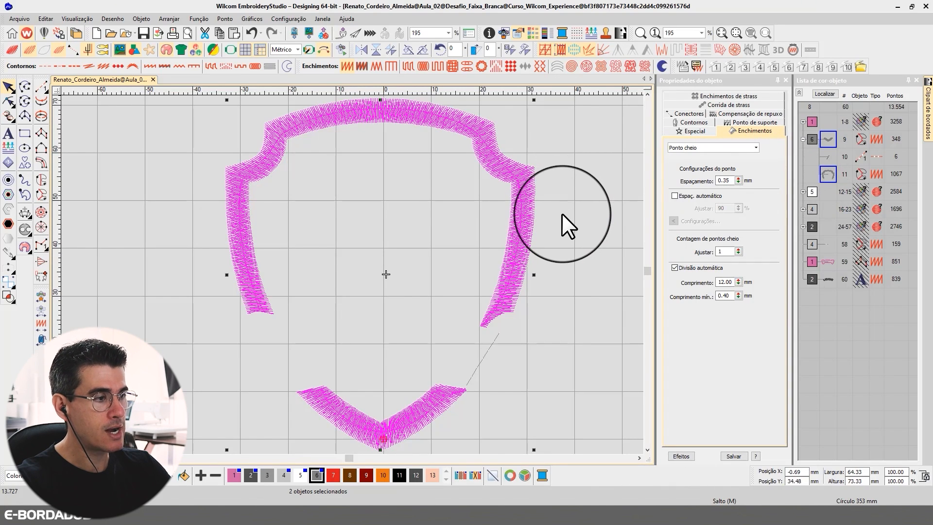
click(573, 191)
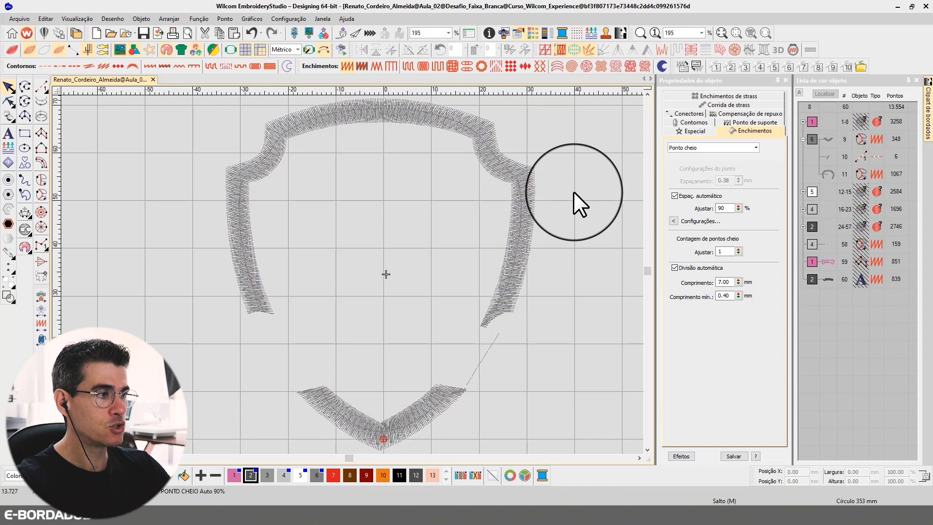
key(shift+t)
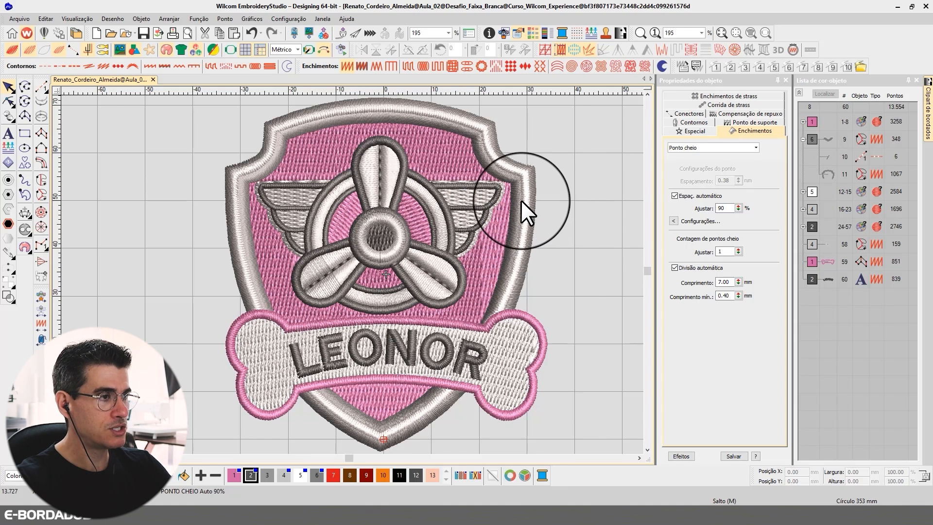
Select the upper and lower white highlight lines on the shield border and set their stitch spacing to 0.70 mm.
click(421, 108)
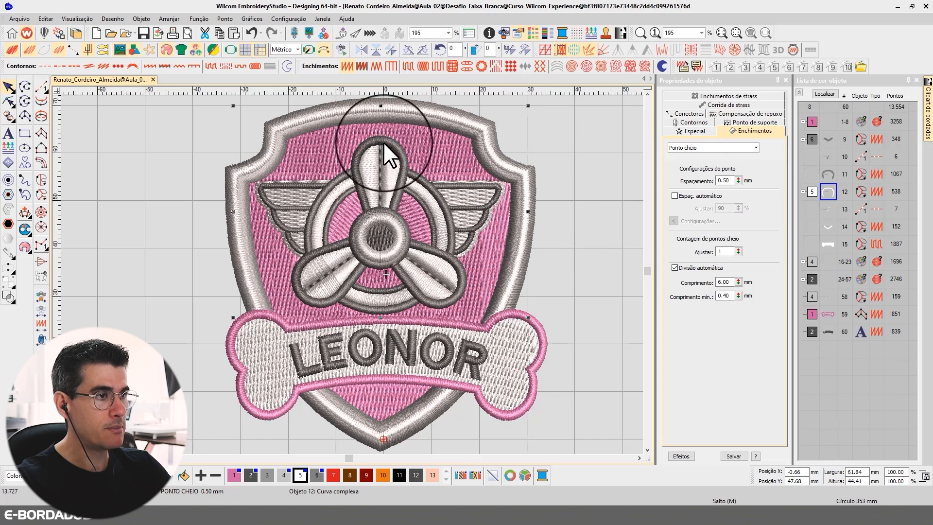
click(825, 94)
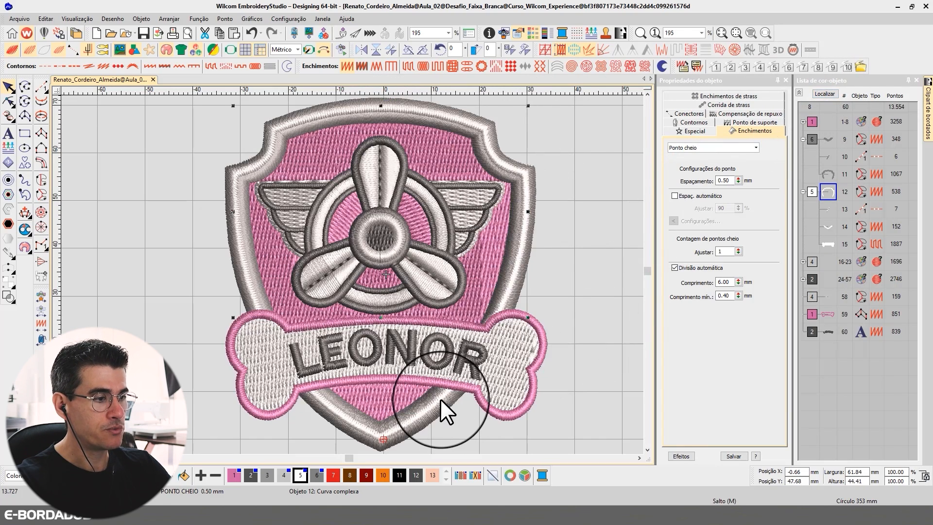
ctrl+click(440, 398)
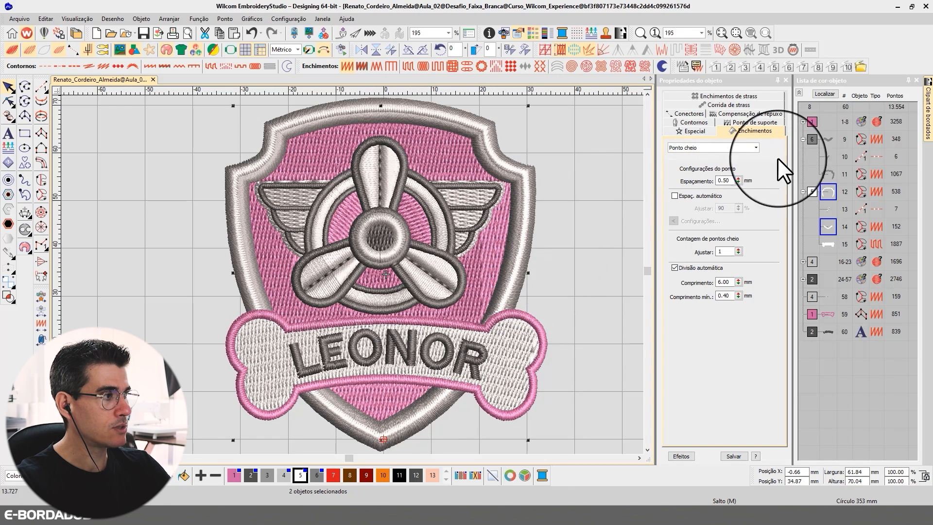
drag(723, 180, 754, 181)
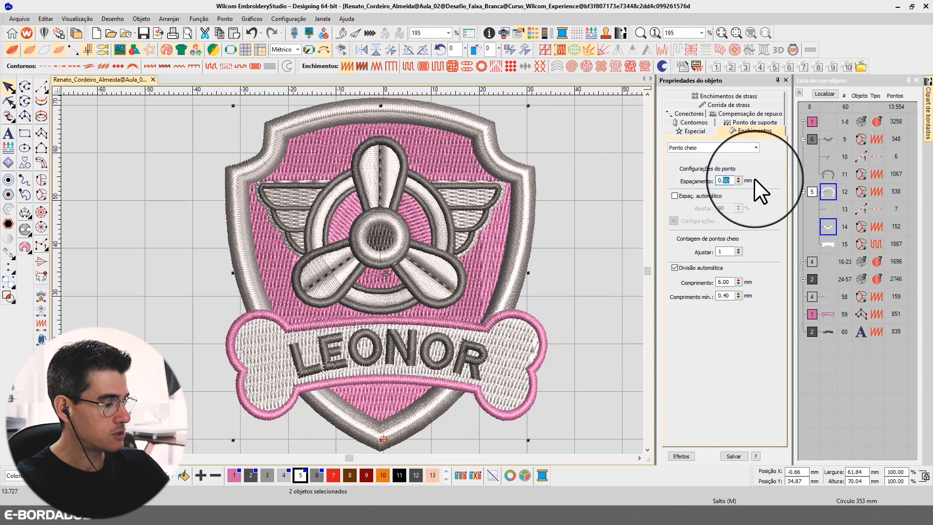
text(70)
key(Return)
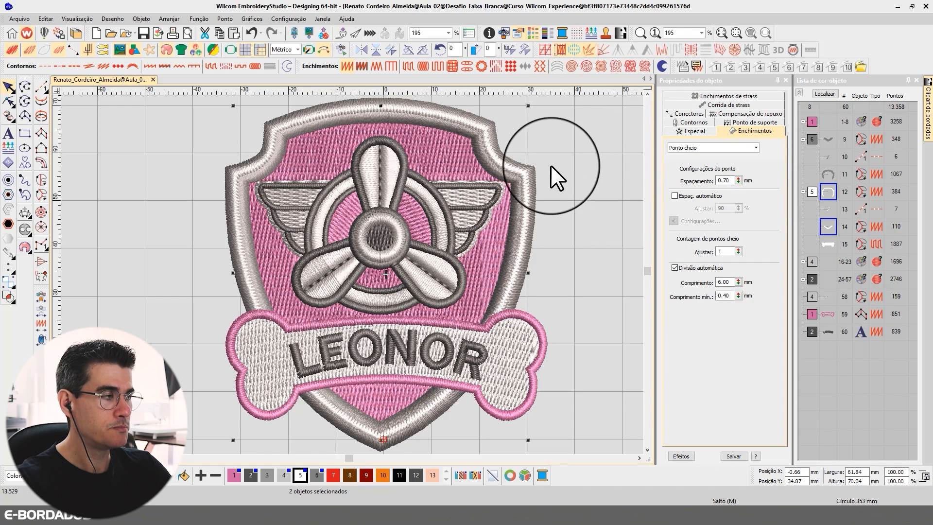
Check the underlay of the two white highlight lines, set their pull compensation to 0.45 mm and deselect them.
click(748, 123)
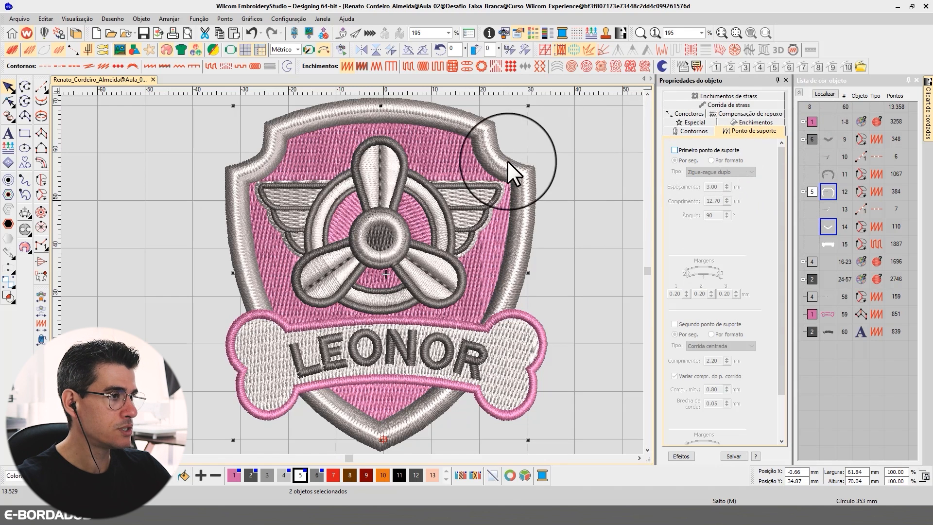
click(821, 92)
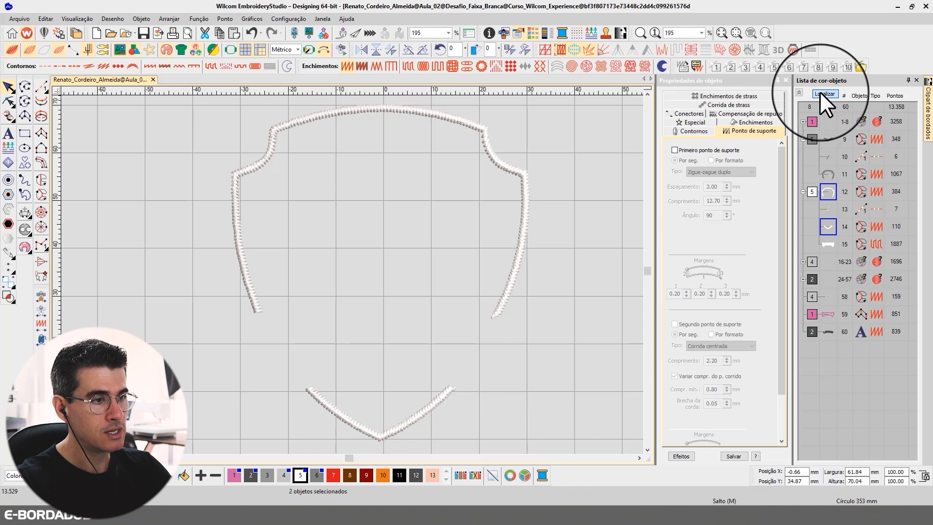
click(754, 115)
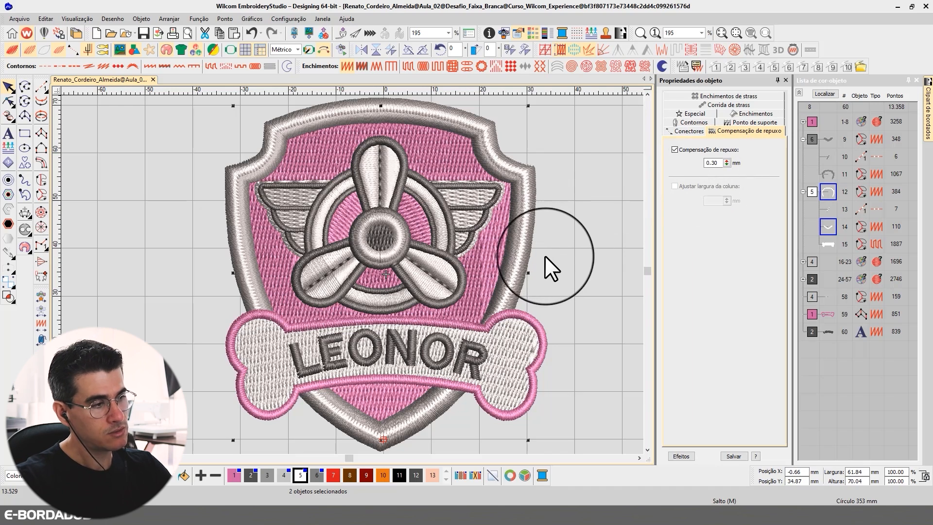
key(b)
drag(450, 252, 542, 343)
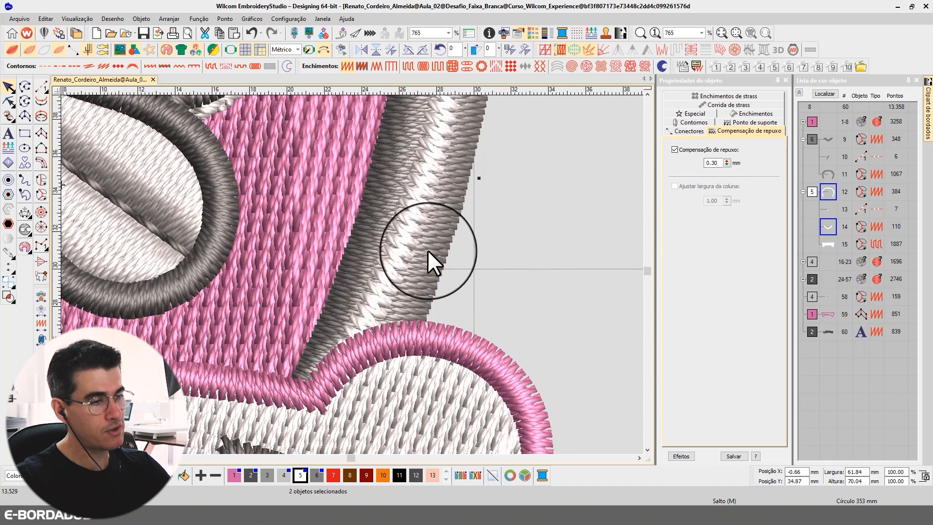
double_click(715, 162)
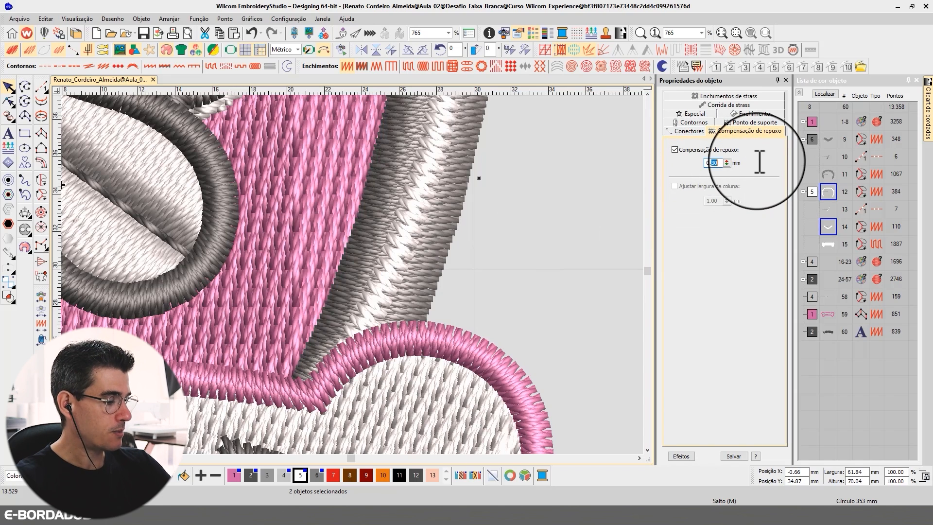
key(Return)
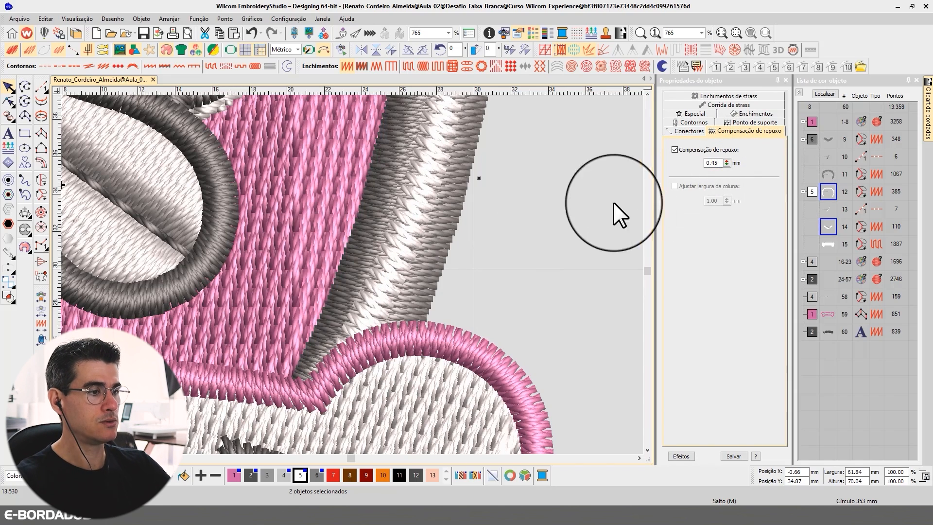
click(556, 205)
scroll(351, 273, down, 4)
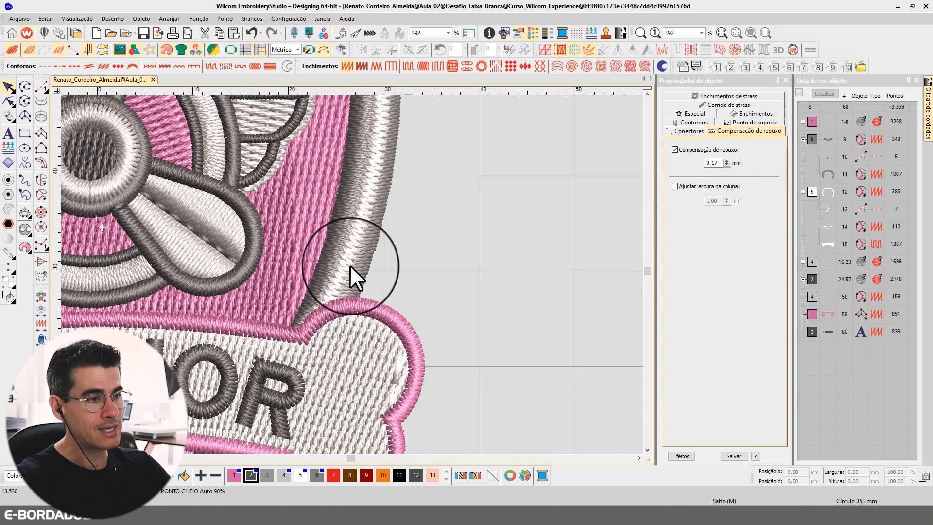
Reshape the upper highlight line by moving the two end nodes beside the bone's right end slightly outward to centre it in the border.
click(360, 255)
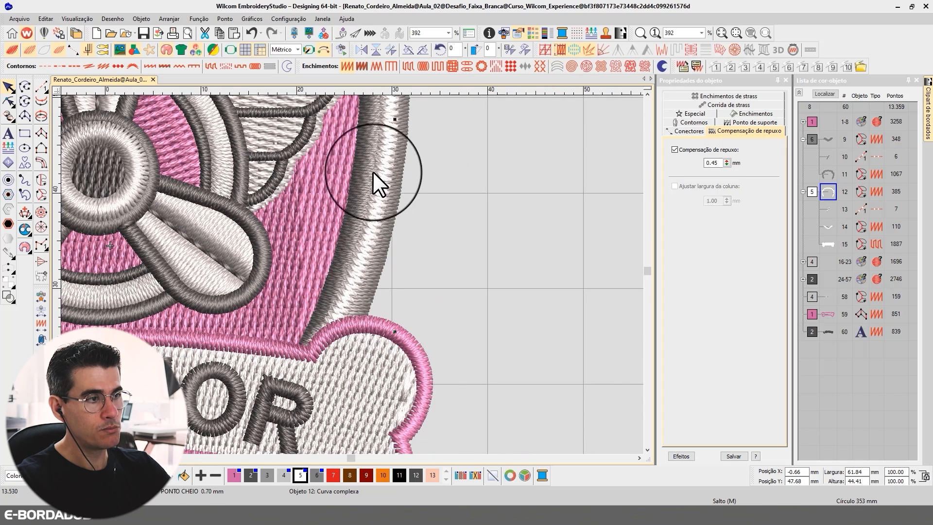
click(8, 101)
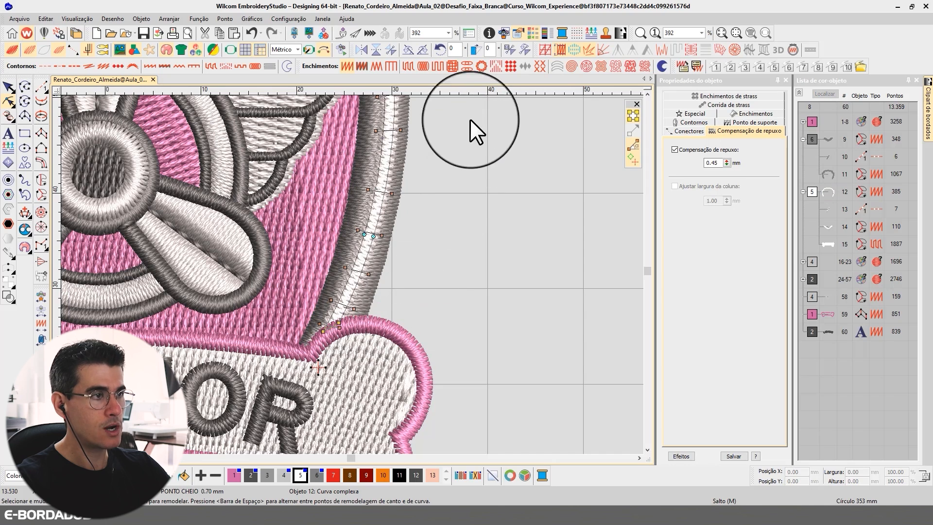
click(646, 92)
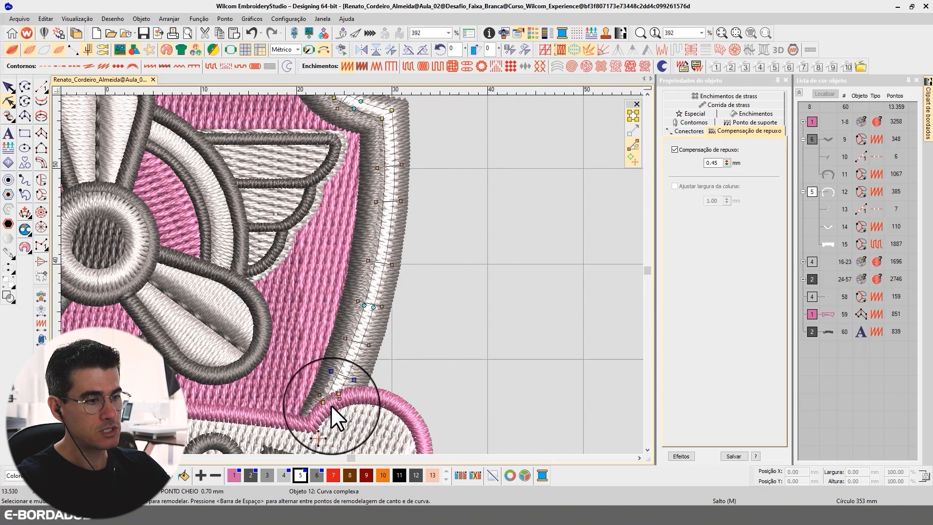
click(339, 393)
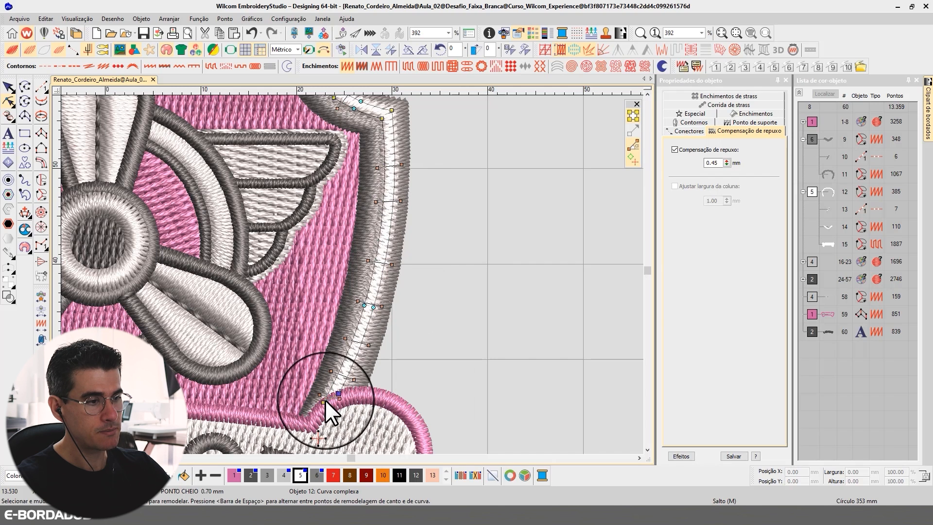
click(325, 402)
drag(338, 395, 346, 393)
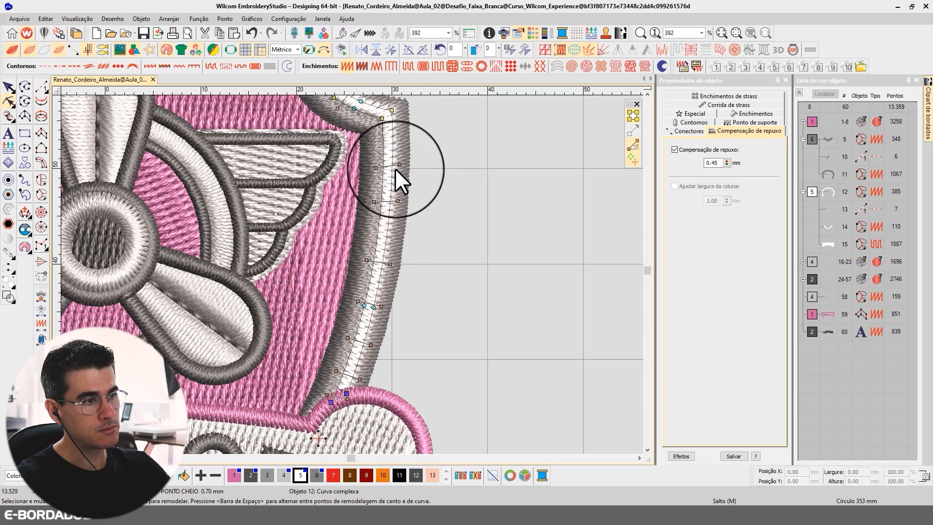
drag(347, 393, 346, 392)
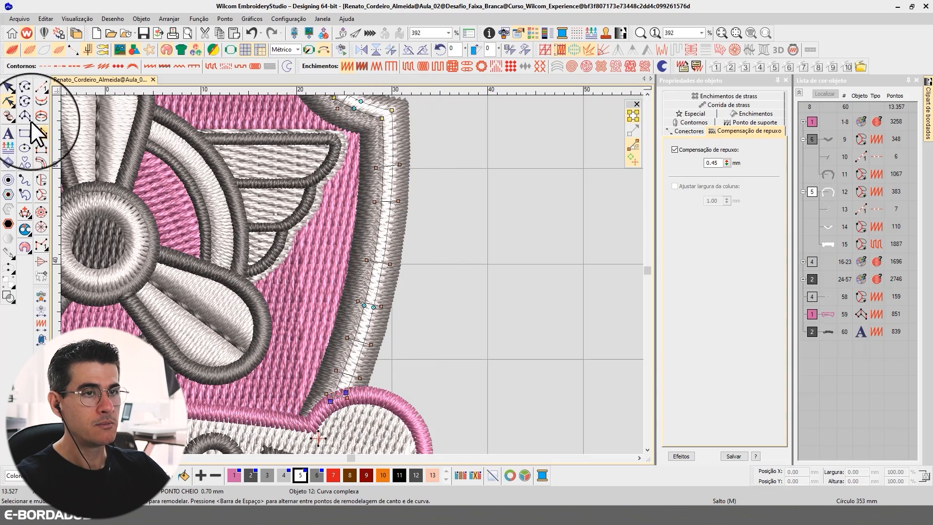
click(8, 86)
Reshape the highlight line in the shield's upper right notch by deleting surplus nodes and repositioning the remaining curve nodes along the border.
scroll(445, 276, down, 2)
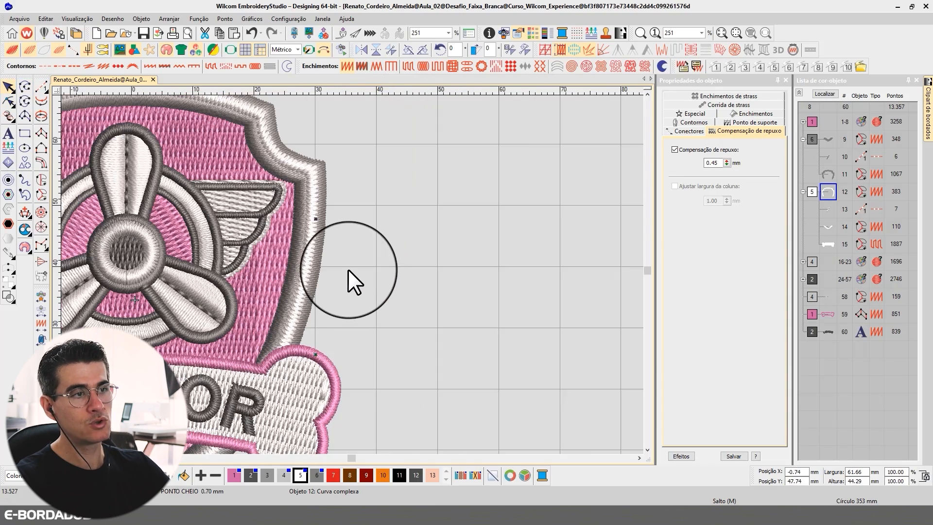
scroll(348, 270, down, 2)
scroll(185, 154, up, 1)
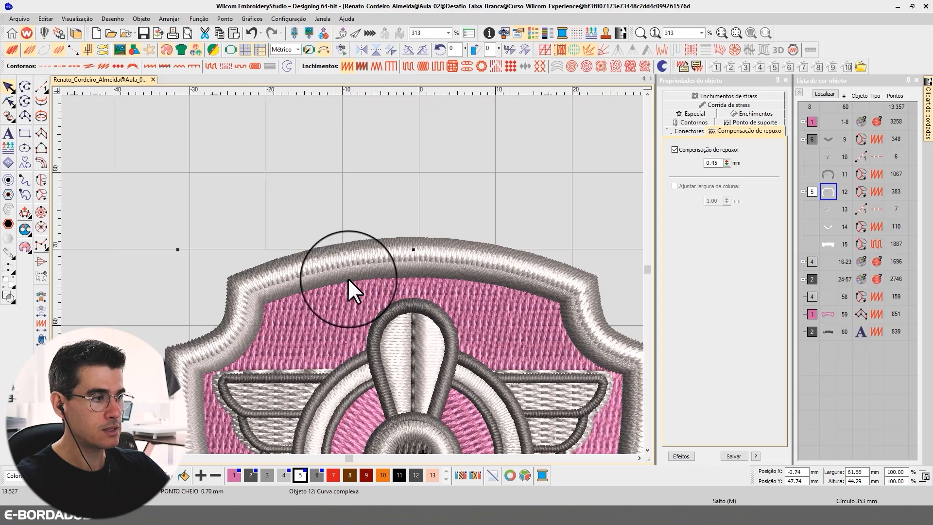
scroll(354, 279, up, 1)
scroll(351, 273, up, 2)
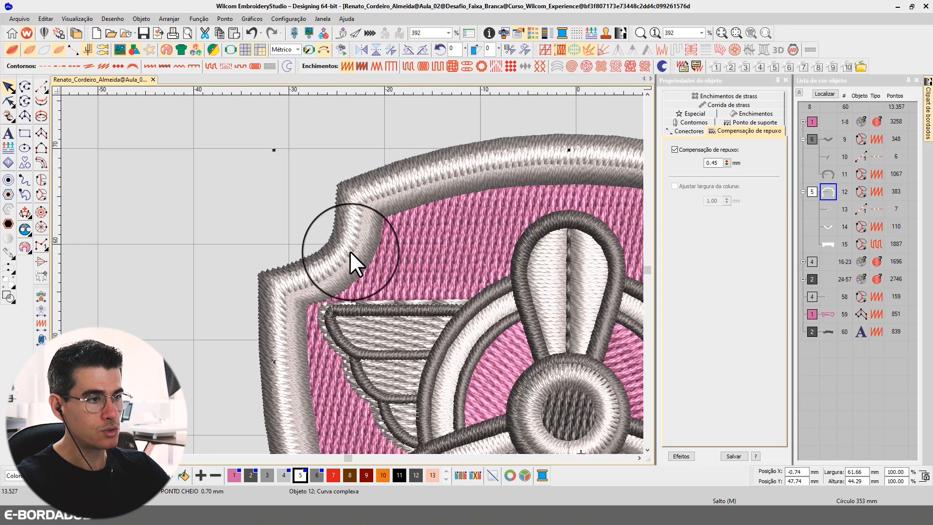
click(9, 102)
scroll(547, 272, down, 2)
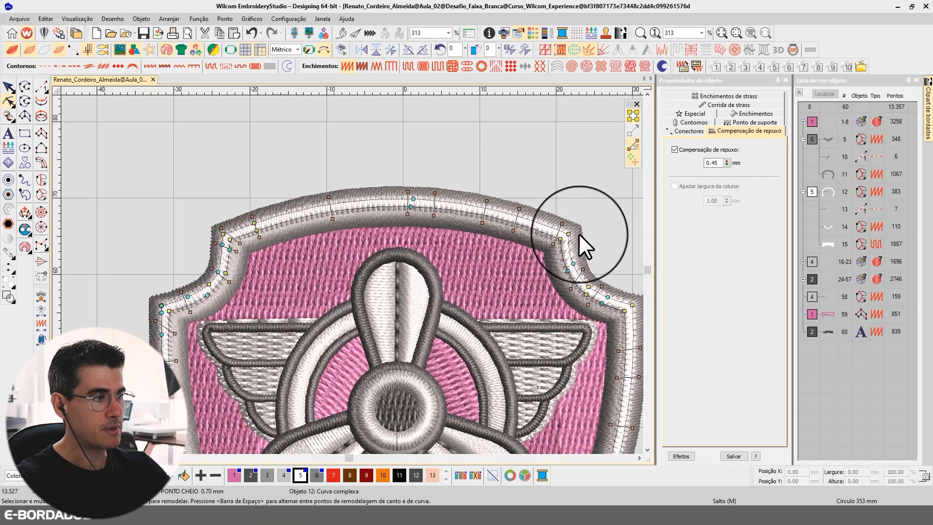
scroll(600, 299, up, 2)
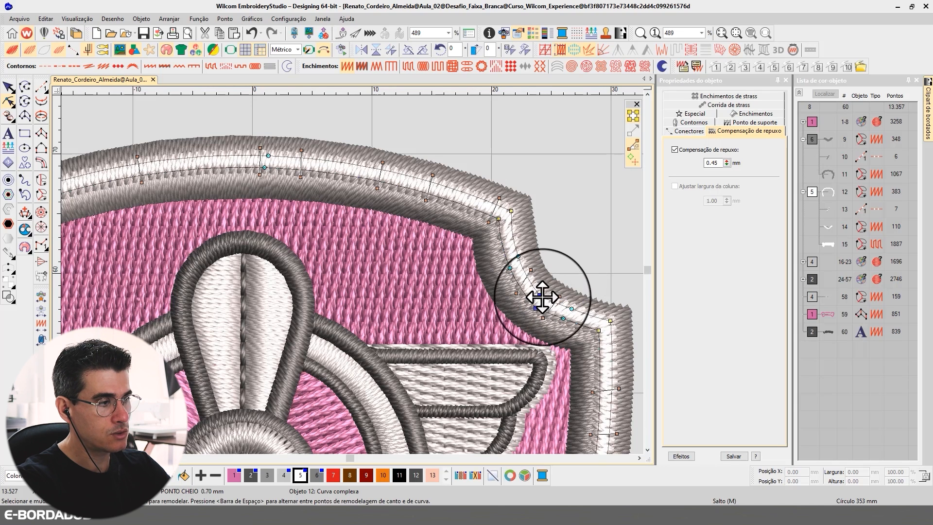
key(Delete)
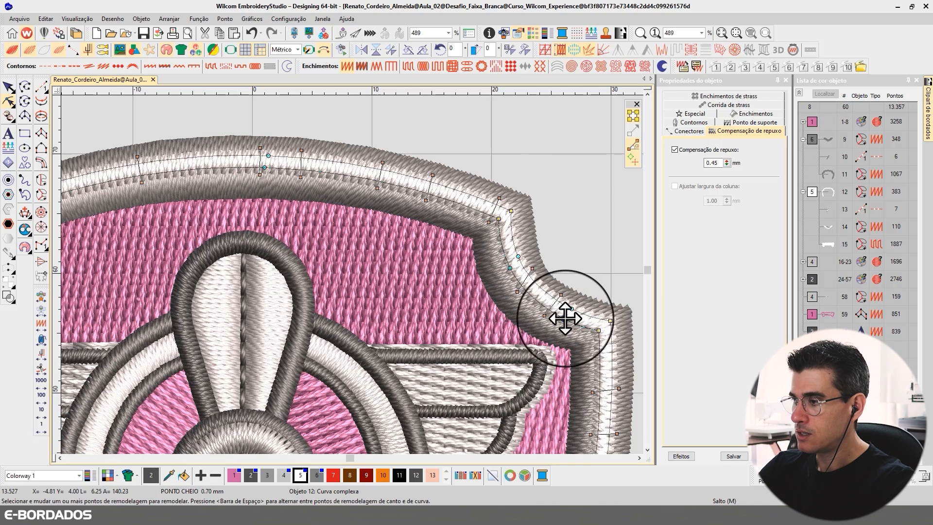
drag(559, 320, 568, 311)
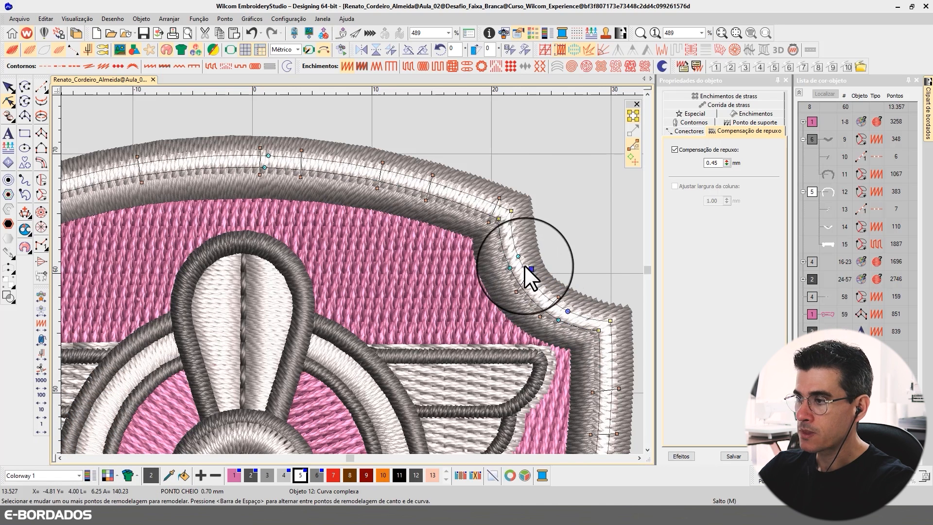
drag(509, 271, 518, 259)
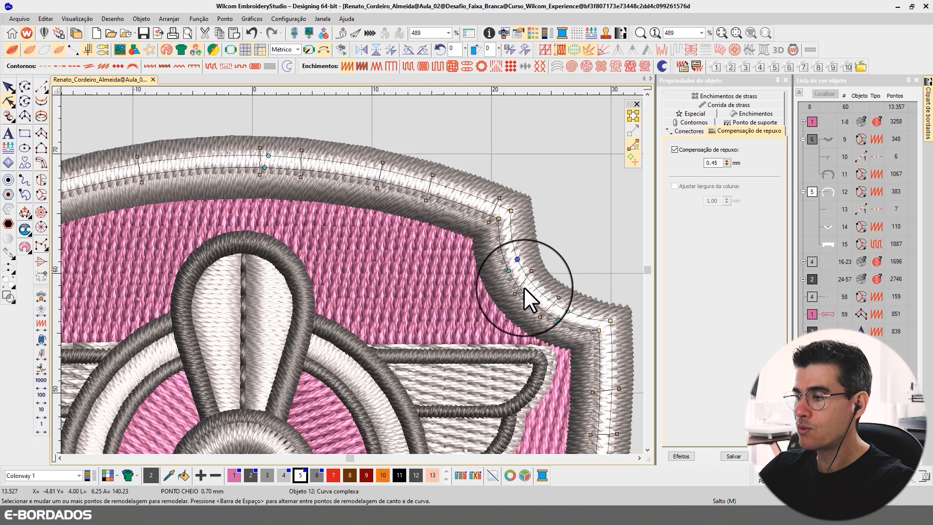
Replace the surplus inner corner node in the shield's upper left notch with a curve node and centre the highlight line's inner edge there.
drag(60, 458, 59, 457)
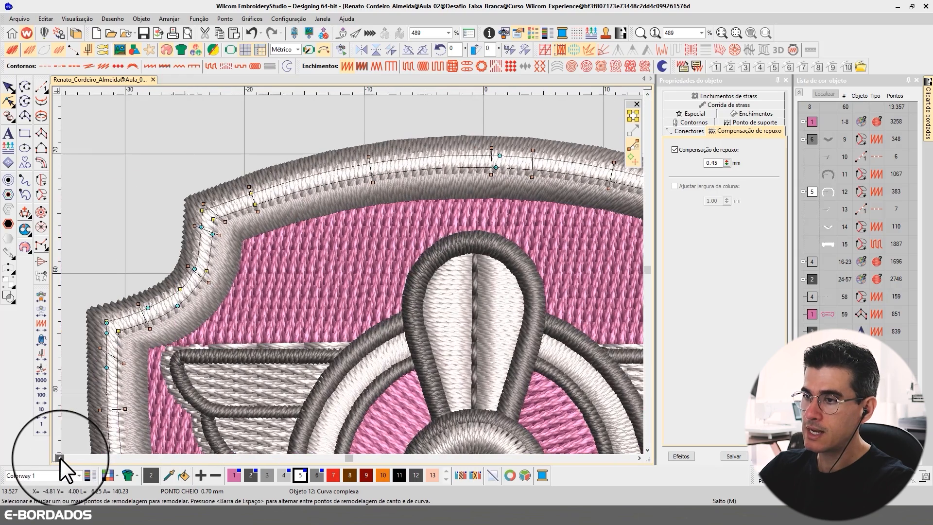
click(206, 271)
key(Delete)
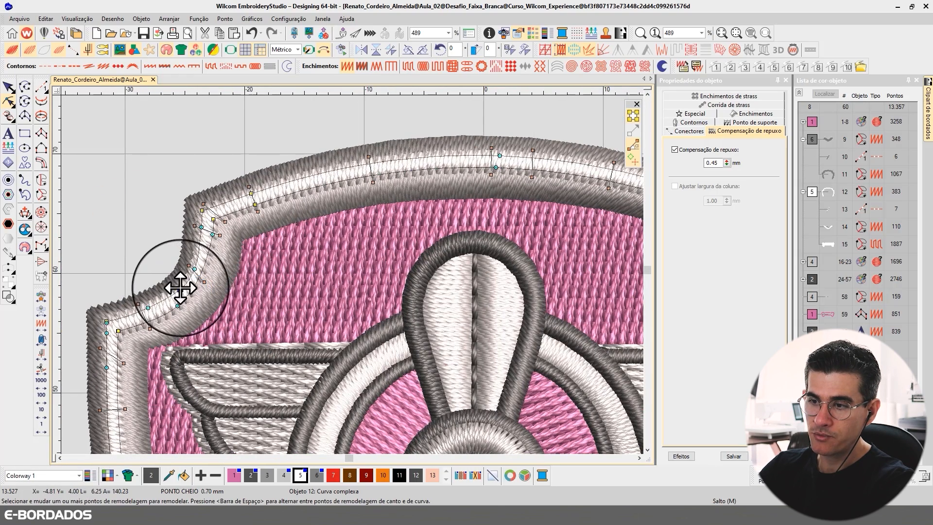
right_click(194, 287)
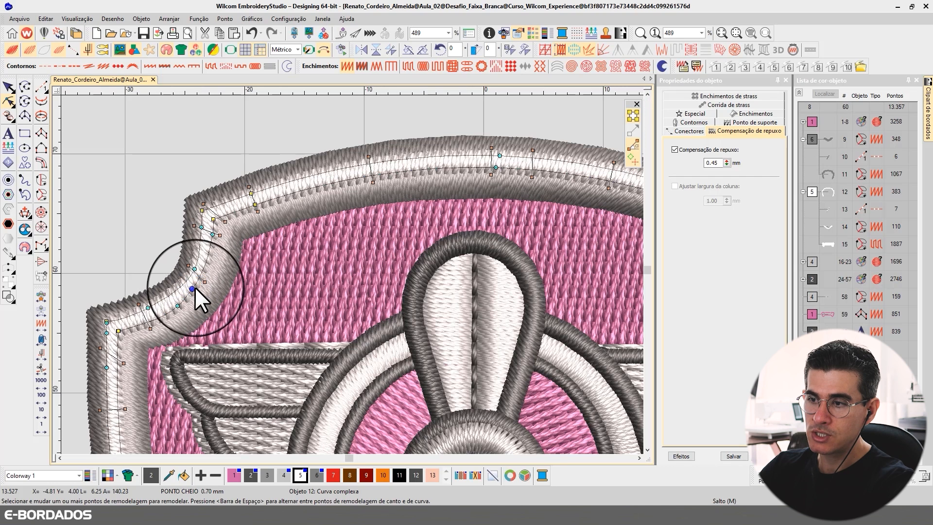
drag(195, 287, 203, 286)
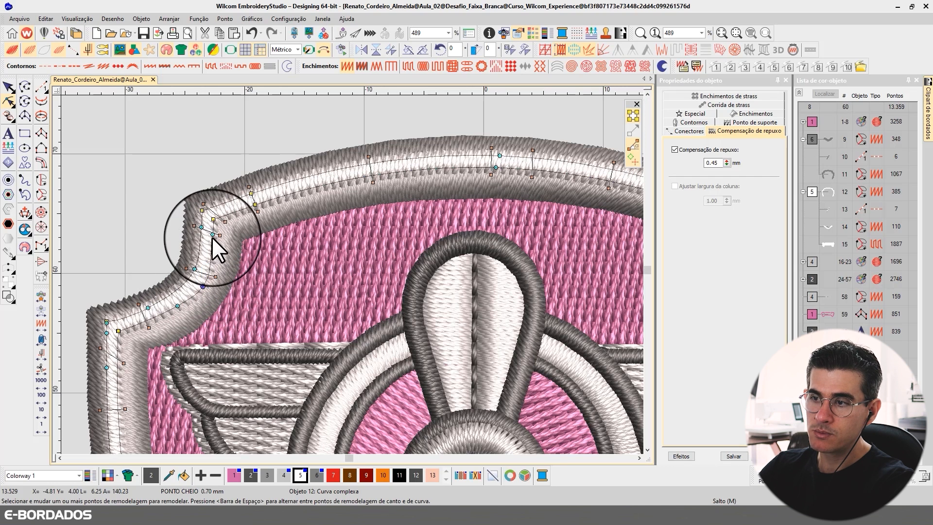
drag(213, 235, 215, 238)
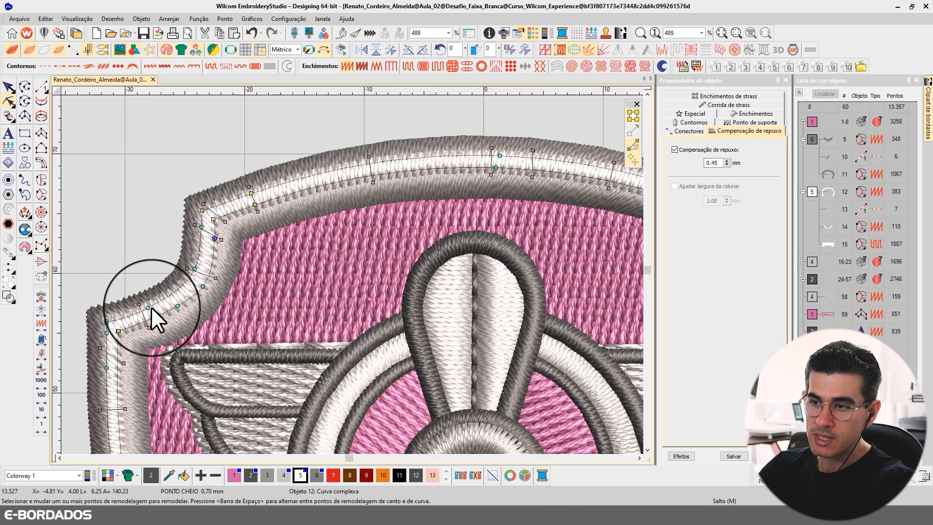
Reposition the lower curve nodes of the highlight line in the upper left notch to smooth its width and deselect the line.
mouse_move(150, 307)
mouse_down()
mouse_move(178, 309)
mouse_move(201, 287)
mouse_move(175, 308)
mouse_up()
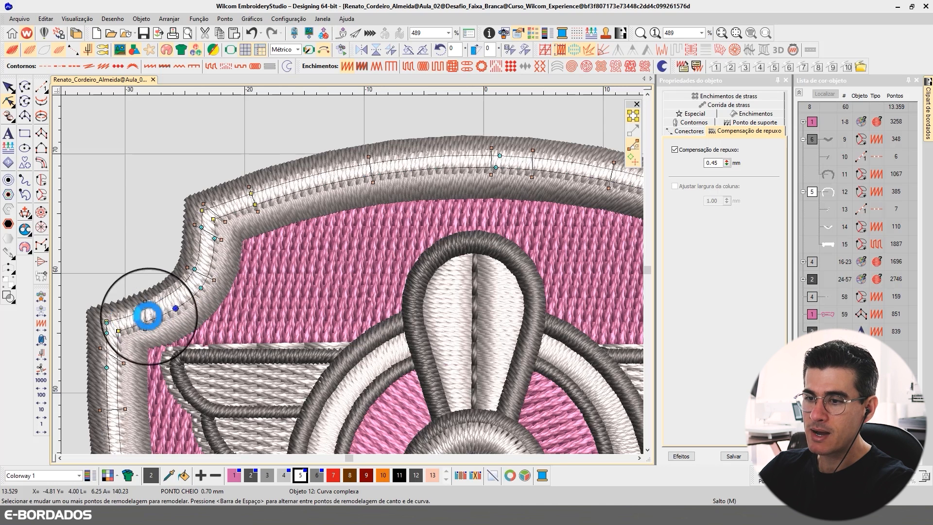
click(119, 331)
key(Delete)
drag(118, 331, 119, 332)
drag(200, 289, 198, 290)
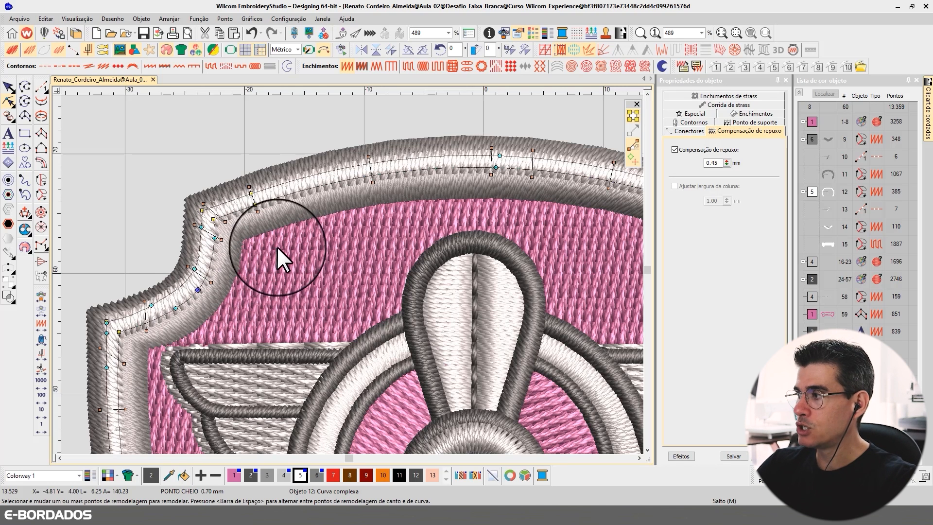
click(9, 86)
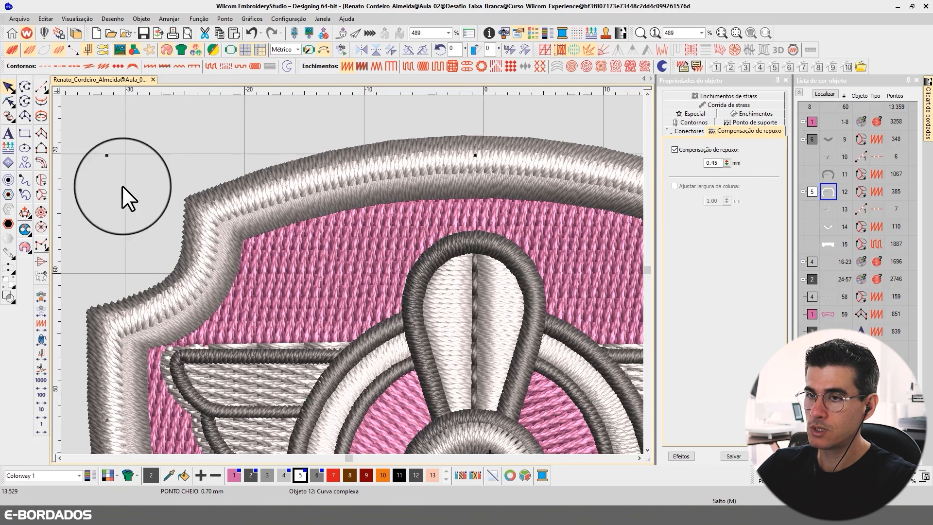
click(8, 101)
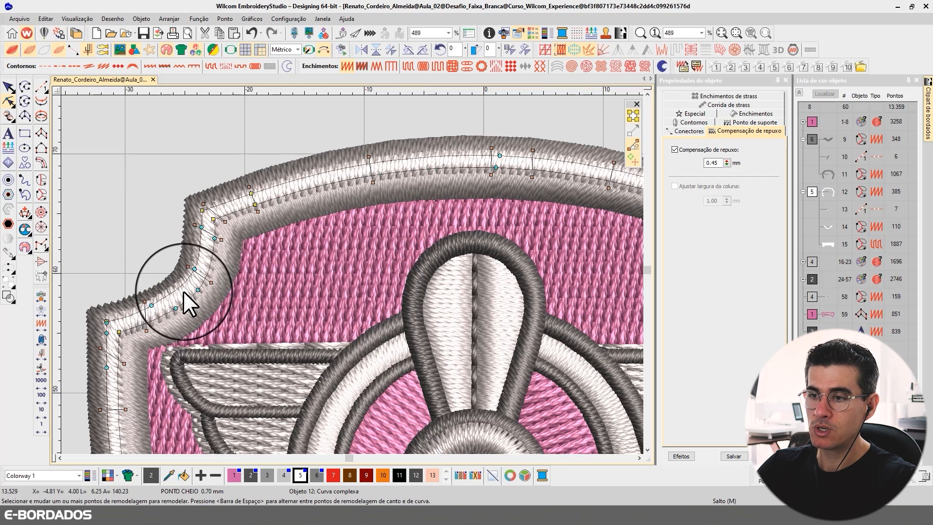
click(9, 87)
click(158, 124)
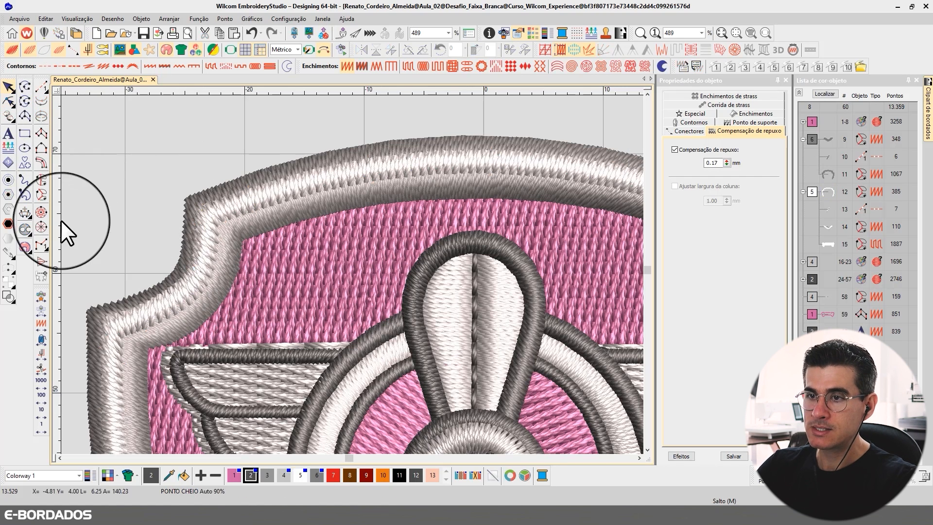
Start a red (colour 7) Column C line along the middle of the border, from the bone's left end to the shield's upper left corner.
scroll(384, 278, down, 4)
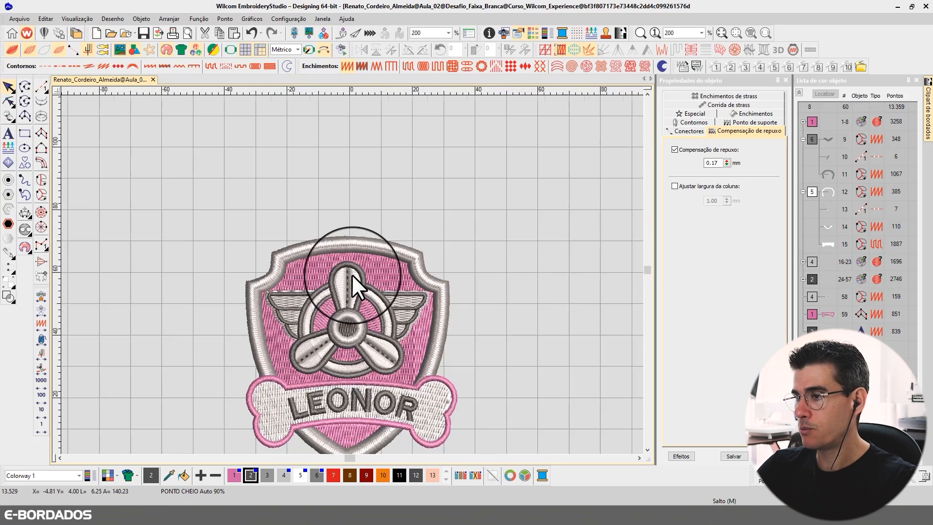
scroll(356, 271, up, 1)
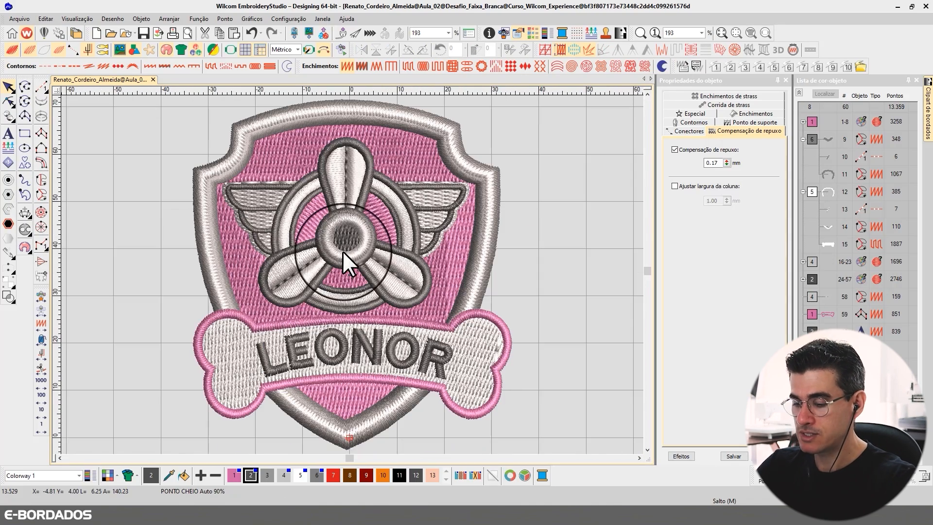
key(b)
drag(521, 349, 521, 349)
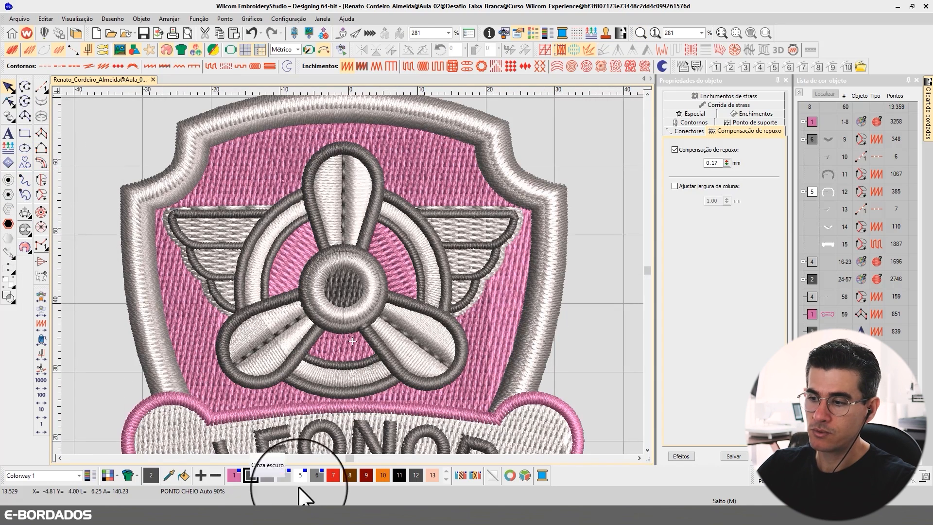
click(334, 475)
click(40, 168)
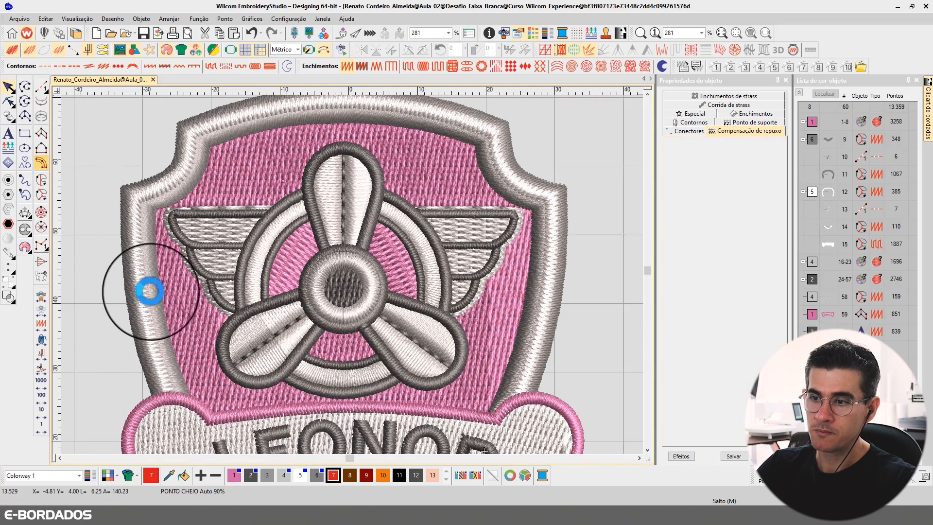
click(166, 396)
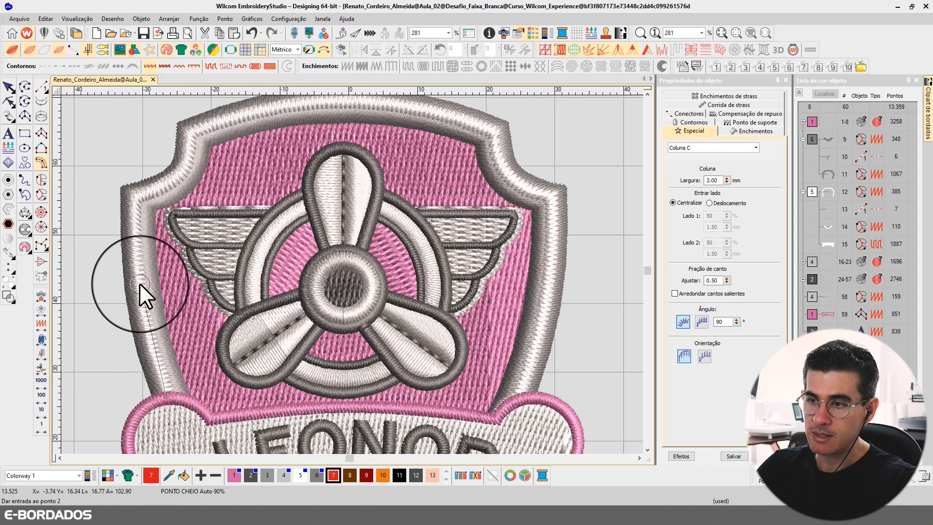
click(139, 283)
click(135, 193)
click(174, 176)
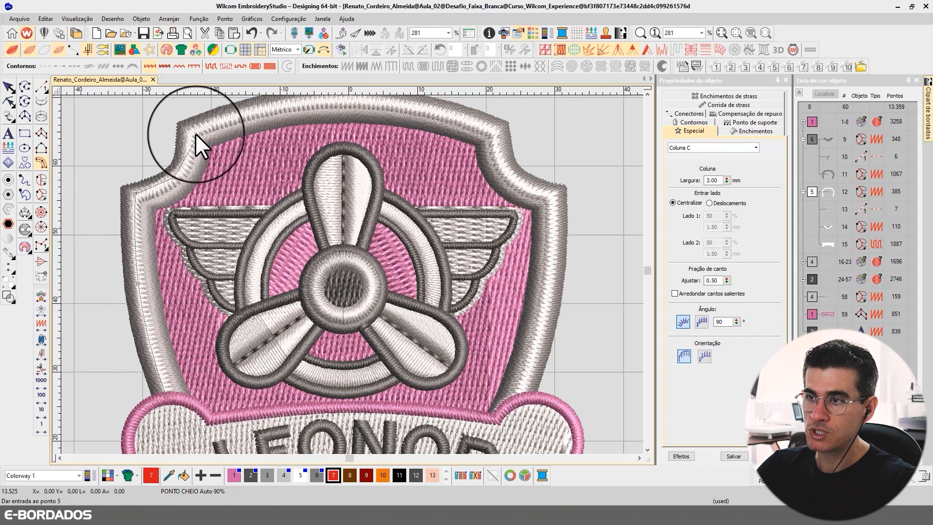
click(194, 129)
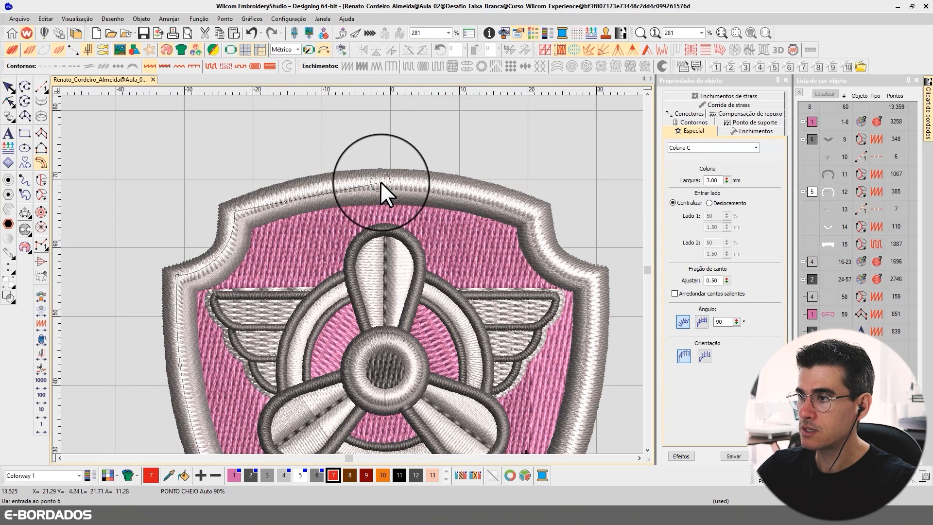
Continue the red column over the shield's upper arch and right notch down to the bone's right end and complete it.
click(380, 181)
click(535, 213)
click(551, 258)
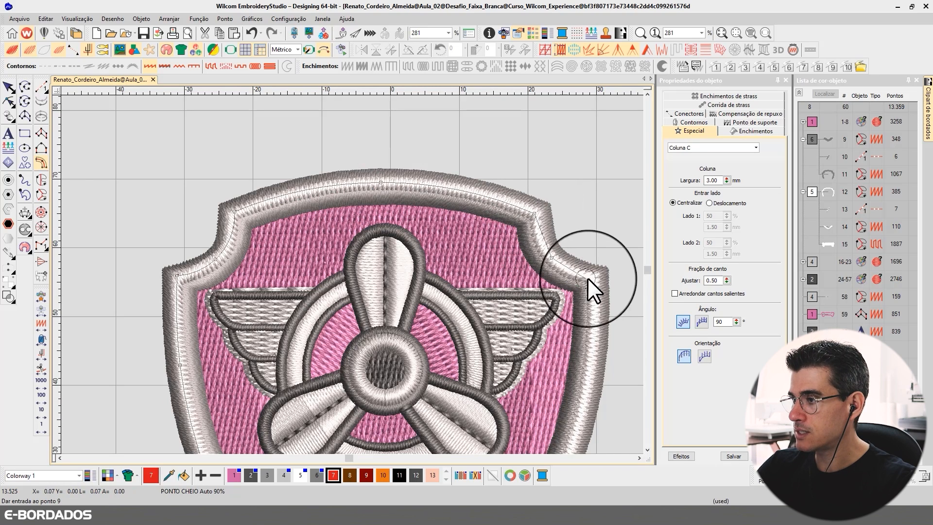
click(594, 278)
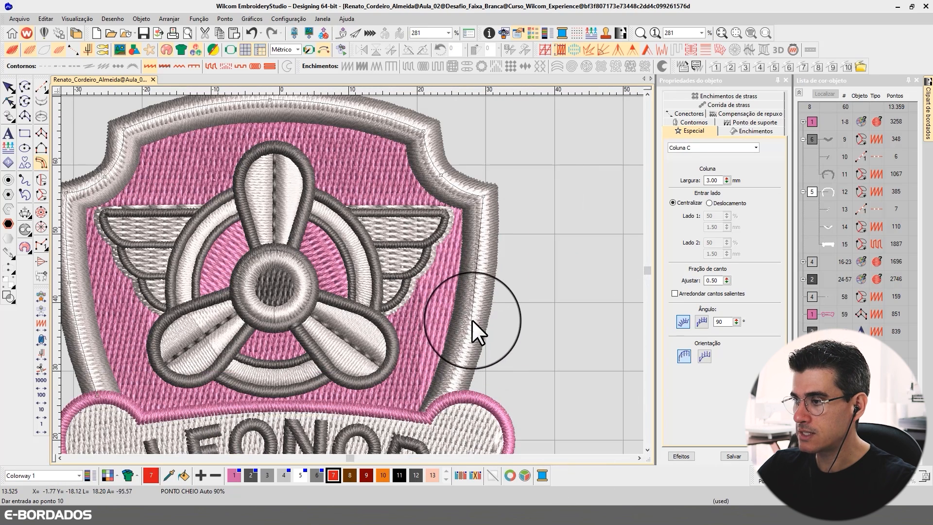
click(474, 311)
click(451, 390)
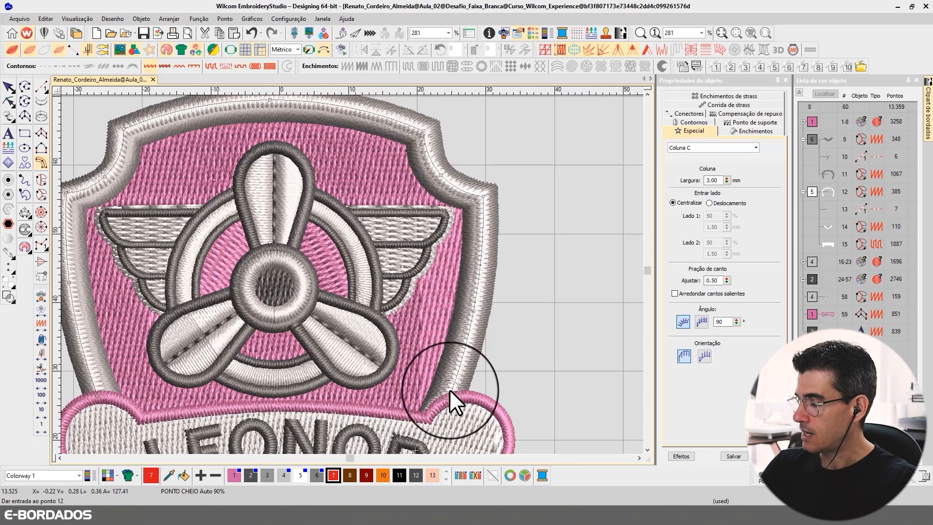
key(Return)
Select the red Column C line and set its width to 1.50 mm.
click(9, 88)
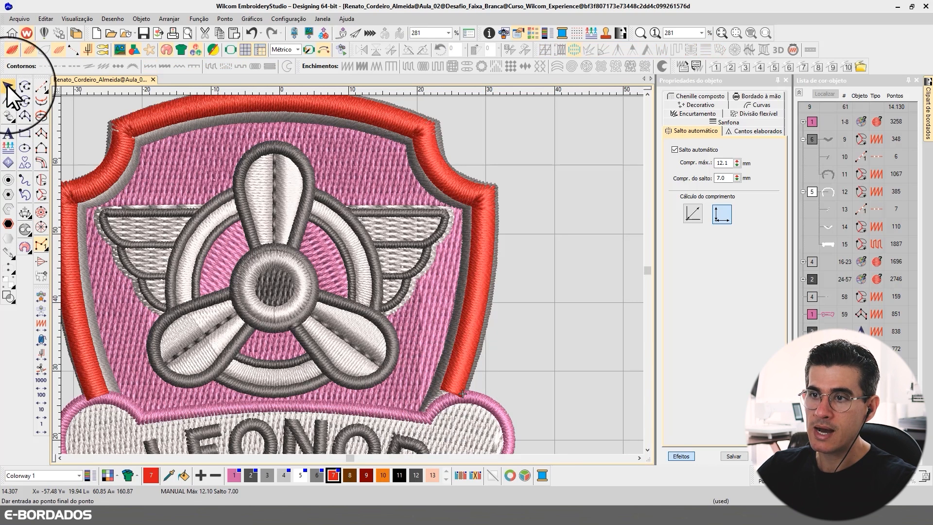
click(251, 117)
double_click(712, 180)
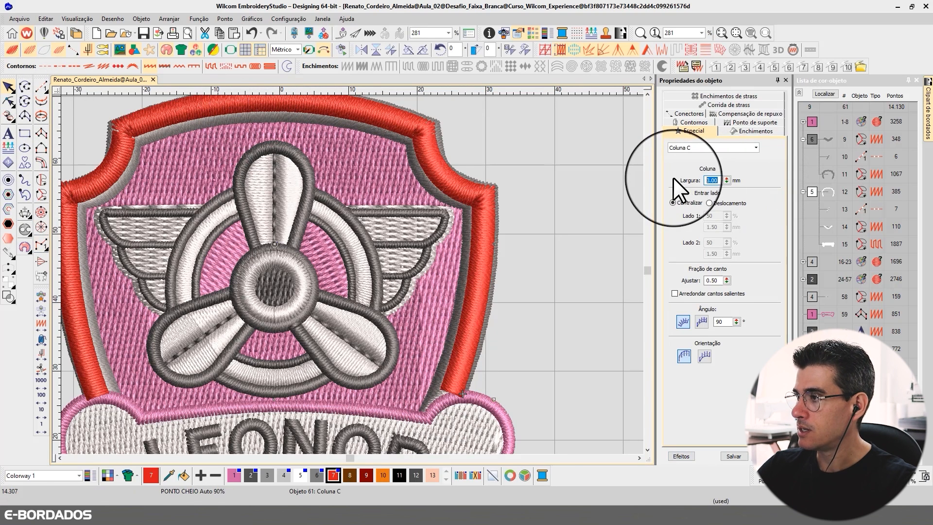
text(1.50)
key(Return)
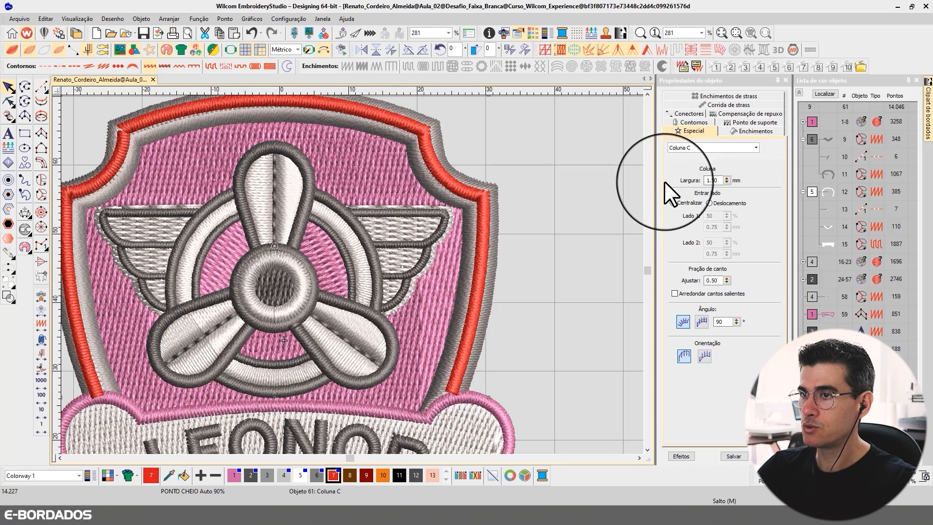
Reshape the red column's left side by nudging its nodes along the side and upper left notch to centre it in the border.
click(59, 457)
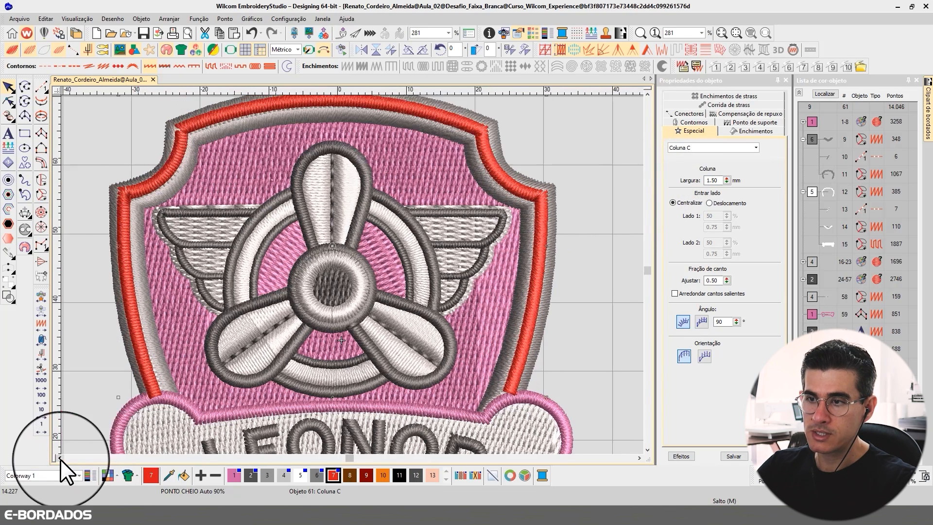
click(59, 458)
click(9, 101)
click(212, 183)
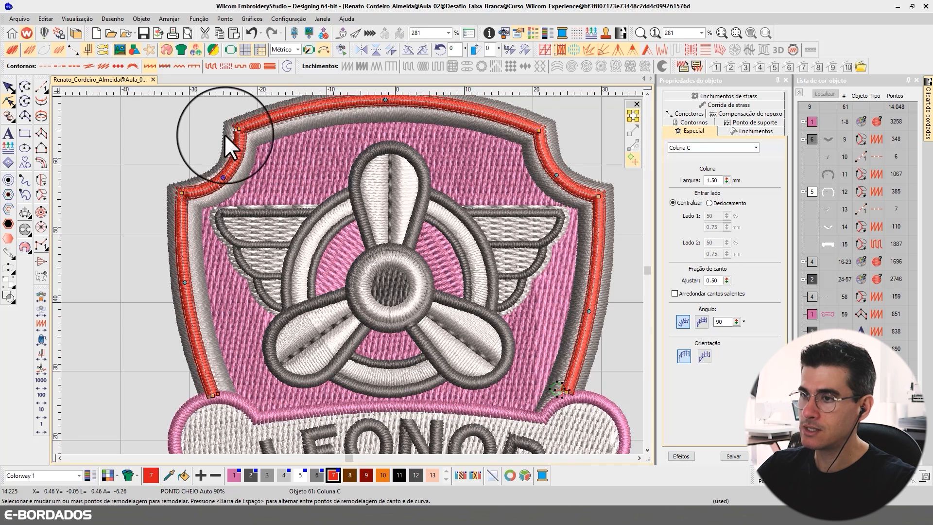
click(185, 283)
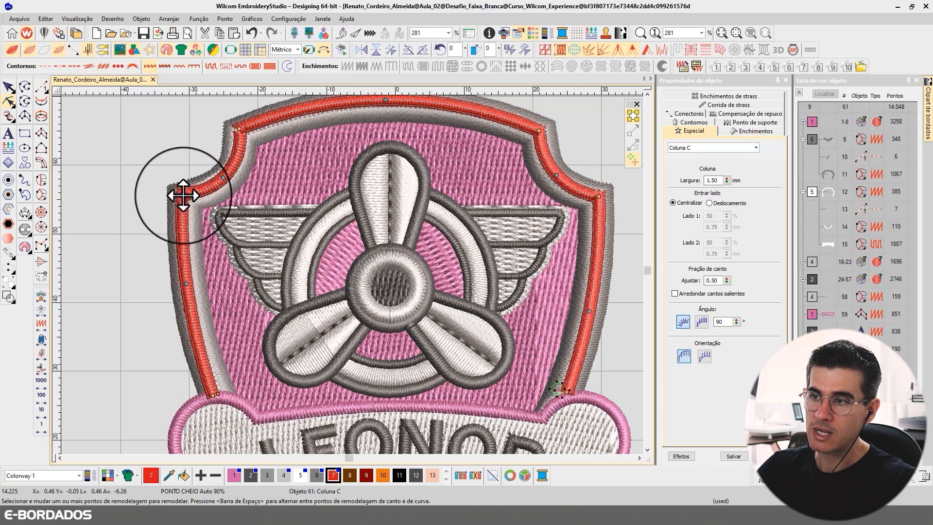
click(225, 178)
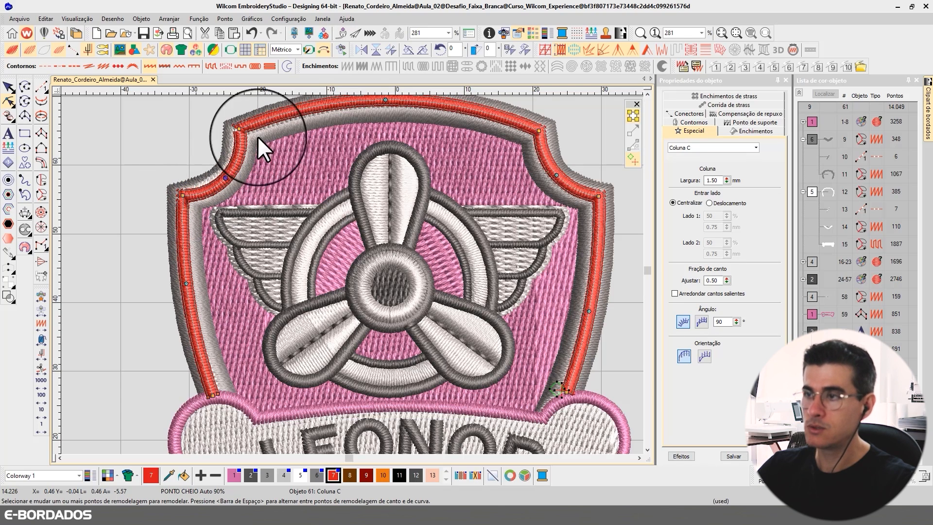
click(646, 91)
click(647, 91)
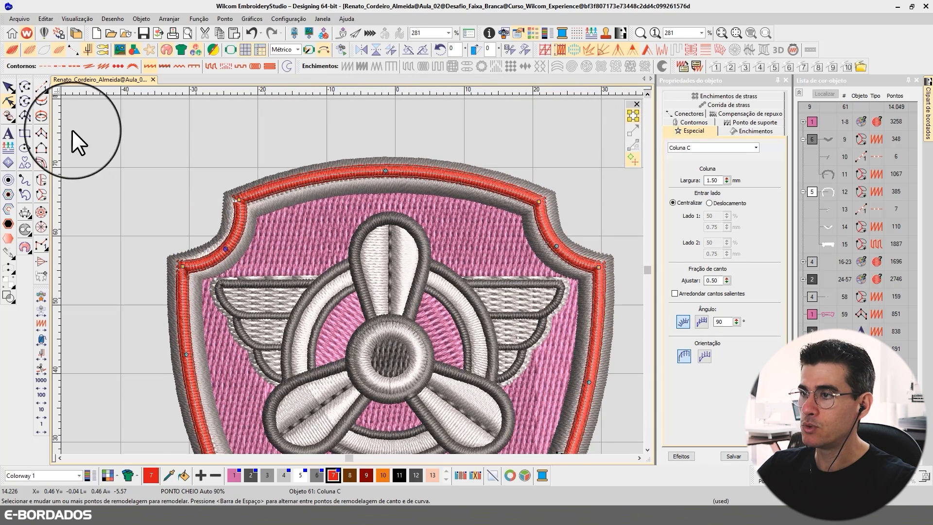
click(8, 87)
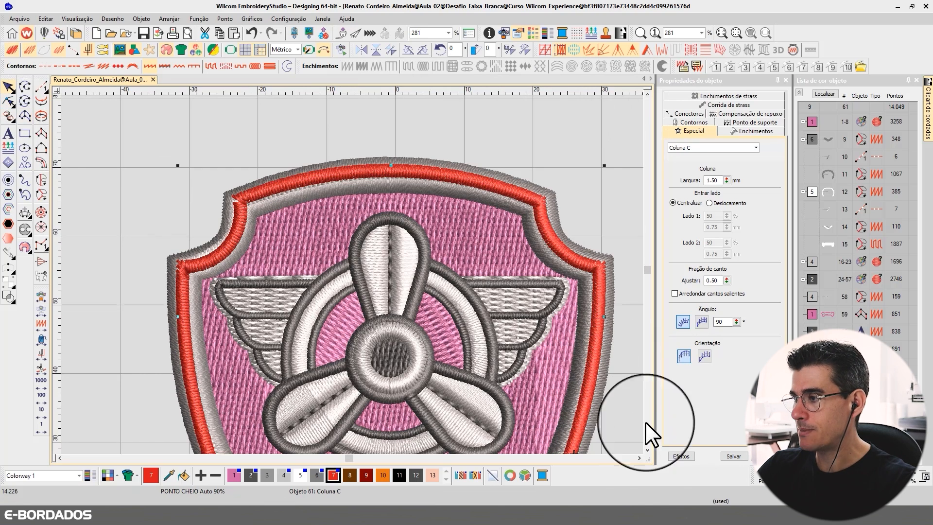
Check the red column's course and nodes along the border down to the bone, and open its width value for editing.
click(648, 449)
click(648, 449)
click(647, 449)
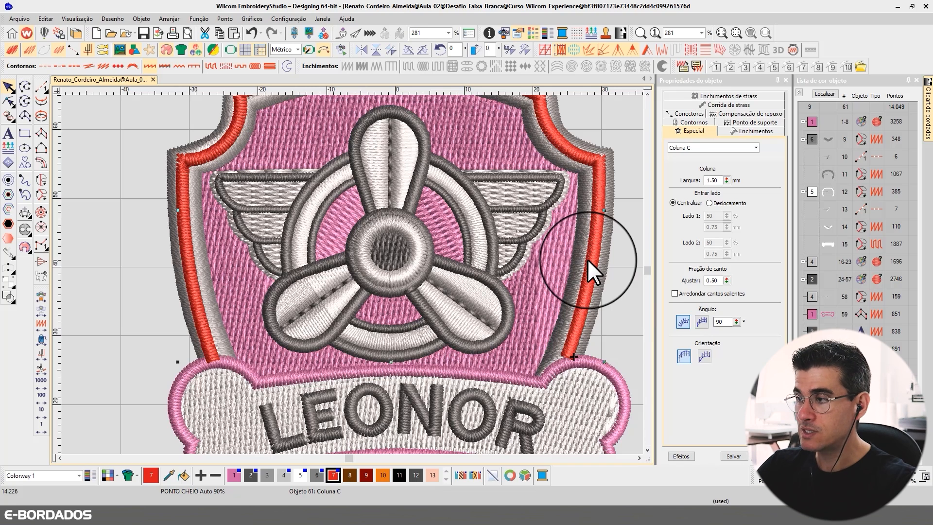
click(647, 94)
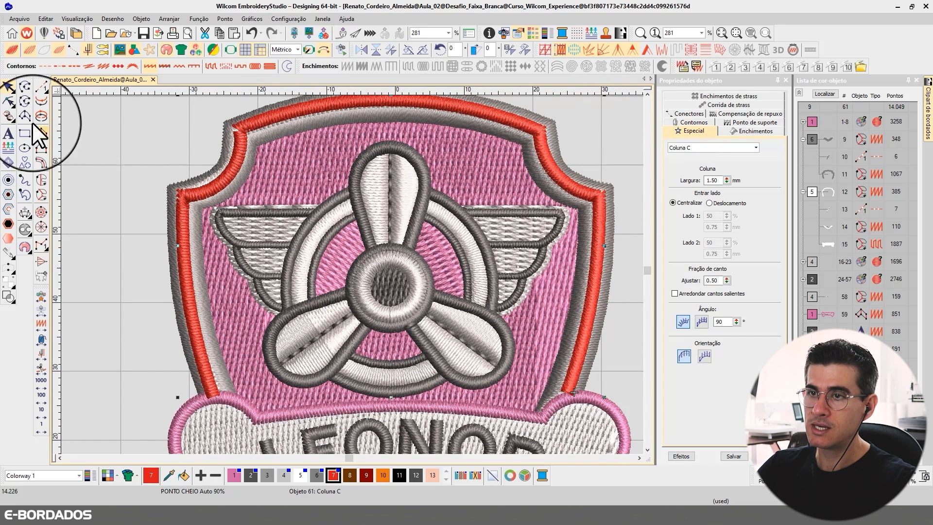
click(8, 101)
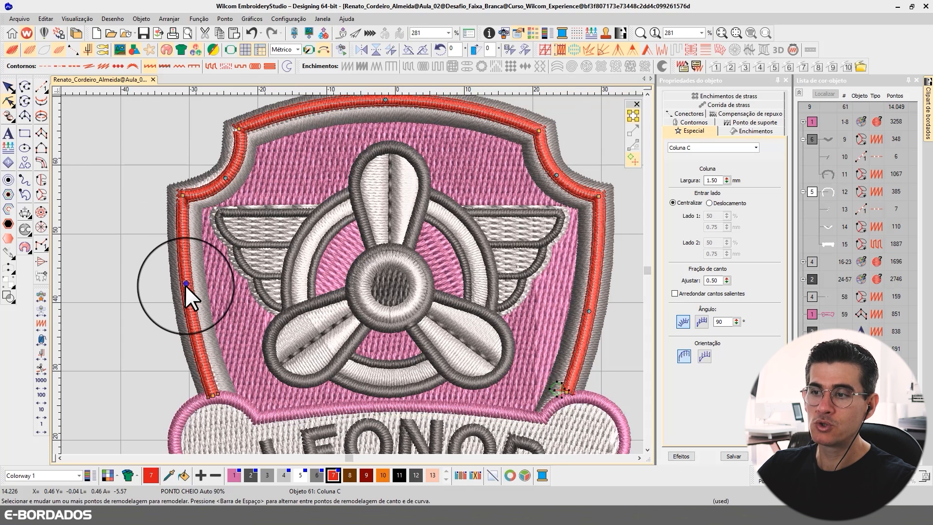
click(9, 86)
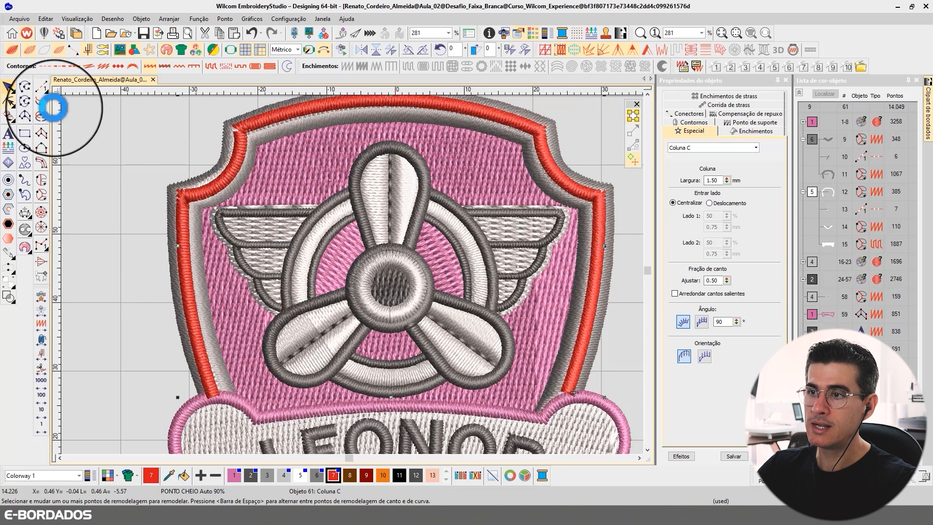
double_click(712, 180)
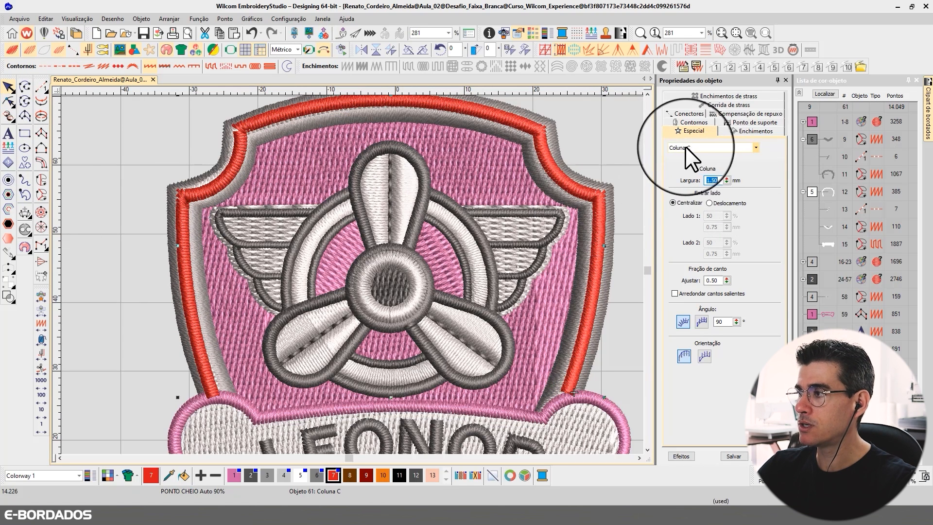
click(723, 181)
drag(723, 180, 688, 179)
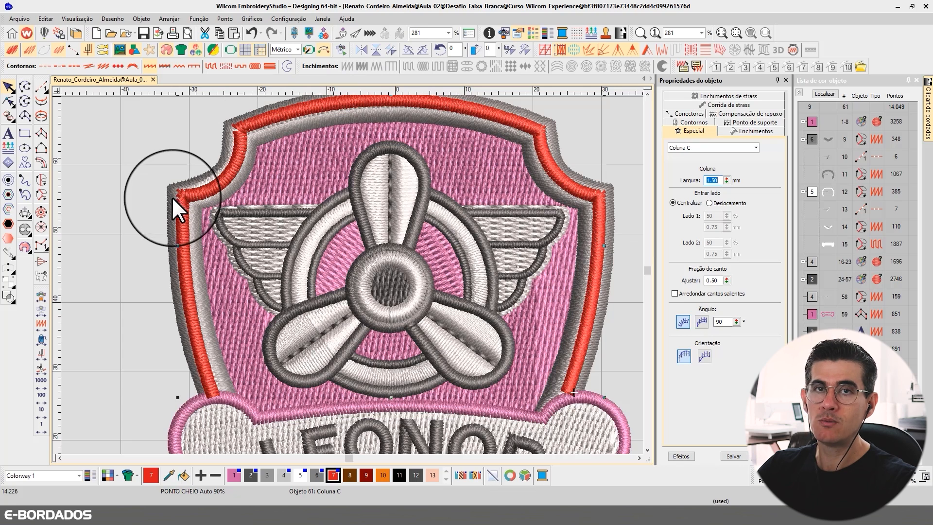
Bend the red column outward at the shield's upper left notch and inward along the upper arch by moving its nodes.
click(9, 102)
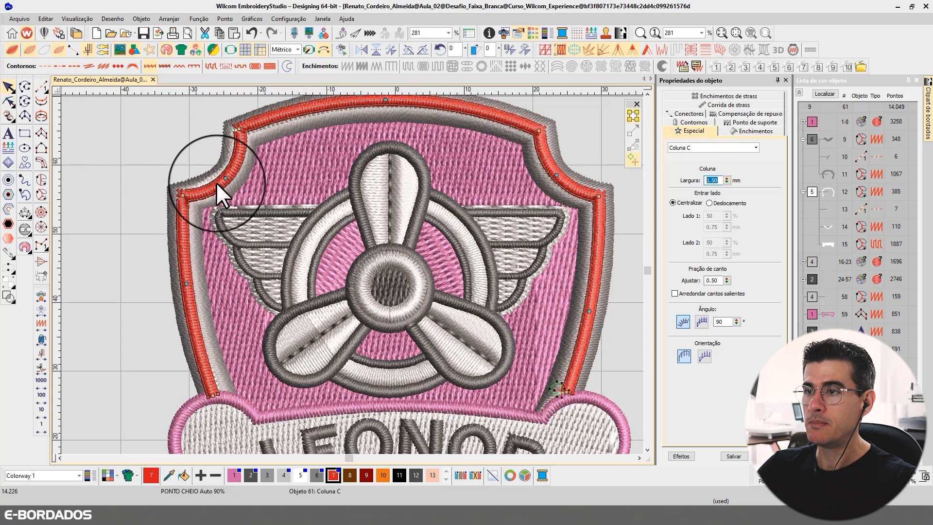
right_click(266, 119)
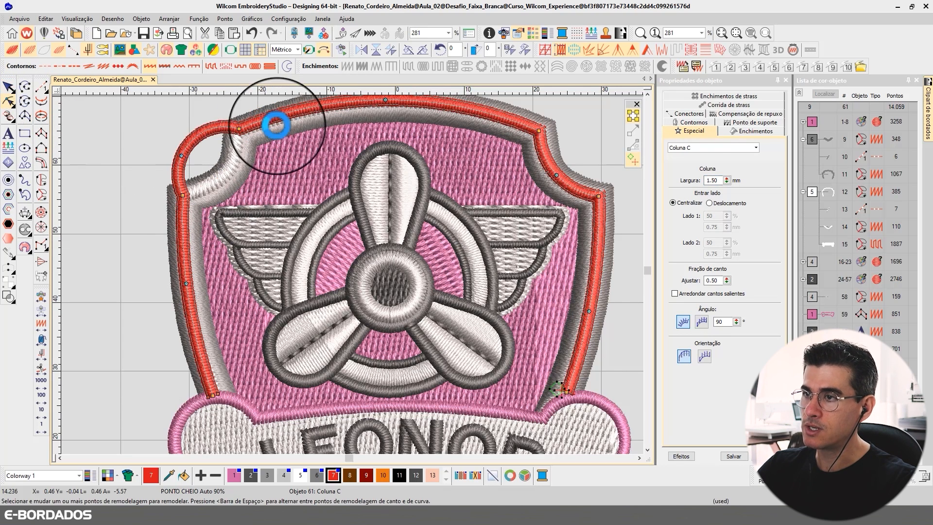
drag(266, 119, 272, 150)
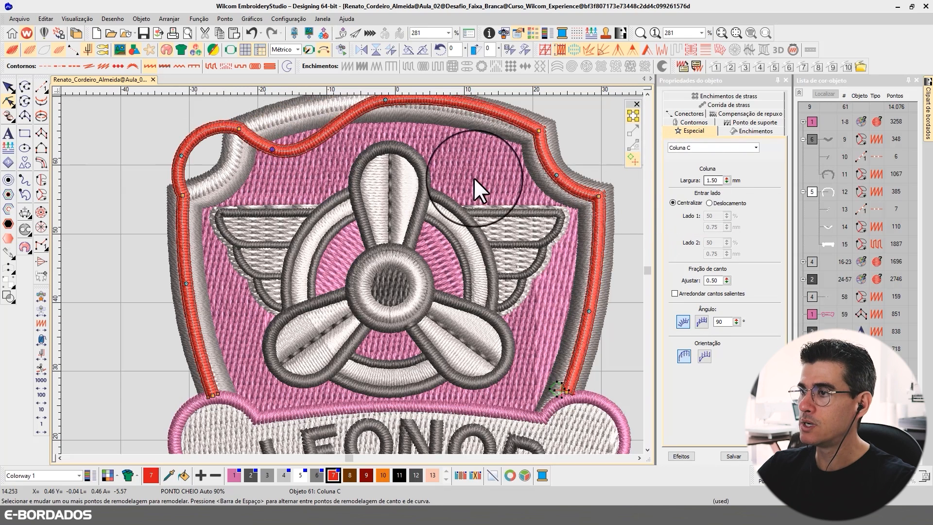
Delete the red Column C line from the shield border.
click(8, 87)
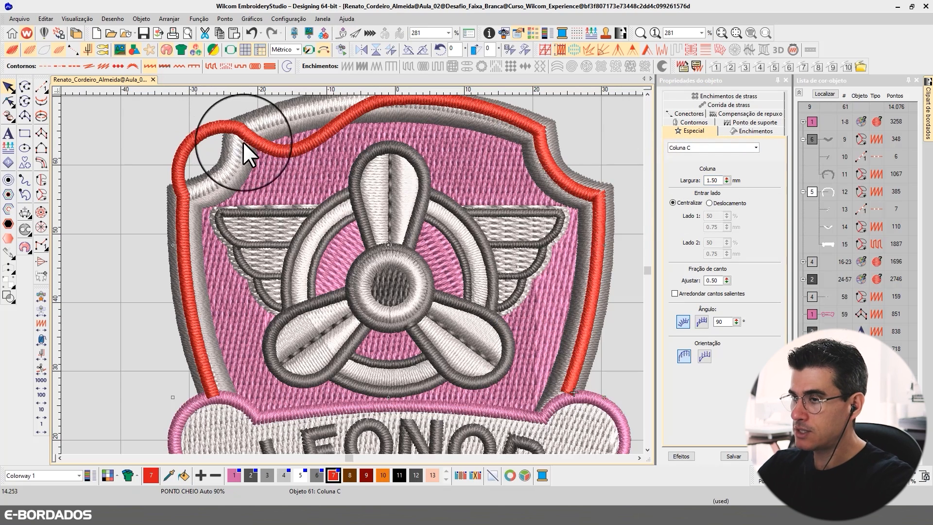
key(Delete)
Isolate the white highlight of the shield's upper border by hiding all other objects.
click(11, 100)
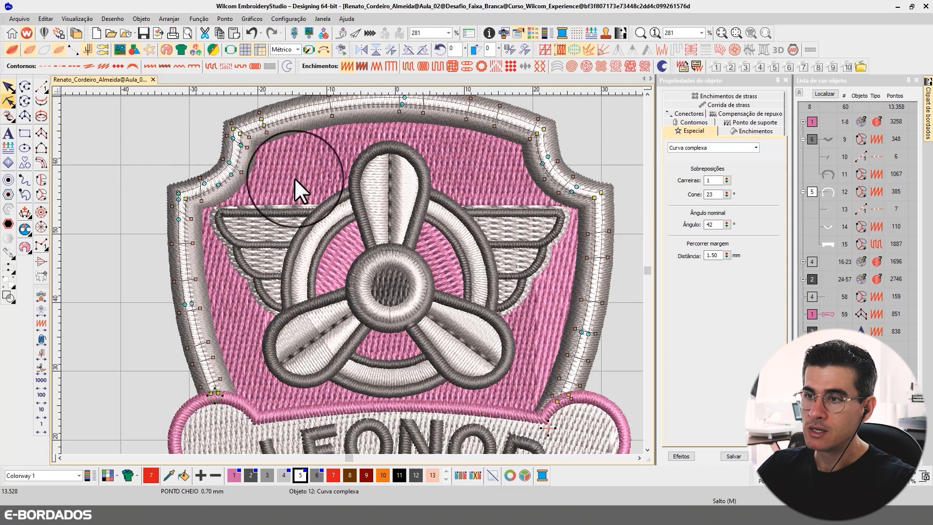
key(shift+s)
click(7, 83)
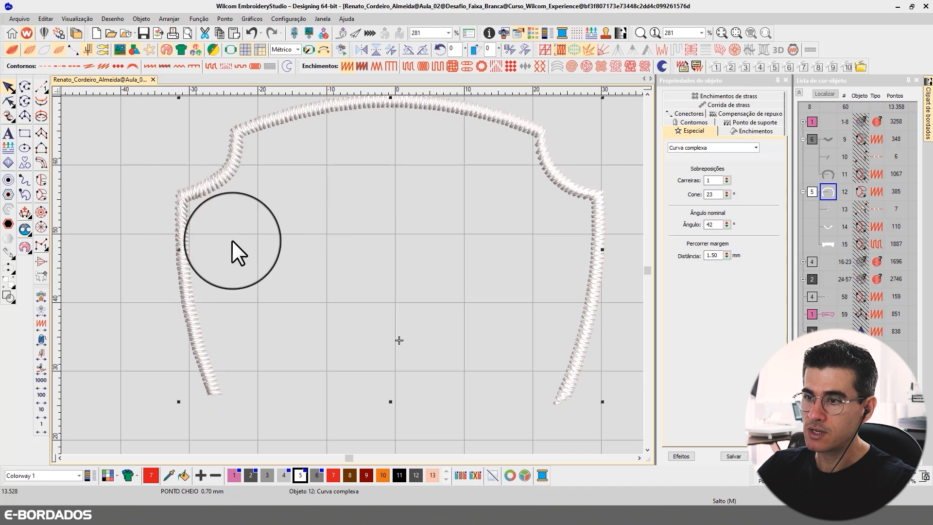
click(263, 301)
scroll(210, 298, up, 2)
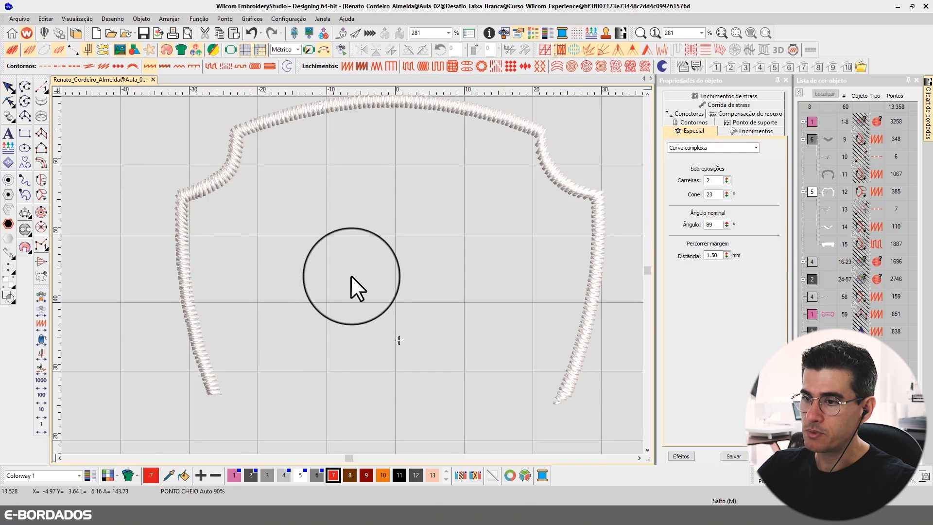
Try moving an outer node near the top of the isolated highlight's left side, and undo the change.
click(8, 101)
click(314, 185)
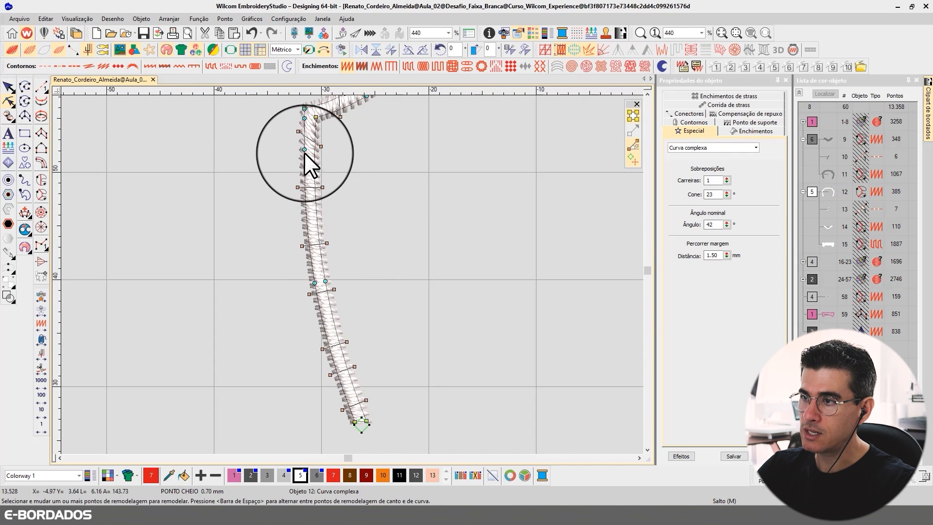
drag(303, 150, 295, 150)
key(ctrl+z)
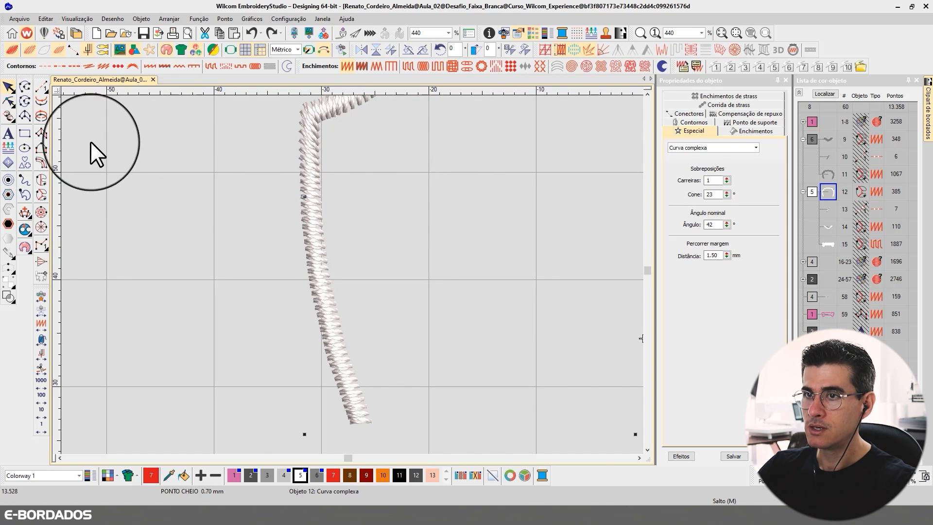
Try widening the highlight's left side by moving the outer nodes at its lower end and along the side, and undo the changes.
click(8, 100)
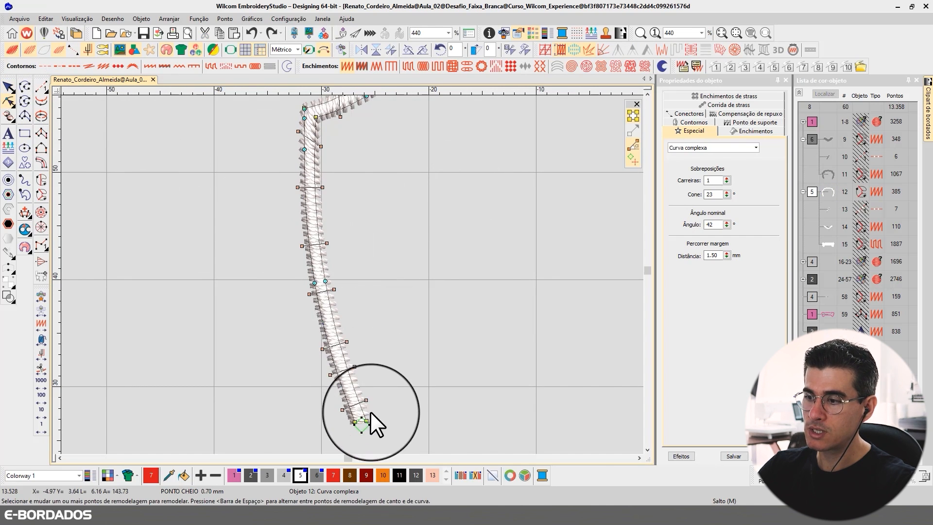
drag(350, 421, 348, 421)
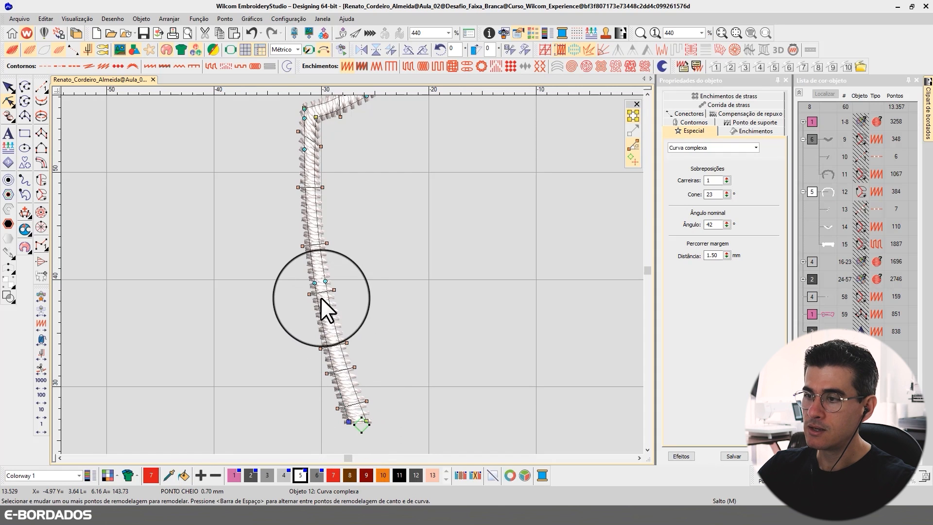
drag(315, 282, 312, 282)
drag(305, 149, 301, 147)
click(293, 187)
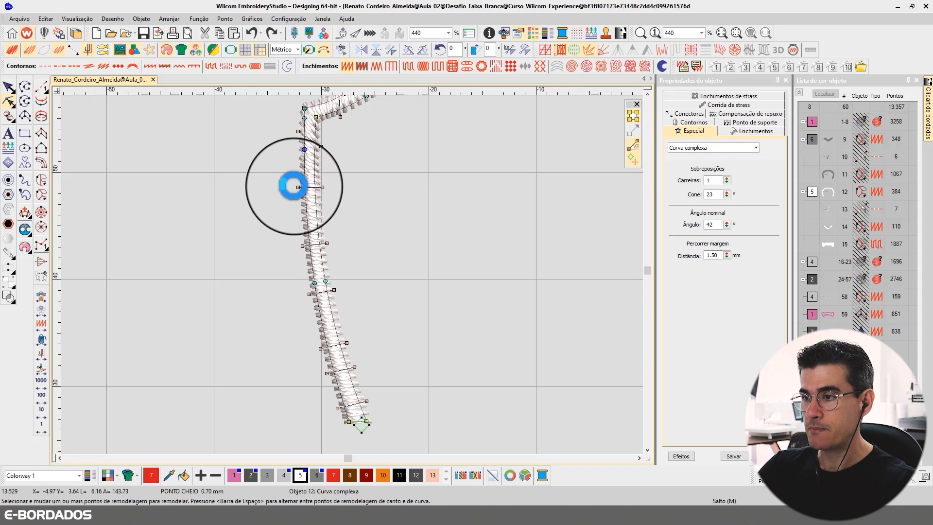
click(14, 90)
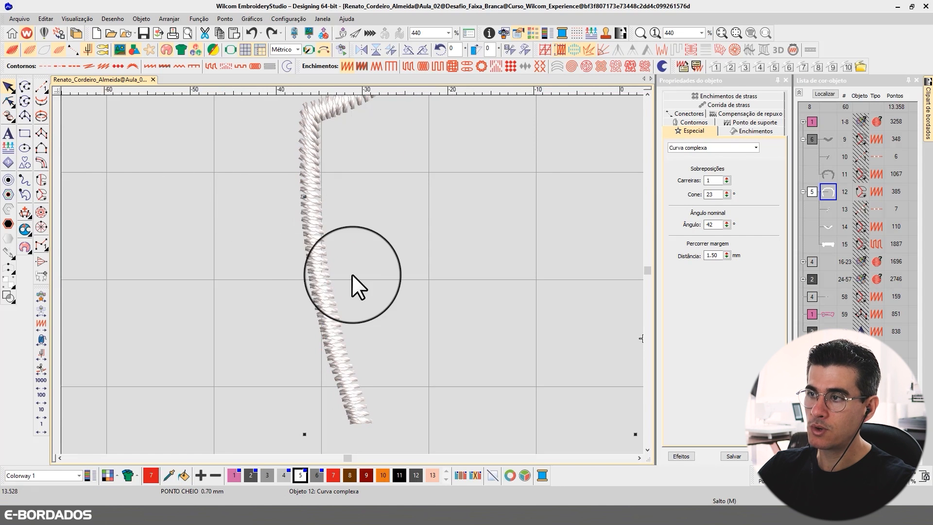
Show all objects again and fit the whole shield design in view.
scroll(379, 274, down, 4)
click(480, 260)
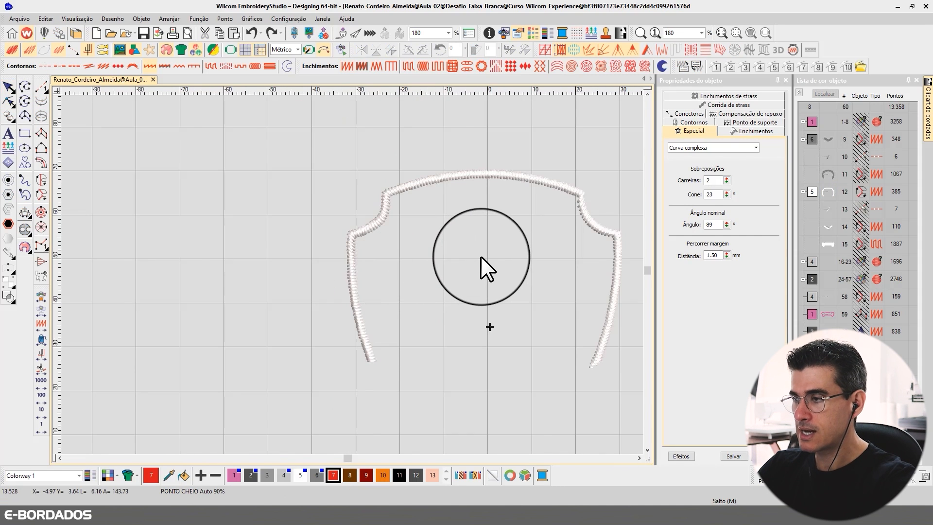
scroll(486, 254, up, 3)
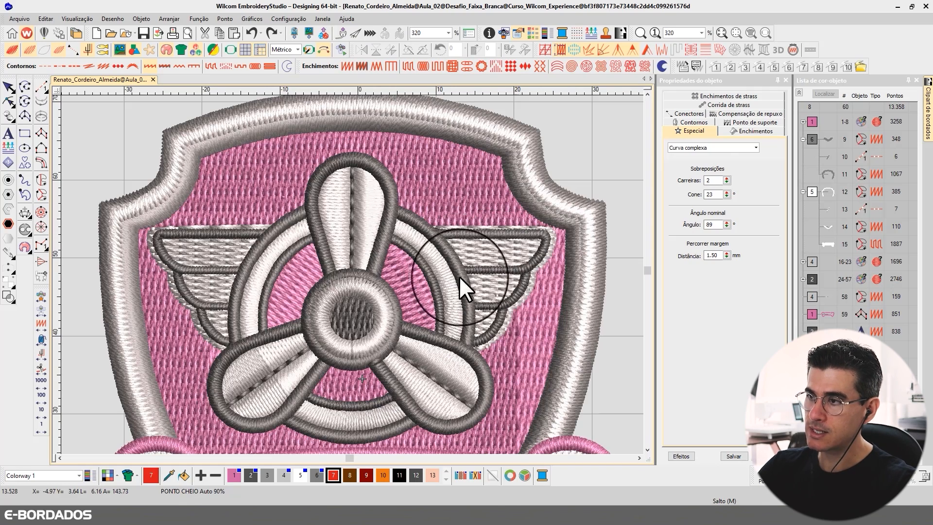
scroll(352, 275, down, 3)
key(0)
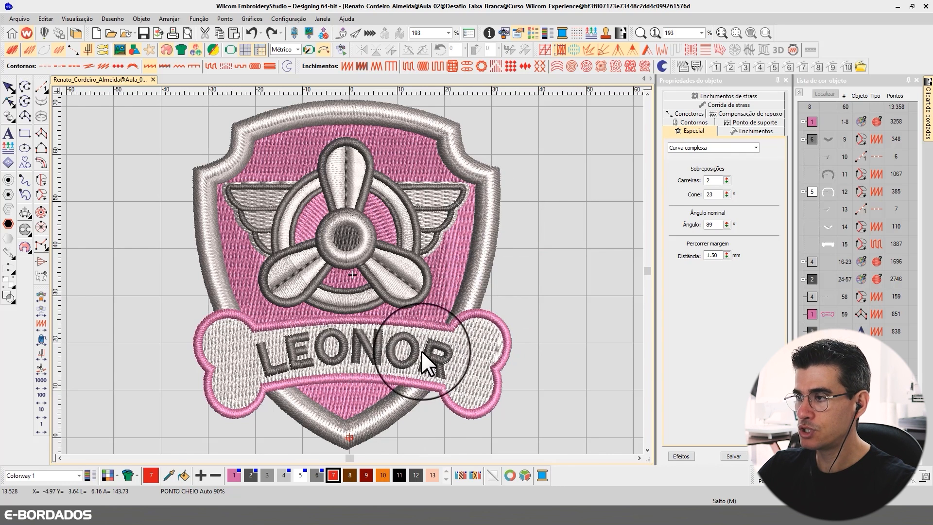
Select the upper white highlight in the flat stitch view to examine its course, and return to the realistic view.
key(t)
click(482, 263)
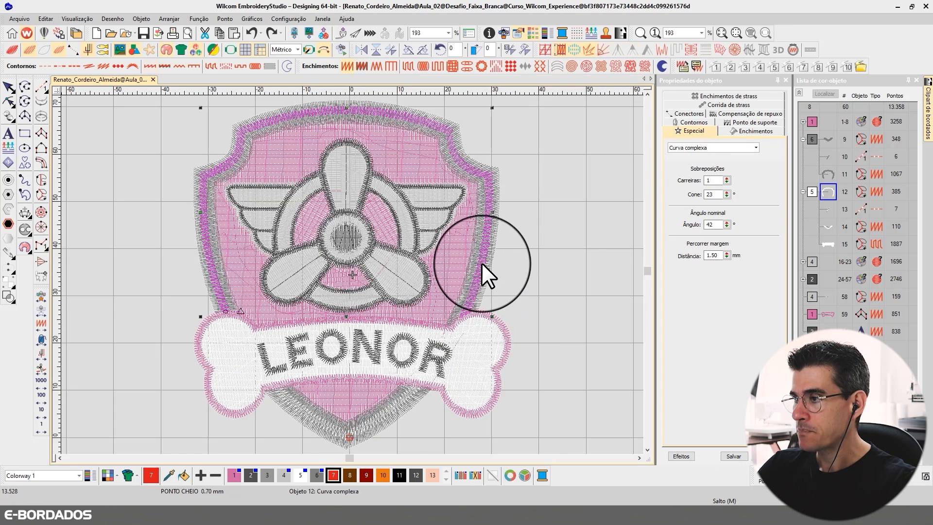
key(t)
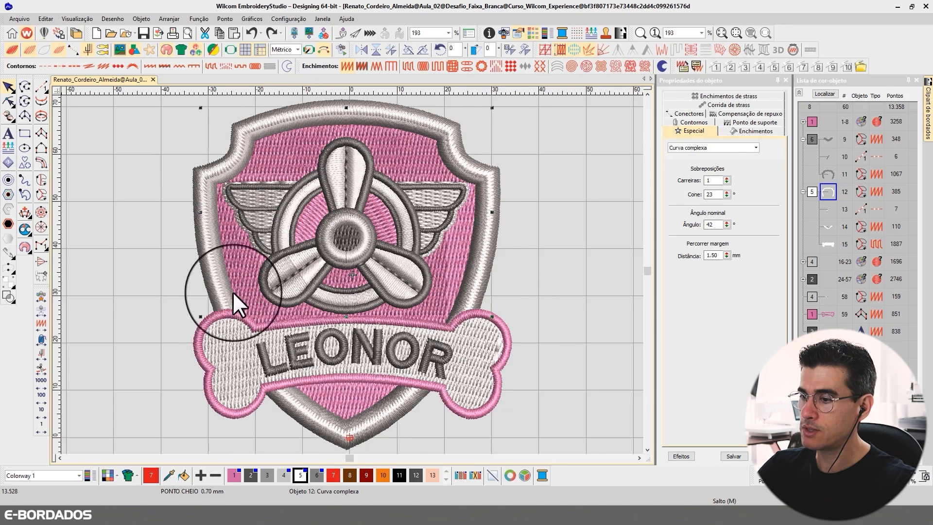
Add the lower point's white highlight to the selection and examine both pieces in flat stitch view and isolated from the design.
ctrl+click(327, 425)
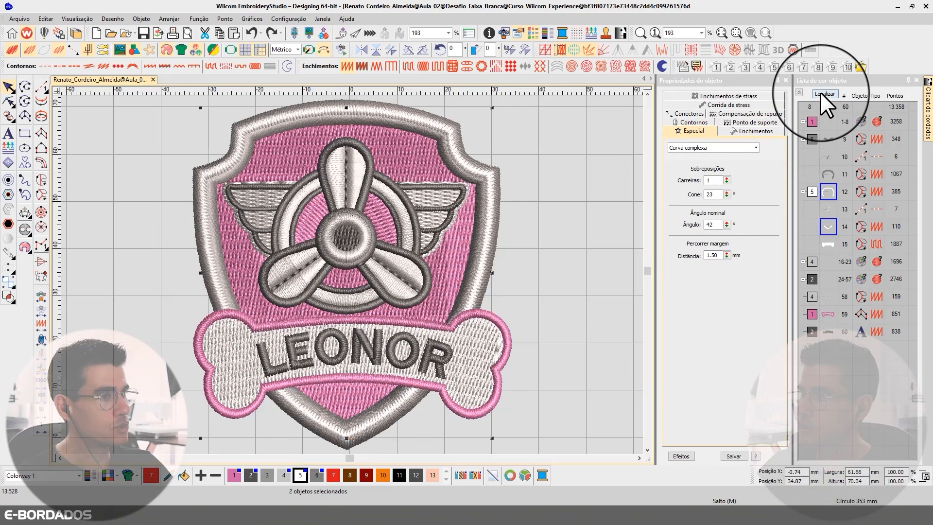
click(821, 93)
key(t)
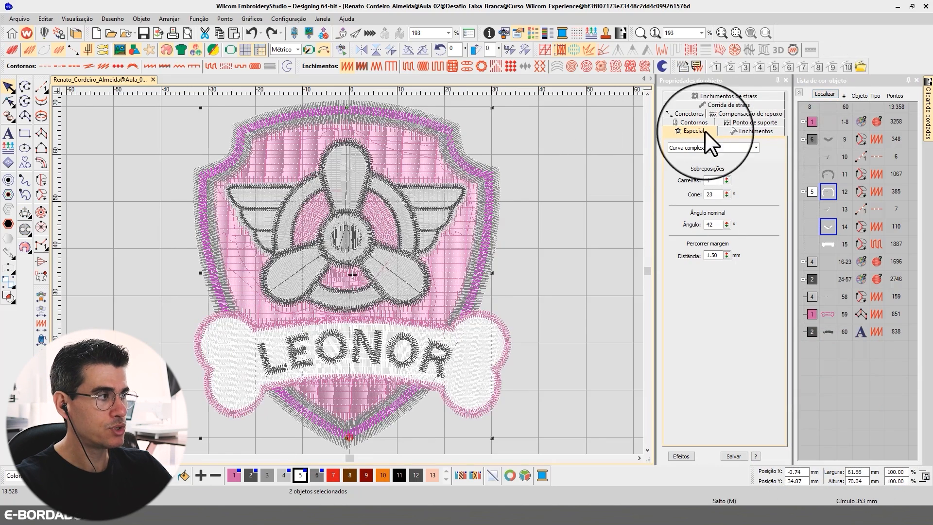
key(t)
click(821, 94)
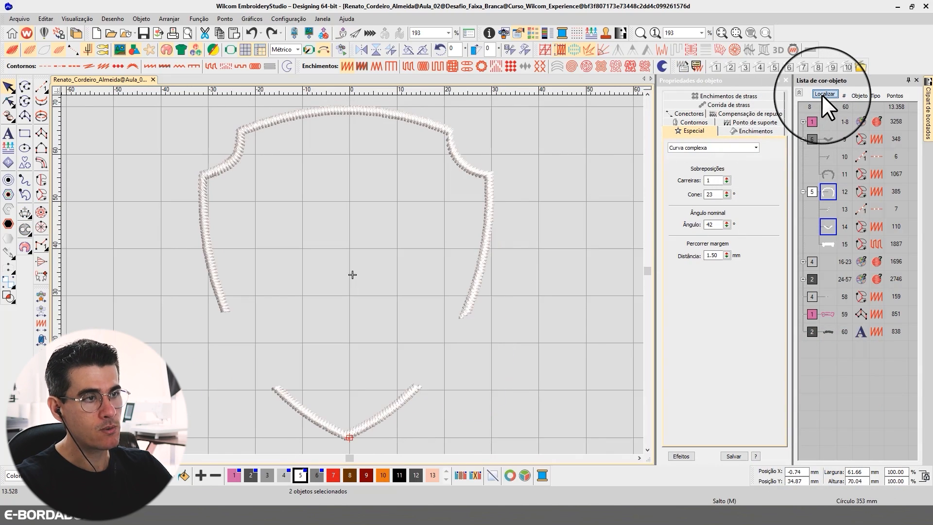
click(822, 94)
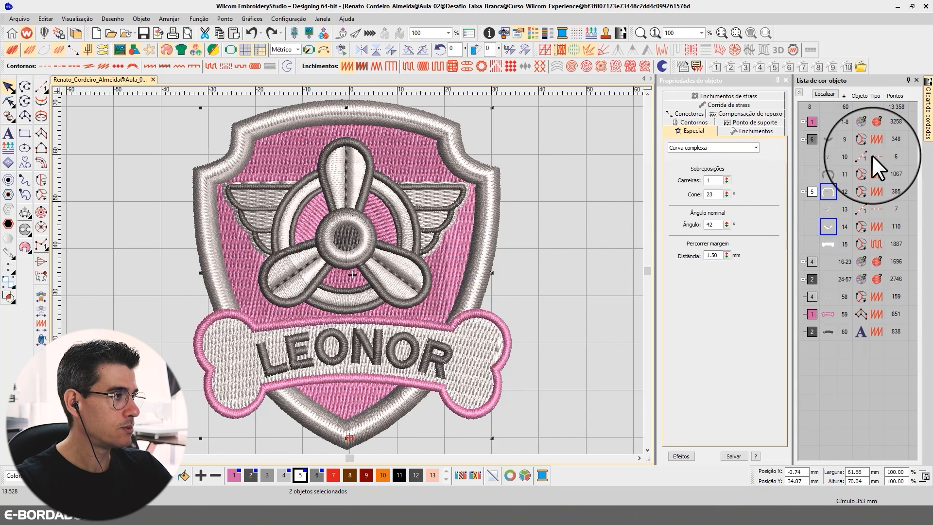
Locate the first pink colour group in the object list to examine its fills in isolation, and restore the full design.
click(799, 93)
click(811, 120)
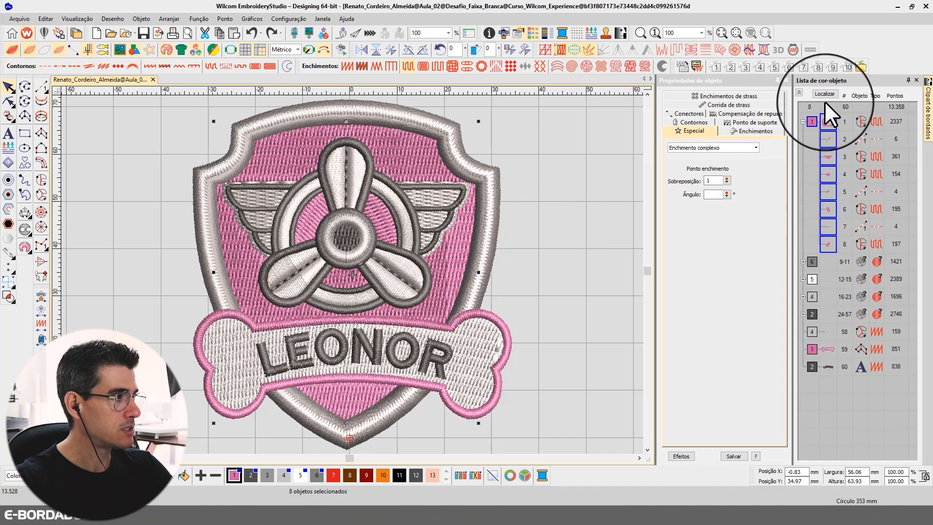
click(824, 95)
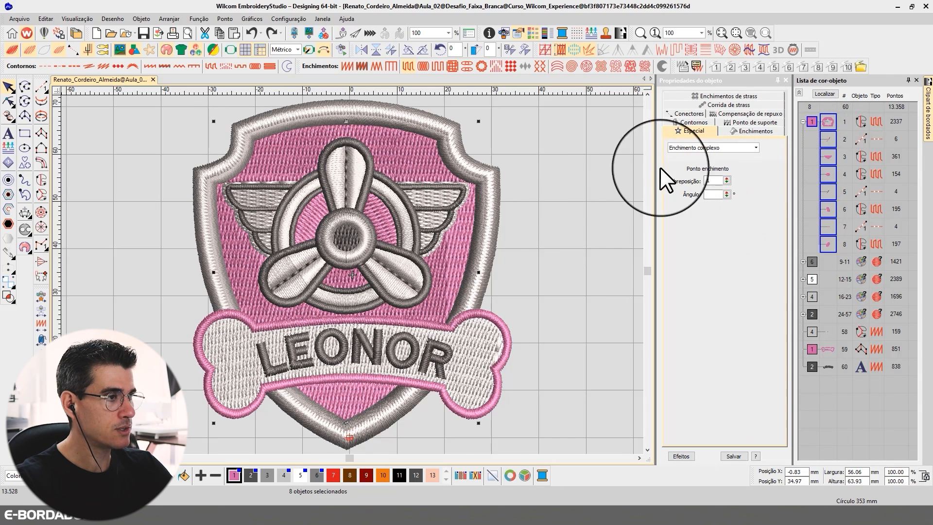
click(544, 170)
Locate the grey border group and the white group in the object list to examine each one's objects in isolation.
click(798, 91)
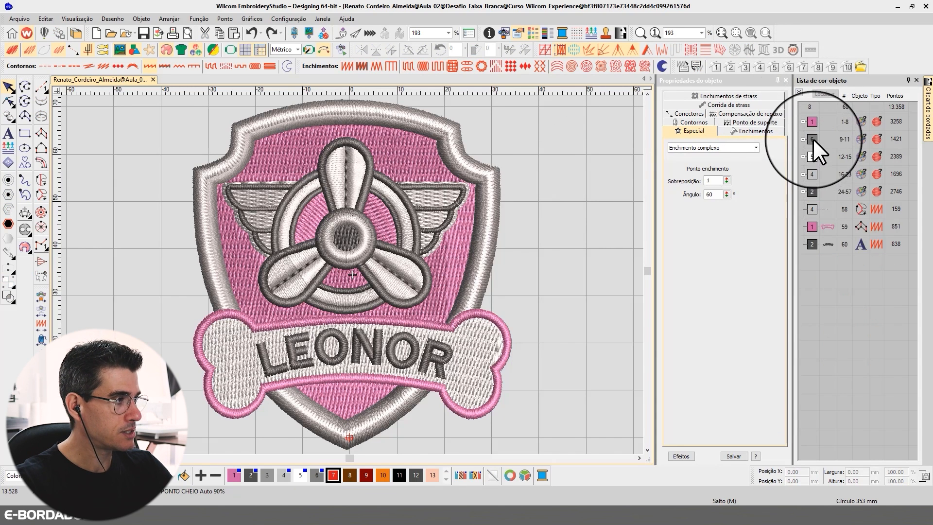
click(812, 139)
click(821, 94)
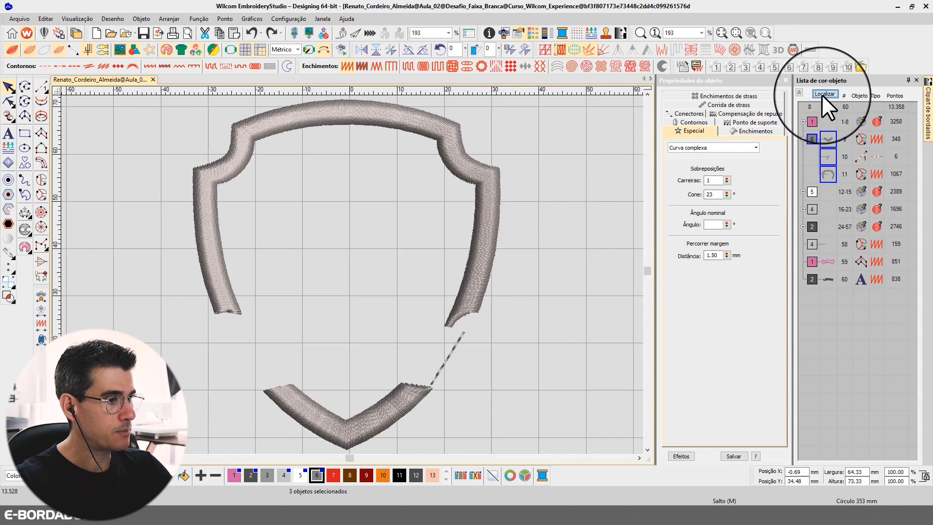
click(813, 191)
click(824, 94)
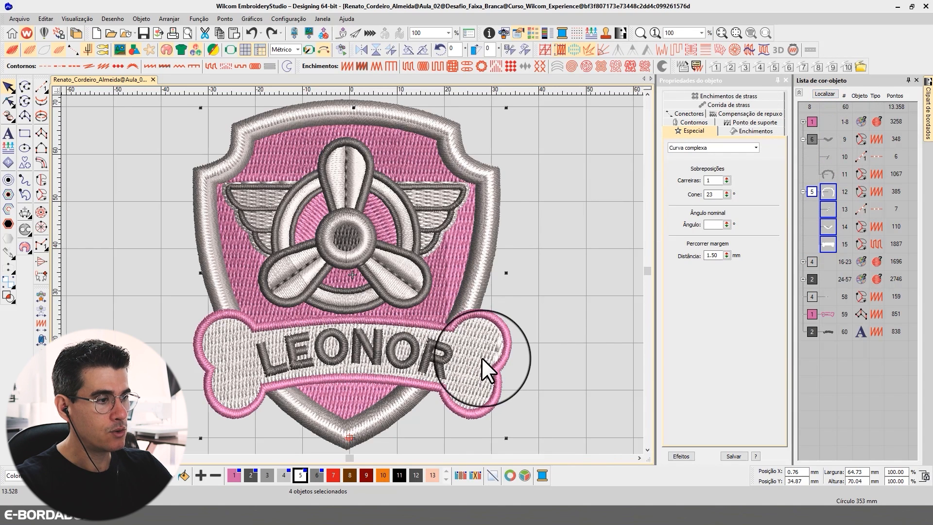
Select the white bone fill and examine its reshape nodes and stitch angles.
click(477, 349)
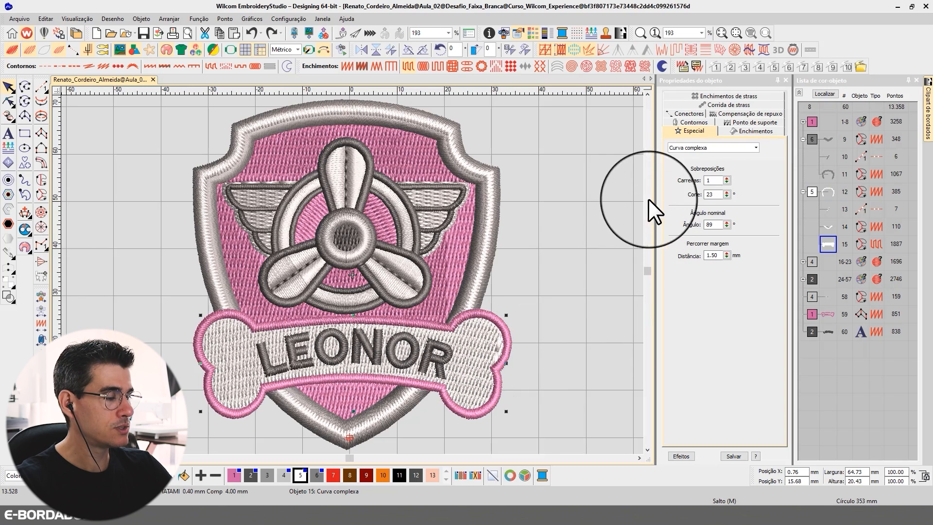
click(8, 101)
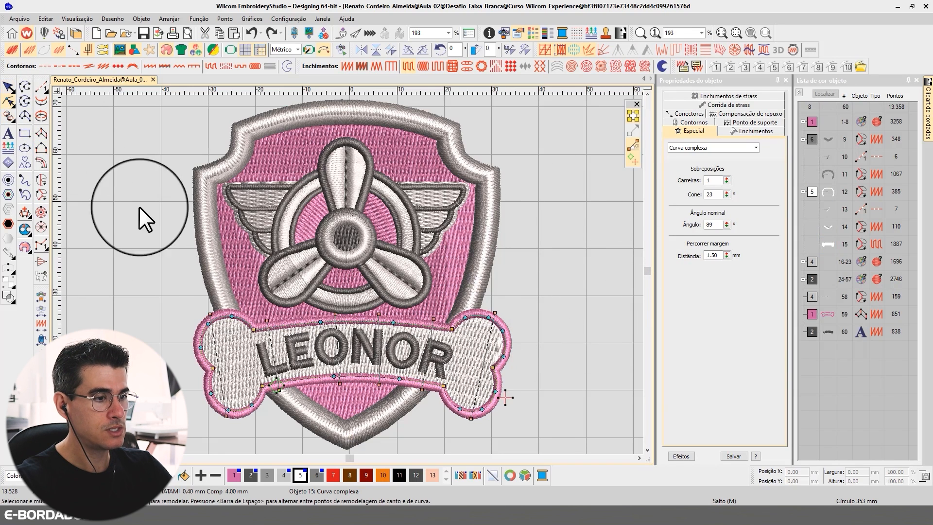
click(8, 87)
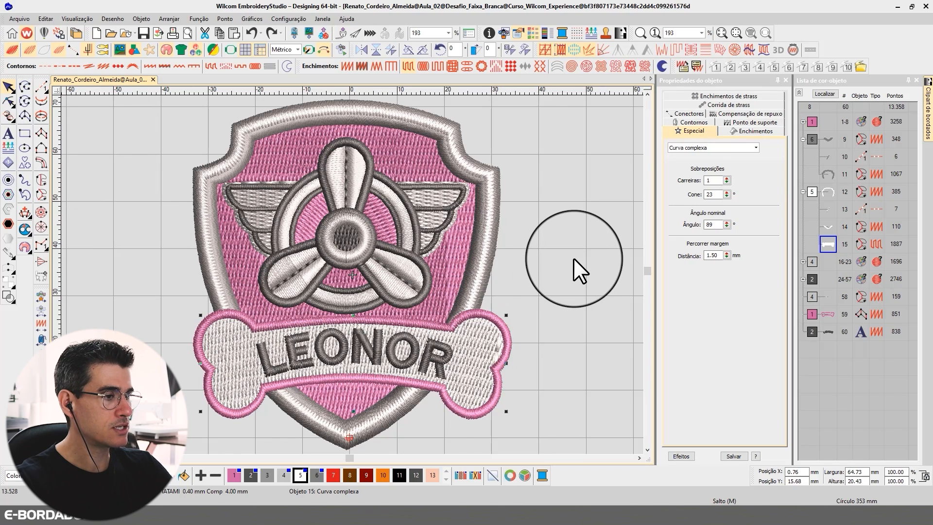
Select the name lettering on the bone and display its reshape nodes to examine its full circular baseline.
key(b)
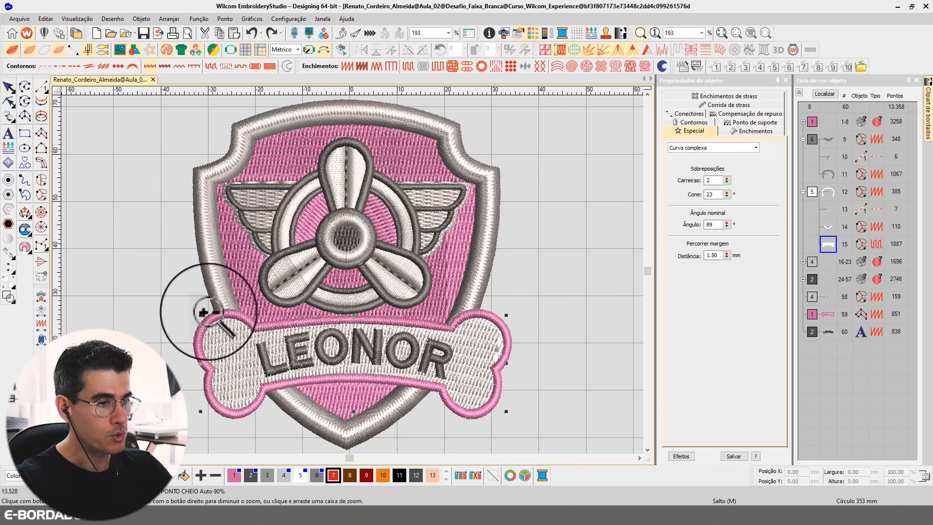
drag(171, 279, 530, 416)
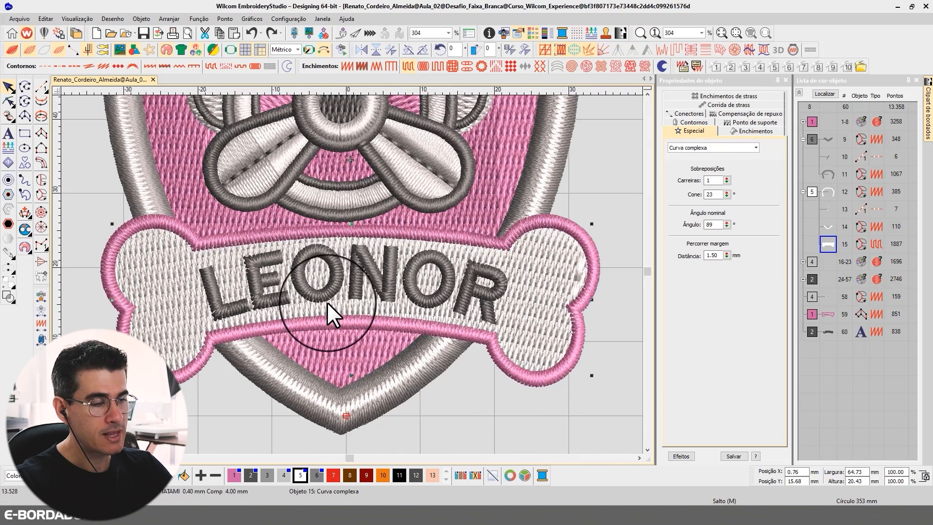
click(238, 330)
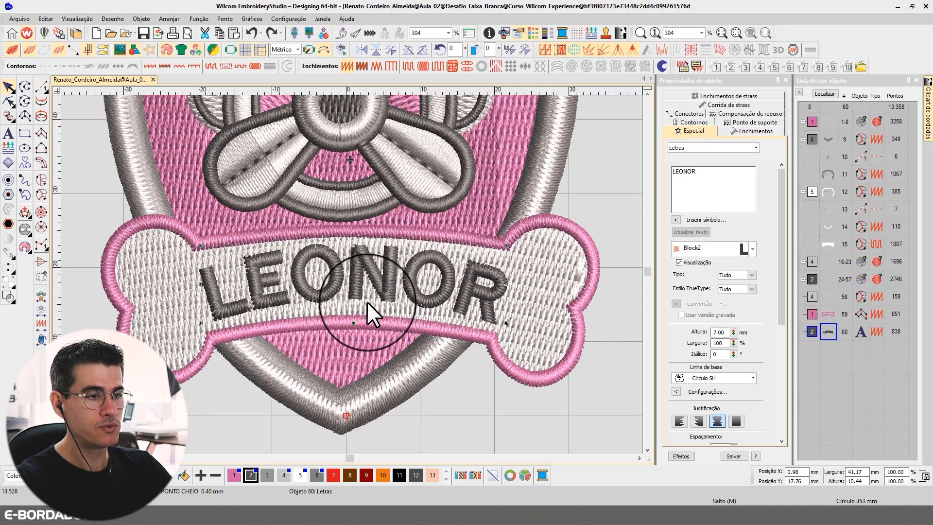
click(9, 101)
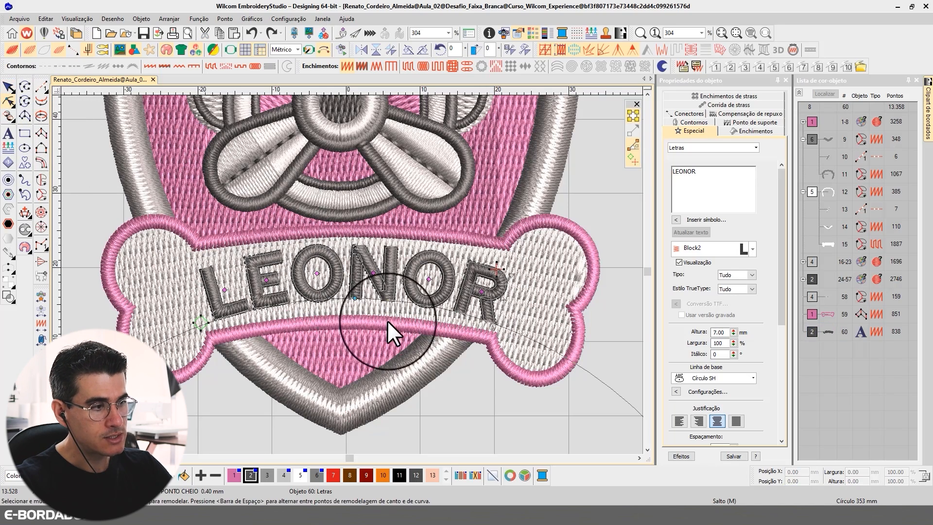
scroll(387, 321, down, 1)
scroll(352, 273, down, 2)
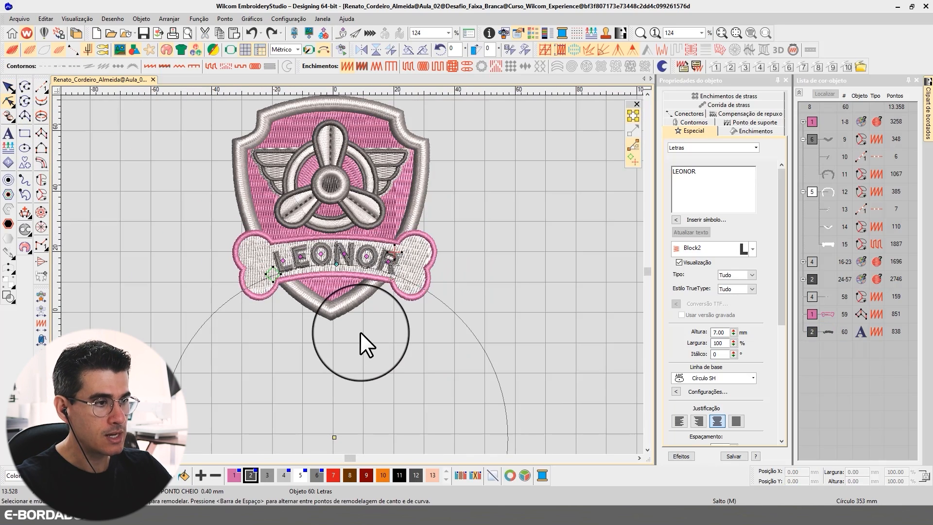
Change the name lettering's baseline from circle to Qualquer forma and bring both baseline end nodes in closer to the shield.
click(709, 378)
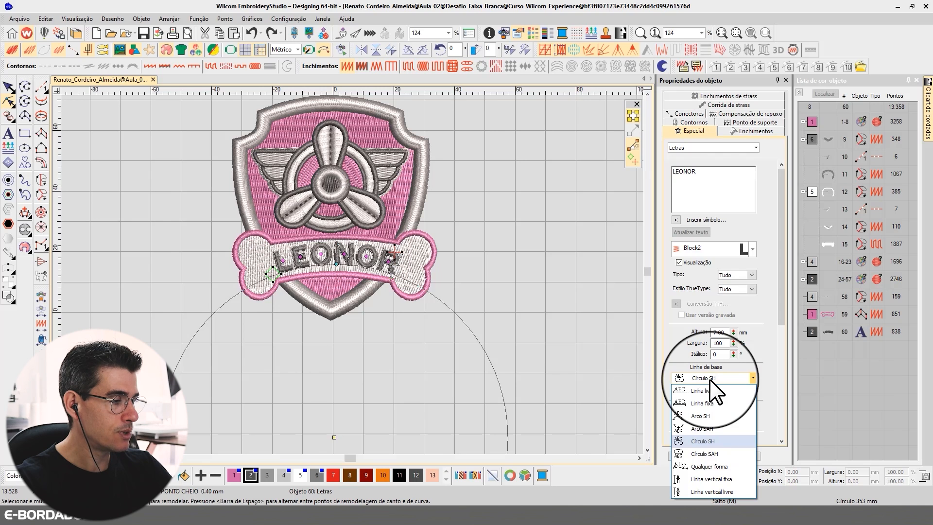
click(709, 467)
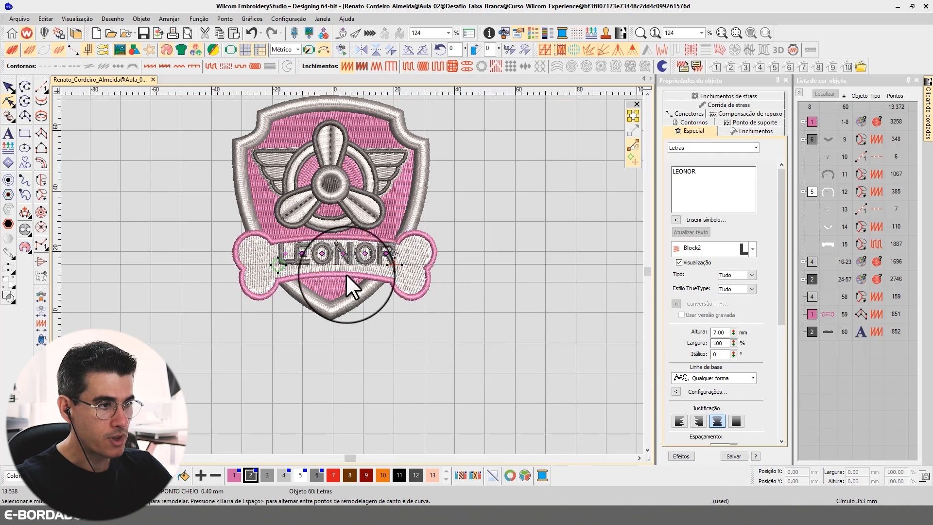
scroll(360, 274, down, 2)
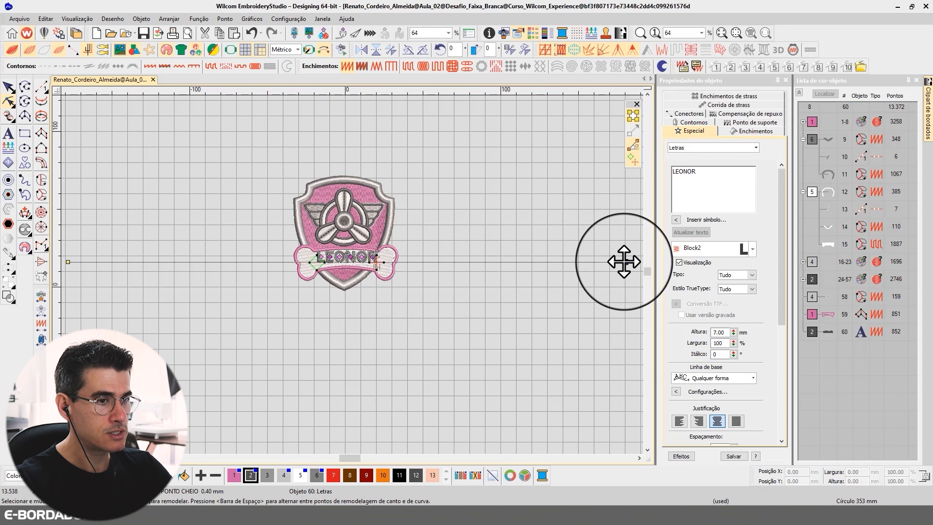
drag(616, 261, 415, 261)
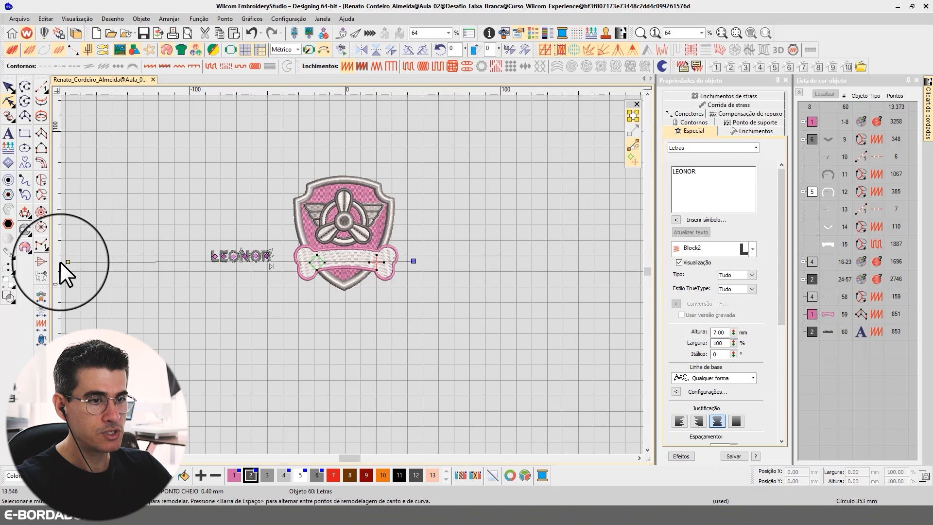
drag(68, 261, 235, 261)
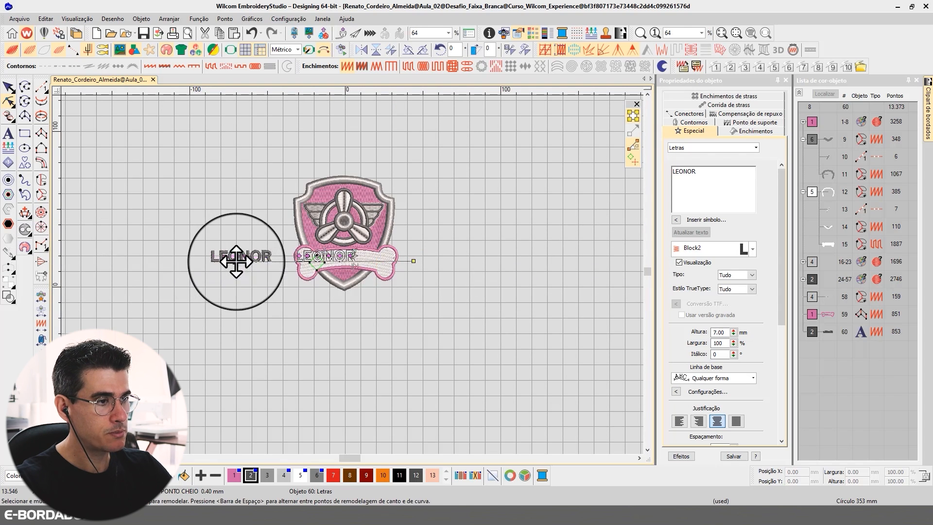
drag(414, 261, 463, 264)
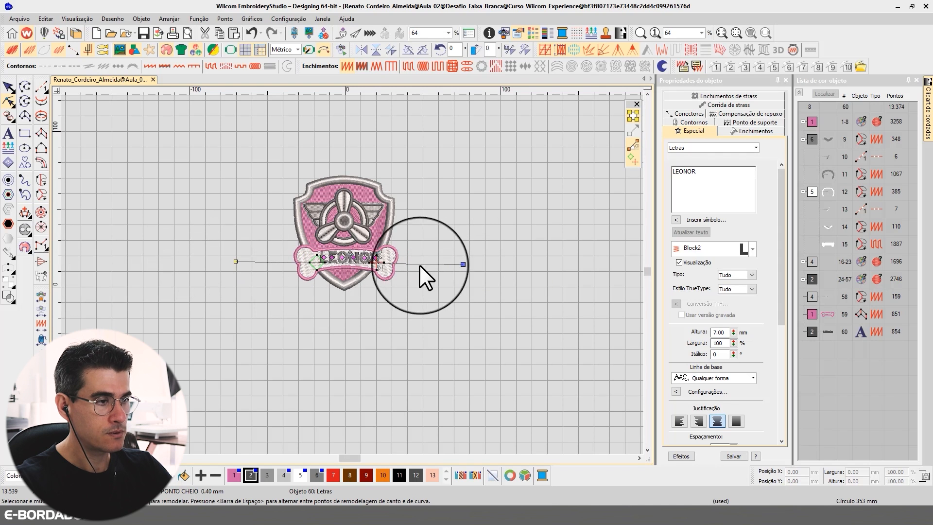
Lower both end nodes of the lettering's baseline to bend it into an arch that follows the bone's curve.
scroll(330, 235, up, 3)
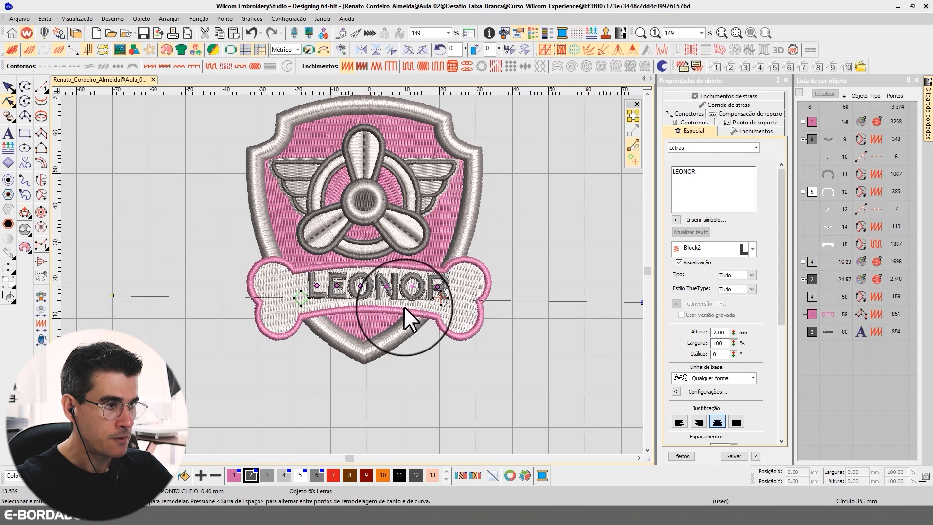
drag(113, 296, 208, 318)
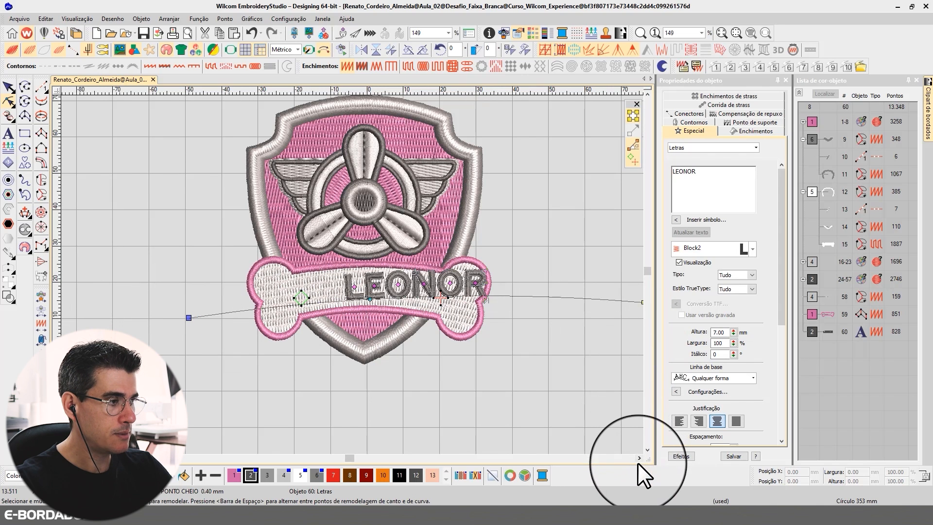
click(639, 458)
click(638, 458)
drag(530, 305, 428, 318)
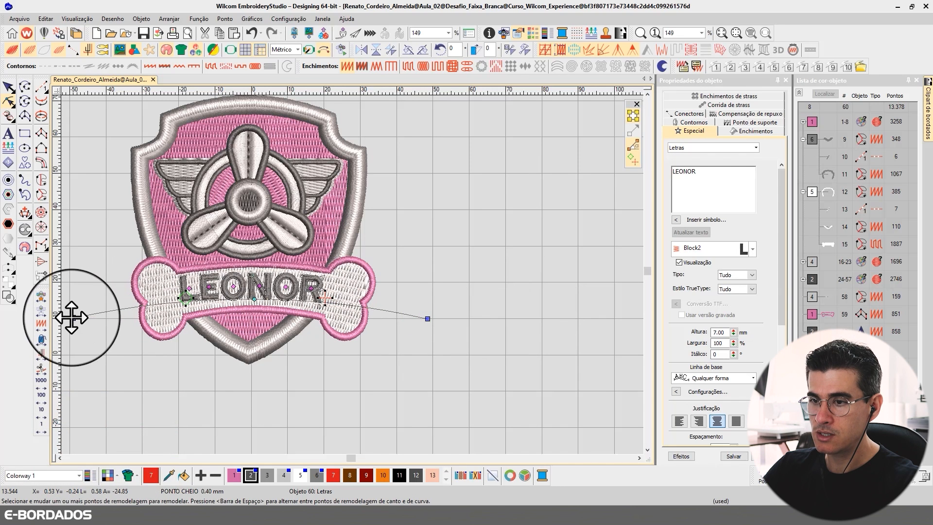
drag(73, 318, 75, 335)
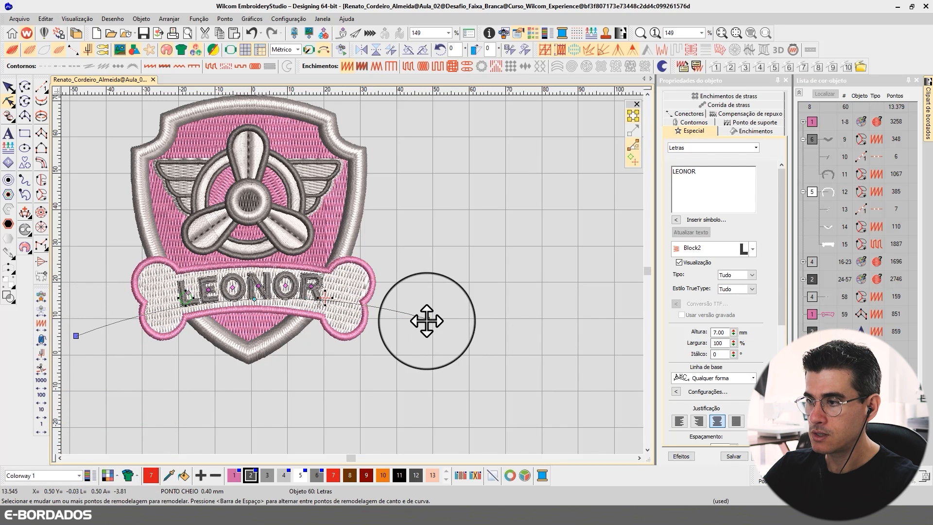
drag(427, 318, 410, 335)
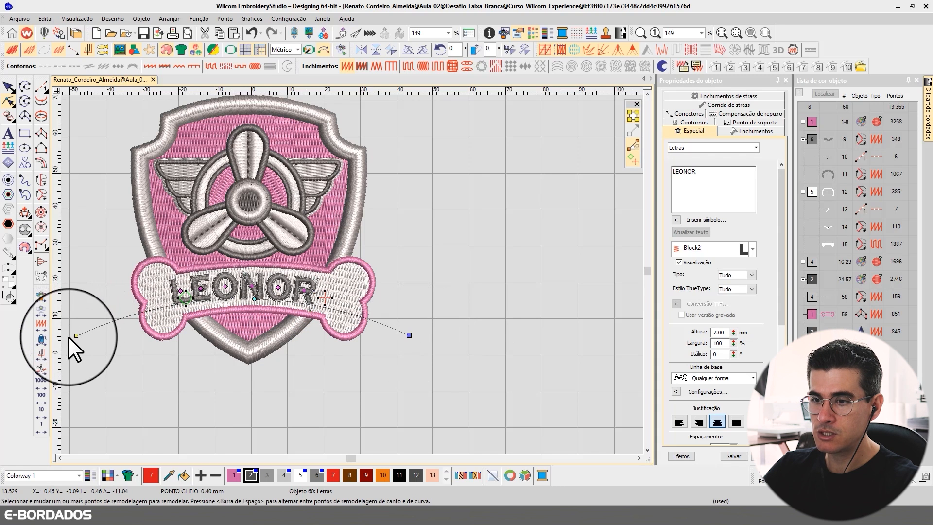
drag(76, 335, 86, 344)
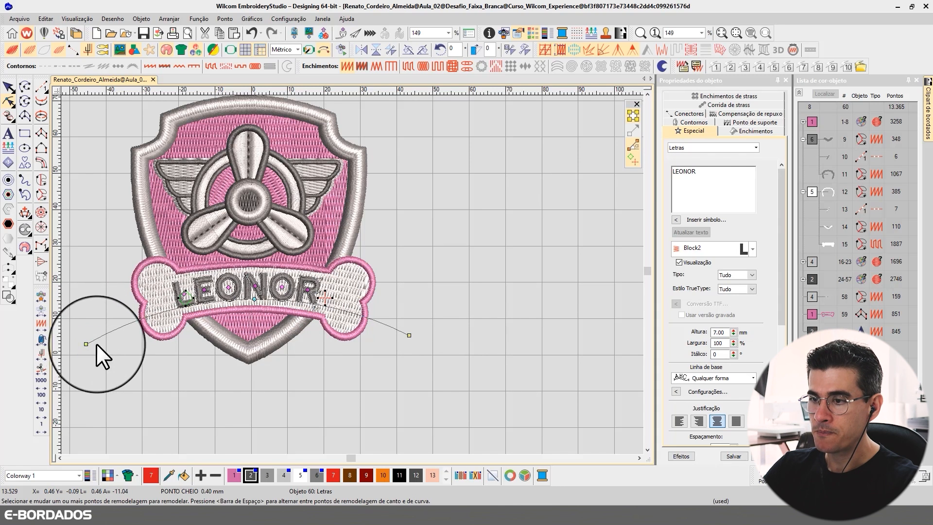
drag(413, 337, 424, 343)
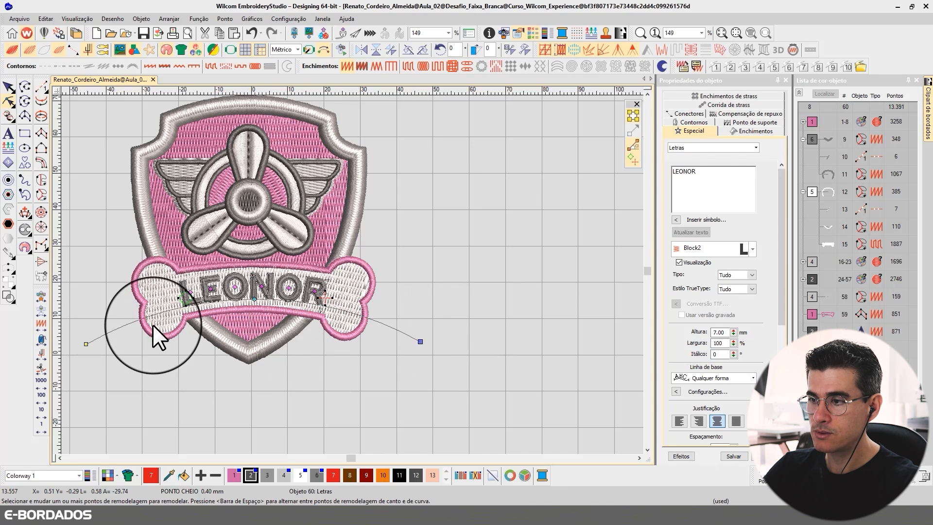
Fine-tune the arched baseline's two end nodes with small moves to centre the name lettering on the bone.
click(374, 354)
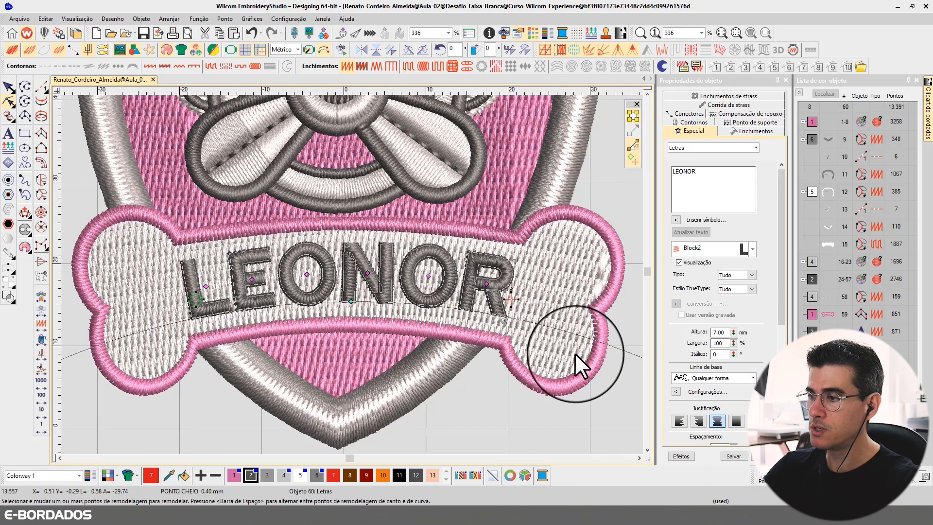
scroll(577, 365, down, 1)
drag(476, 310, 470, 319)
click(61, 457)
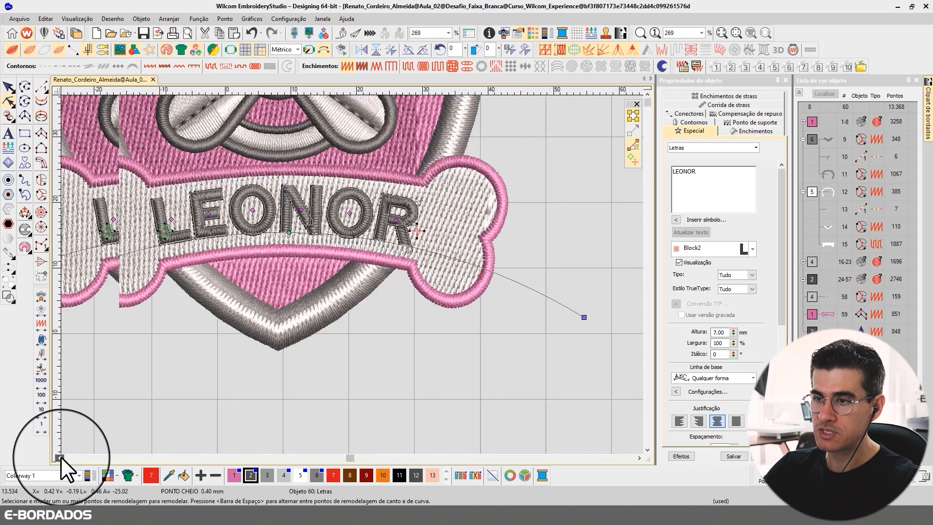
click(60, 457)
click(60, 457)
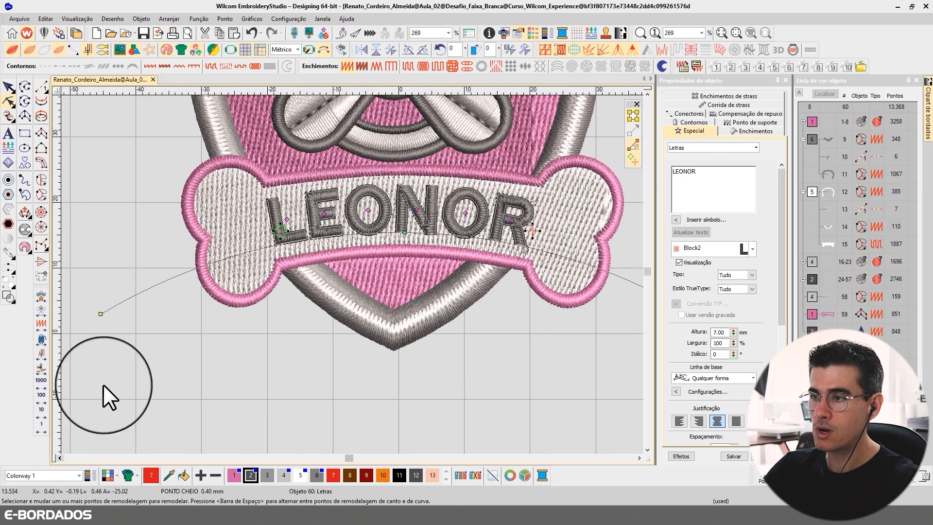
drag(102, 315, 104, 317)
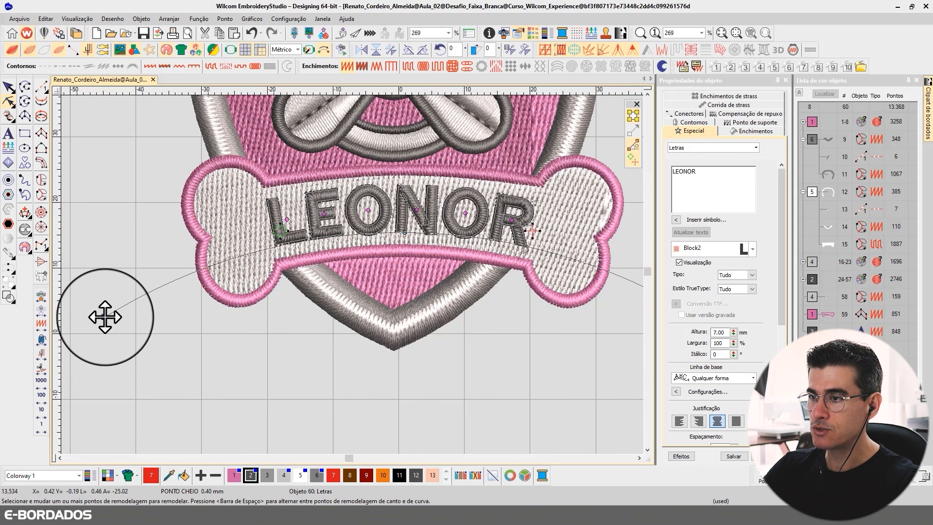
click(640, 457)
click(639, 457)
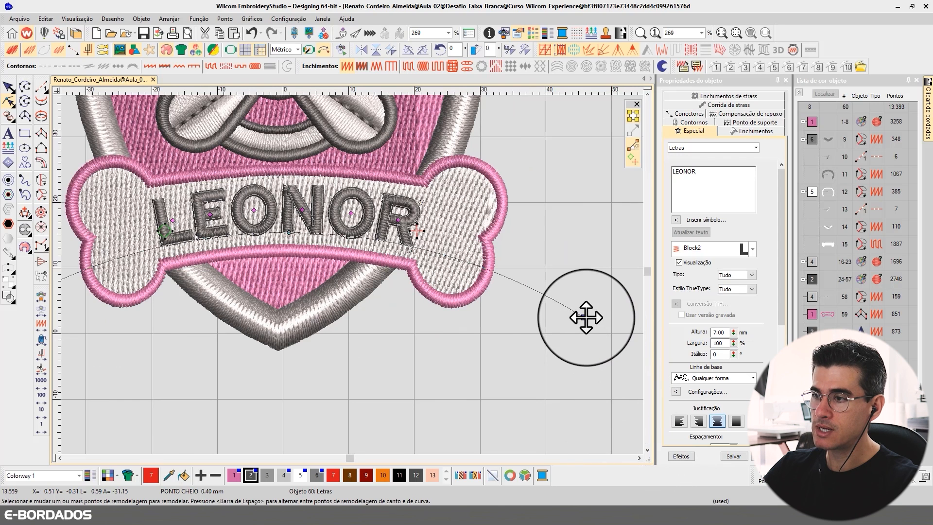
drag(587, 317, 581, 322)
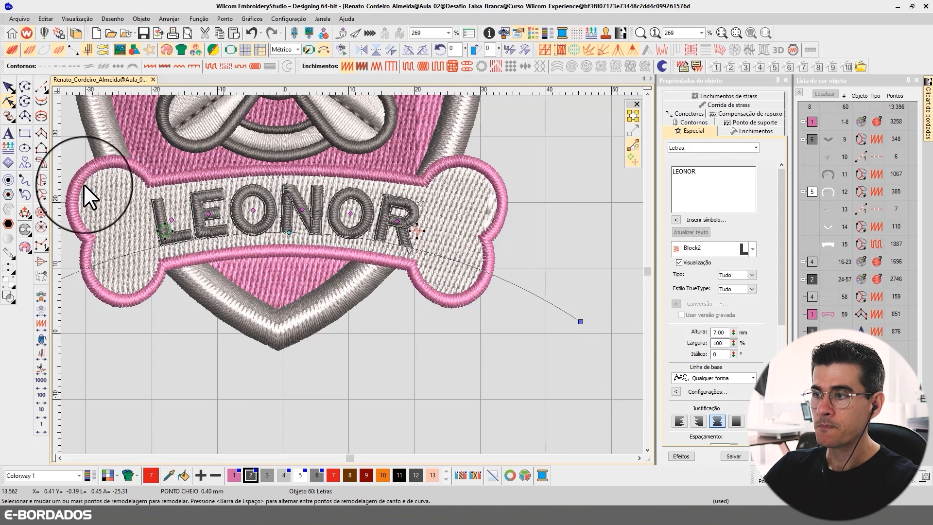
Show the whole design, select the pink bone border and examine its fill, special and pull compensation settings.
click(9, 86)
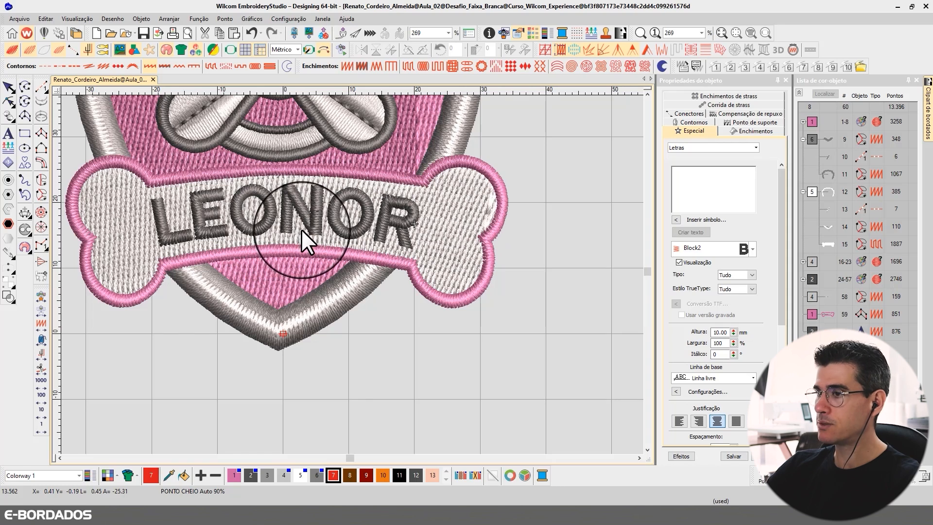
click(8, 87)
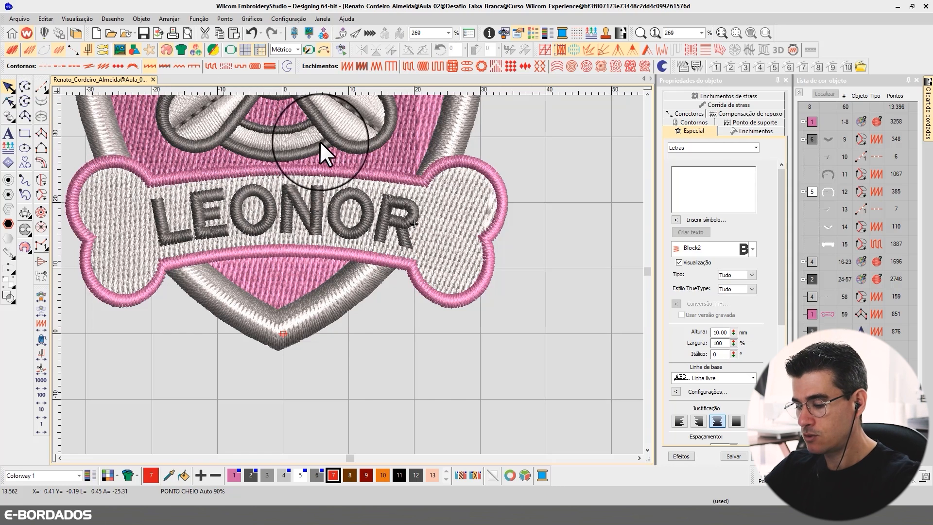
key(0)
click(491, 315)
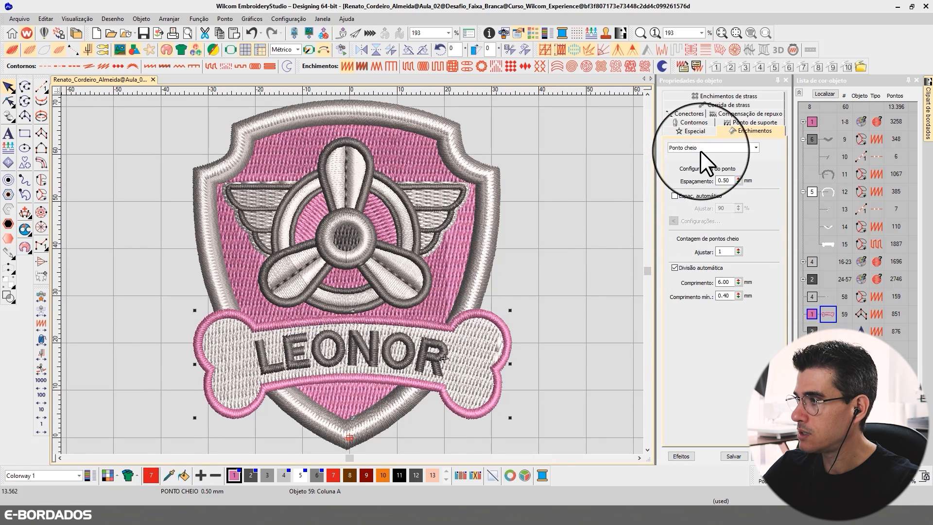
click(687, 131)
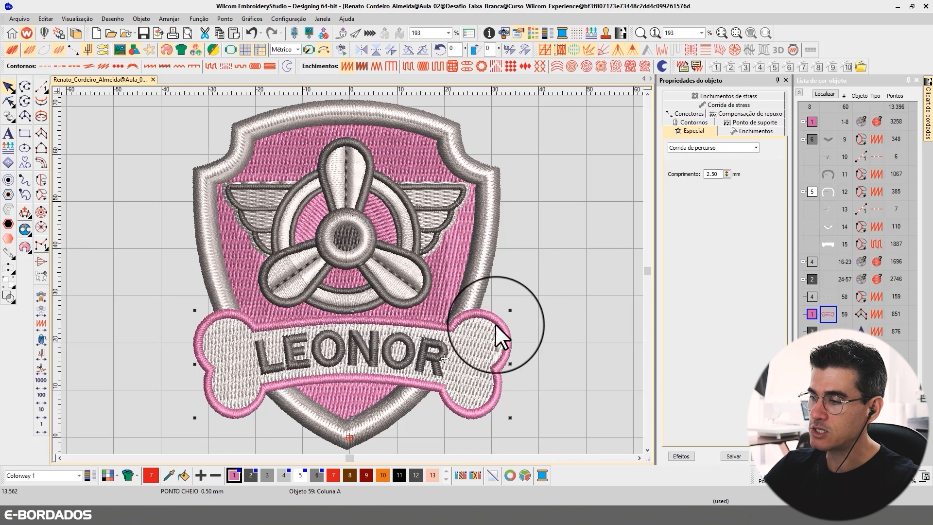
click(733, 114)
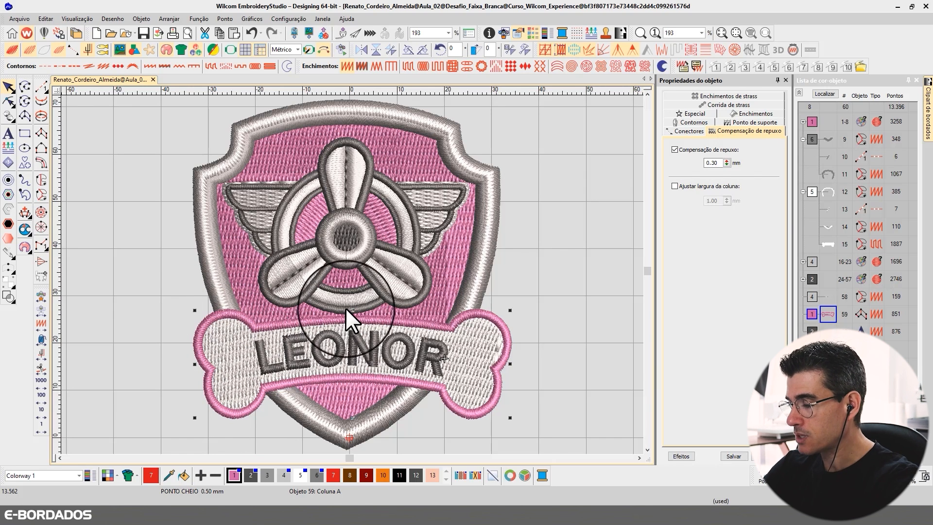
Delete the pink bone border and generate one Coluna C cheio simple offset around the white bone fill with 0.00 mm spacing.
key(Delete)
click(478, 343)
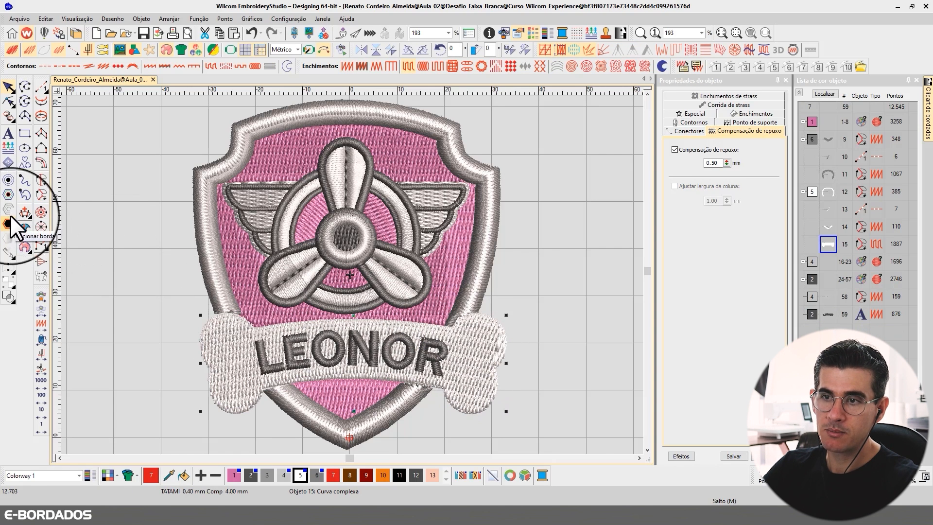
click(9, 180)
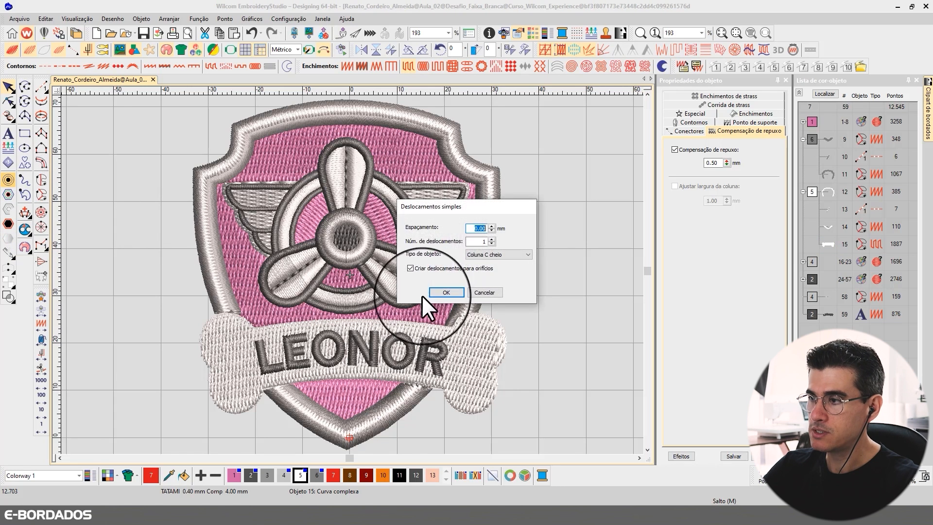
click(484, 254)
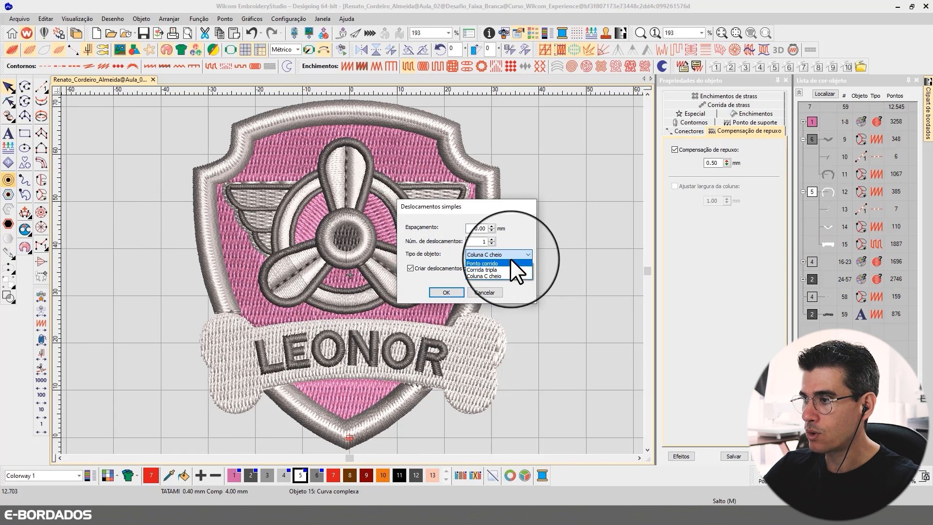
click(509, 263)
click(446, 292)
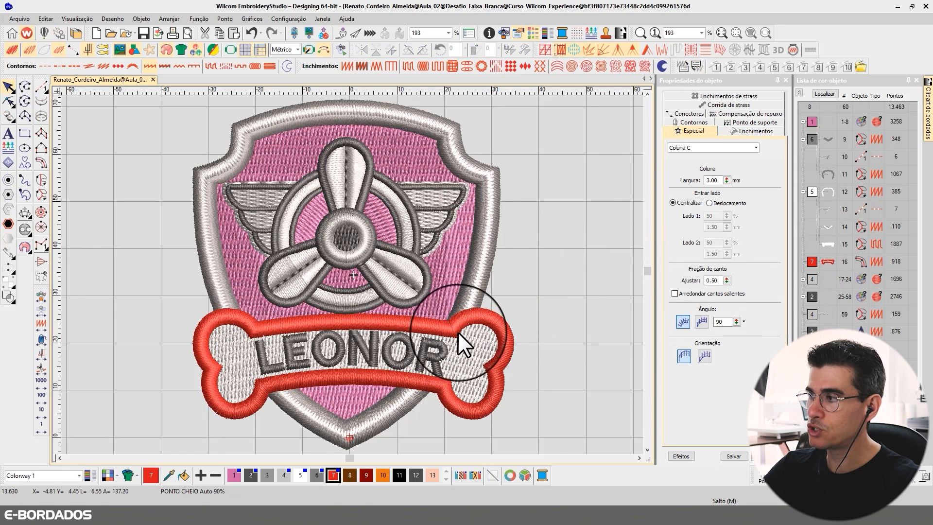
Try a column width of 1.50 mm on the new red bone border, and settle on 1.80 mm.
click(510, 323)
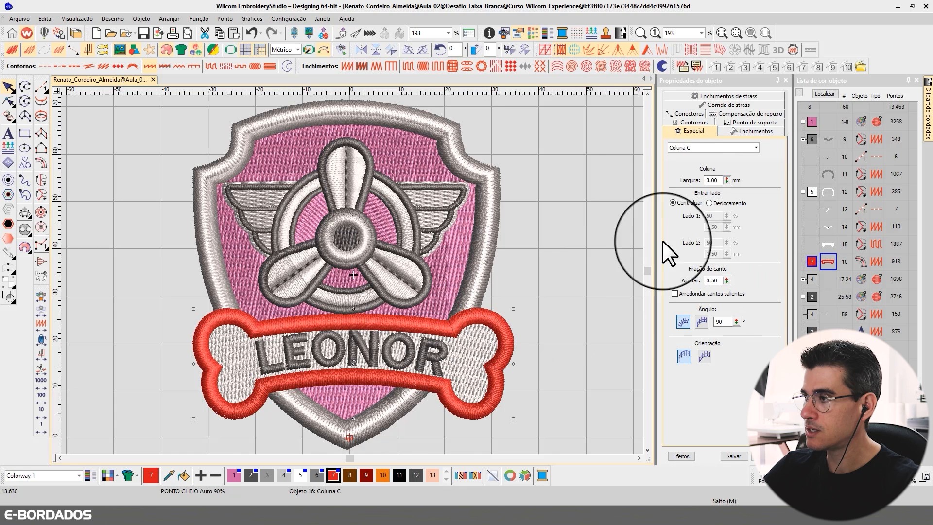
double_click(717, 180)
key(Return)
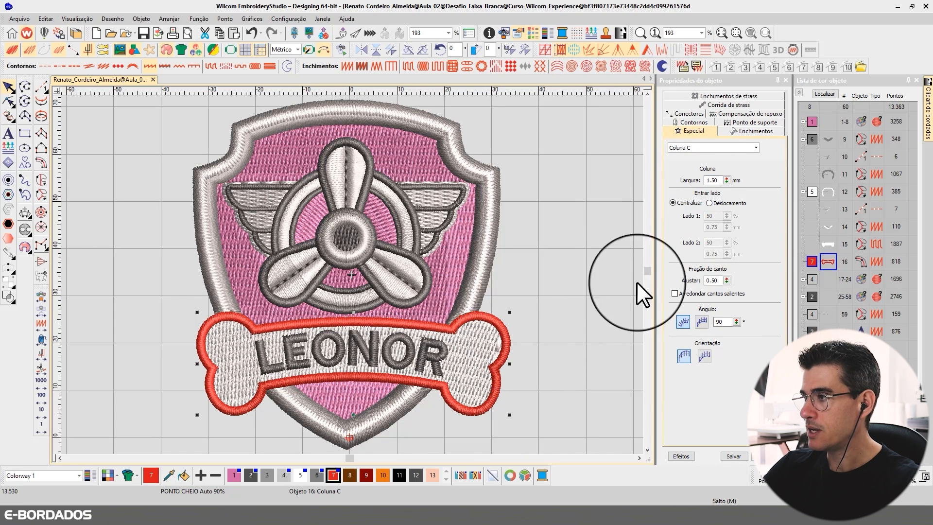
double_click(713, 181)
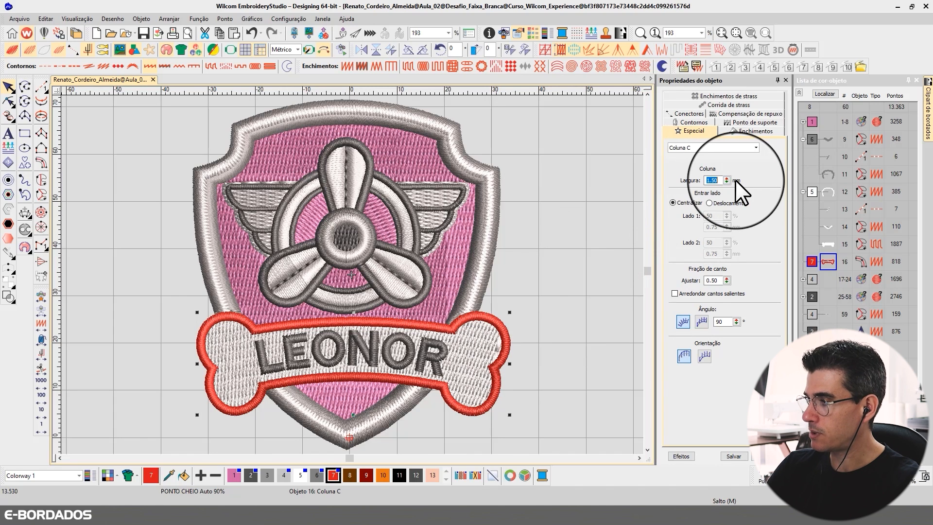
key(Return)
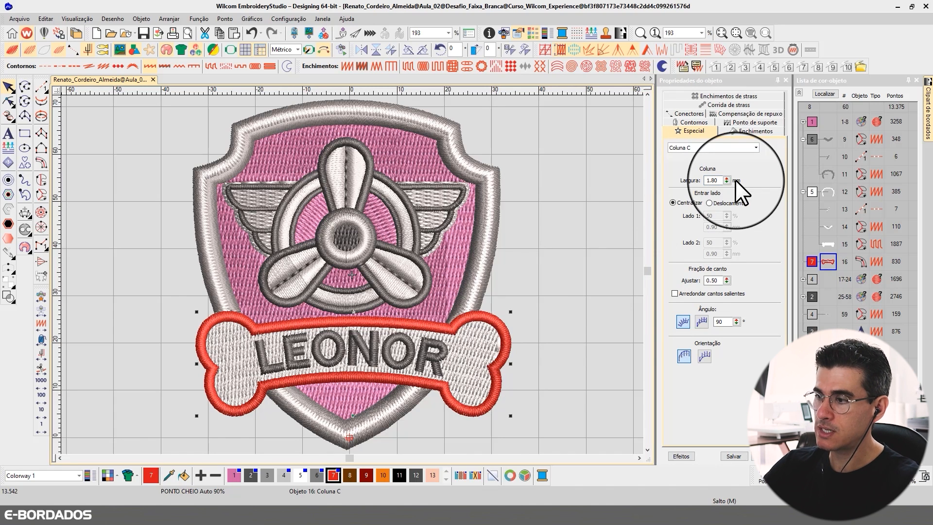
Check the new bone border's reshape nodes, recolour it with white colour 5, and select the bone fill in the object list.
click(8, 101)
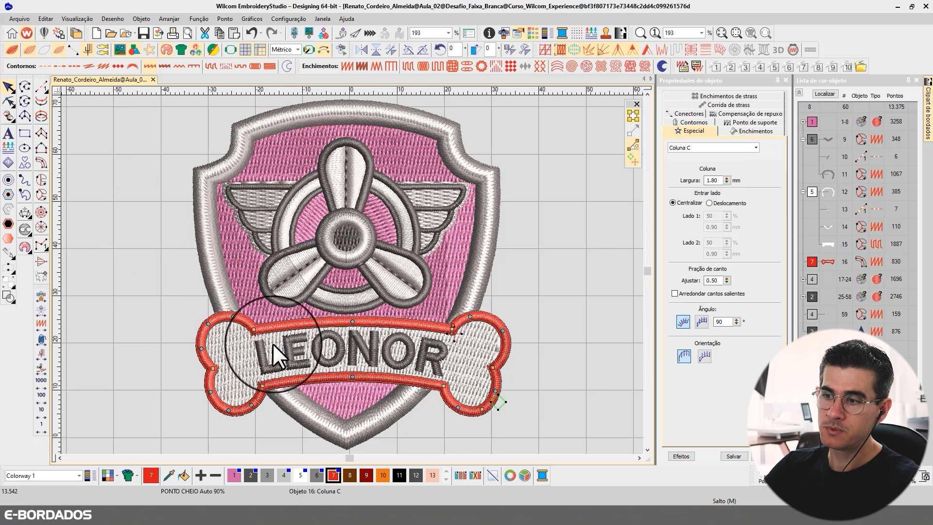
click(8, 87)
click(300, 475)
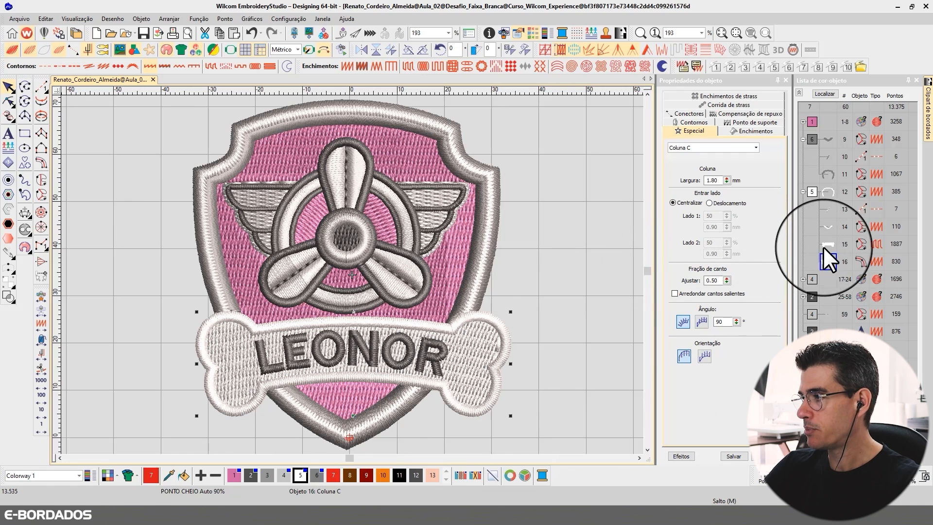
click(564, 282)
click(823, 247)
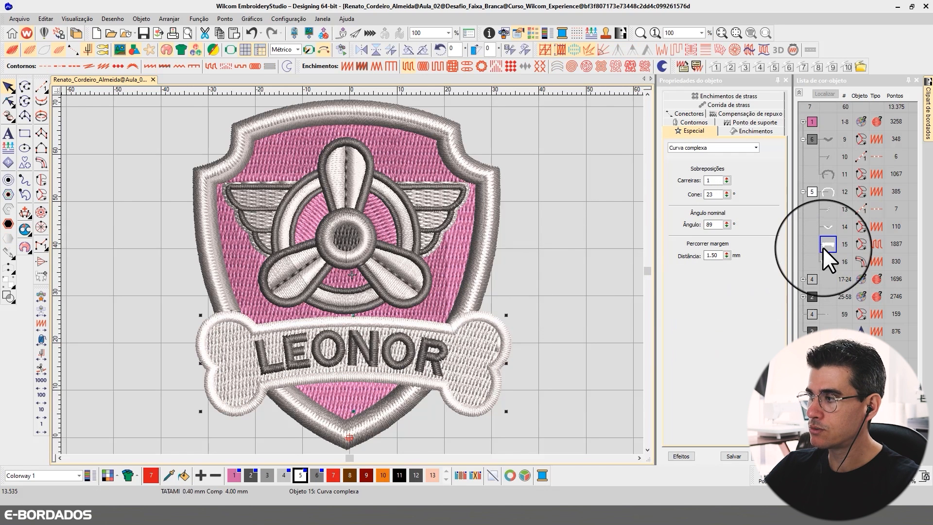
Isolate the bone fill and its border, examine the fill's reshape nodes and entry and exit points without TrueView.
ctrl+click(826, 261)
key(shift+s)
key(t)
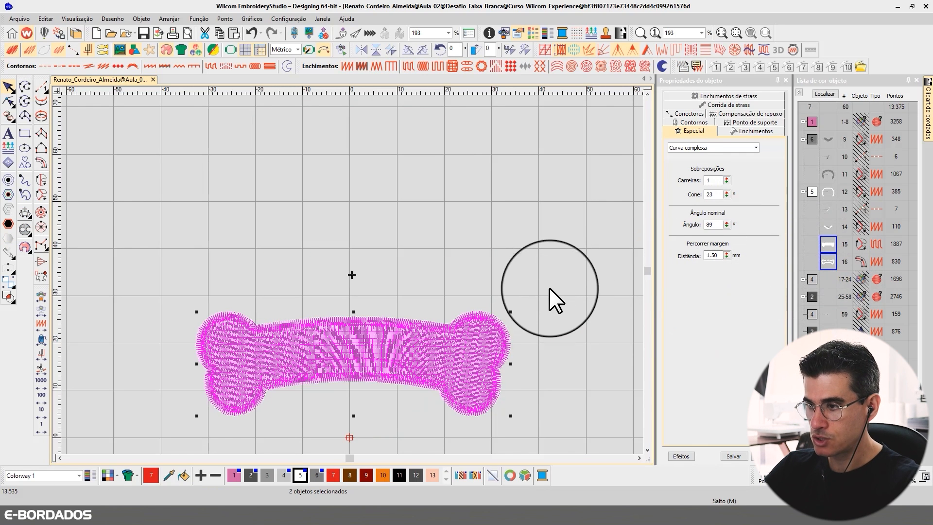
click(558, 309)
click(454, 349)
click(9, 102)
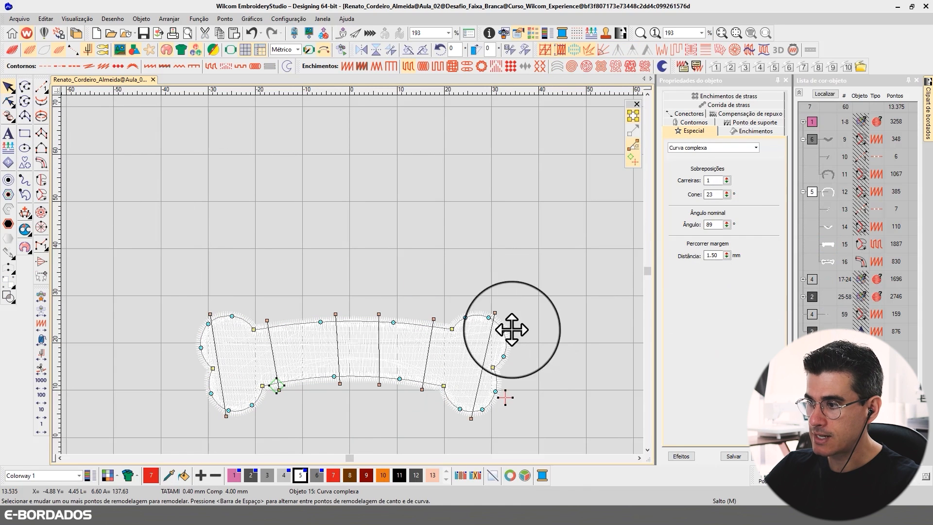
click(9, 87)
click(466, 342)
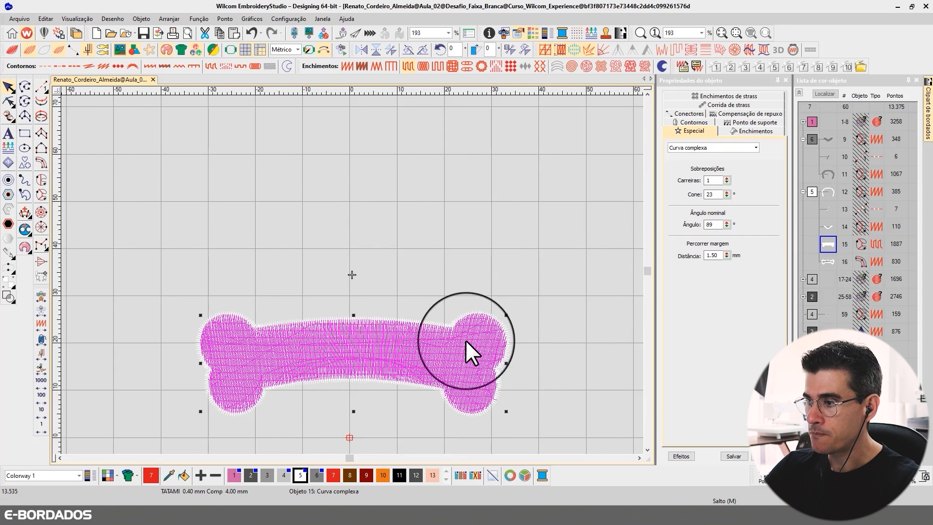
Move the bone border's entry and exit points together at the bone's lower-right lobe, and show the whole design in TrueView.
click(492, 366)
click(9, 101)
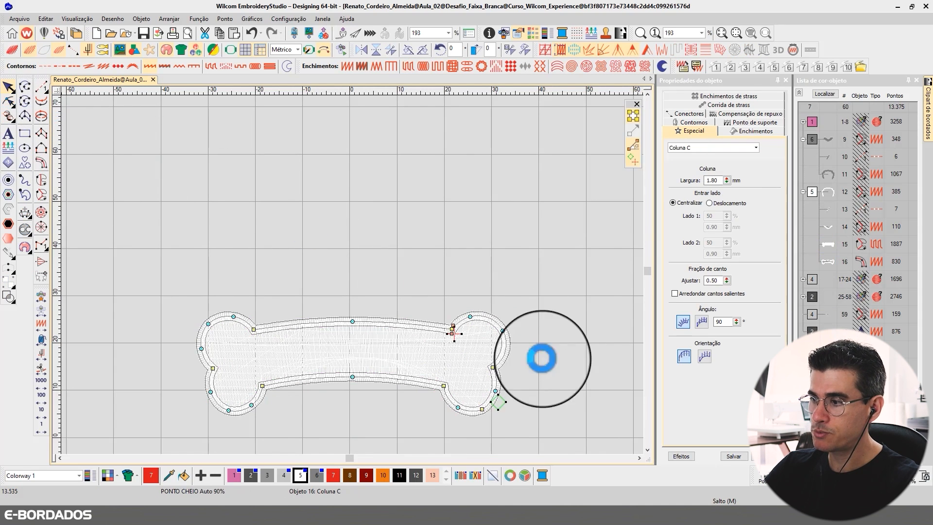
drag(498, 400, 495, 390)
mouse_move(457, 333)
mouse_down()
mouse_move(490, 367)
mouse_move(499, 394)
mouse_up()
click(9, 88)
click(246, 177)
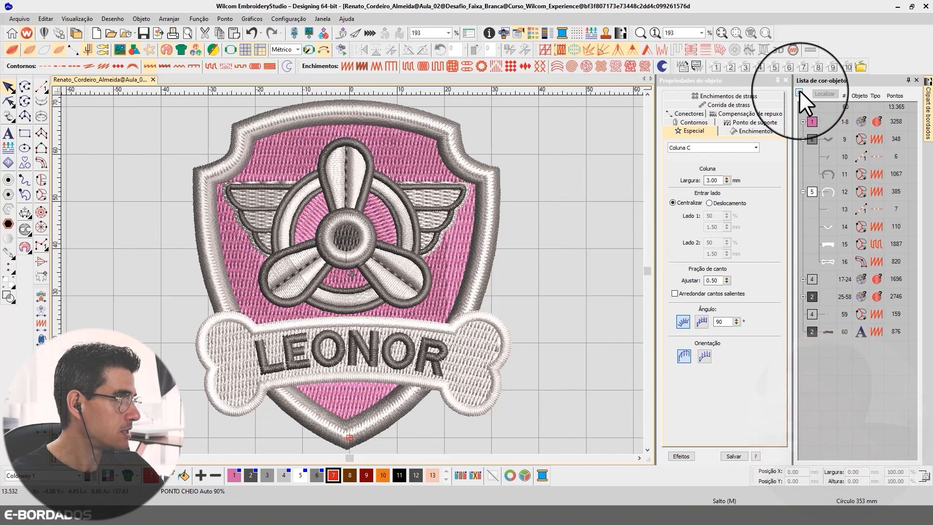
Examine the colour 2 outlines, the pink background fill and the left wing fill in stitch view, and restore TrueView.
click(800, 92)
click(812, 192)
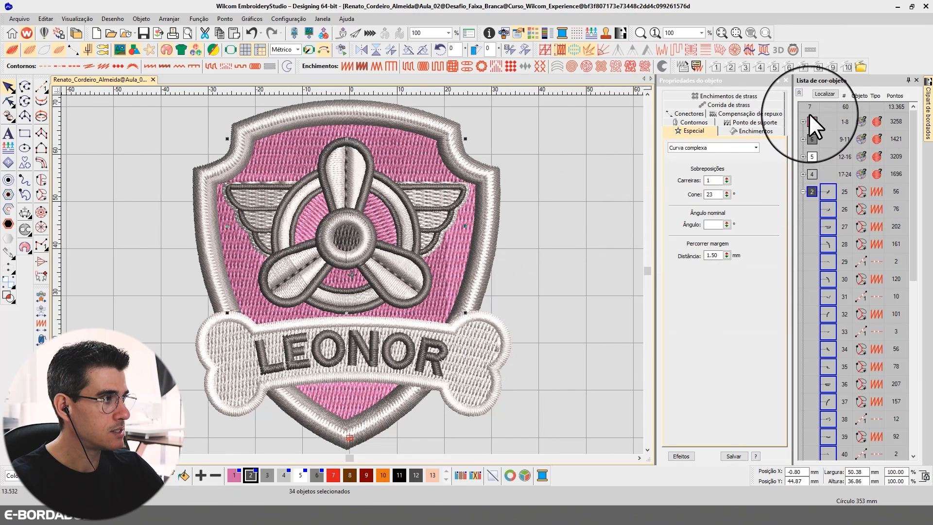
click(821, 94)
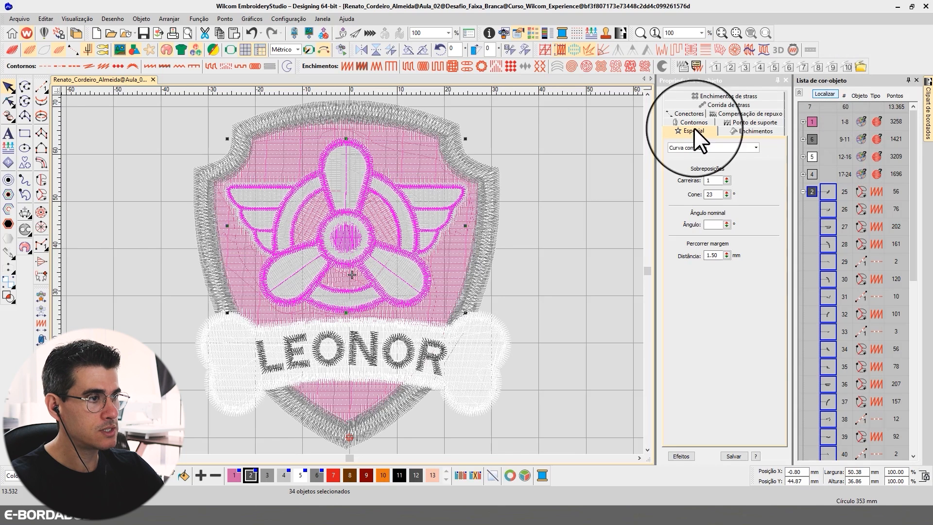
click(414, 168)
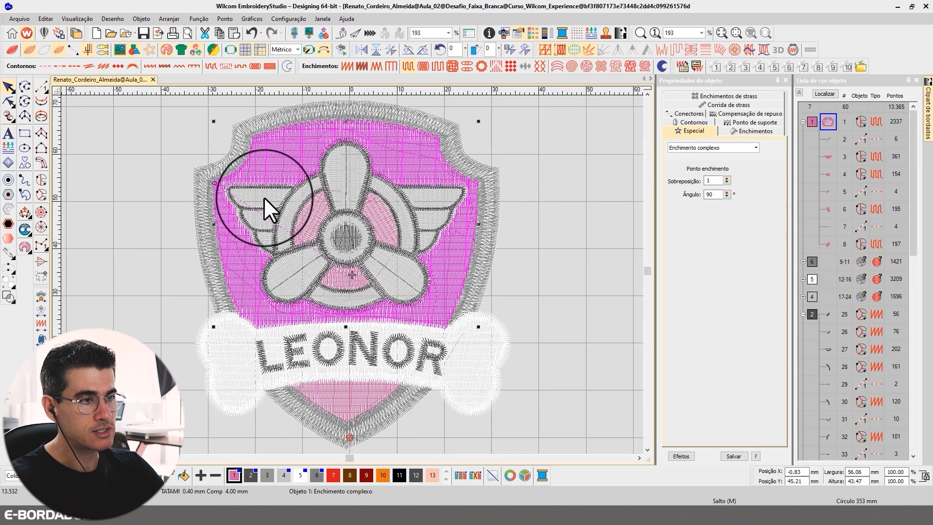
click(263, 185)
key(t)
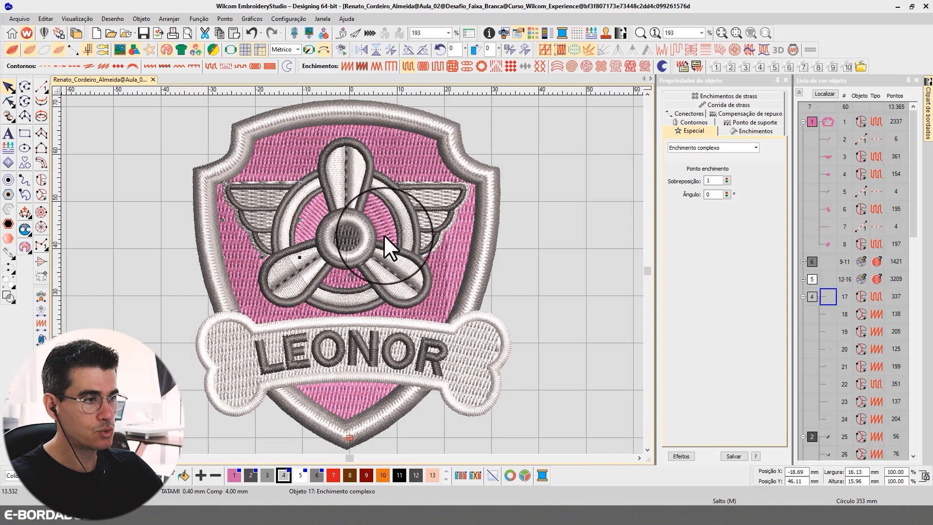
click(583, 251)
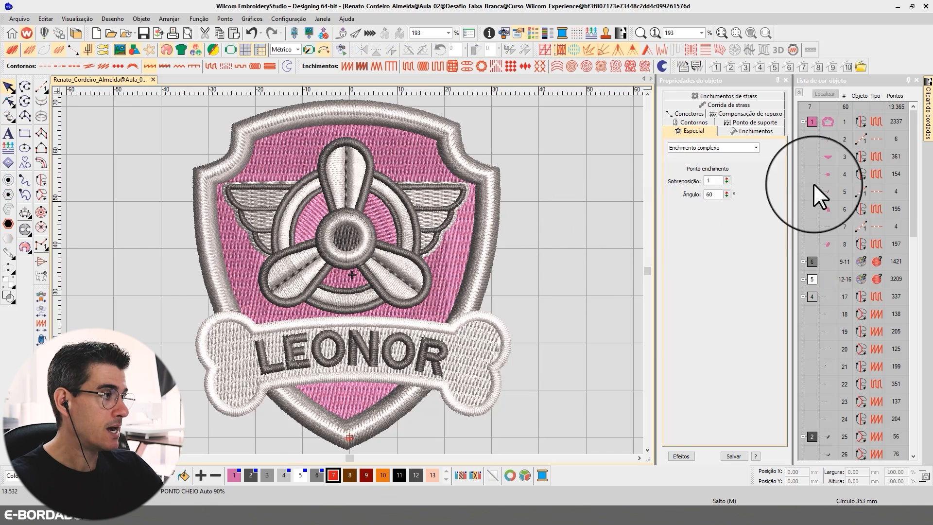
Move the lower-right propeller blade fill outside the badge, check its reshape nodes, and undo the move.
click(800, 94)
drag(408, 265, 554, 267)
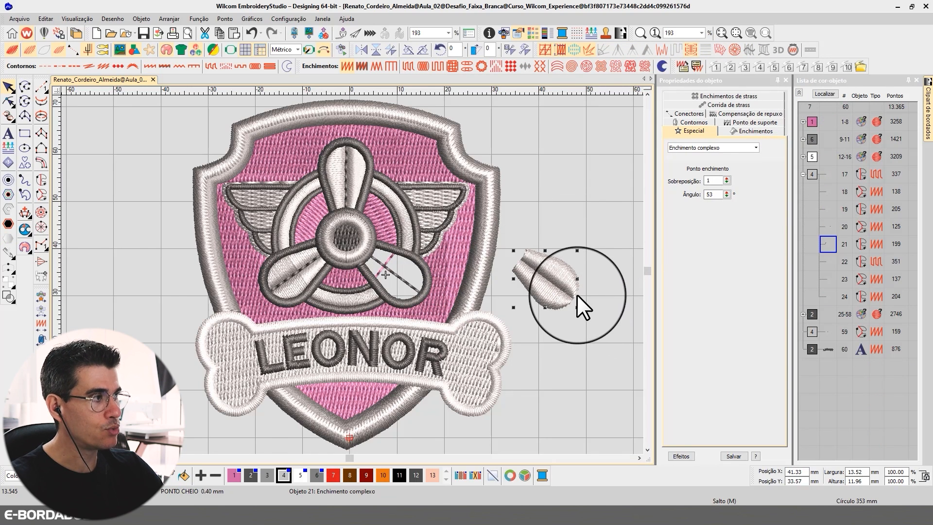
click(8, 101)
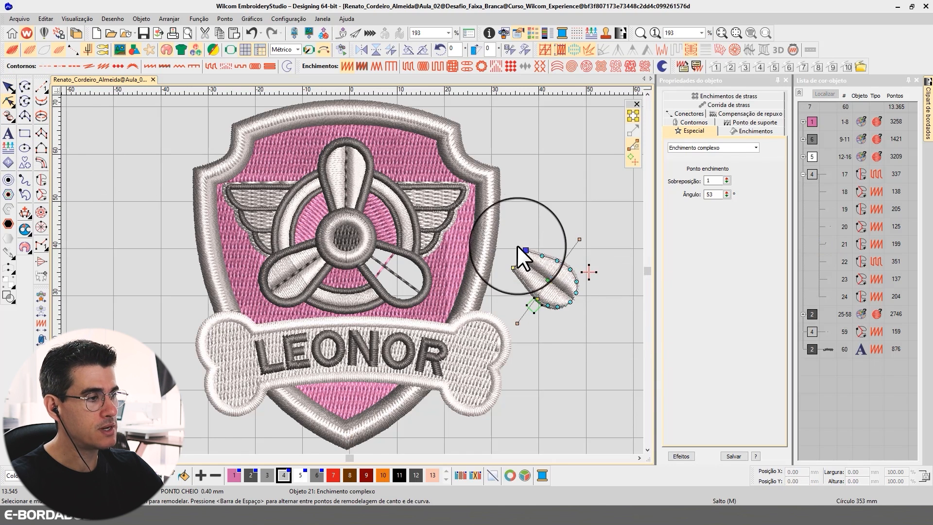
click(8, 88)
drag(436, 243, 440, 243)
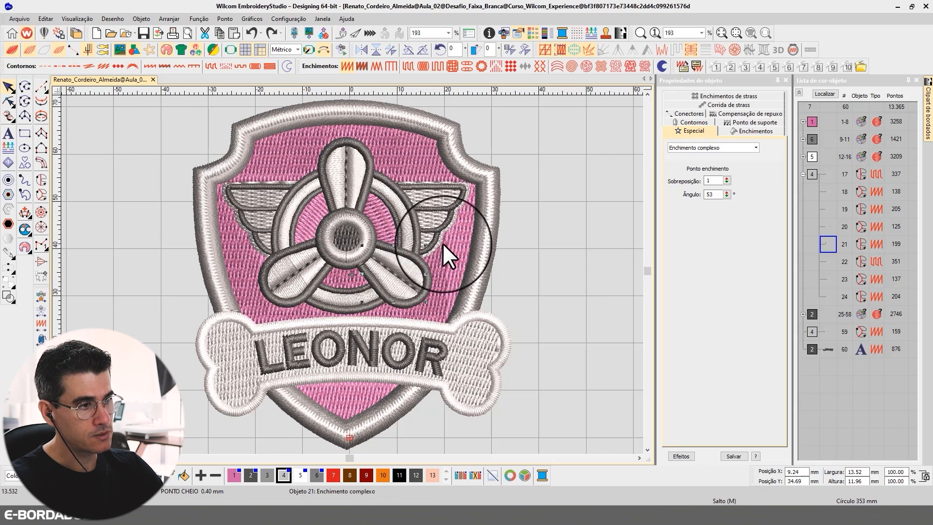
click(540, 274)
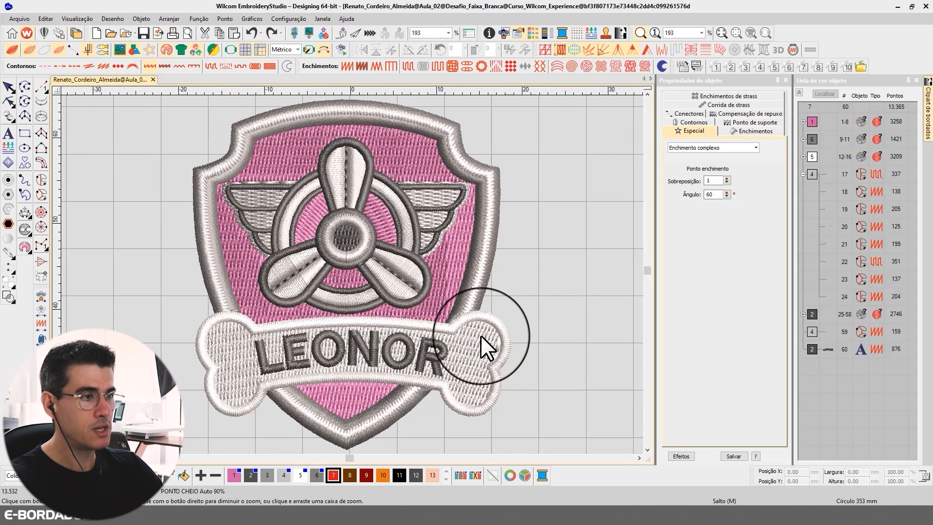
Examine how the lower-left propeller blade and the surrounding fills overlap their outlines, with TrueView off and underlay shown.
scroll(480, 335, up, 2)
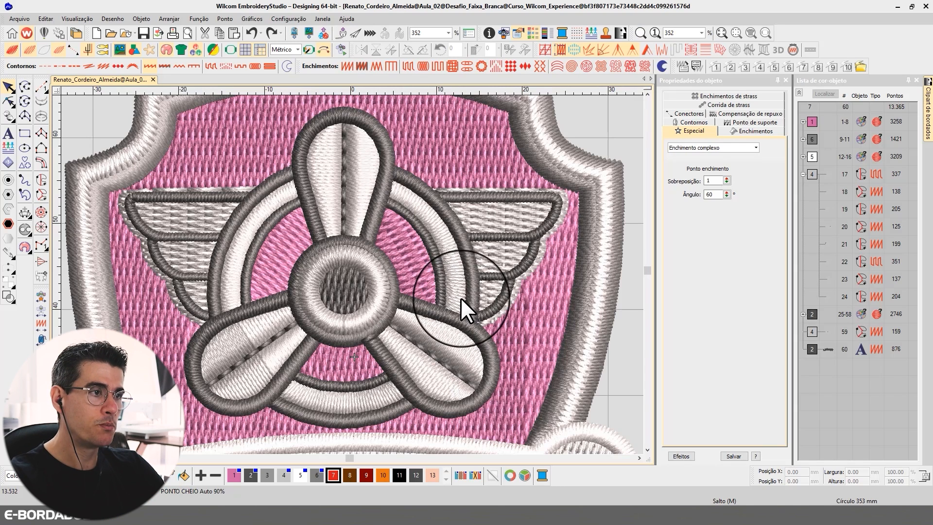
click(238, 332)
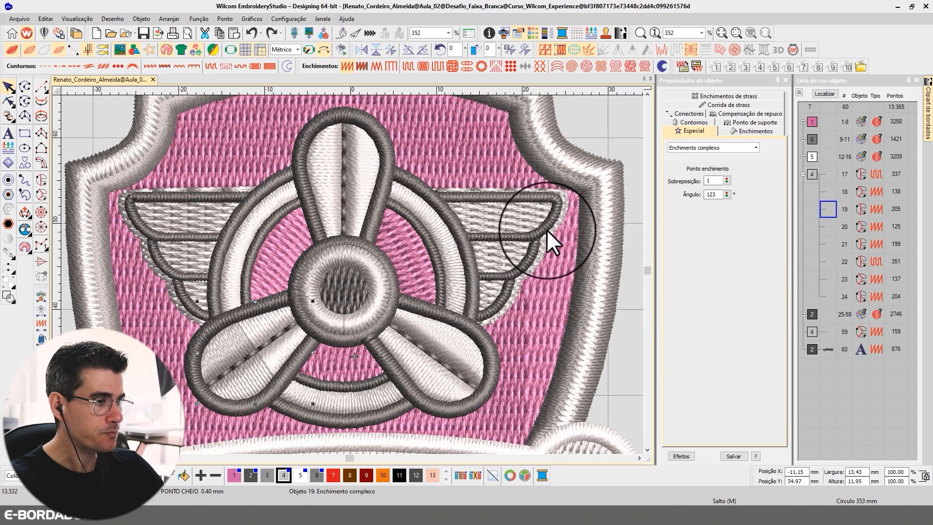
key(t)
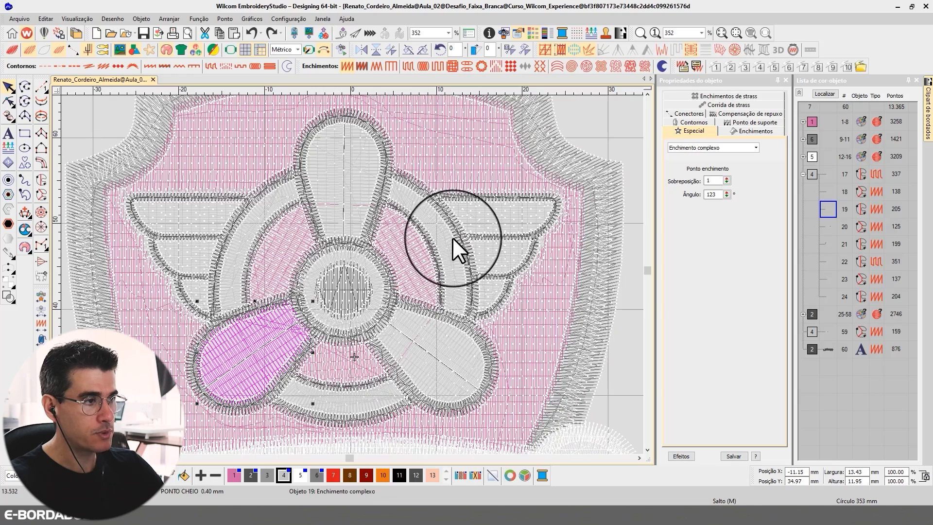
key(period)
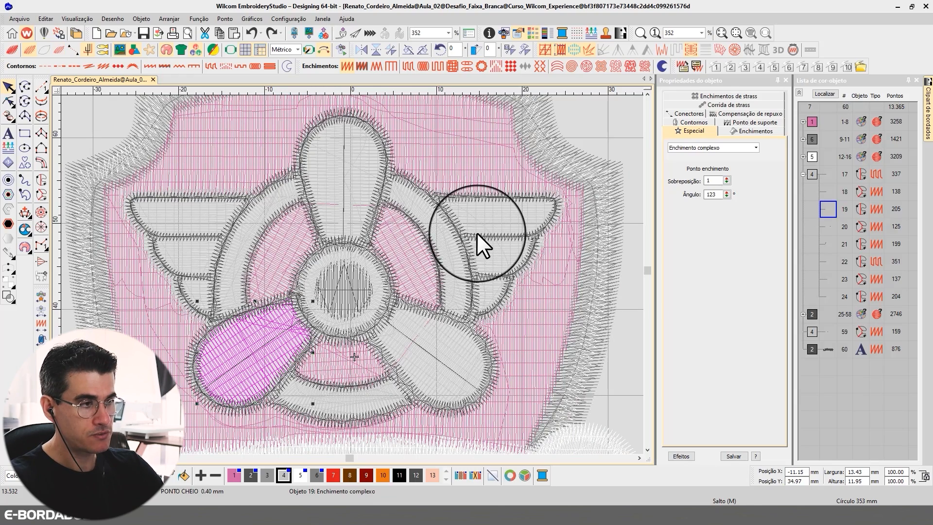
click(485, 182)
key(t)
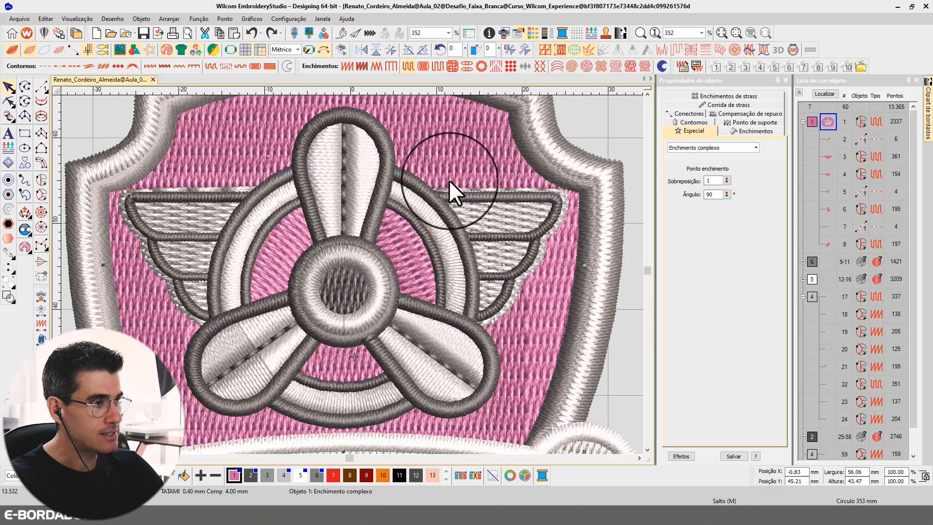
Reshape the right wing fill by pulling its upper and outer nodes inward onto the centre of the dark outline.
click(522, 214)
click(12, 101)
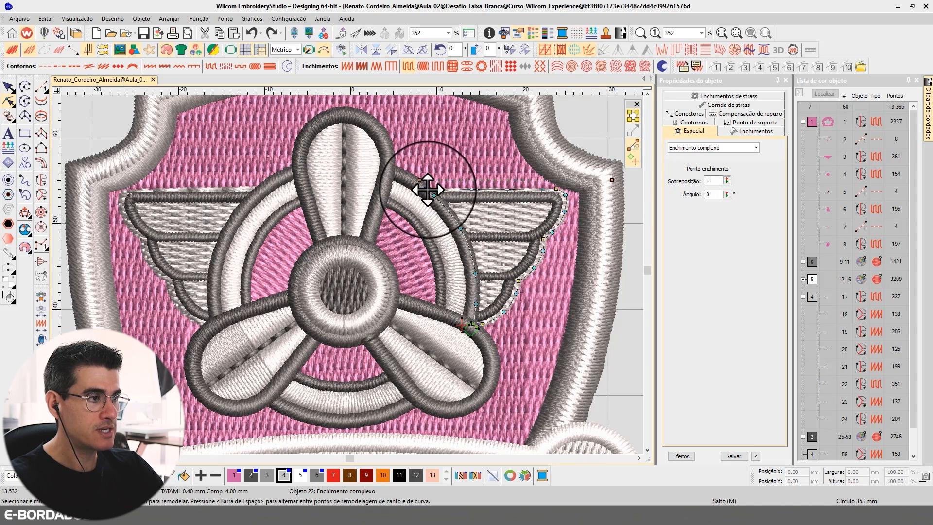
key(Delete)
drag(428, 189, 434, 194)
drag(558, 187, 512, 275)
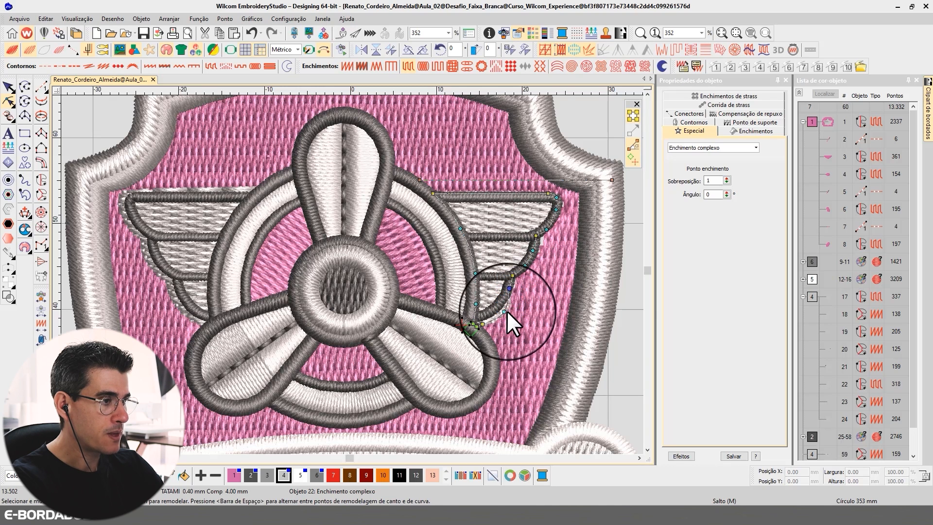
drag(504, 311, 473, 317)
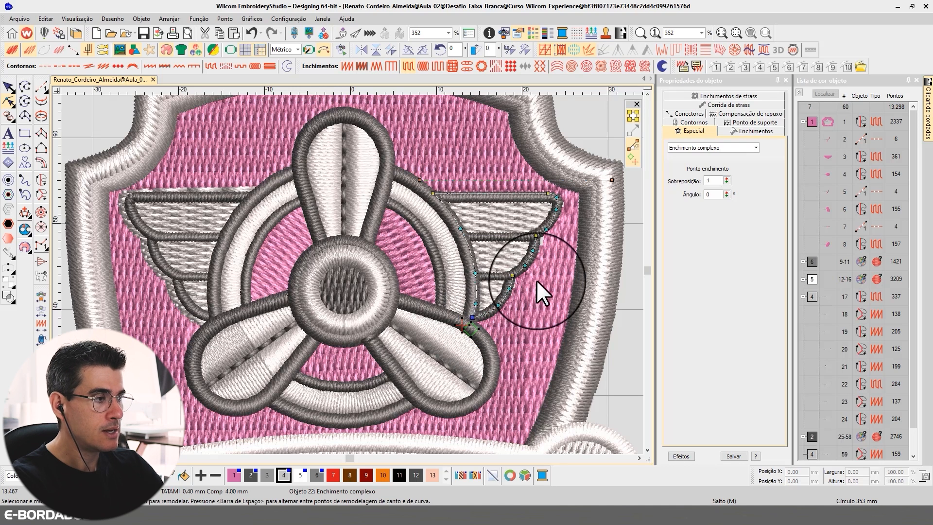
Reshape the pink background fill's edge around the right wing inward so it meets the wing fill along the dark outline.
click(543, 240)
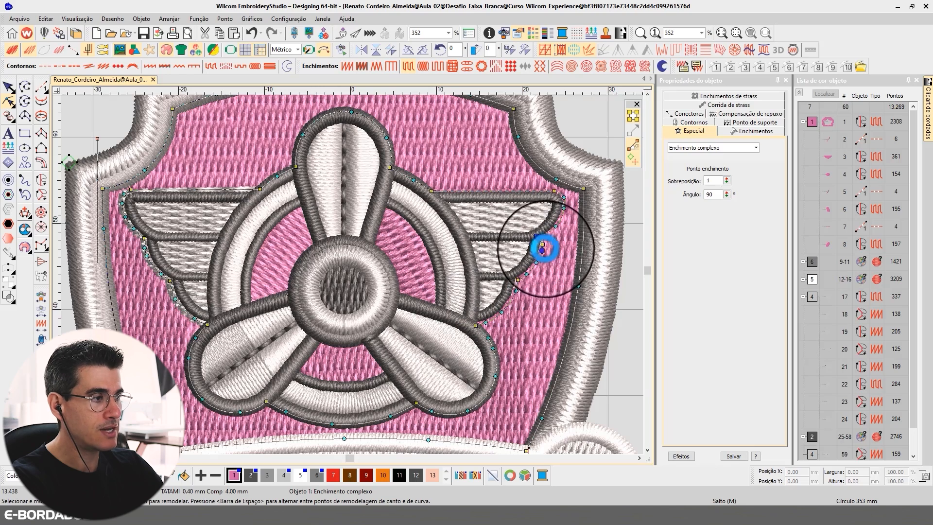
drag(542, 249, 513, 276)
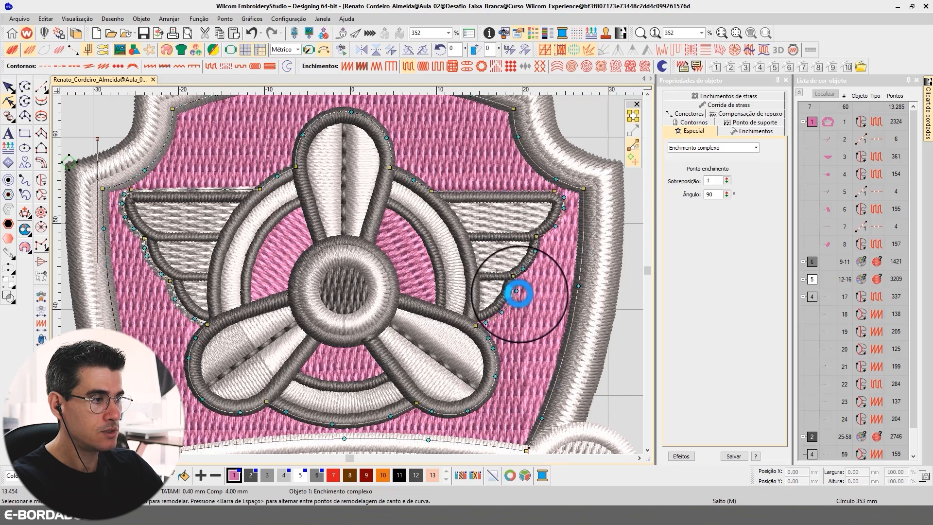
drag(501, 312, 474, 316)
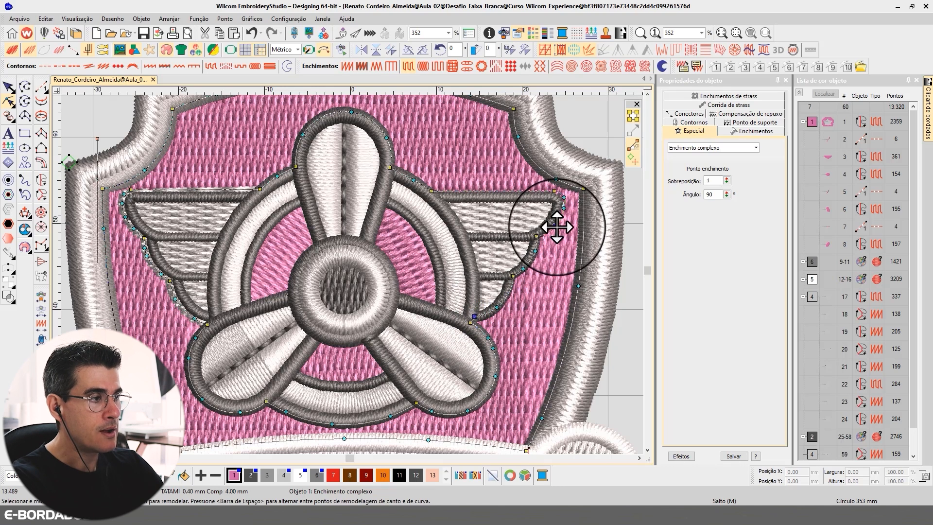
drag(557, 227, 552, 196)
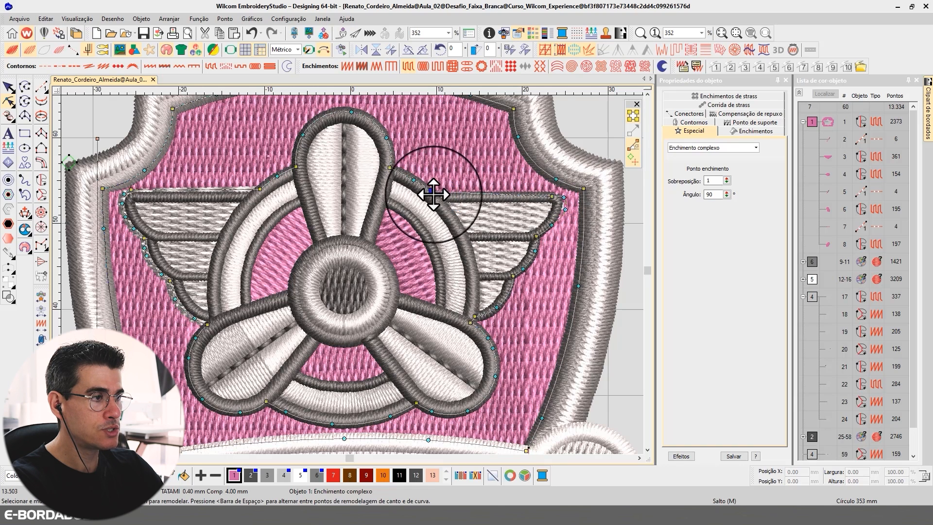
drag(433, 195, 436, 198)
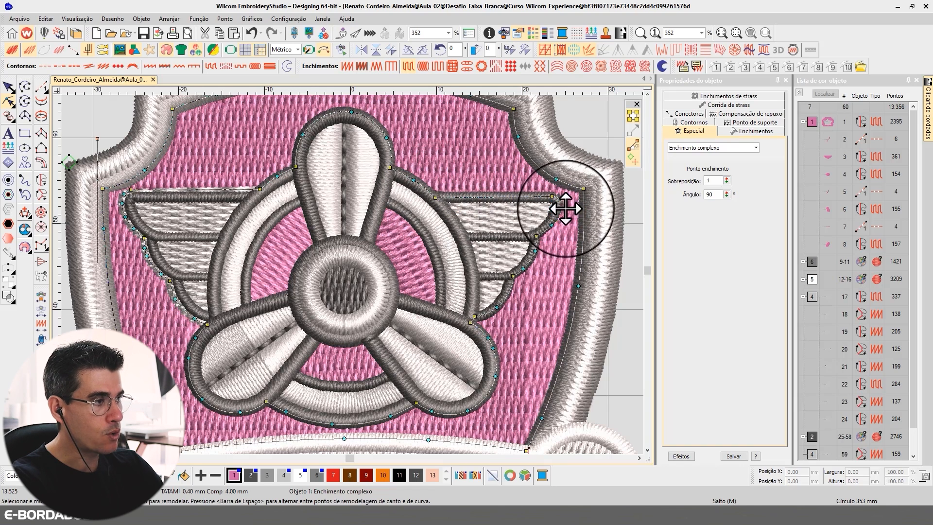
mouse_move(565, 208)
mouse_down()
mouse_move(553, 224)
mouse_move(553, 203)
mouse_up()
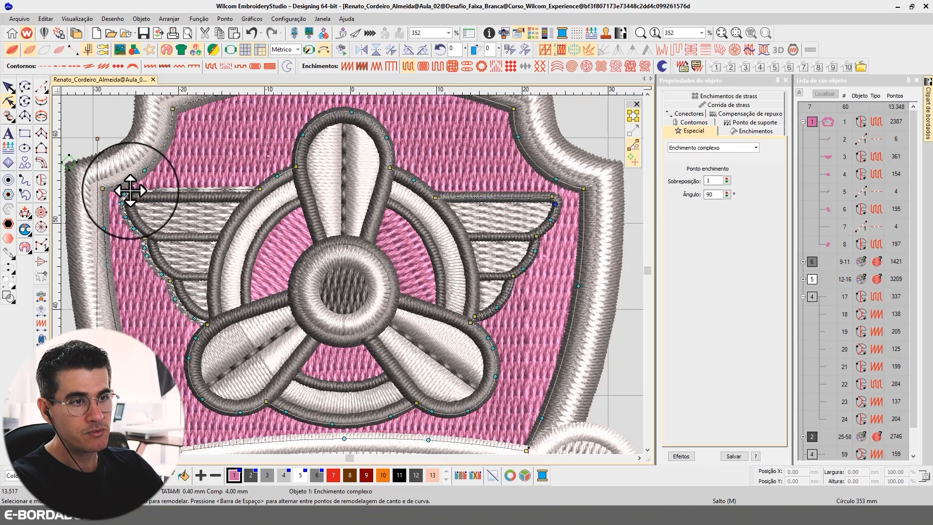
Adjust the pink background fill's nodes along the left wing's upper edge, tip and outer curve, and finish reshaping.
drag(131, 190, 132, 185)
drag(257, 200, 262, 192)
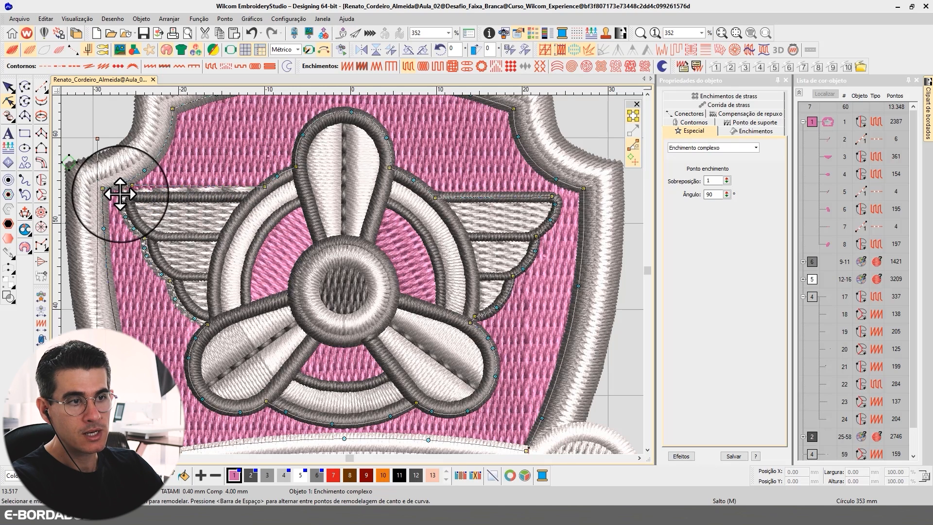
drag(120, 194, 136, 232)
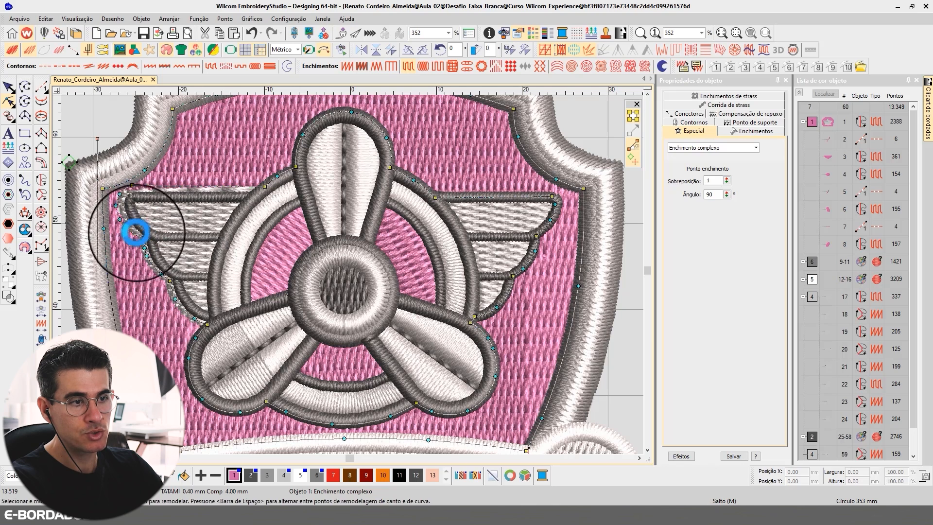
click(138, 240)
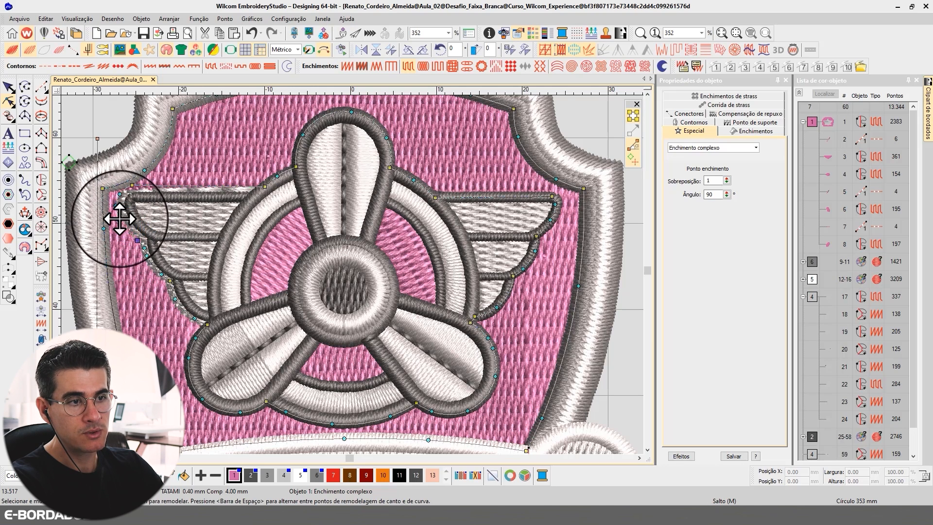
click(121, 196)
click(119, 195)
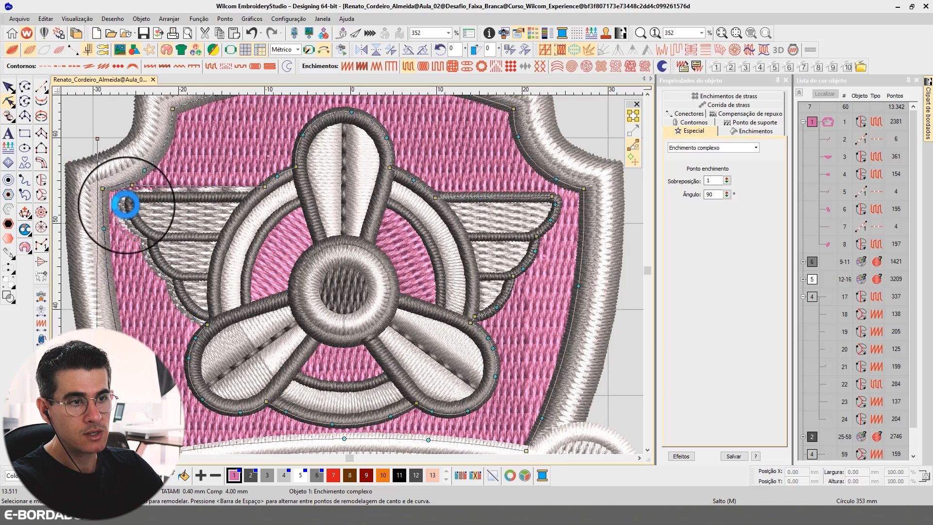
click(8, 87)
Reshape the left wing fill by moving its tip, outer curve and upper edge nodes outward beyond the dark outline.
click(141, 202)
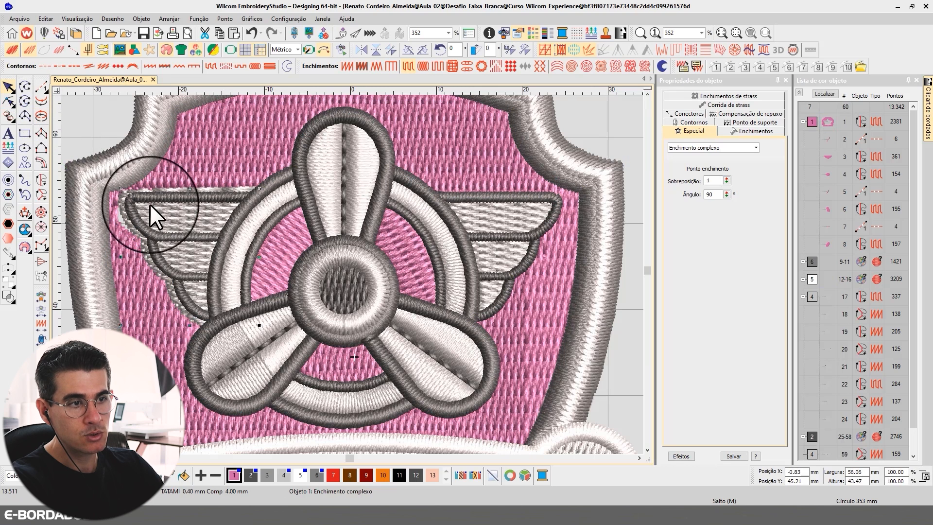
click(8, 101)
click(123, 187)
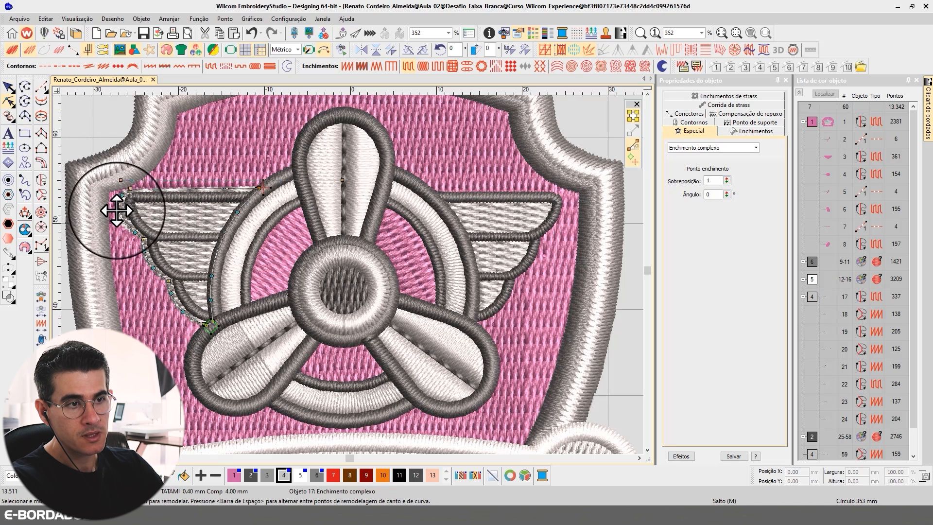
click(116, 210)
drag(132, 232, 128, 232)
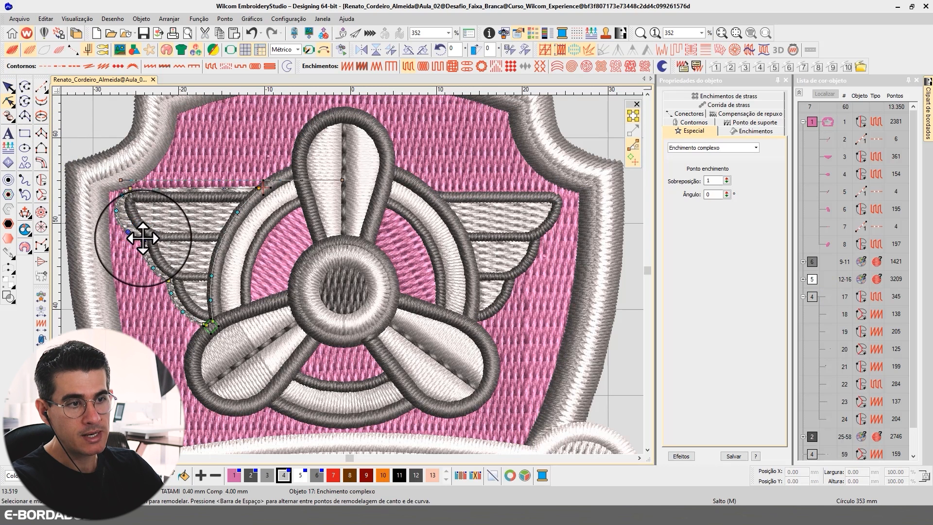
drag(129, 188, 125, 188)
click(120, 192)
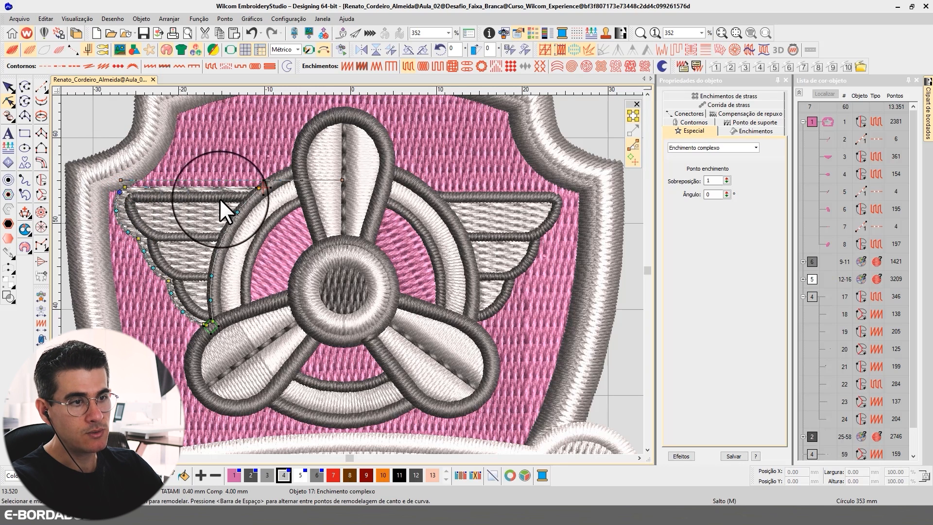
drag(260, 185, 268, 184)
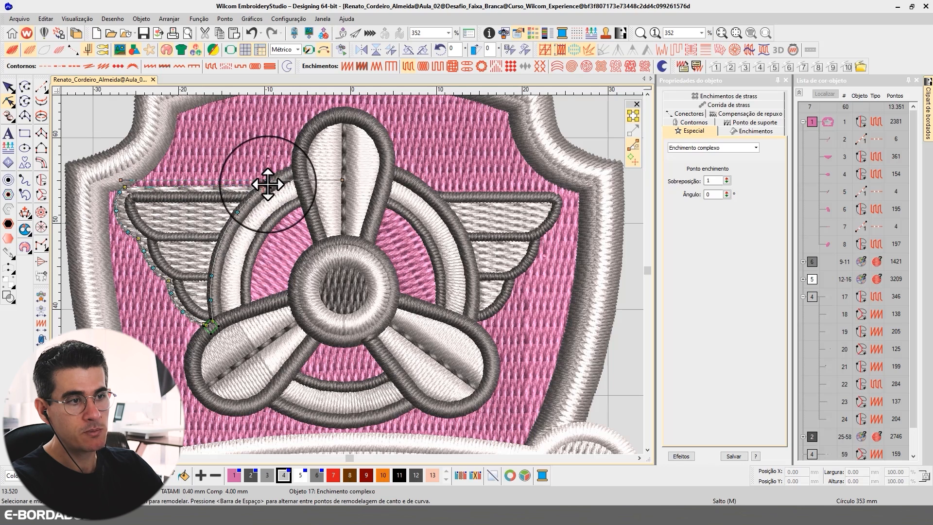
drag(126, 187, 130, 184)
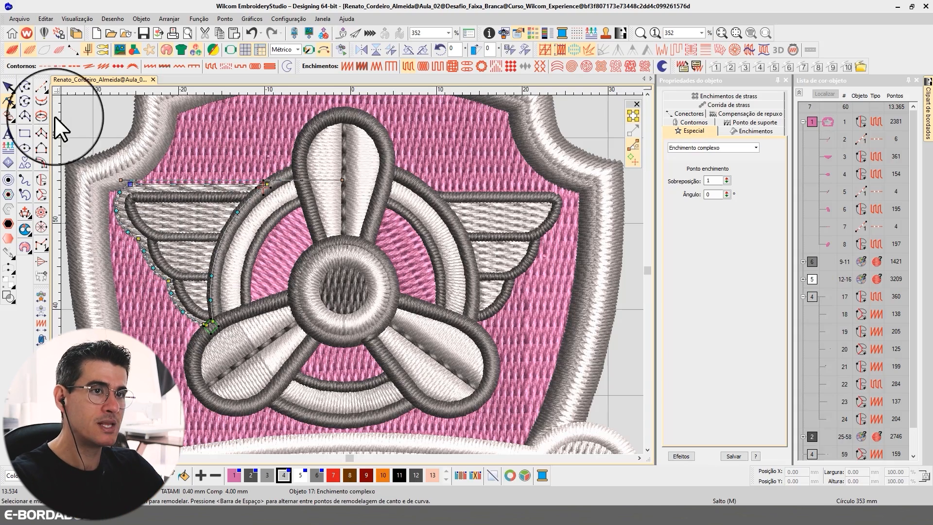
click(9, 87)
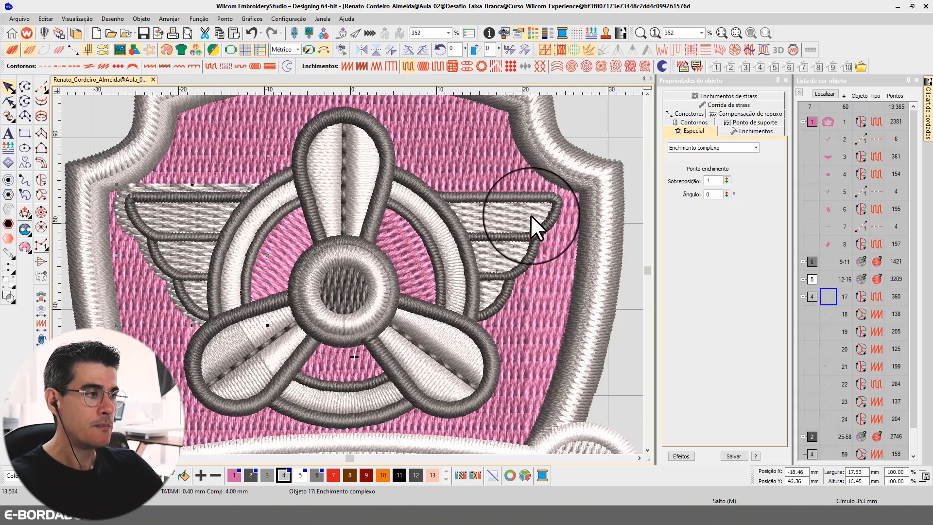